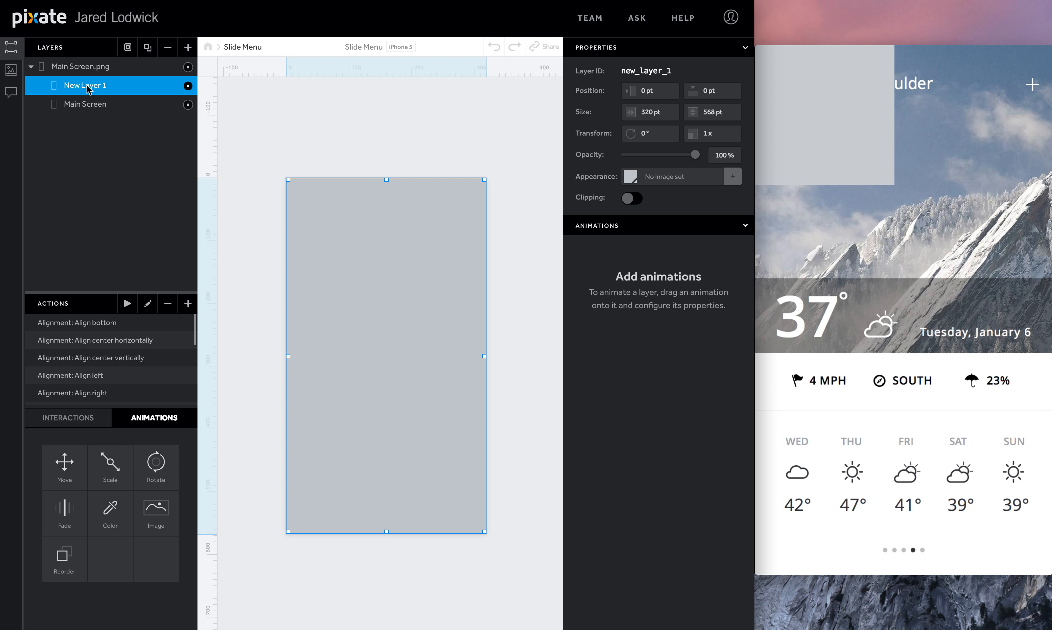
Step: Rename the New Layer 1 layer to Skrim
double_click(87, 82)
type("Skrim")
key("Return")
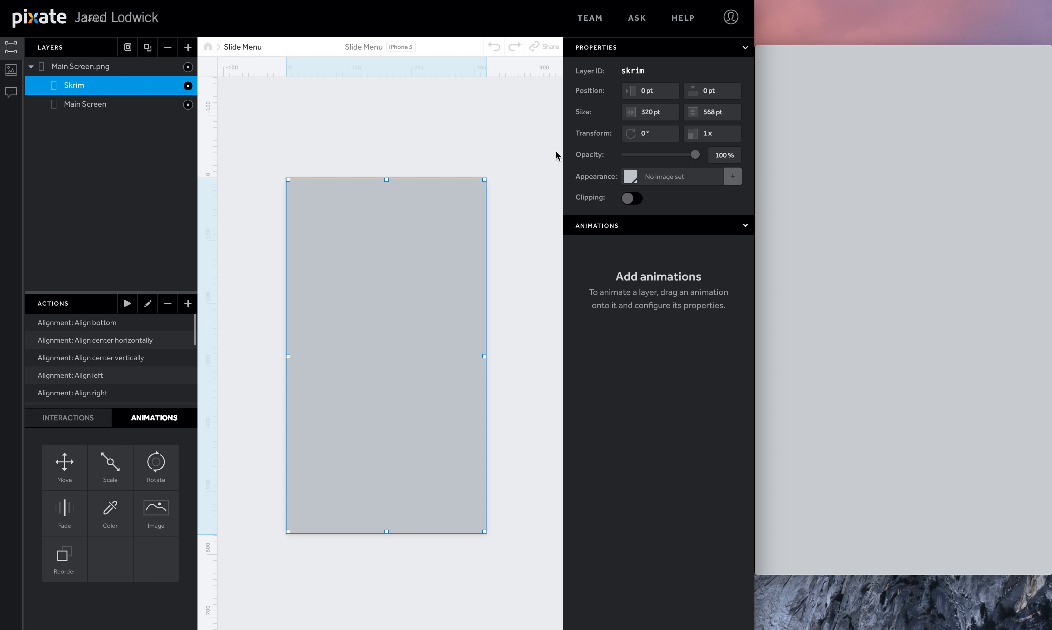
Step: Set the Skrim layer's fill colour to #000000
left_click(631, 179)
left_click(660, 162)
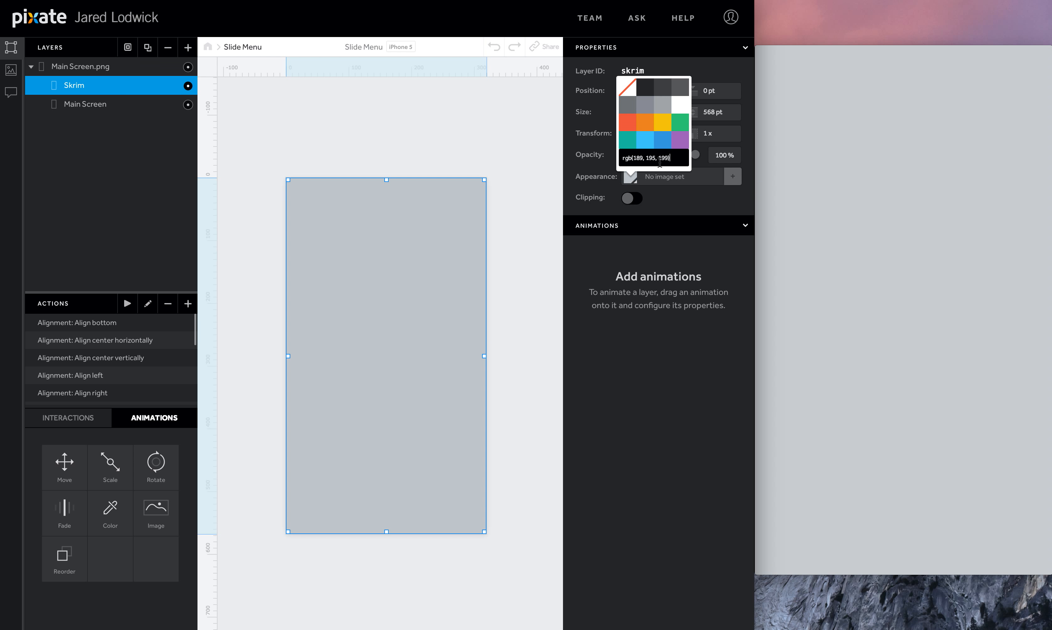
triple_click(659, 162)
type("#000000")
key("Return")
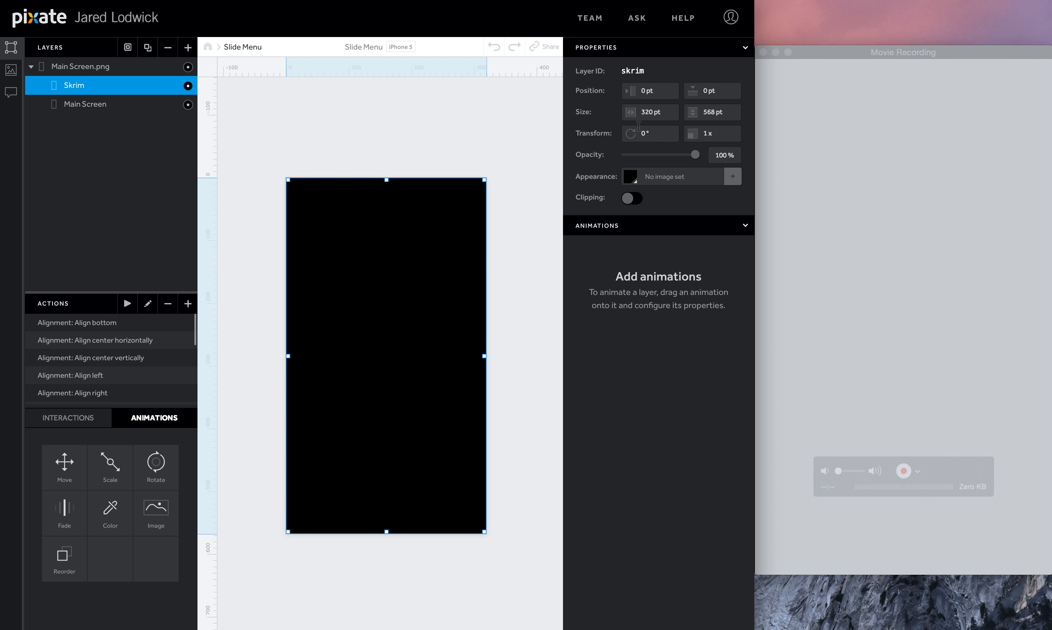
Step: Lower the Skrim layer's opacity to 0%
left_click(694, 140)
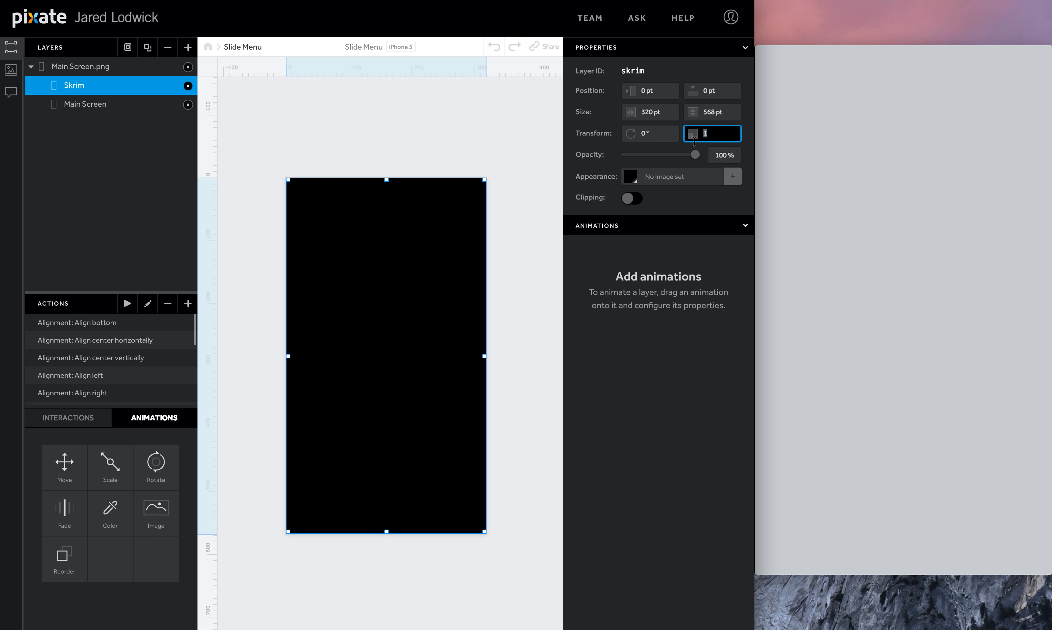
left_click(695, 153)
left_click_drag(696, 155, 591, 159)
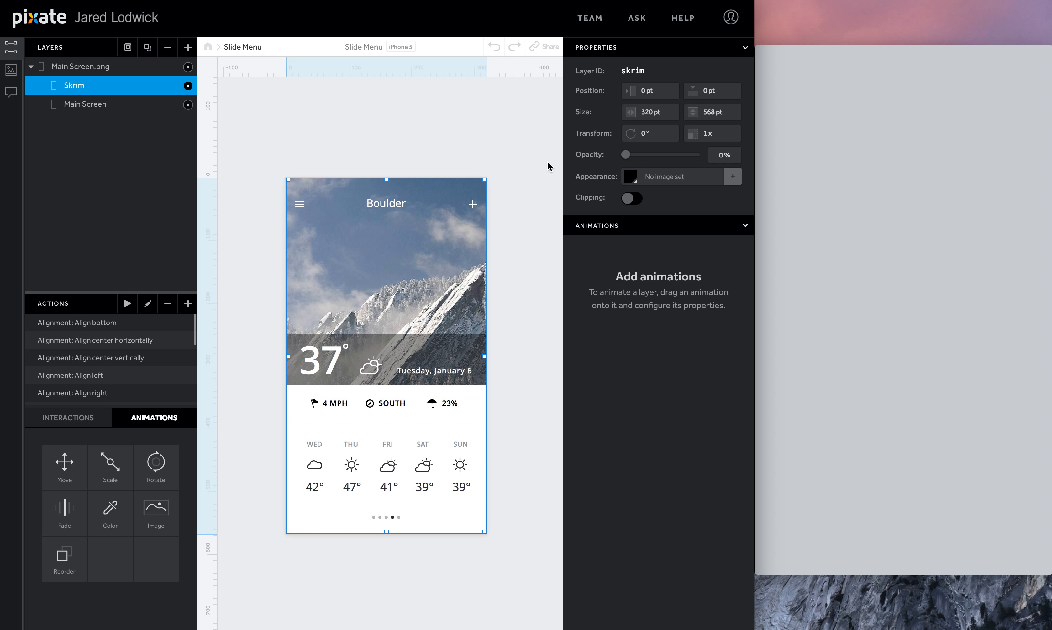
Step: Place the Photo.png asset on the canvas and set its position to -402 pt horizontally and -44 pt vertically
left_click(11, 69)
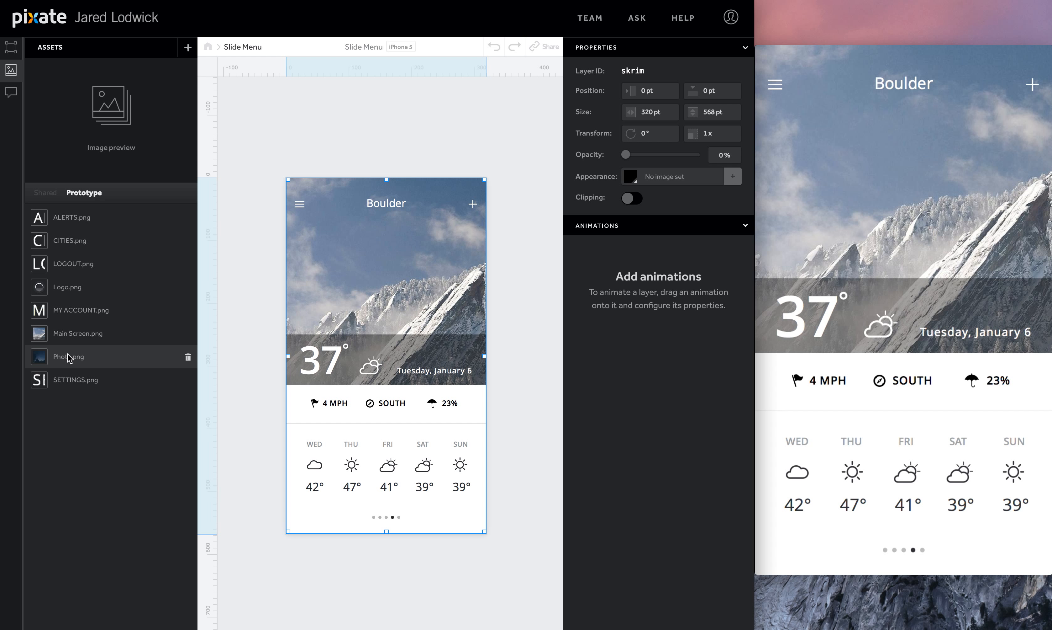
left_click_drag(68, 353, 394, 323)
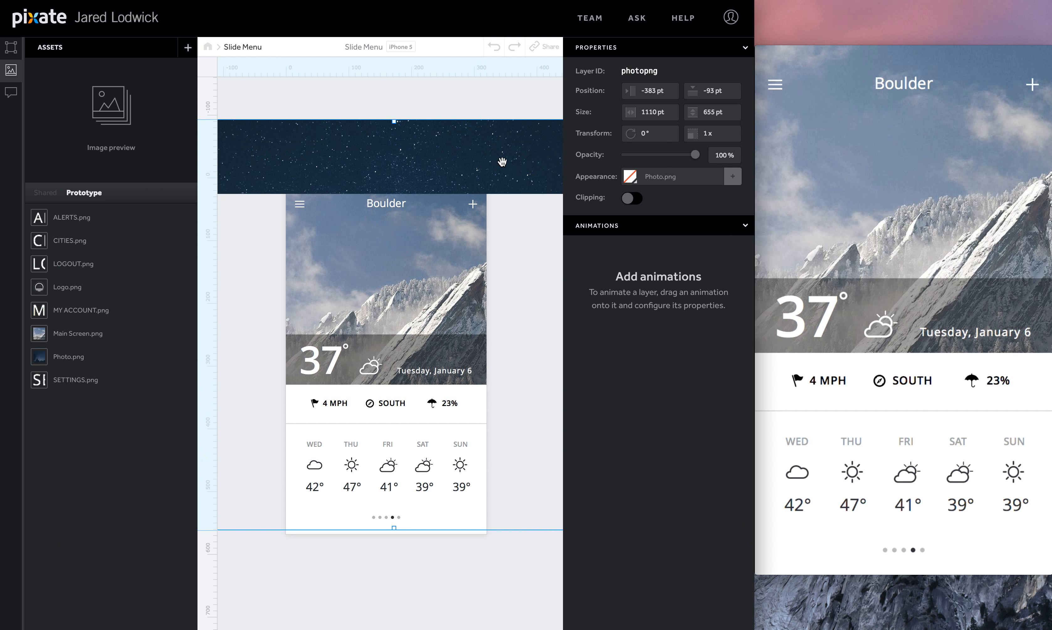
left_click_drag(491, 163, 479, 171)
left_click(658, 92)
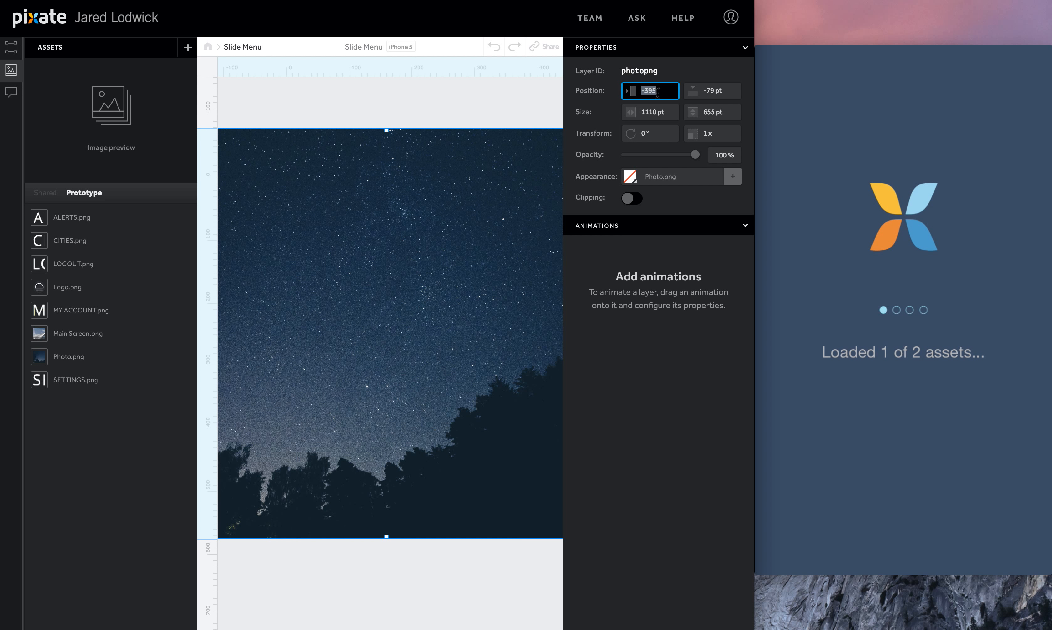
type("-402")
key("Tab")
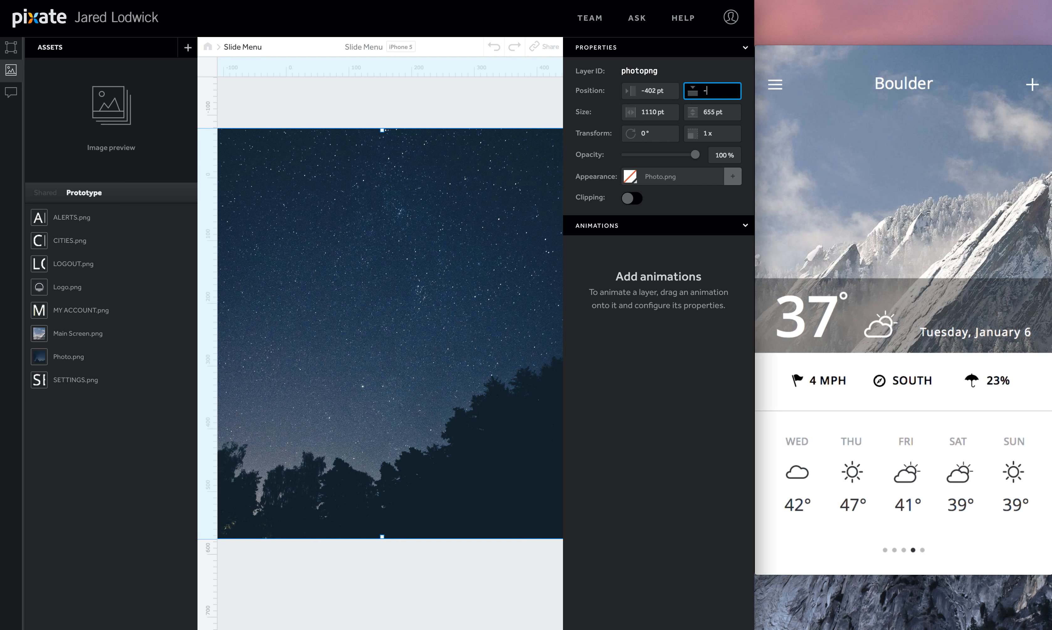
type("-44")
key("Return")
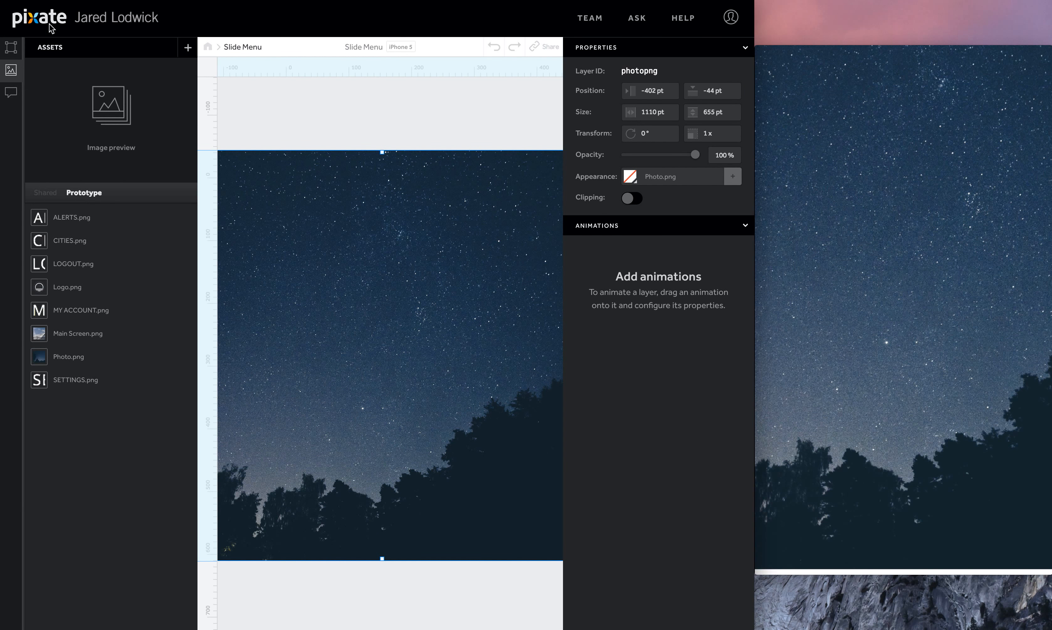
Step: Move the Main Screen.png layer group above Photo.png in the layer order
left_click(11, 47)
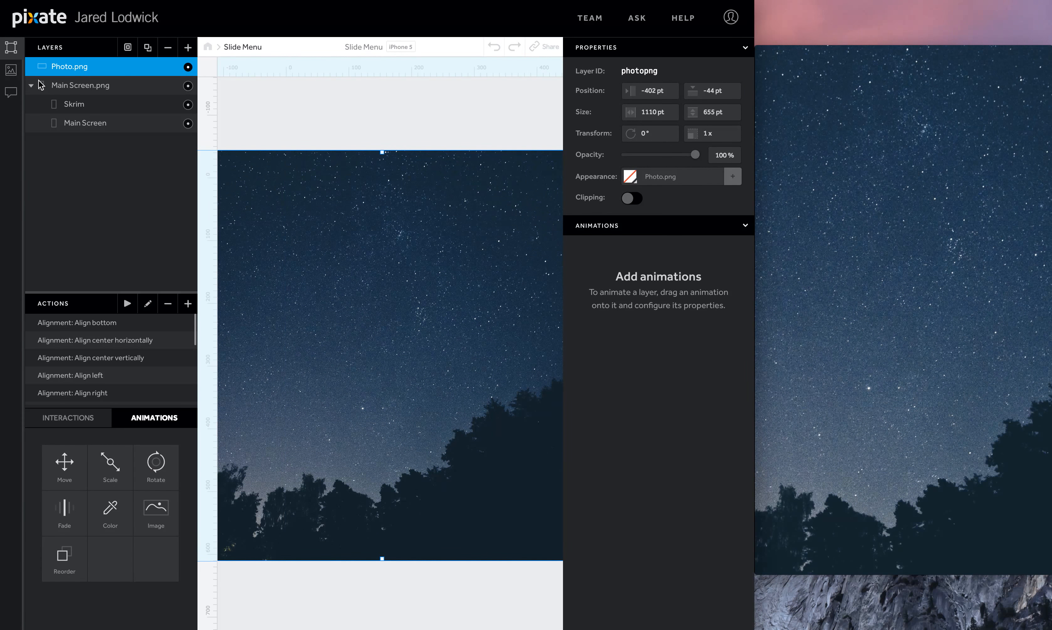
left_click(53, 85)
left_click_drag(64, 85, 70, 57)
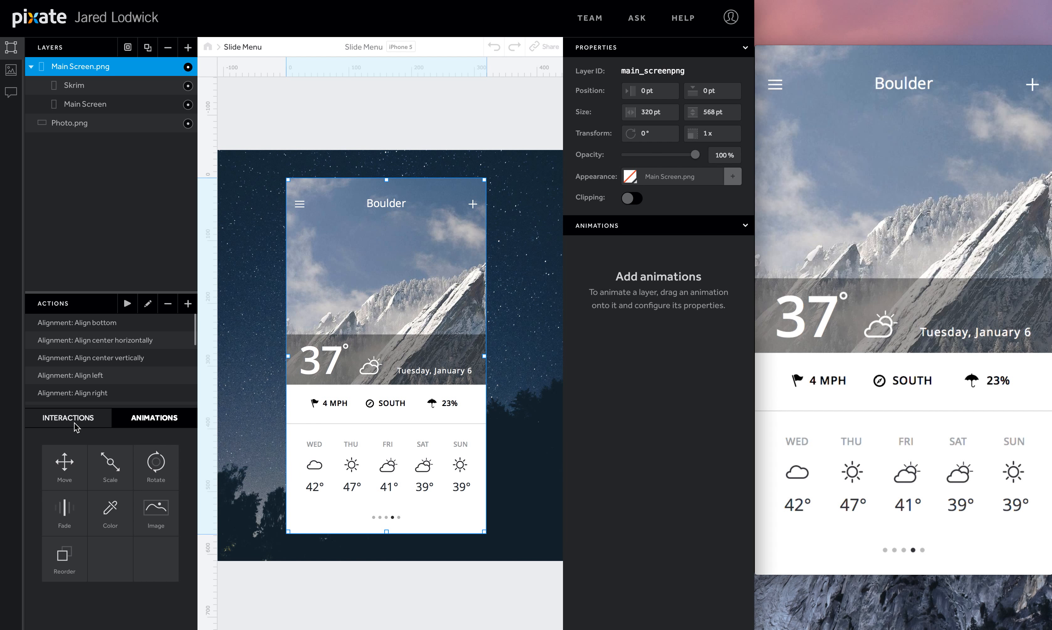
Step: Add Move and Scale animations to the Main Screen.png layer, and base the Move on a Tap of Main Screen
left_click_drag(64, 465, 82, 71)
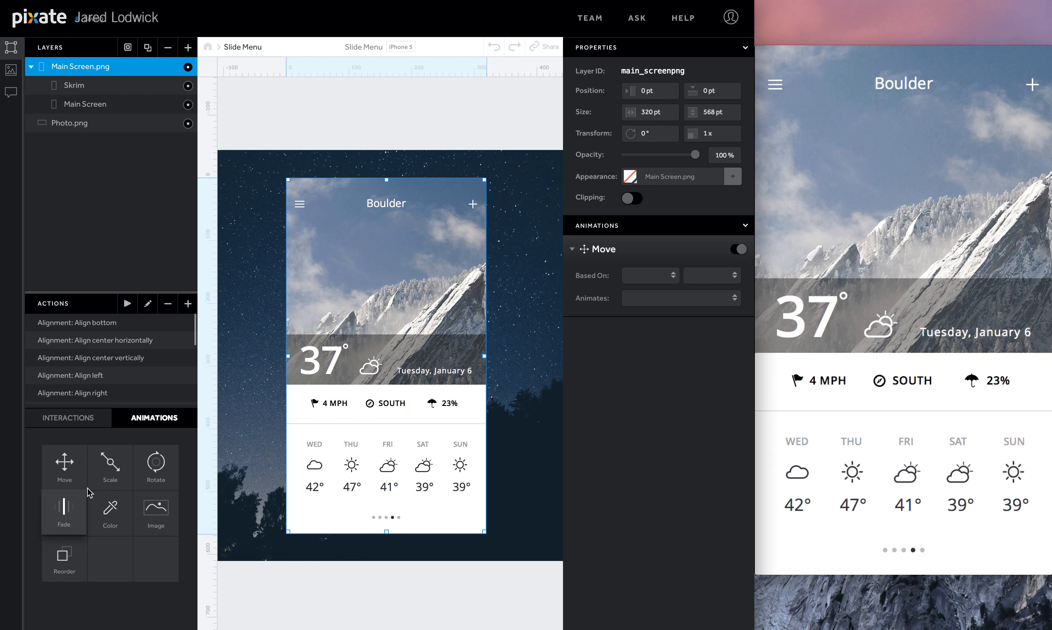
left_click_drag(110, 463, 86, 71)
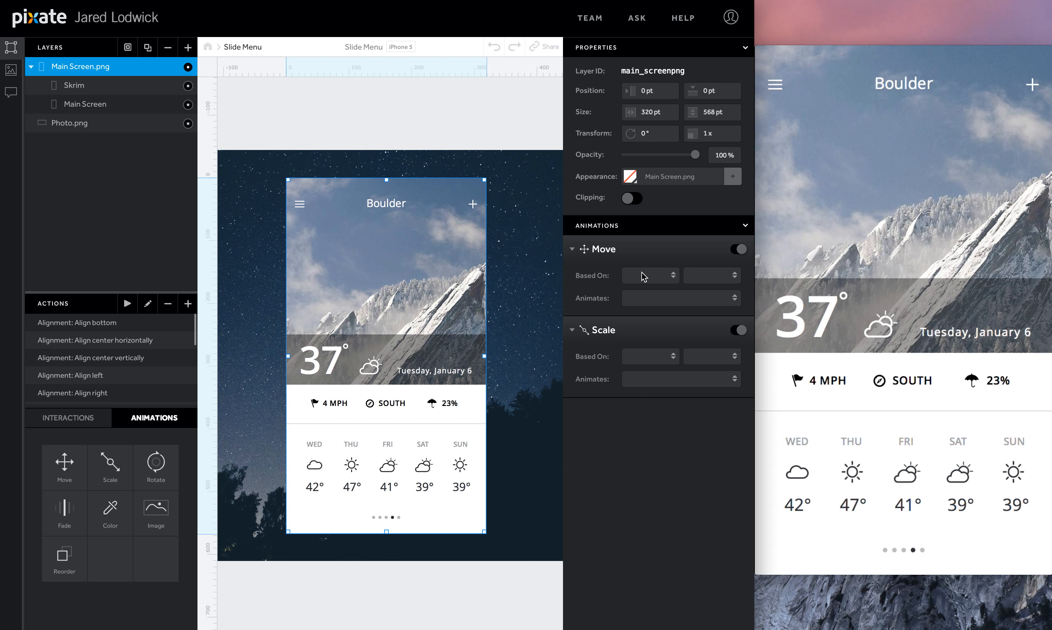
left_click(643, 274)
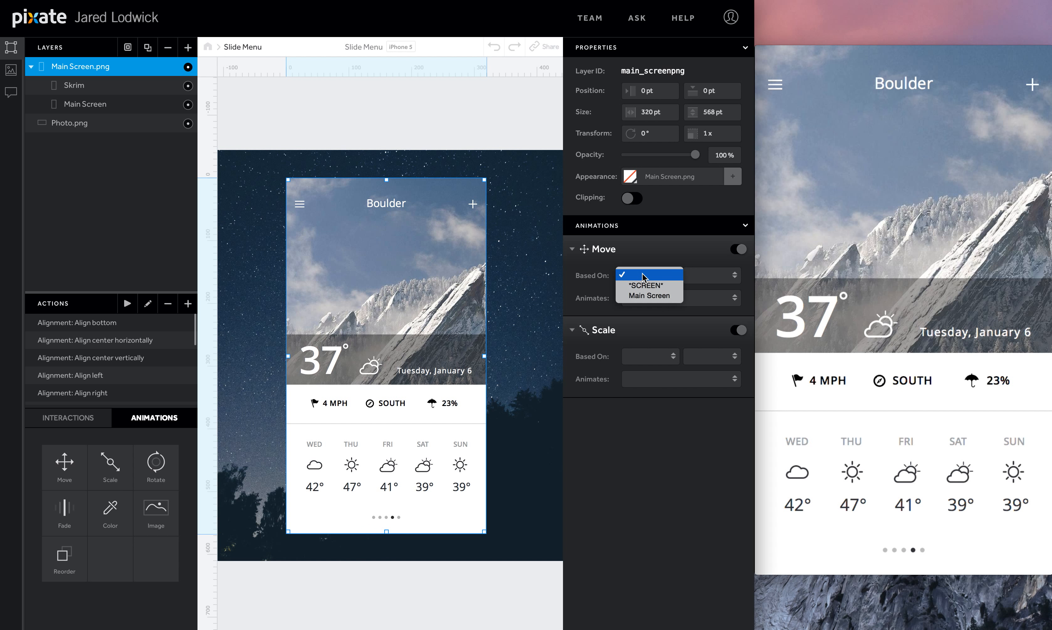
left_click(642, 295)
left_click(701, 274)
left_click(701, 285)
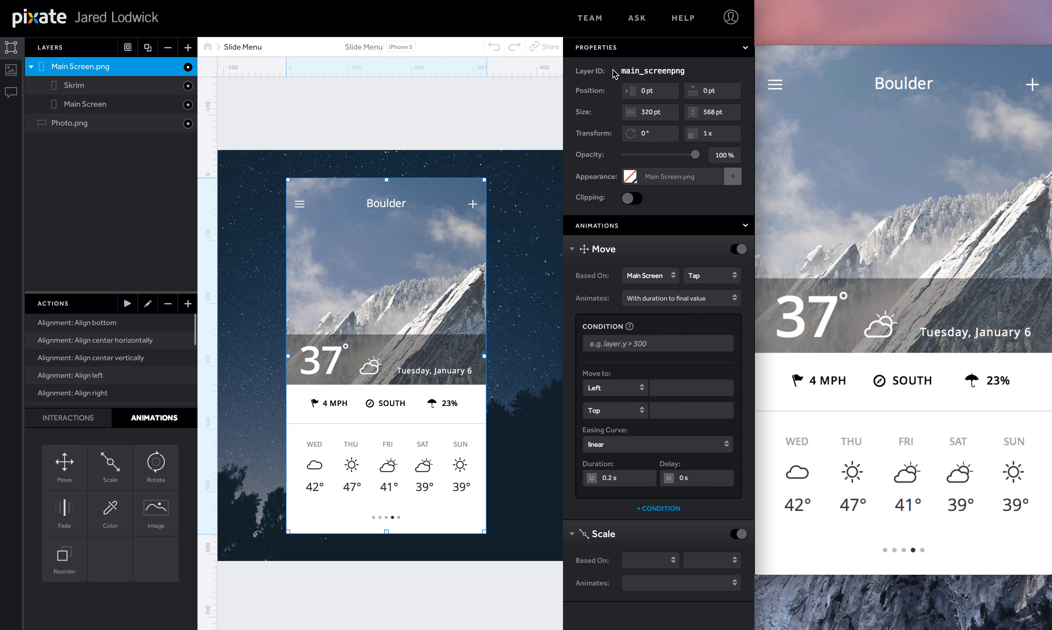
Step: Give the Move animation the condition main_screenpng.x == 0 with a Left destination of 208 pt
double_click(656, 70)
key("ctrl+c")
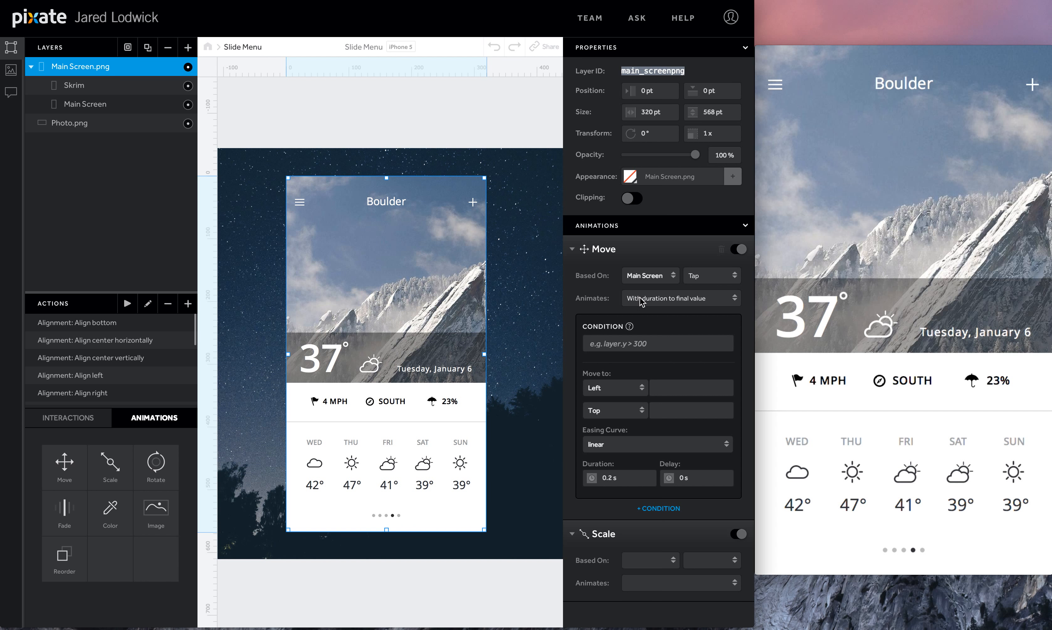
left_click(636, 341)
key("ctrl+v")
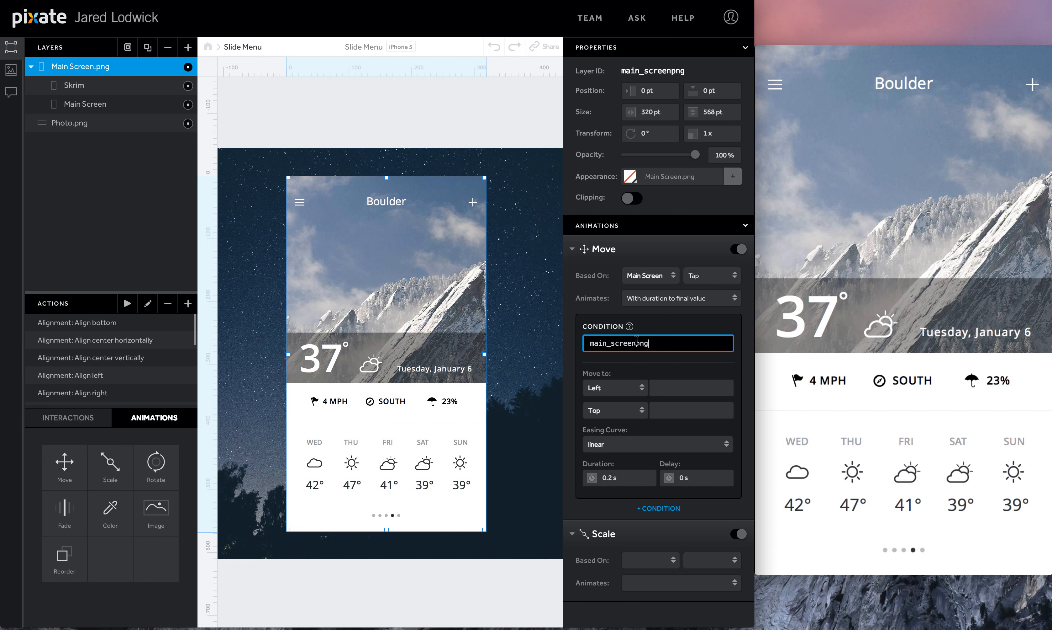
type(".x == 0")
left_click(663, 389)
type("208")
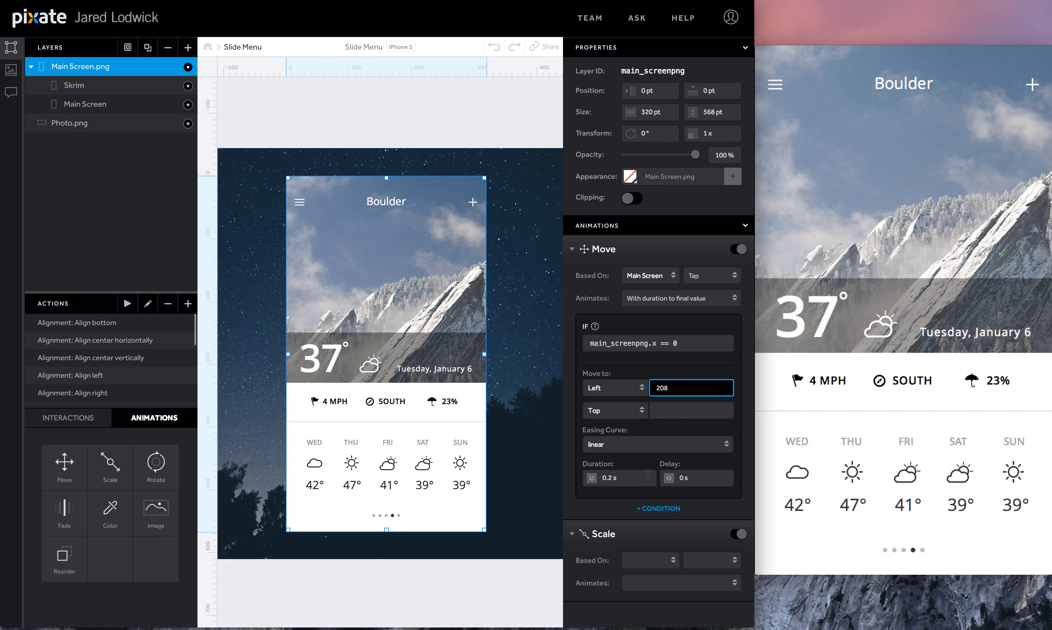
Step: Set the first condition's easing curve to spring with tension 150 and a delay of 0.05 s
left_click(641, 450)
left_click(638, 483)
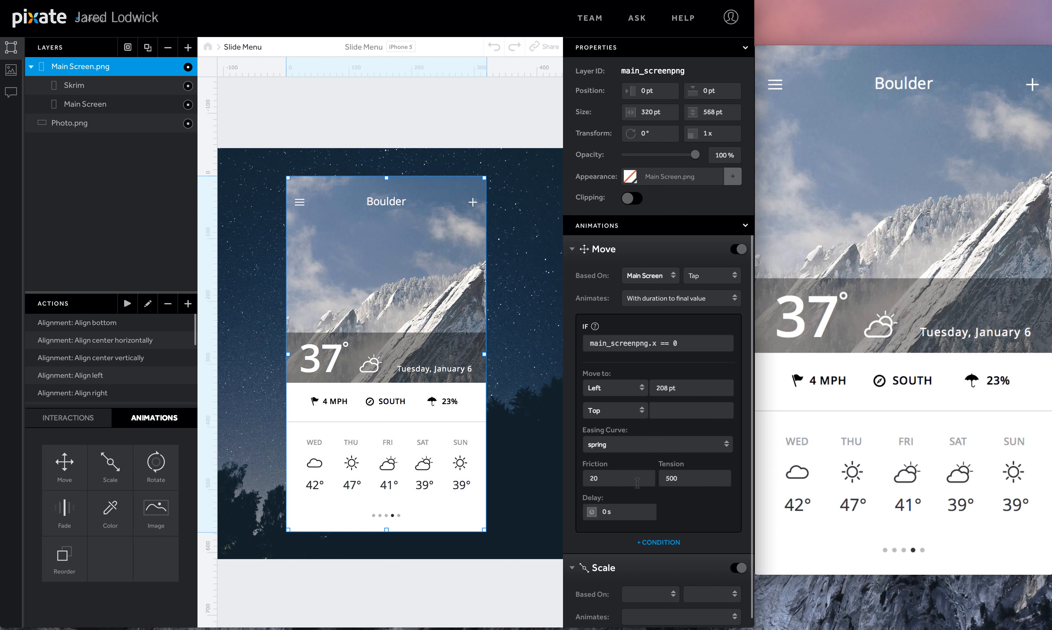
left_click(635, 479)
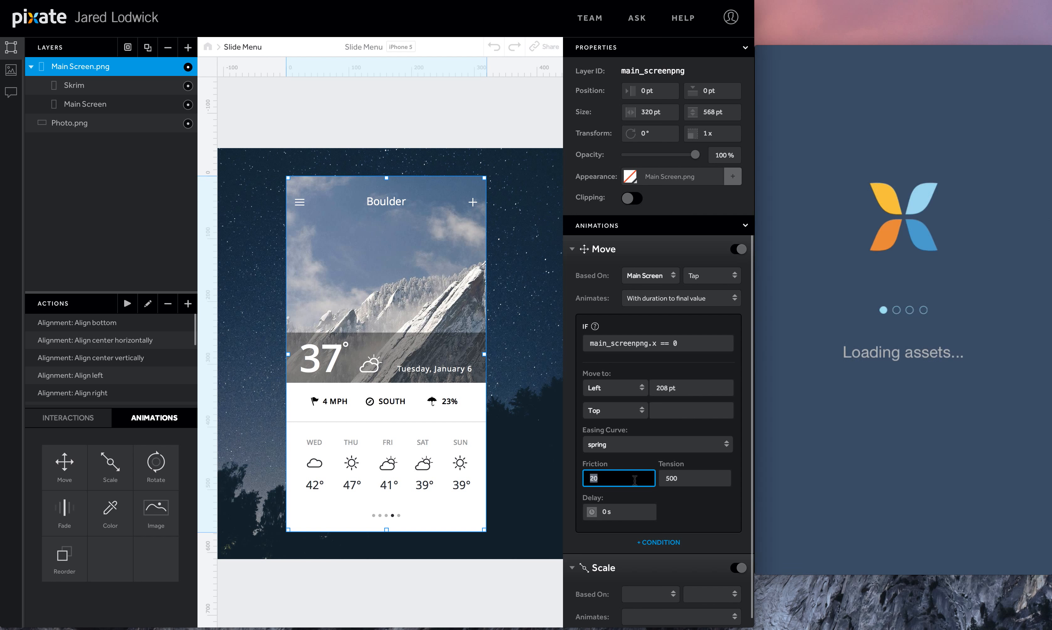
left_click(694, 480)
type("150")
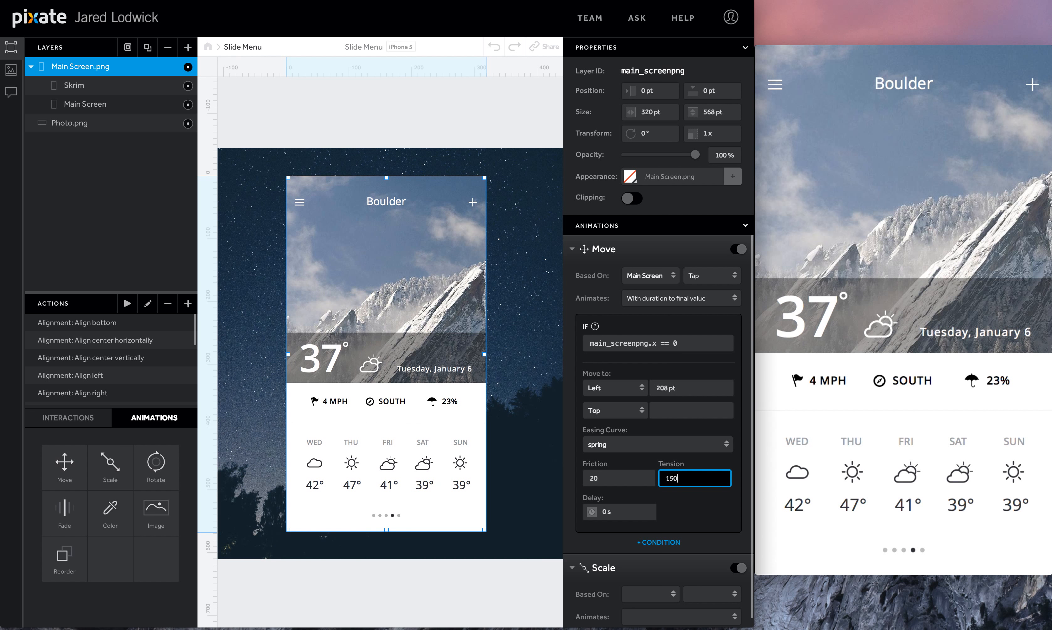
left_click(640, 511)
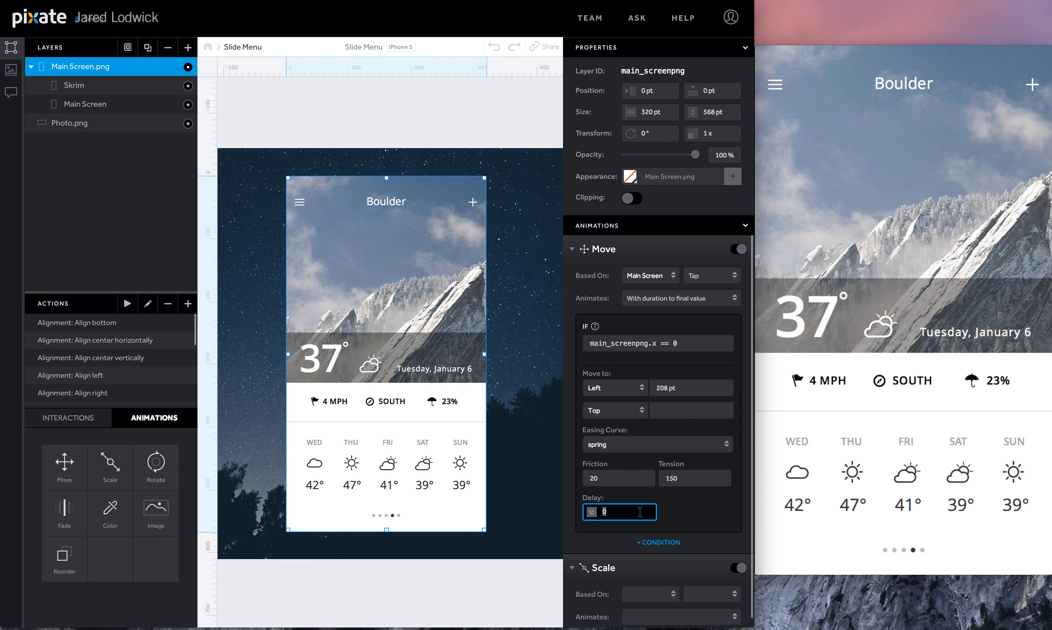
type("0.05")
key("Return")
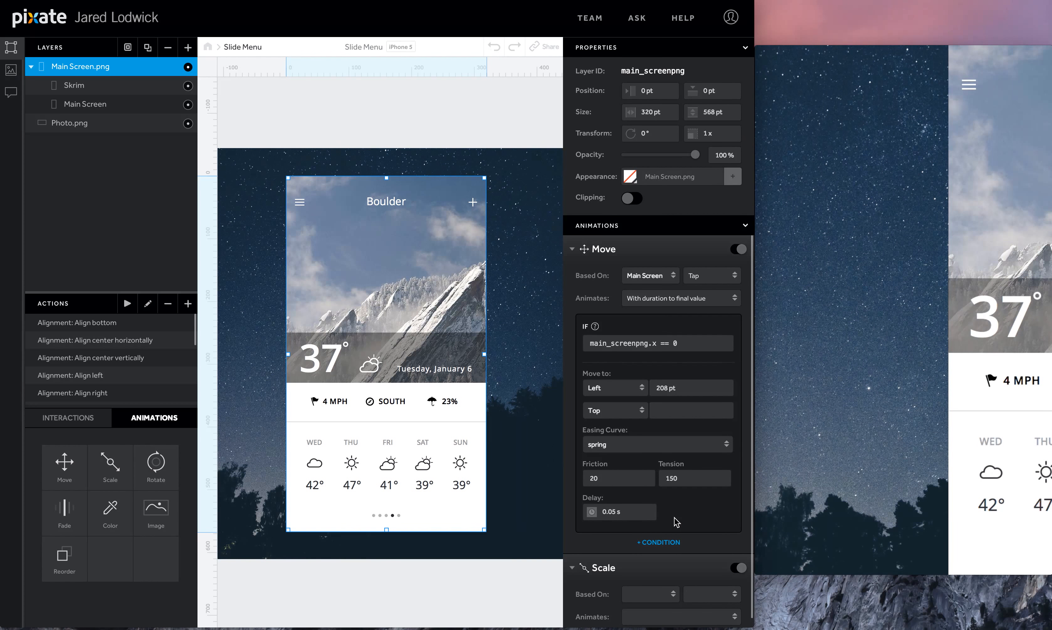
Step: Add a second Move condition, main_screenpng.x == 208, with a Left destination of 0 pt
scroll(676, 522, "down", 1)
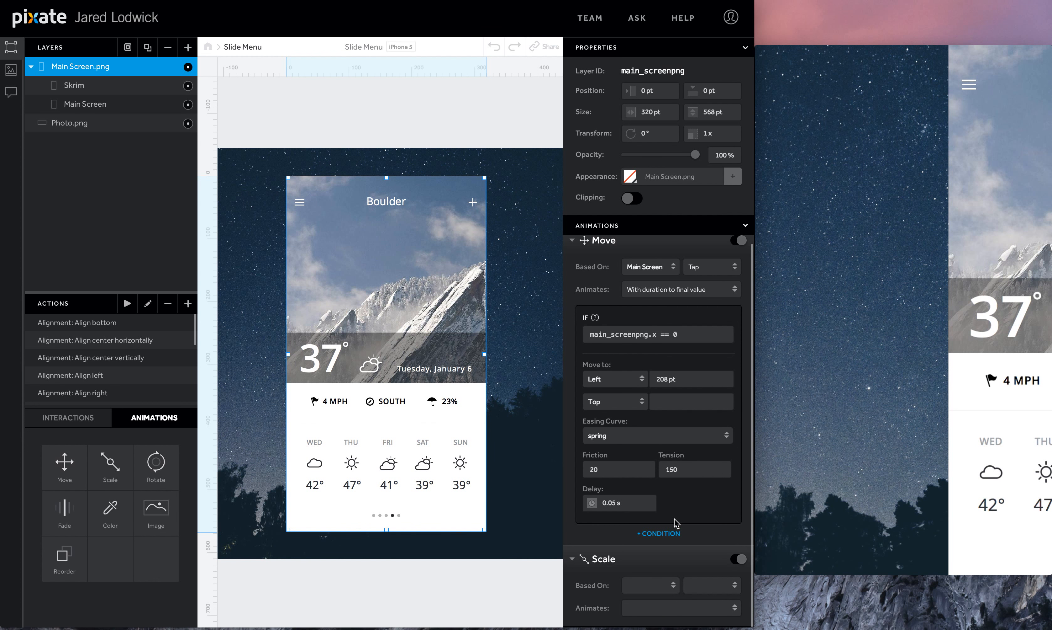
left_click(663, 532)
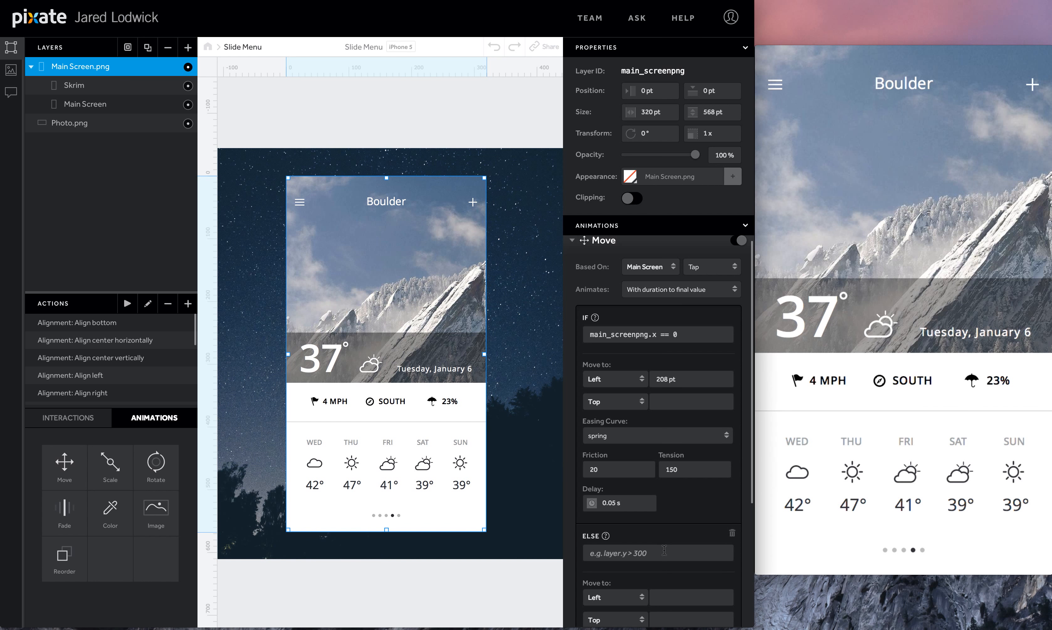
left_click(664, 551)
type("main_screenpng")
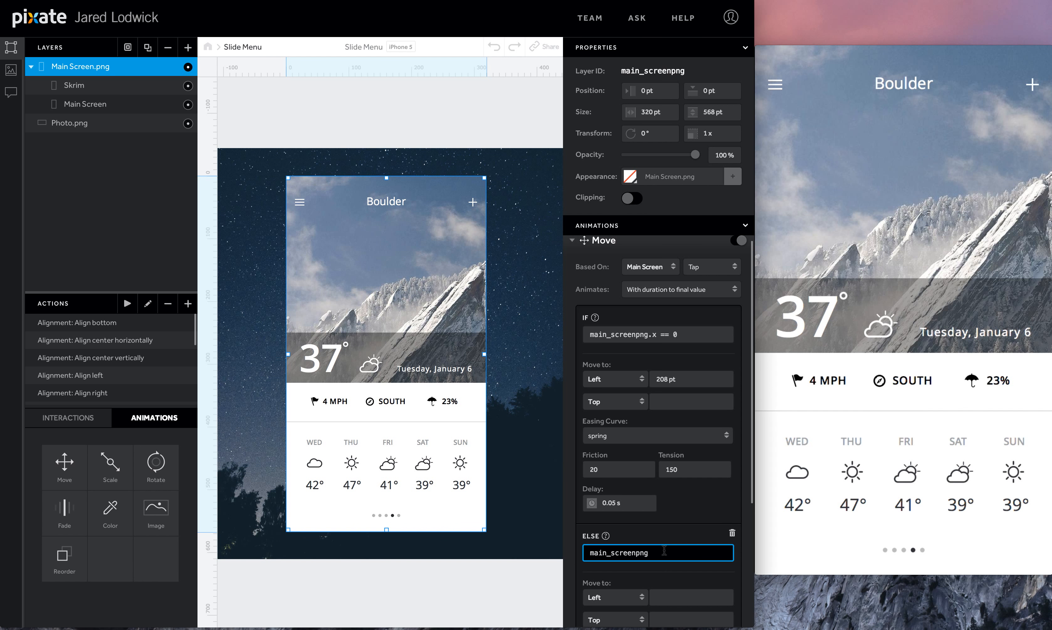
type(".x == 208")
left_click(669, 599)
scroll(669, 568, "down", 4)
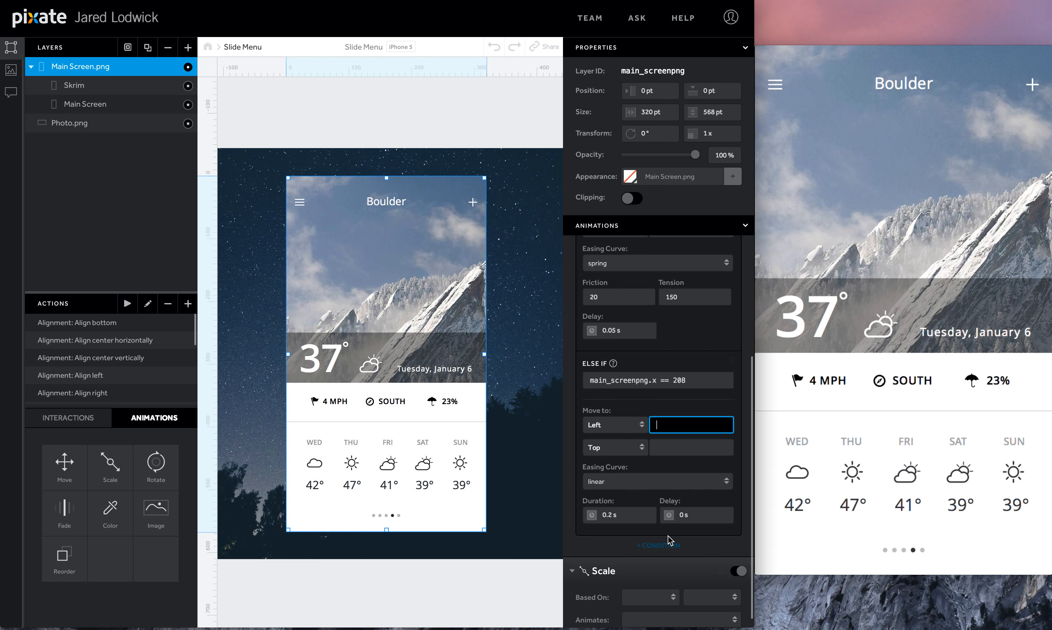
type("0")
Step: Set the second condition's easing curve to spring with tension 150, and collapse the Move animation's settings
left_click(658, 481)
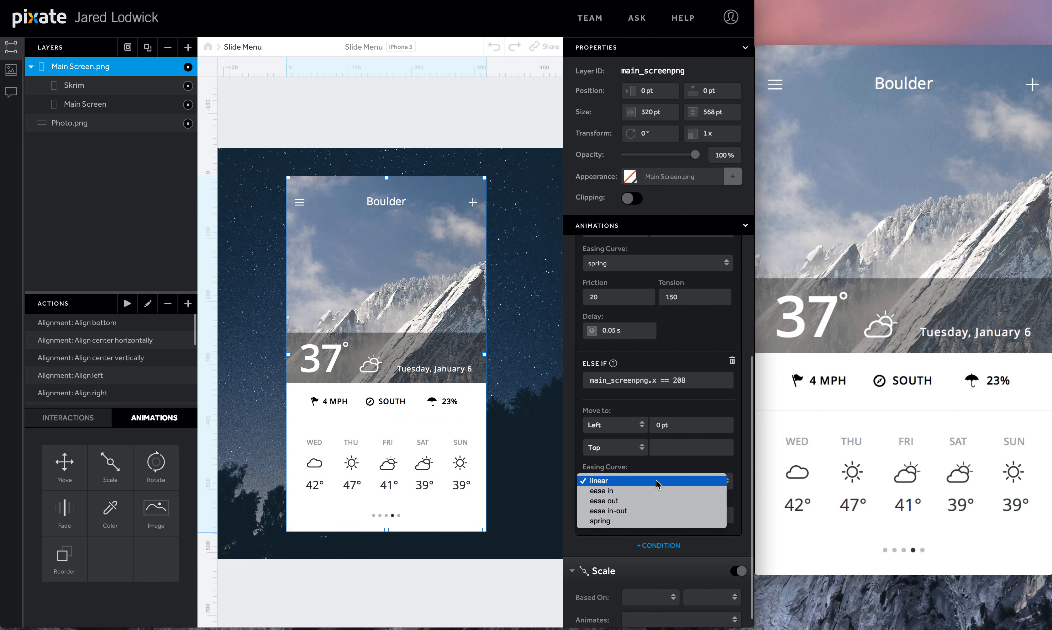
left_click(606, 521)
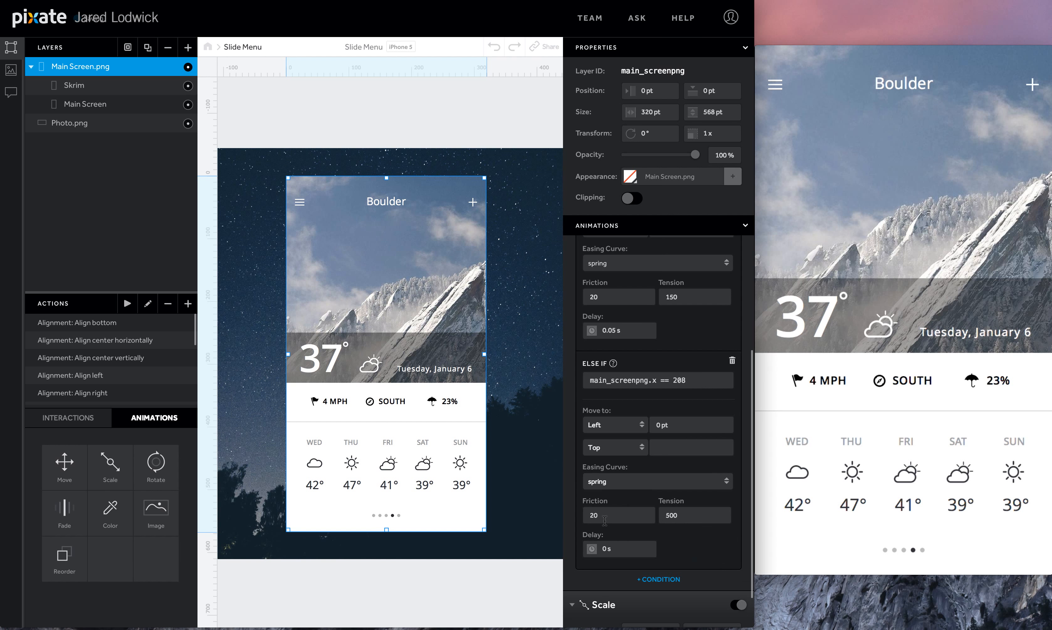
left_click(697, 516)
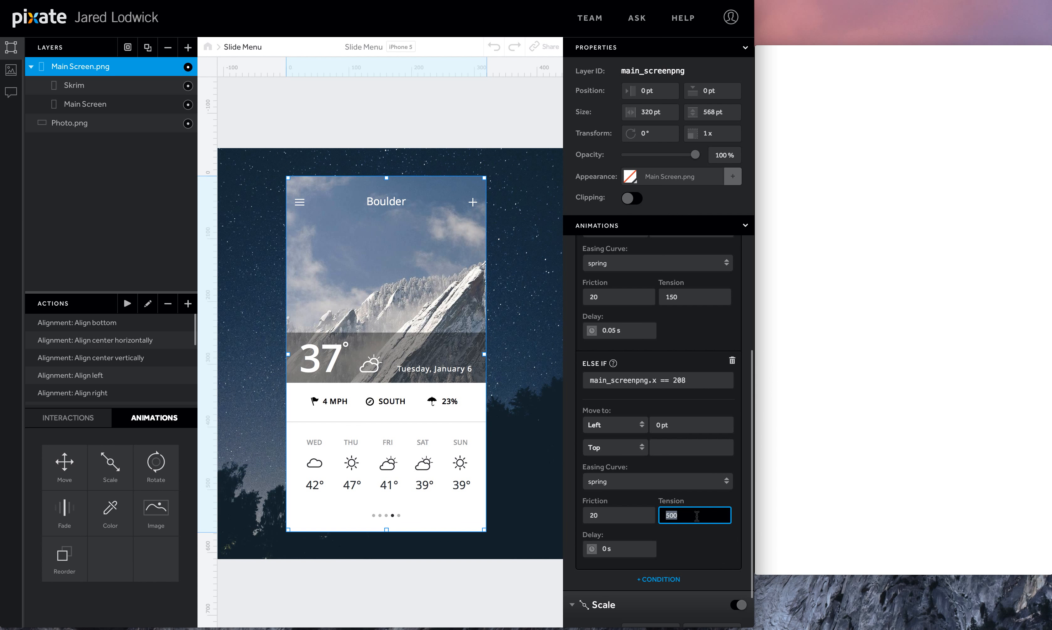
type("150")
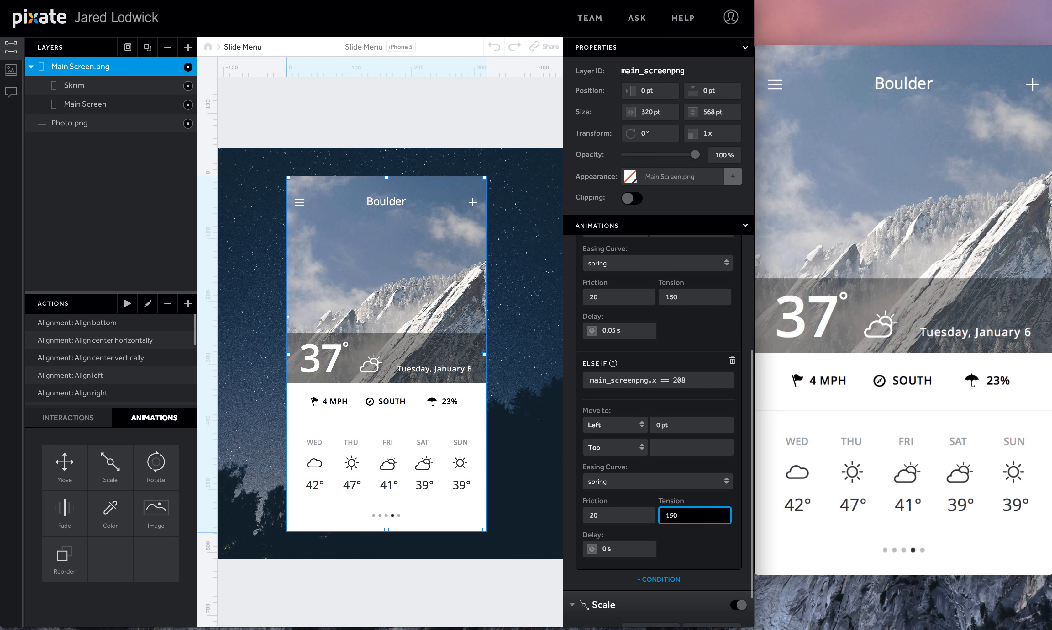
left_click(702, 539)
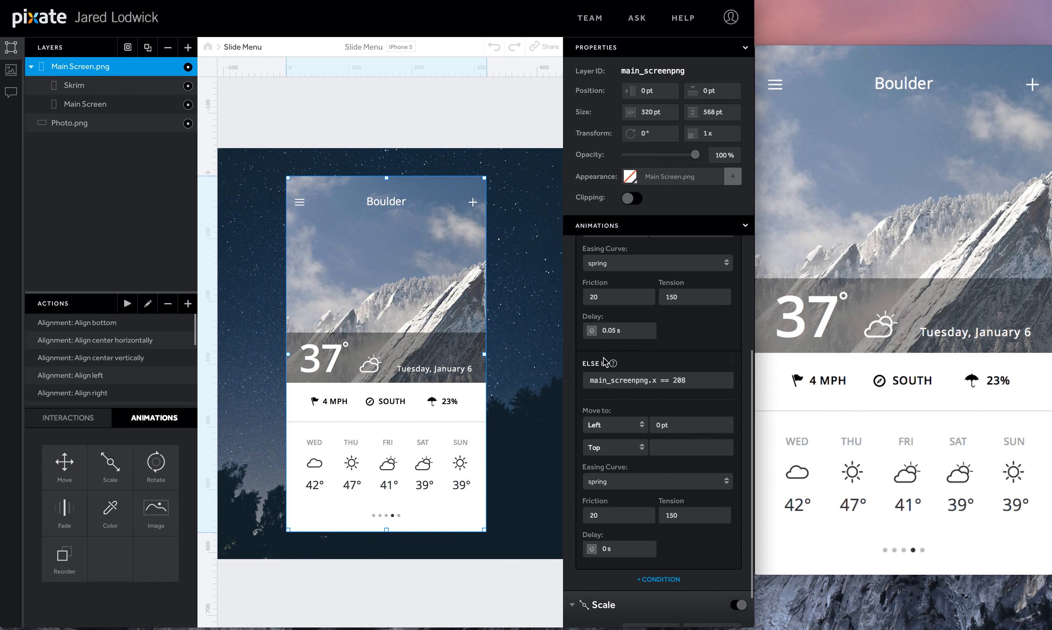
scroll(606, 361, "up", 5)
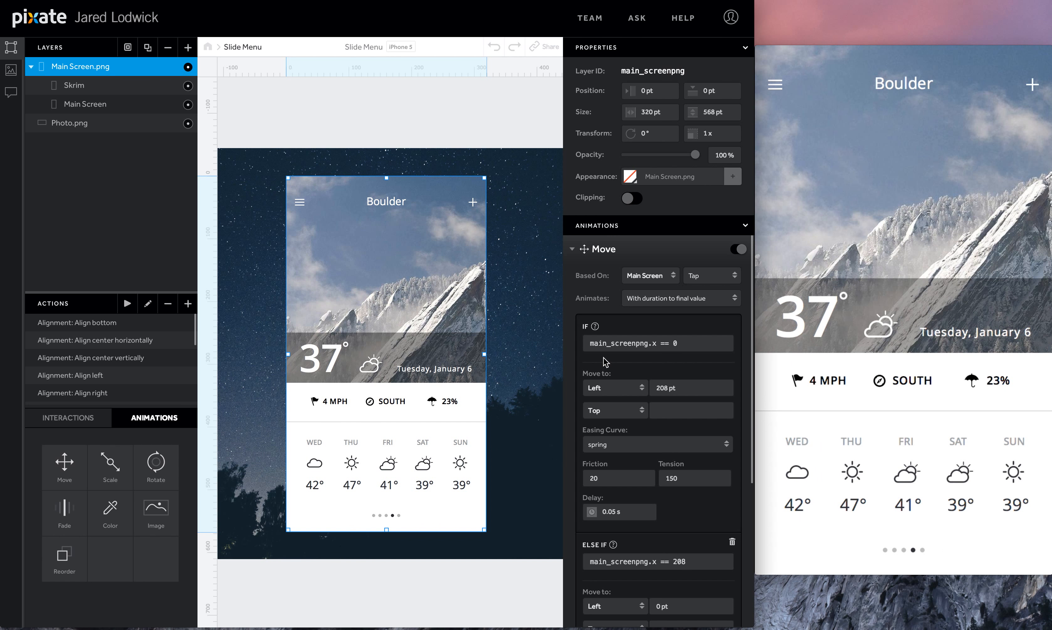
left_click(572, 248)
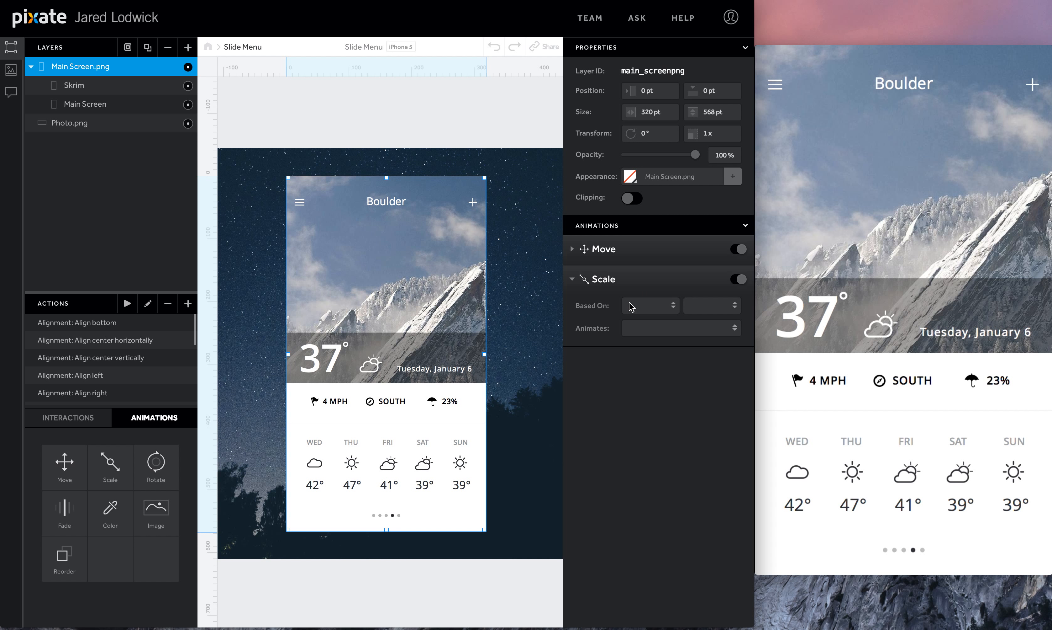
Step: Base the Scale animation of the Main Screen.png layer on a Tap of Main Screen
left_click(656, 301)
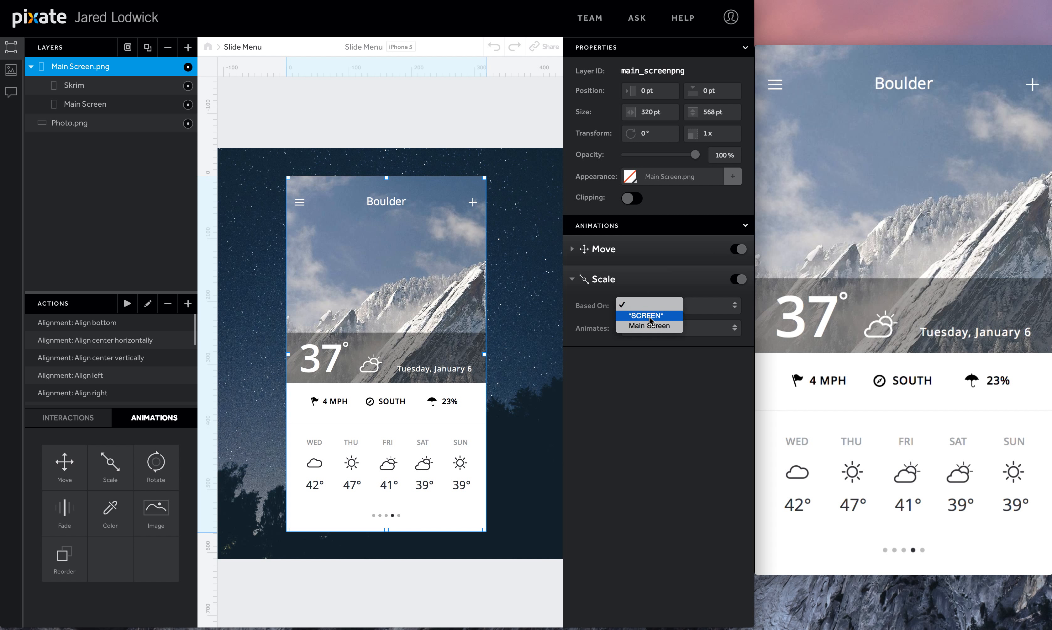
left_click(650, 326)
left_click(700, 305)
left_click(696, 316)
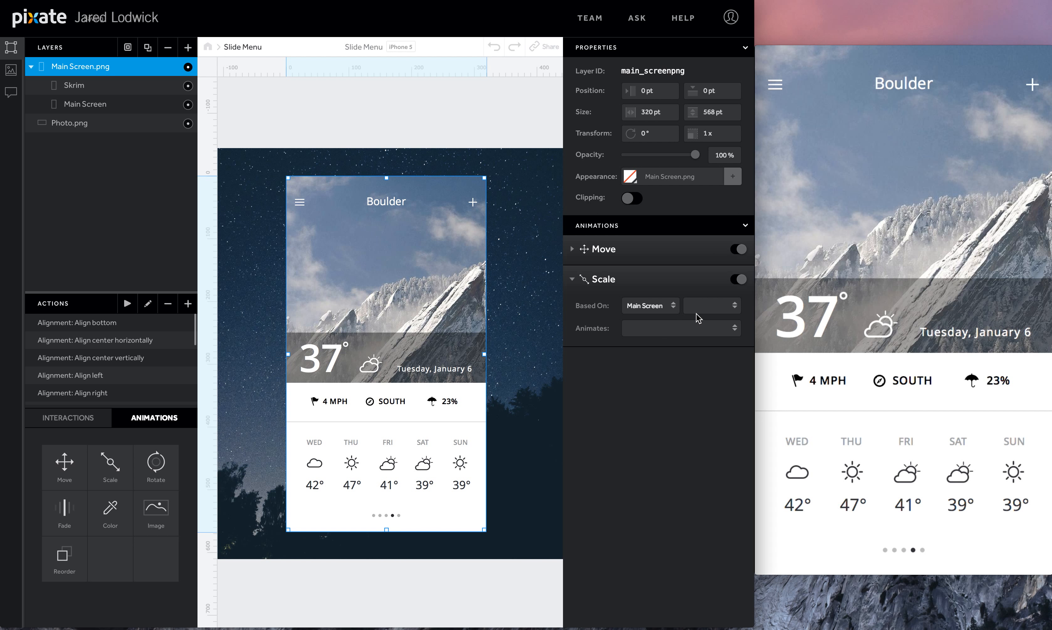
Step: Give the Scale animation the condition main_screenpng.scale == 1 with a scale factor of 0.64x
left_click(653, 372)
type("main_screenpng")
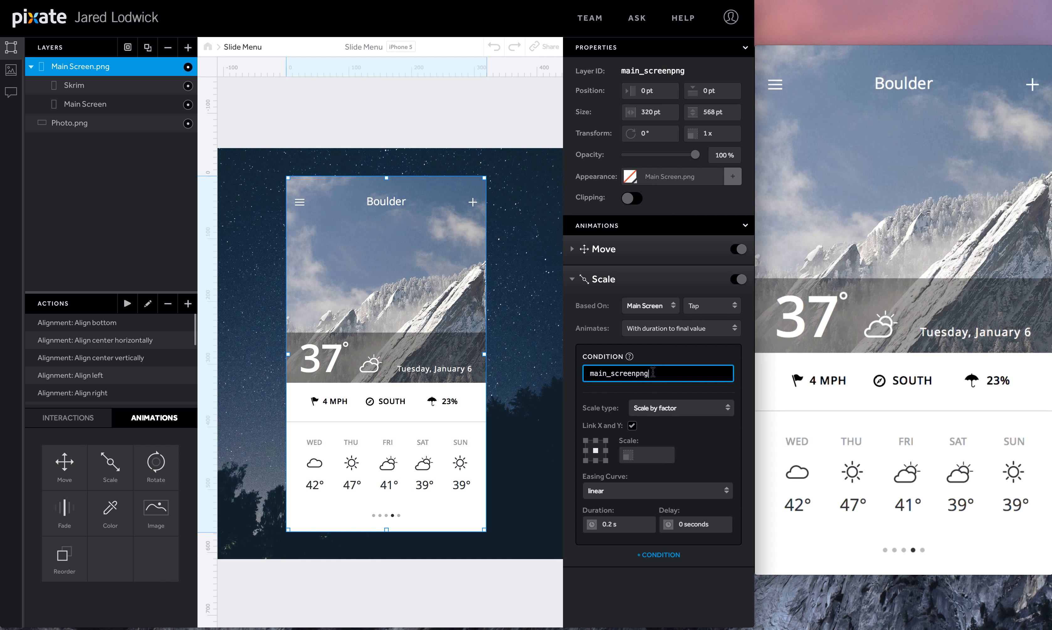
type(".")
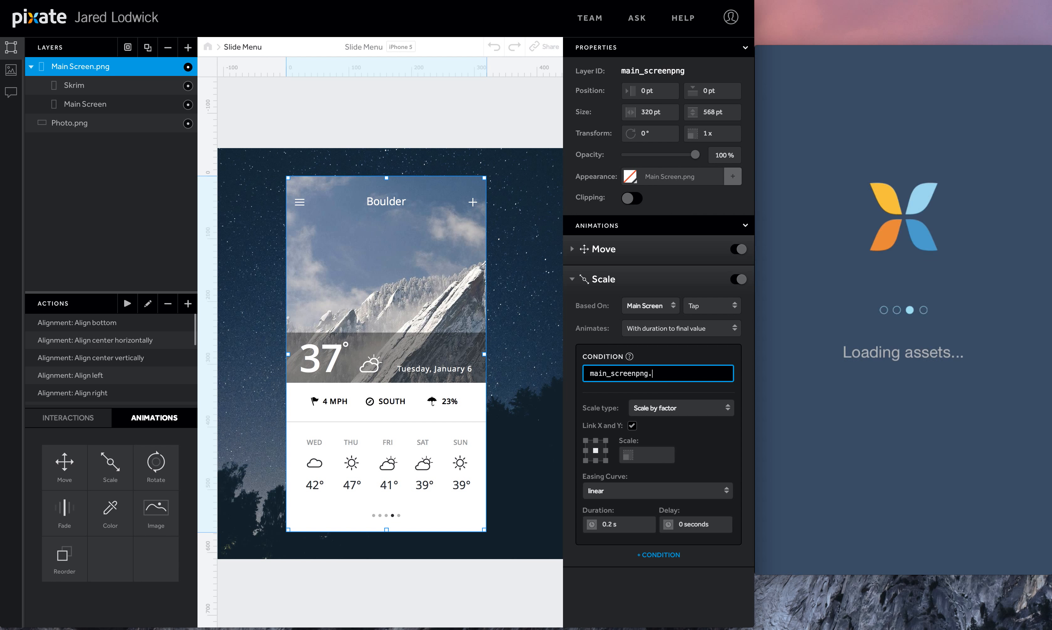
type("scale ")
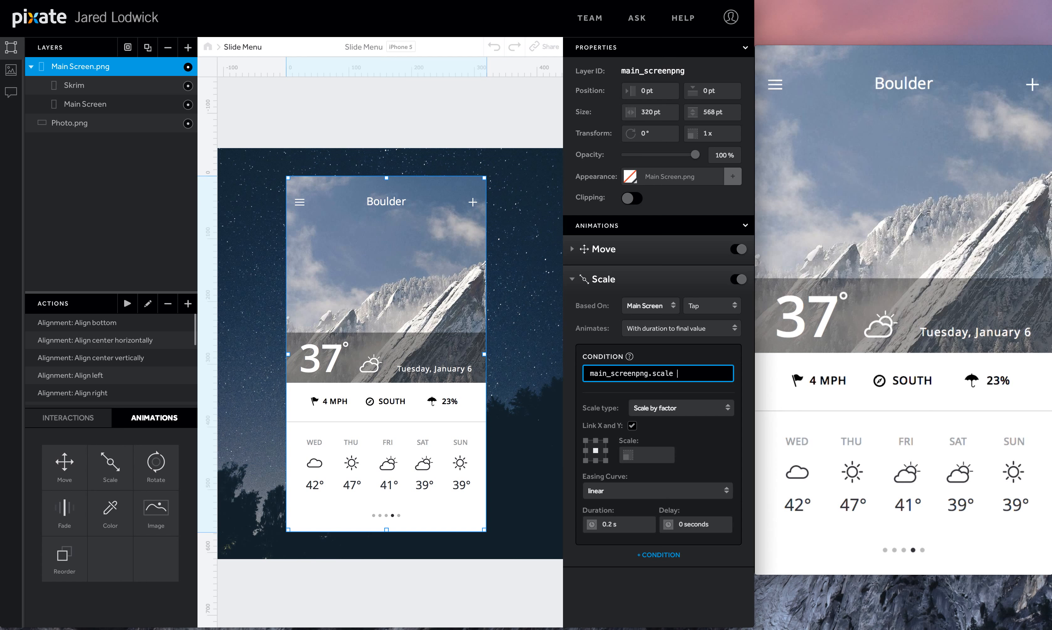
type("== 1")
left_click(647, 453)
type(".64")
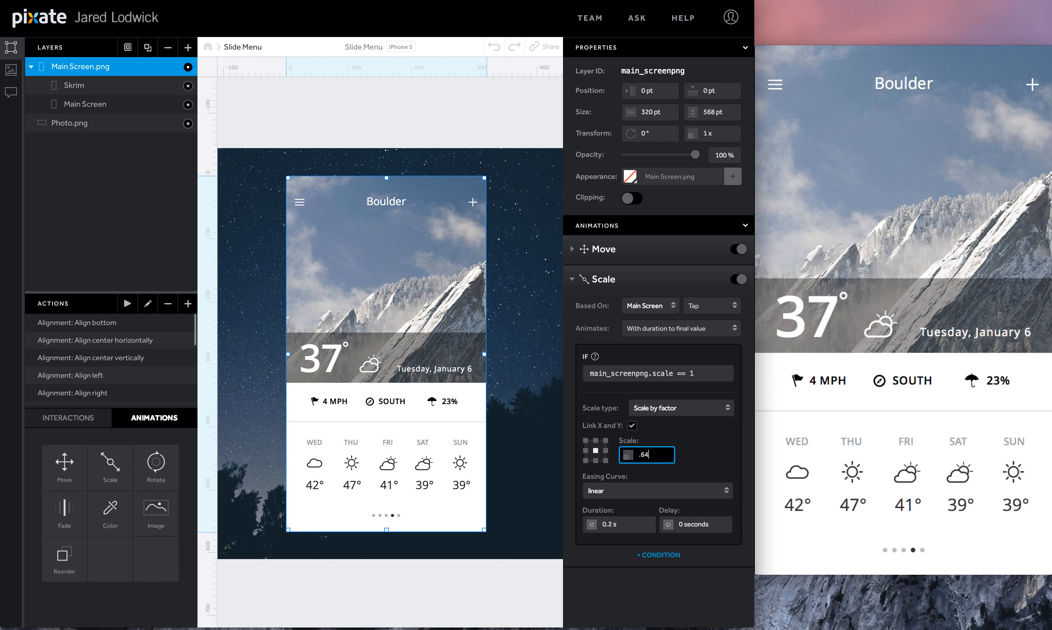
key("Return")
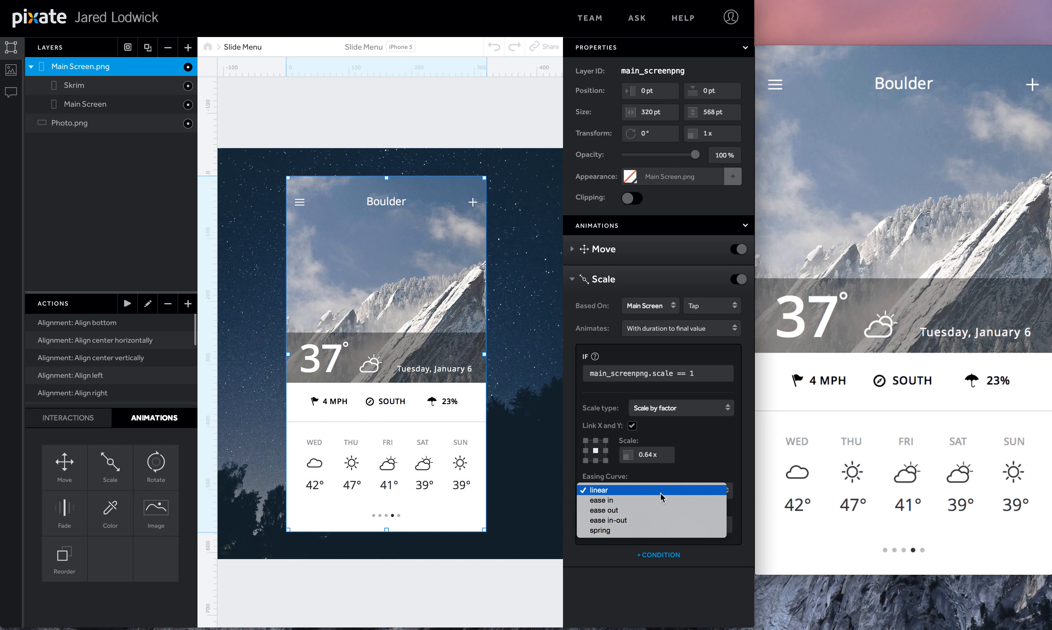
Step: Set the first Scale condition's easing curve to ease out with a duration of 0.4 s
left_click(658, 510)
left_click(638, 519)
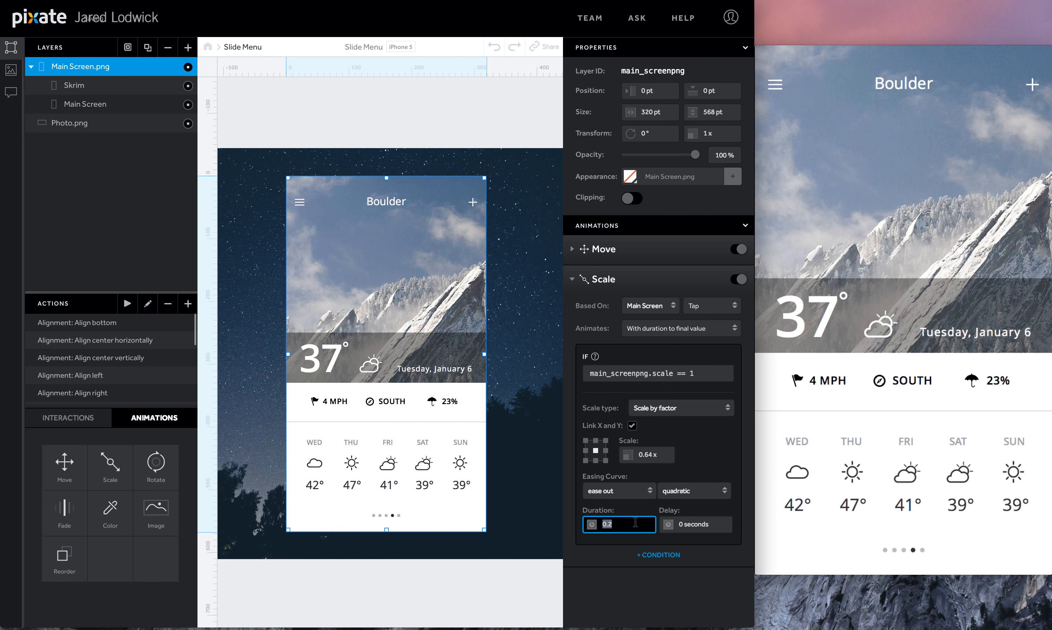
type(".4")
Step: Add a second Scale condition, main_screenpng.scale =< 1, with a scale factor of 1x
left_click(658, 554)
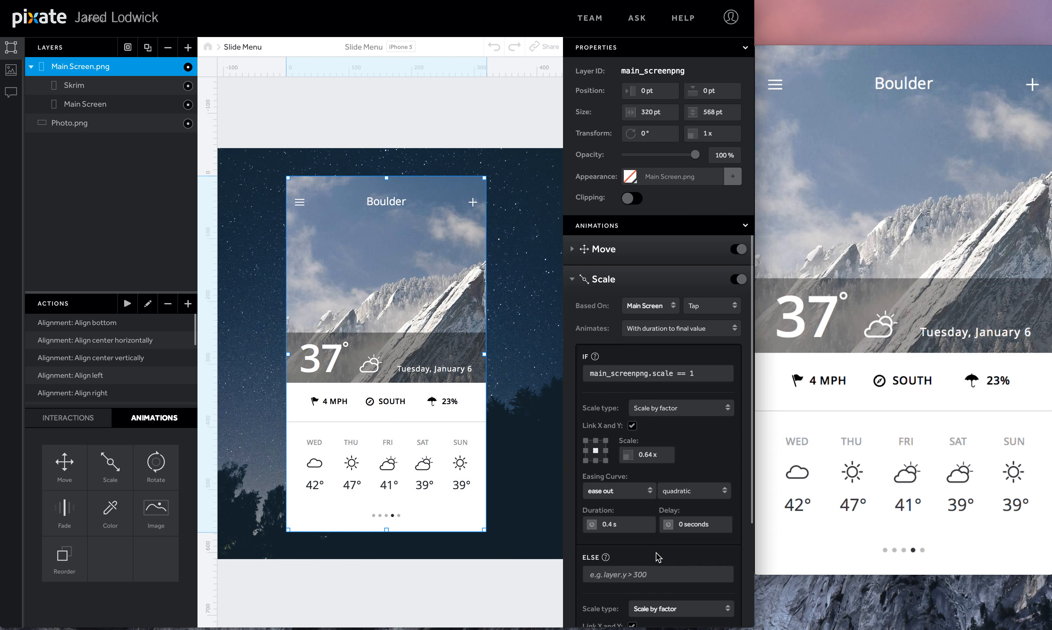
scroll(658, 557, "down", 2)
left_click(650, 481)
type("main_screenpng")
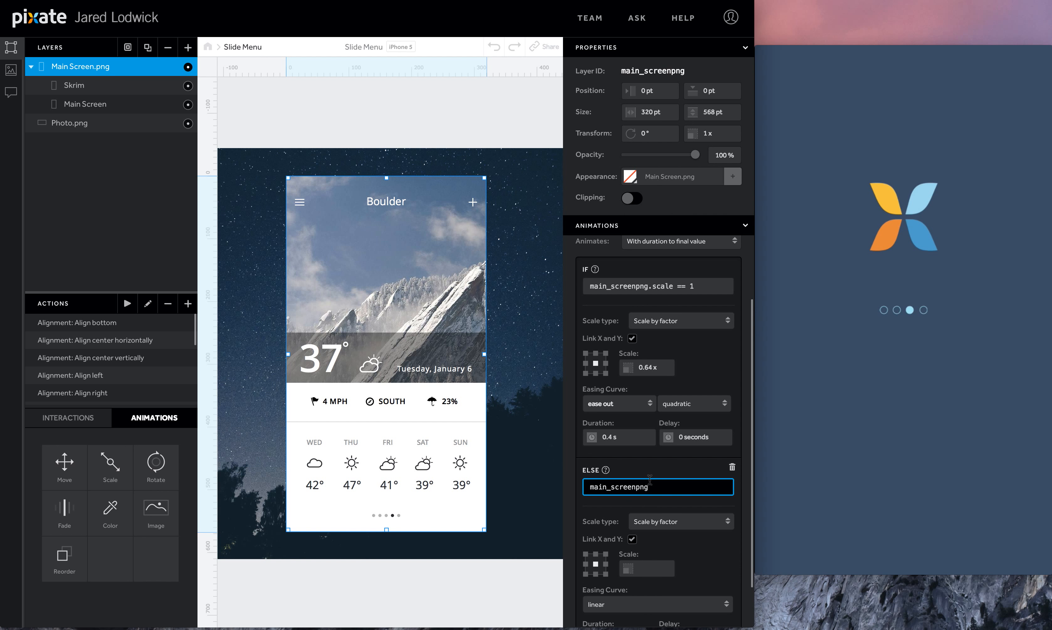
type(".sc")
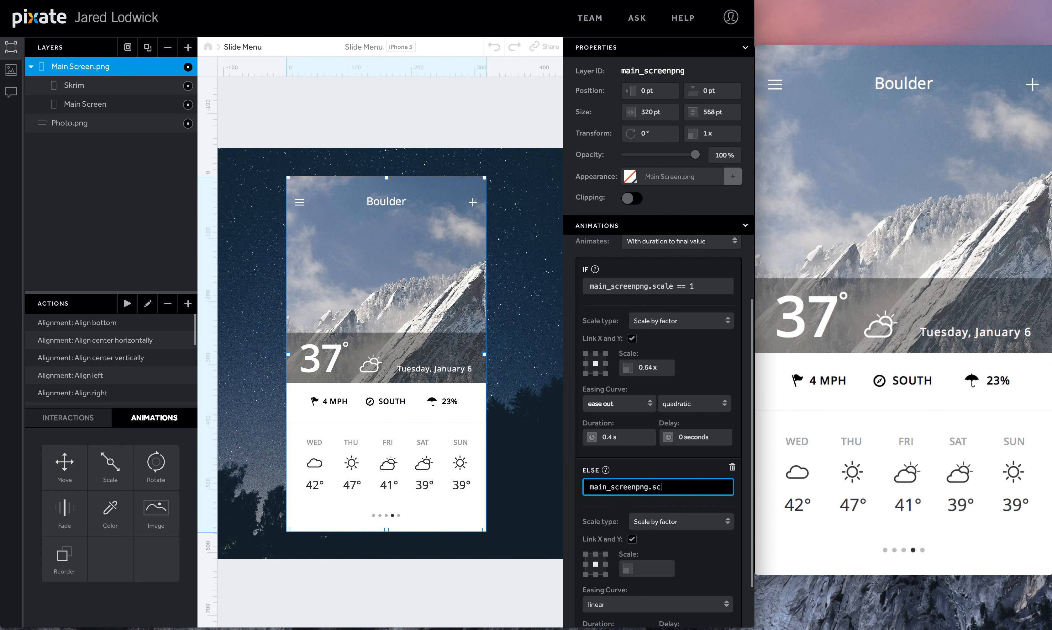
type("ale =< 1")
left_click(648, 567)
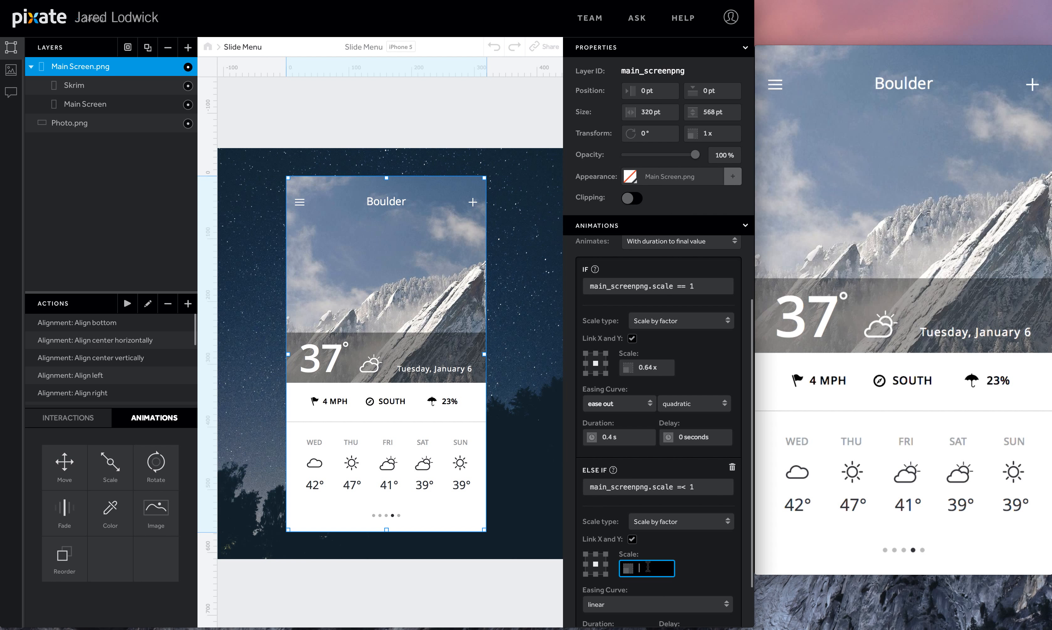
type("1")
Step: Set the second Scale condition's easing curve to ease out, with a duration of 0.4 s and a delay of 0.1 s
scroll(684, 569, "down", 3)
left_click(645, 551)
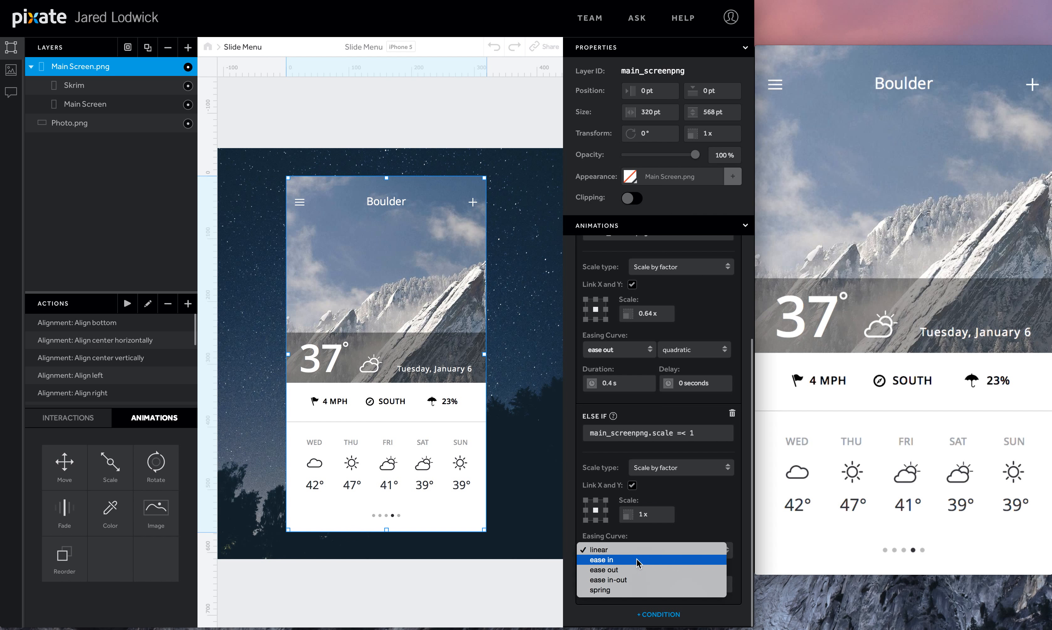
left_click(635, 569)
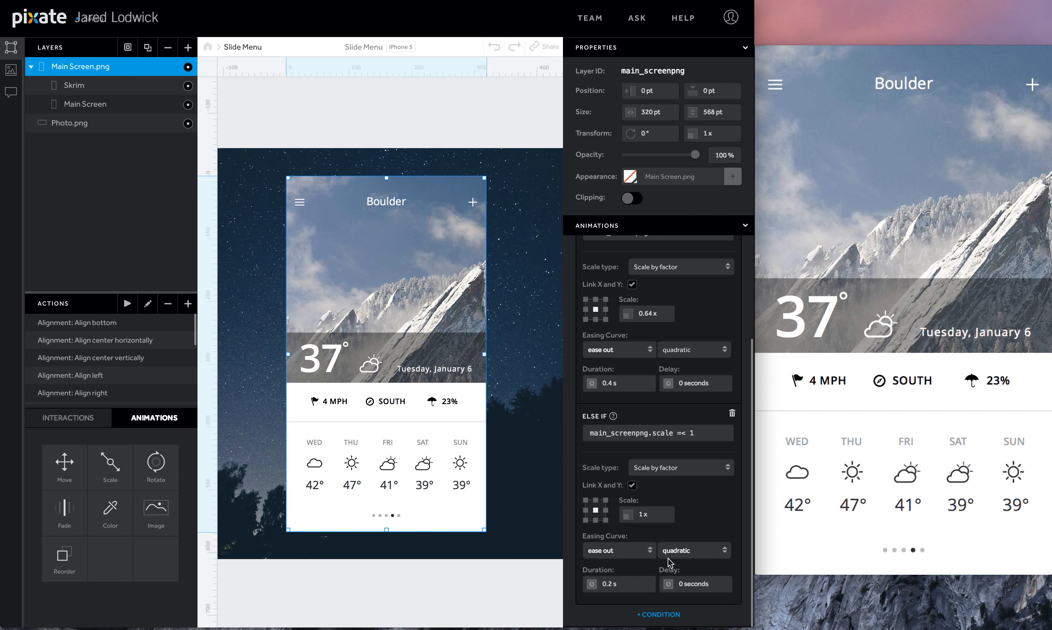
left_click(631, 579)
type(".4")
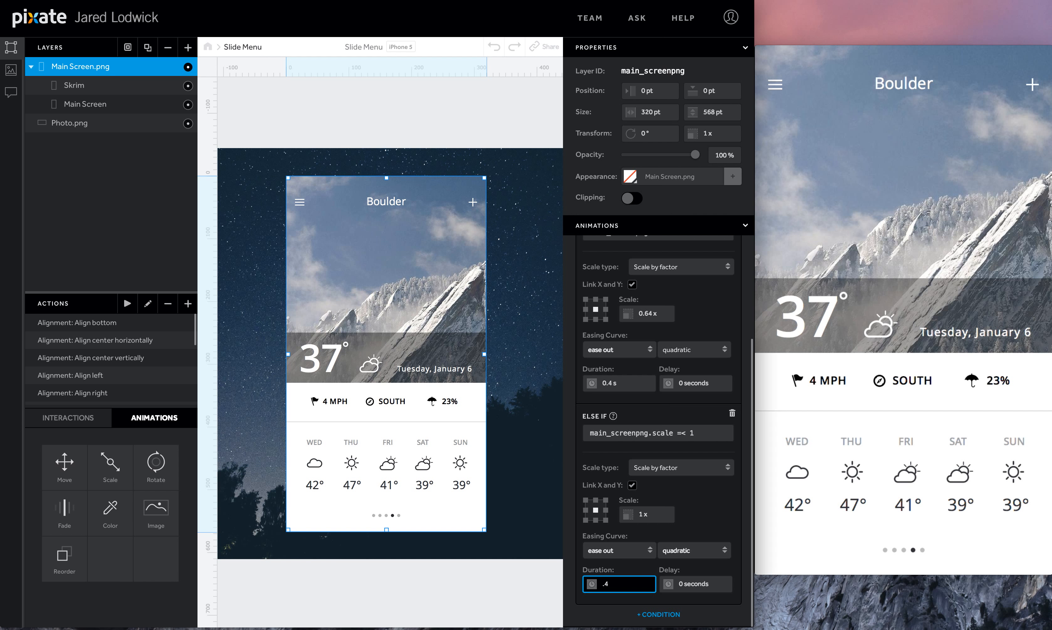
key("Tab")
type(".1")
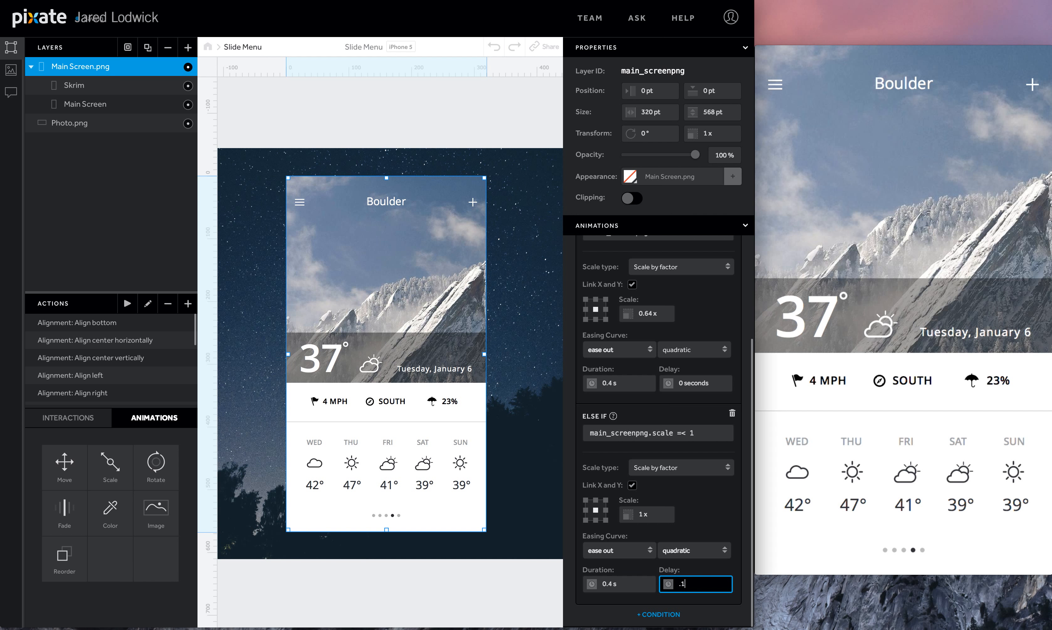
key("Return")
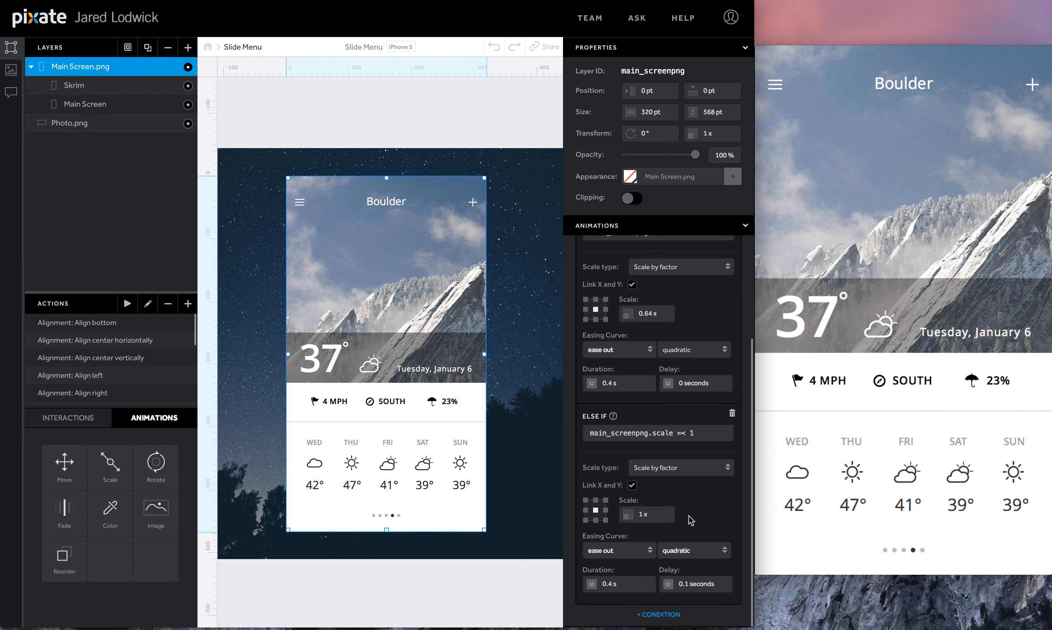
Step: Add a Fade animation to the Skrim layer, based on a Tap of Main Screen
left_click(134, 89)
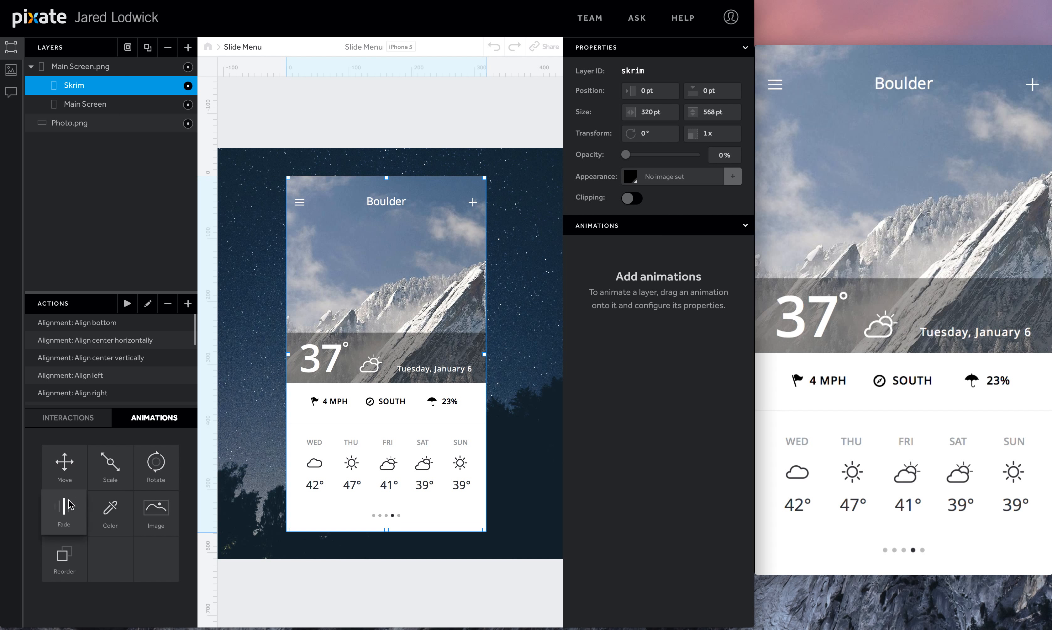
left_click_drag(69, 498, 72, 81)
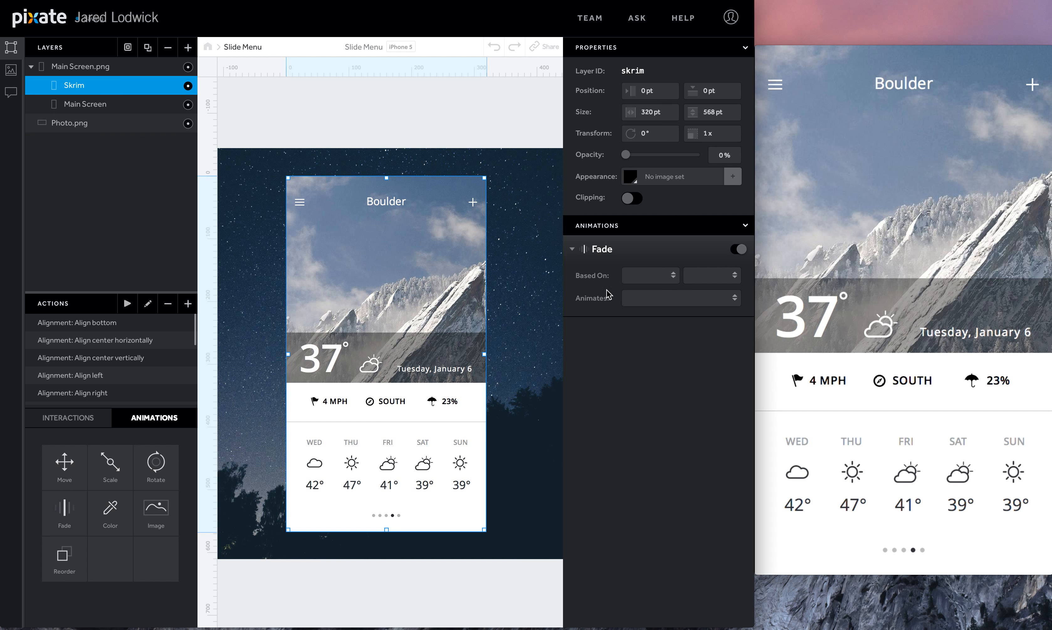
left_click(649, 275)
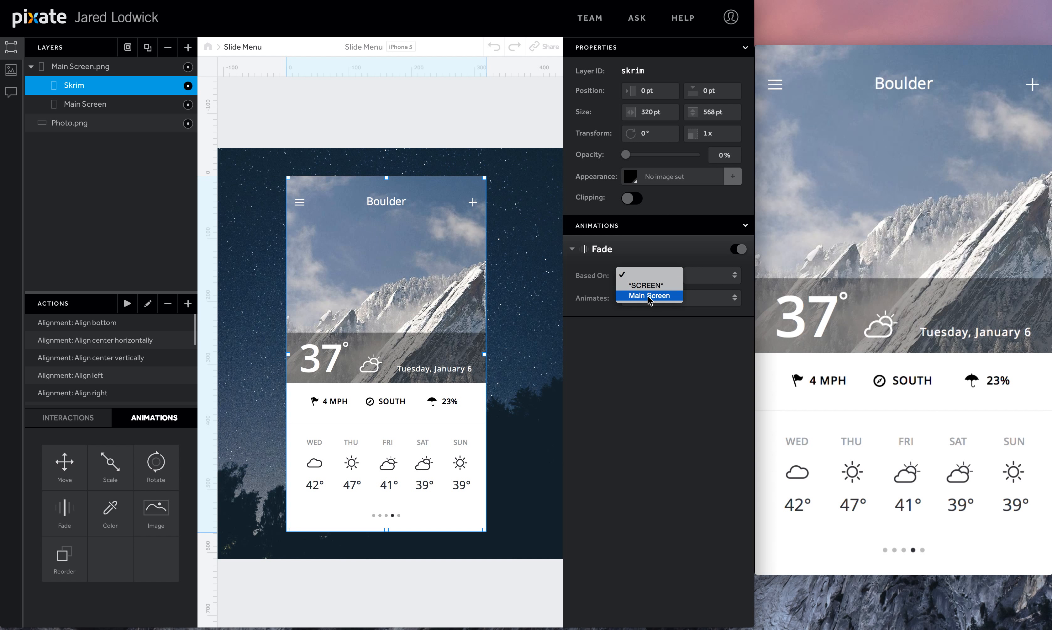
left_click(649, 295)
left_click(698, 278)
left_click(700, 284)
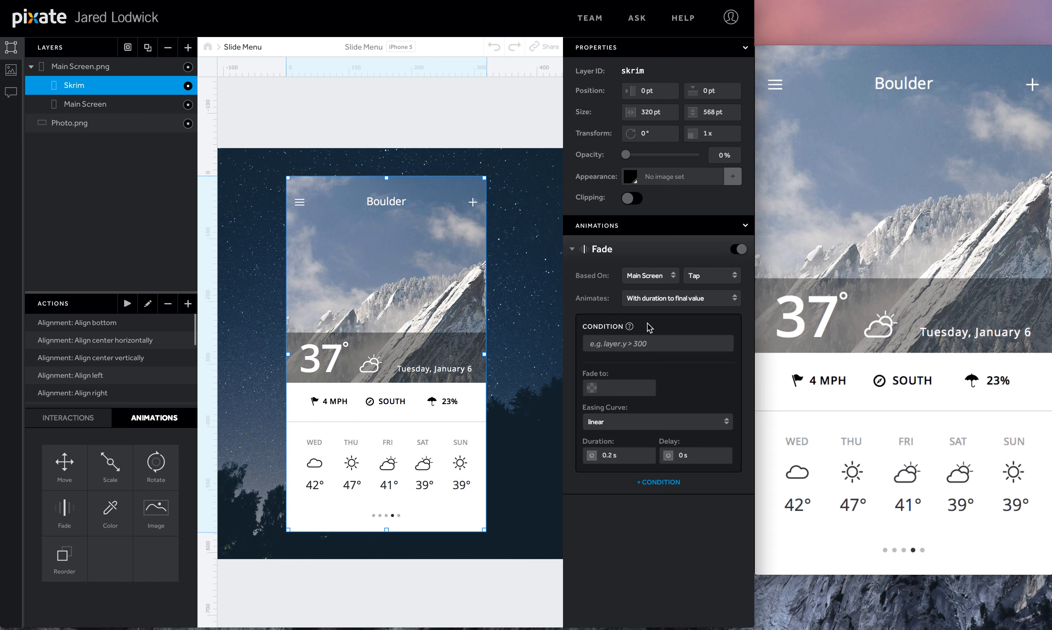
Step: Give the Fade animation the condition main_screenpng.scale == 1, fading to 50 %
left_click(646, 342)
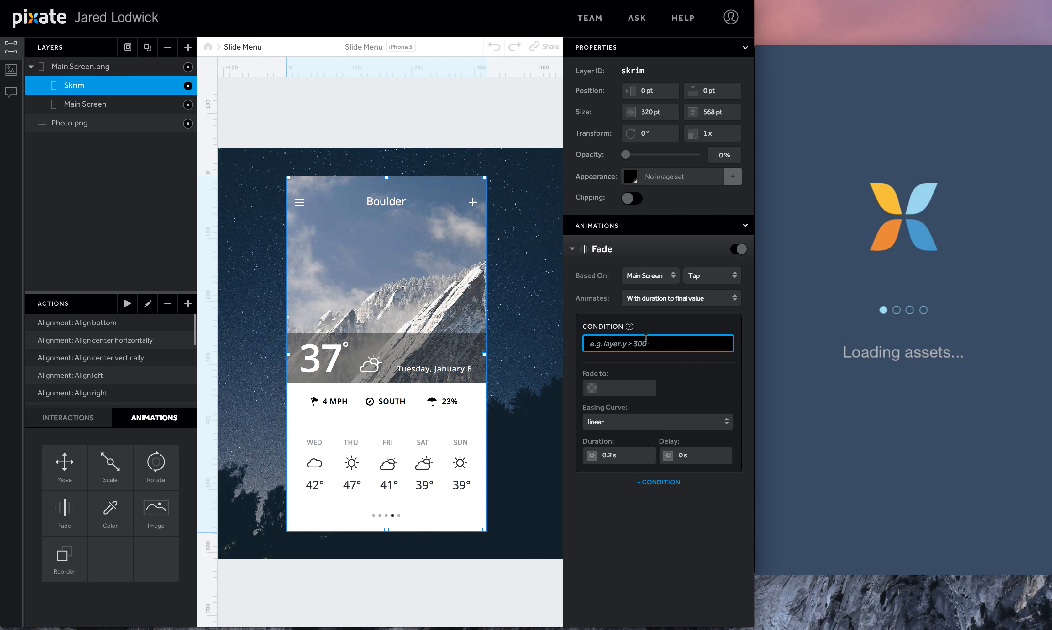
type("main_screenpng")
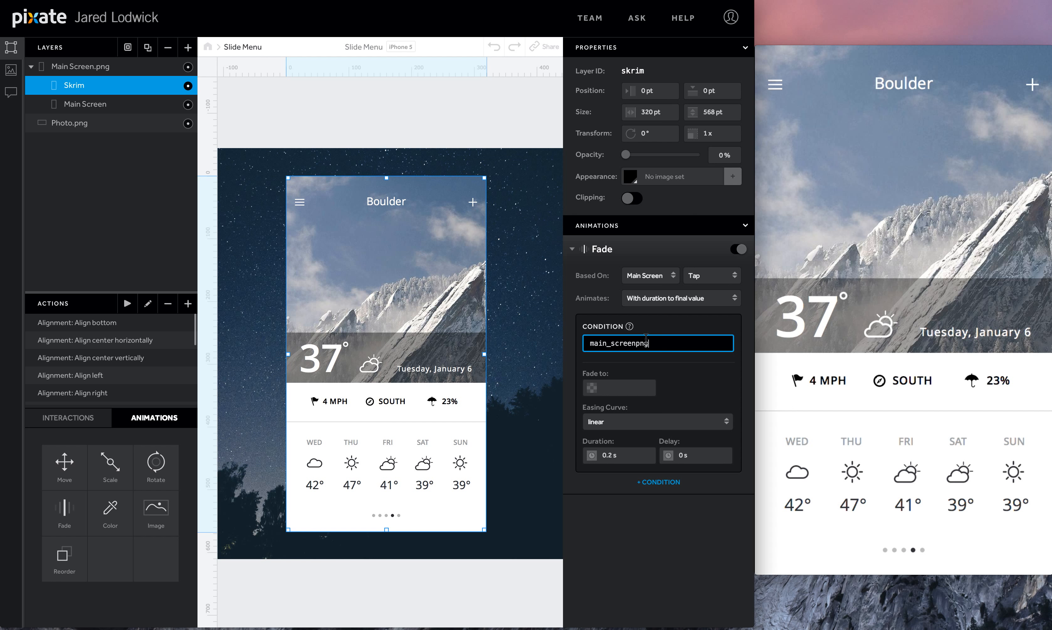
type(".scale == 1")
left_click(635, 389)
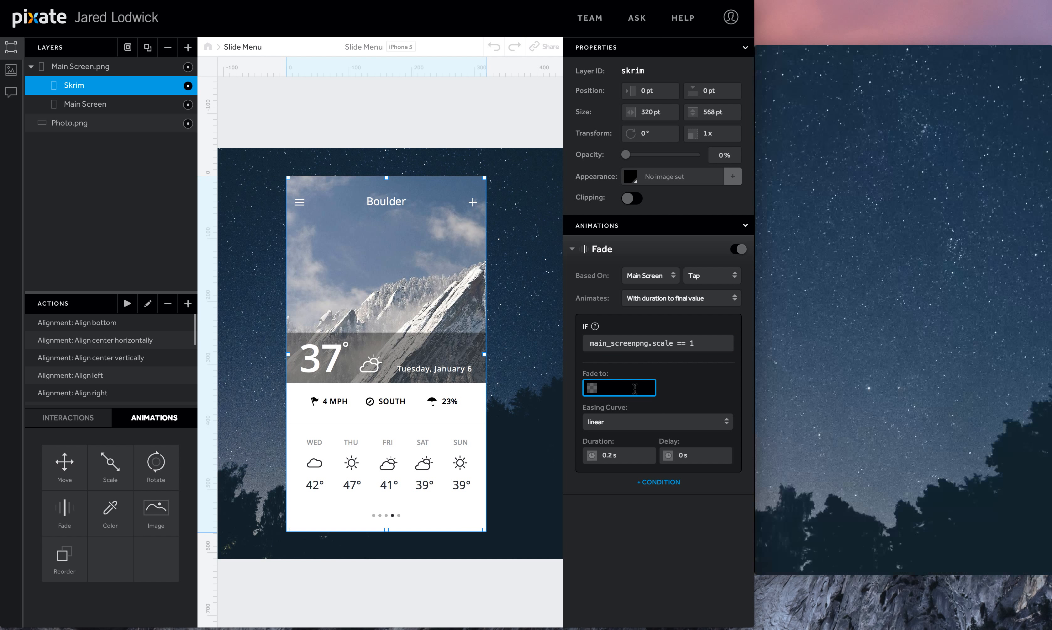
type("50")
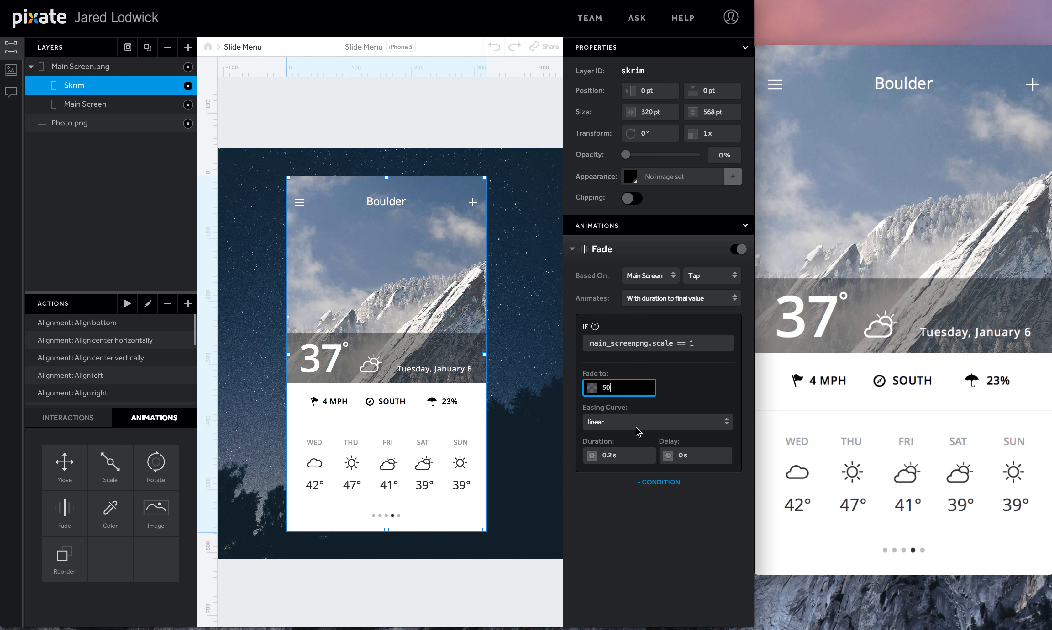
Step: Add an empty second condition to the Fade animation and set the first condition's duration to 0.4 s
left_click(643, 481)
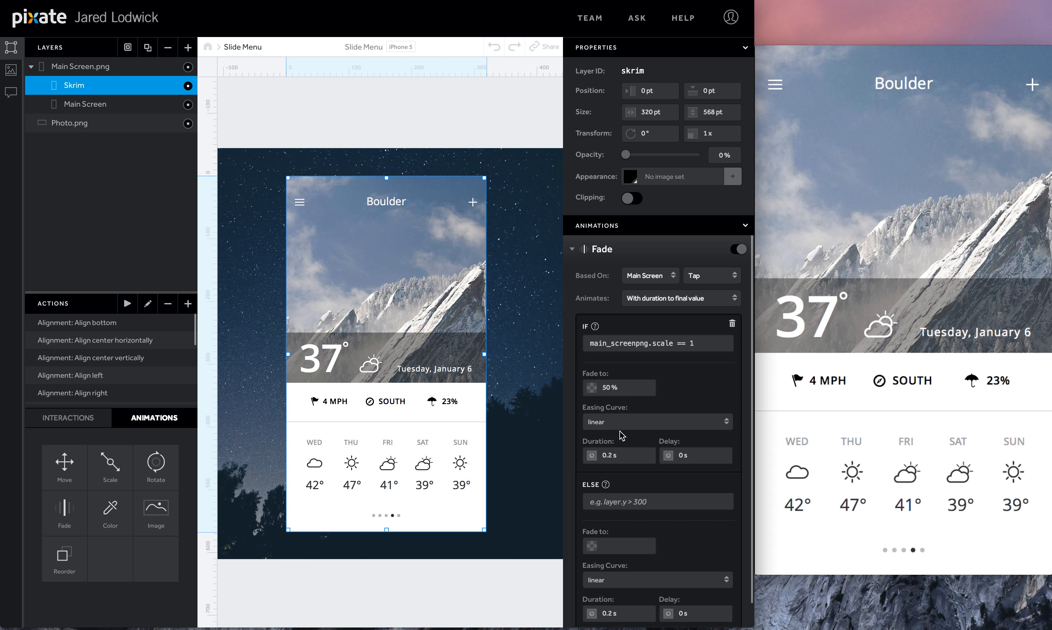
left_click(627, 454)
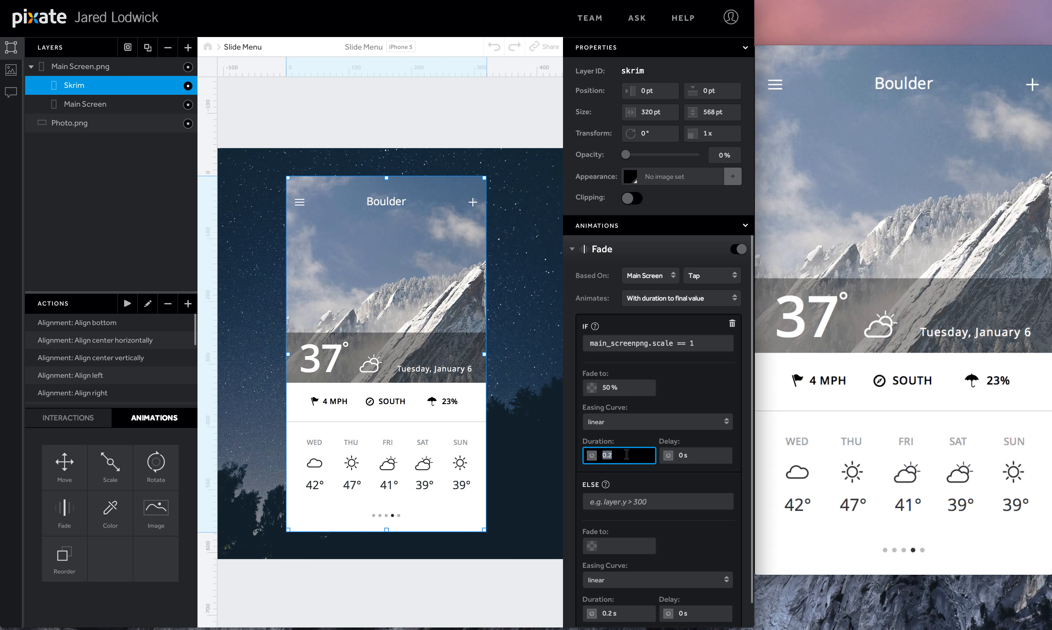
type("0.4 s")
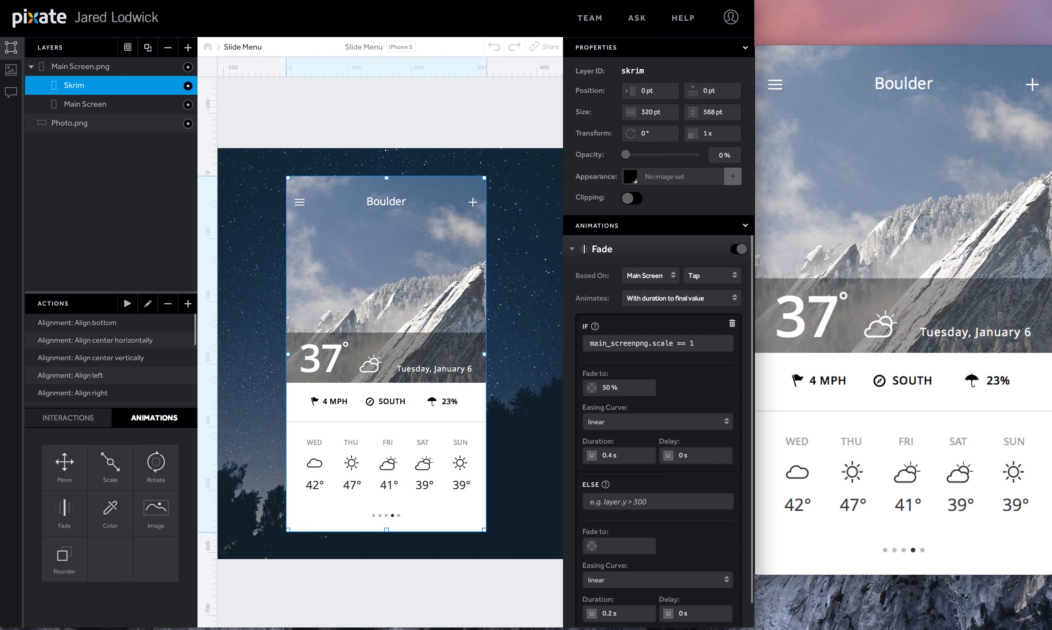
key("Return")
Step: Fill in the second Fade condition as main_screenpng.scale =< 1, fading to 0 %
scroll(662, 449, "down", 1)
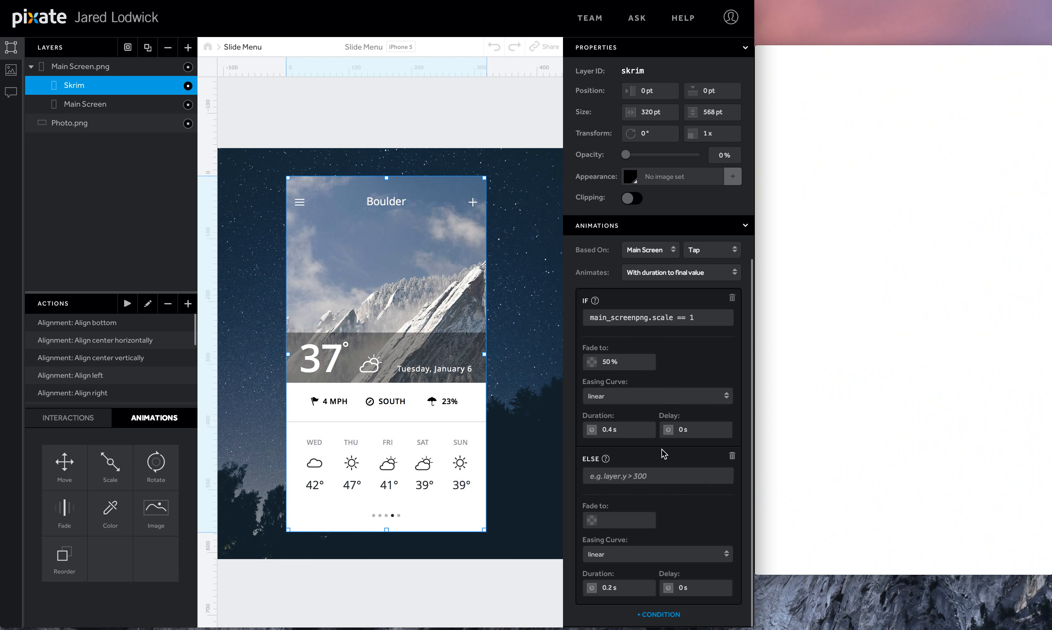
left_click(638, 476)
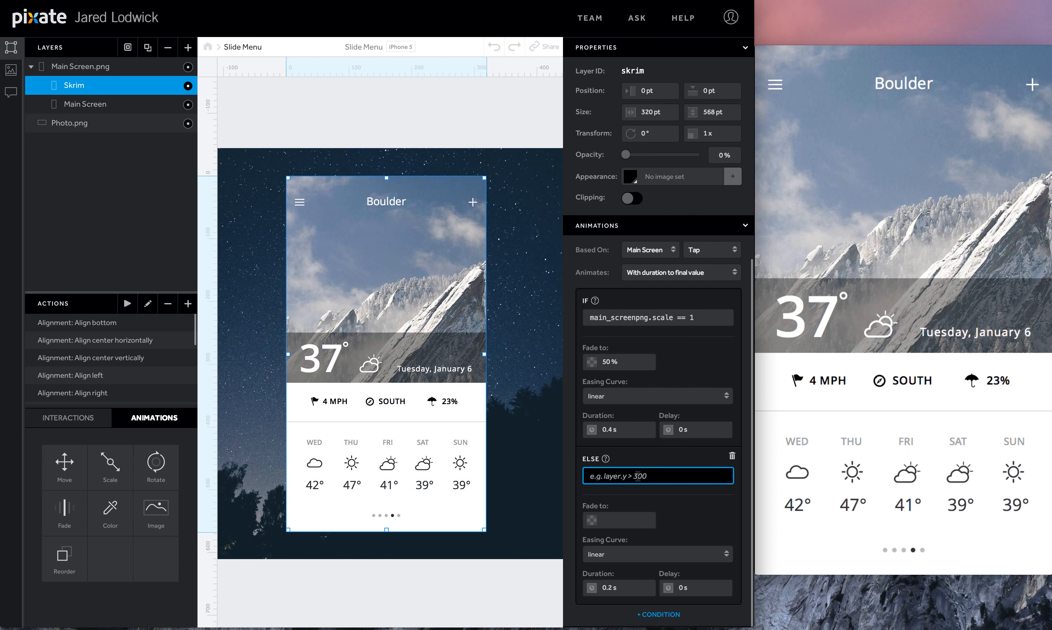
type("main_screenpng.scale =< 1")
key("Tab")
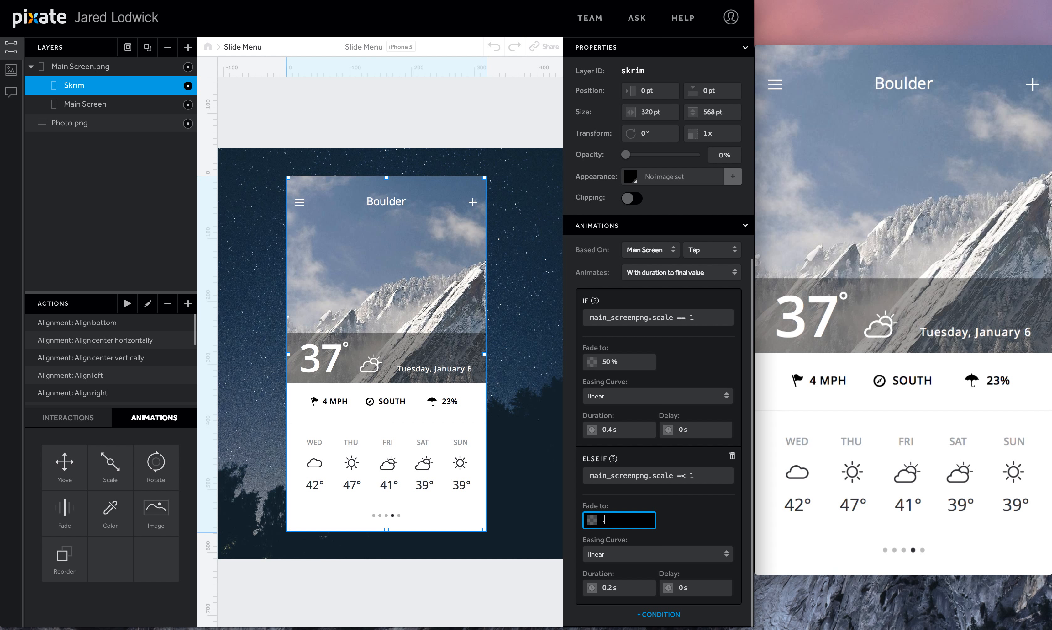
type("0")
key("Return")
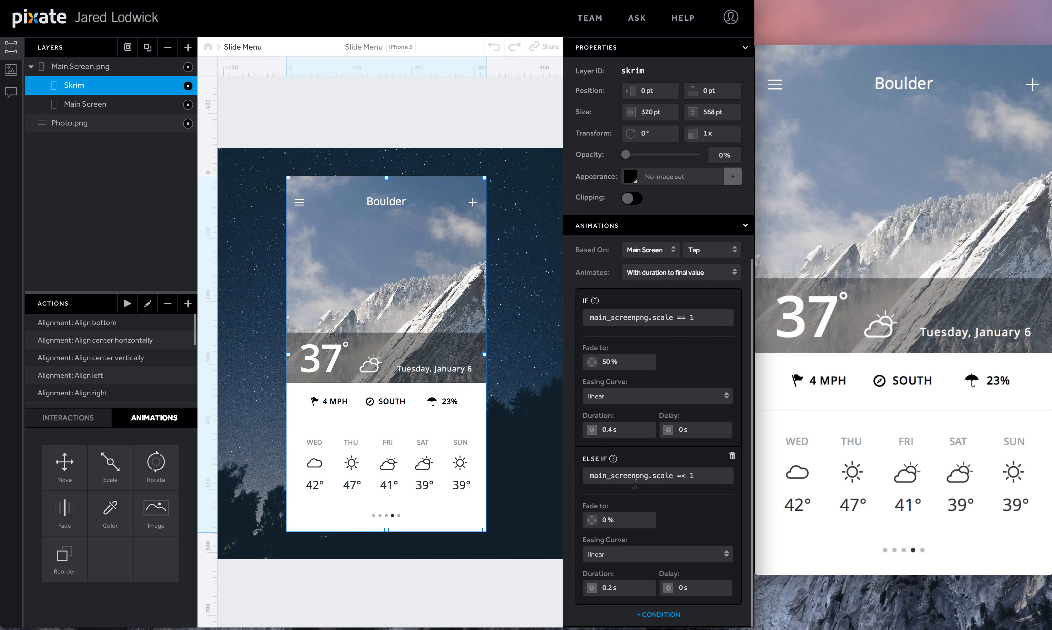
Step: Set the second Fade condition's duration to 0.4 s and its delay to 0.2 s
left_click(640, 584)
type(".4")
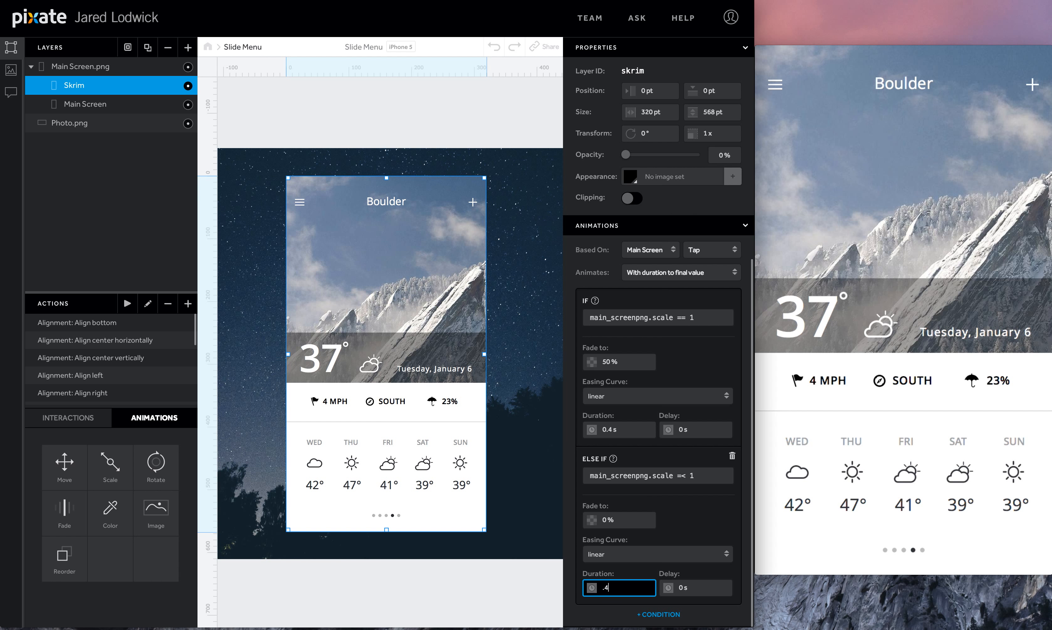
key("Tab")
type(".2")
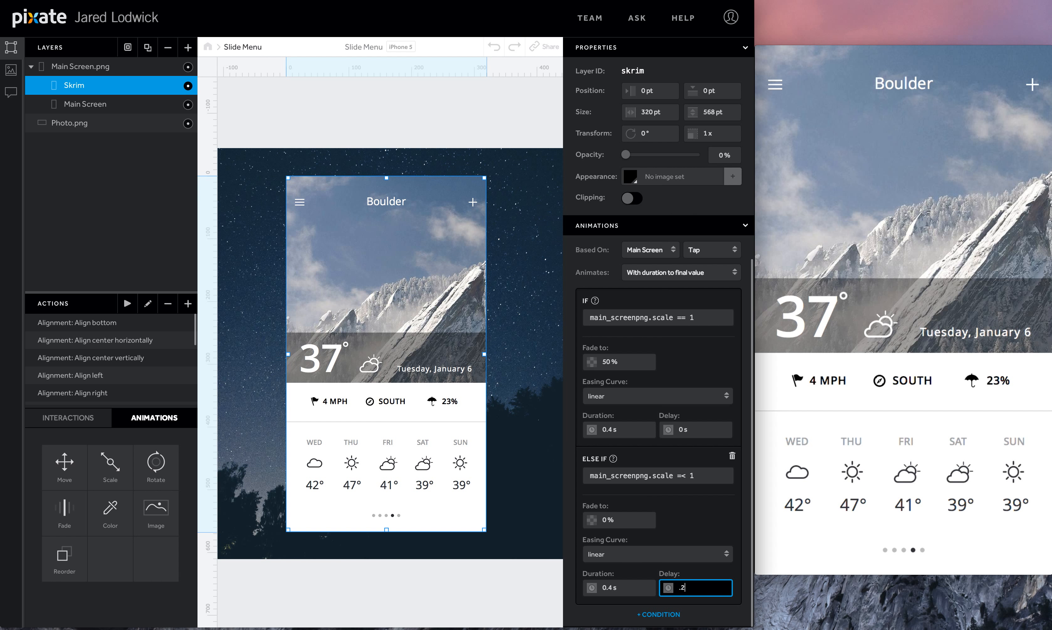
key("Return")
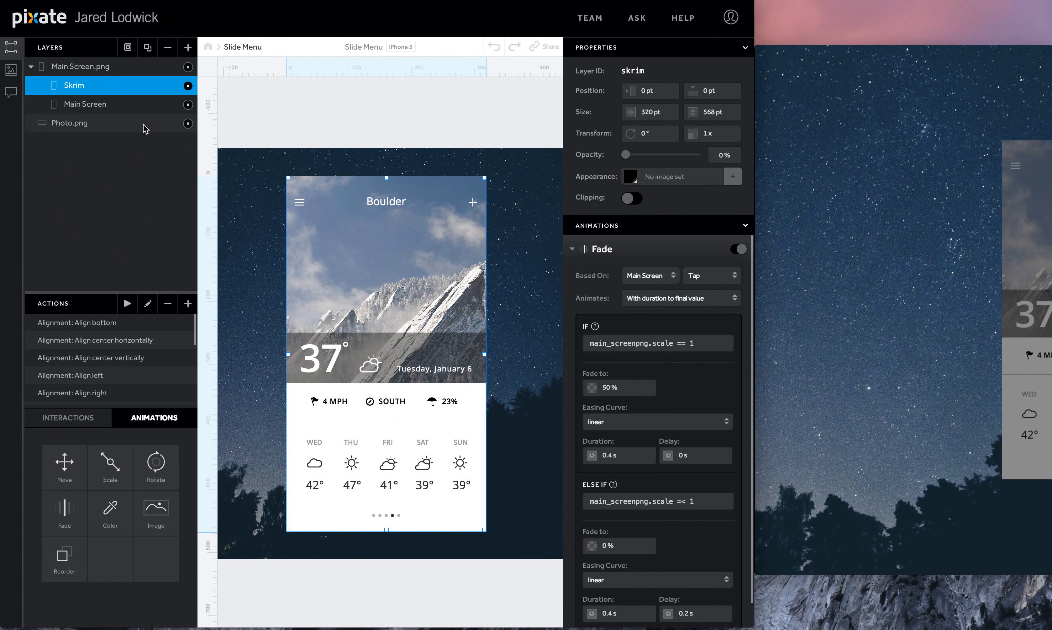
Step: Remove the Tap interaction from the Main Screen layer and add a Tap interaction to the Main Screen.png layer instead
left_click(143, 106)
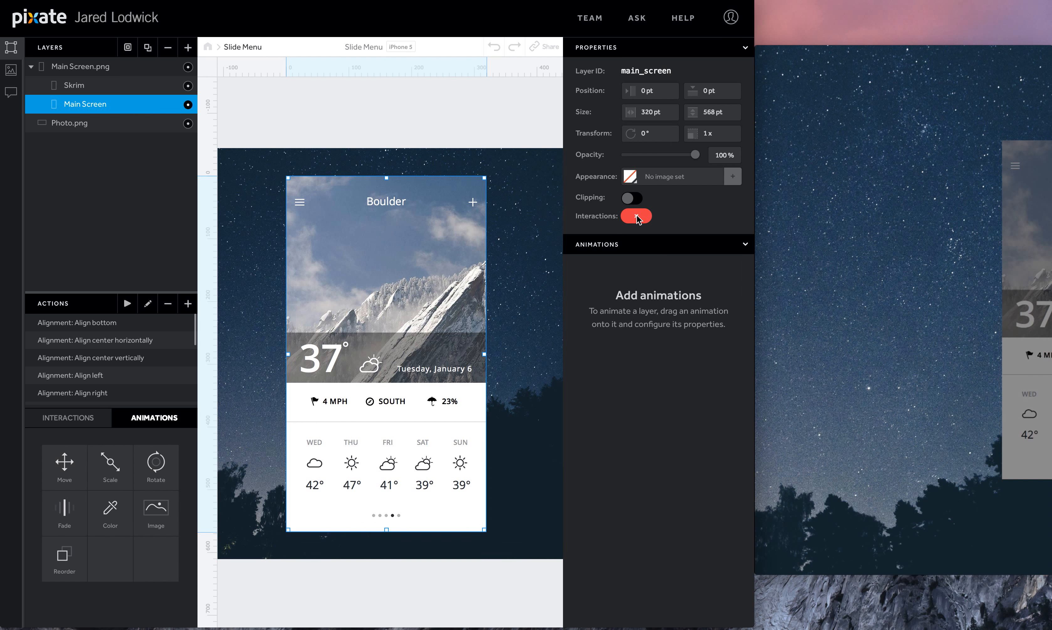
left_click(99, 68)
left_click(95, 107)
left_click(637, 216)
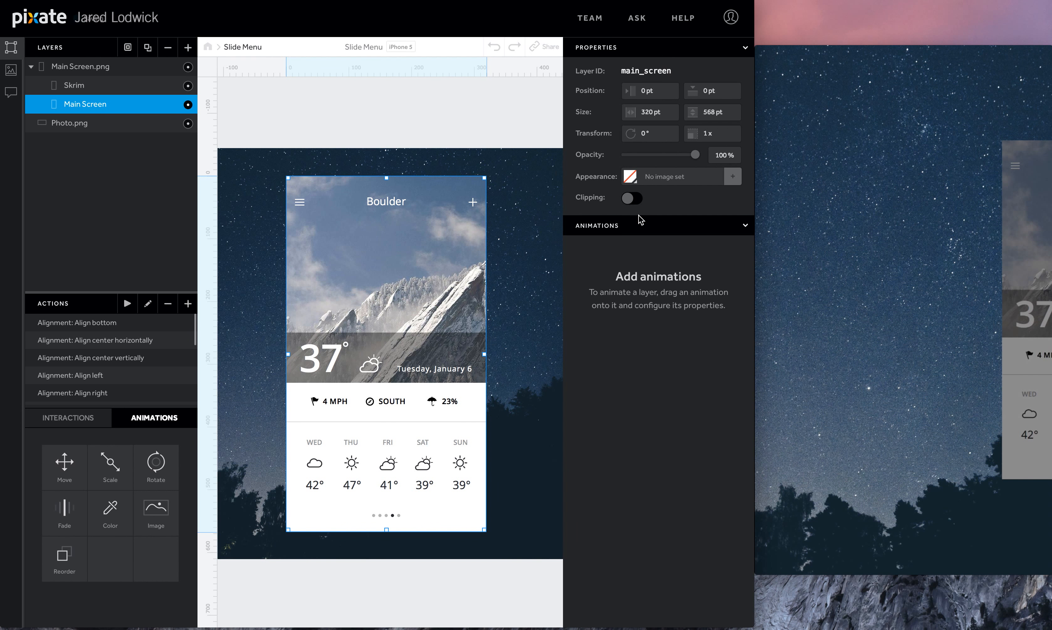
left_click(73, 425)
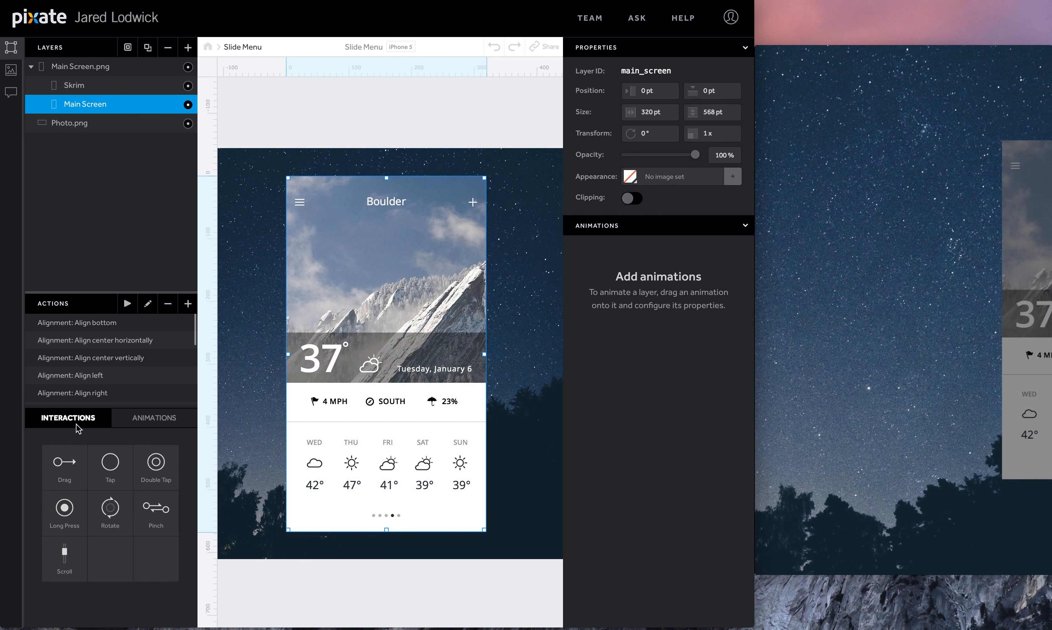
left_click_drag(110, 462, 70, 65)
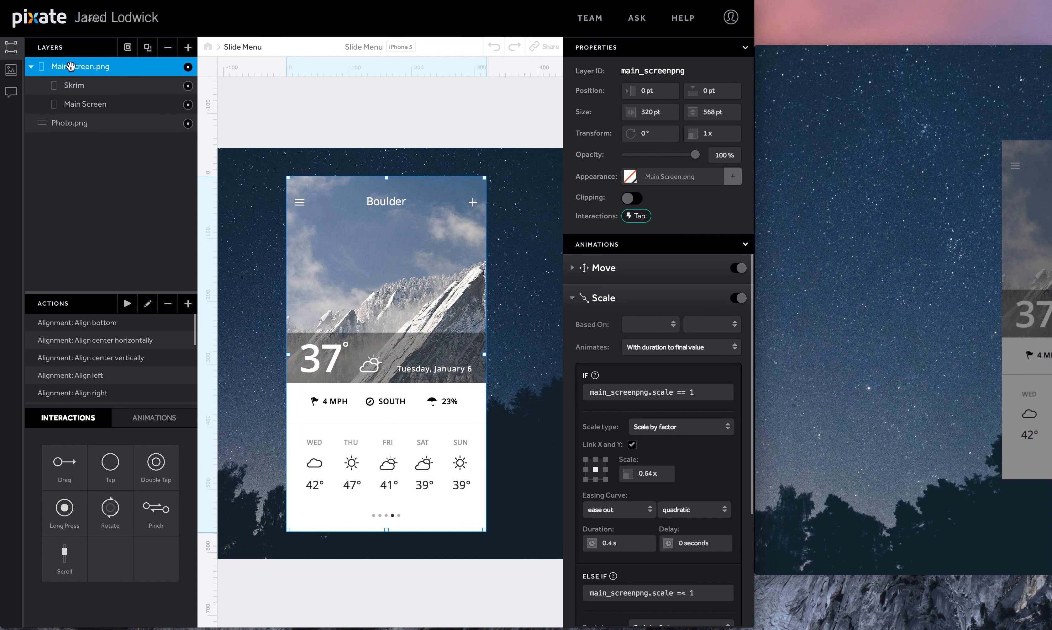
Step: Base the Scale animation of Main Screen.png on the Tap of Main Screen.png
left_click(664, 327)
left_click(655, 346)
left_click(711, 323)
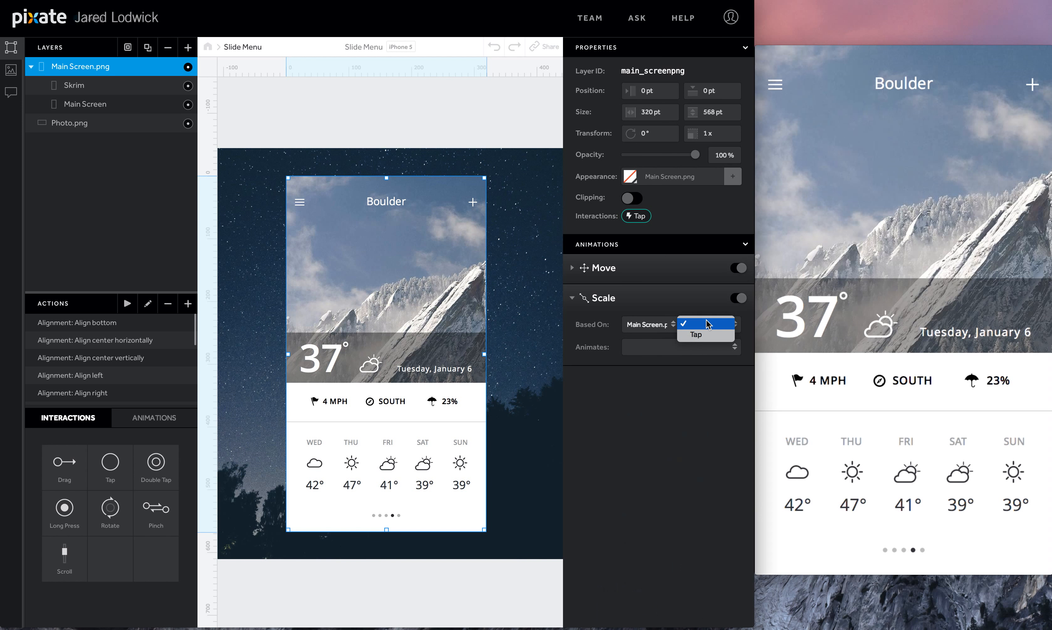
left_click(705, 338)
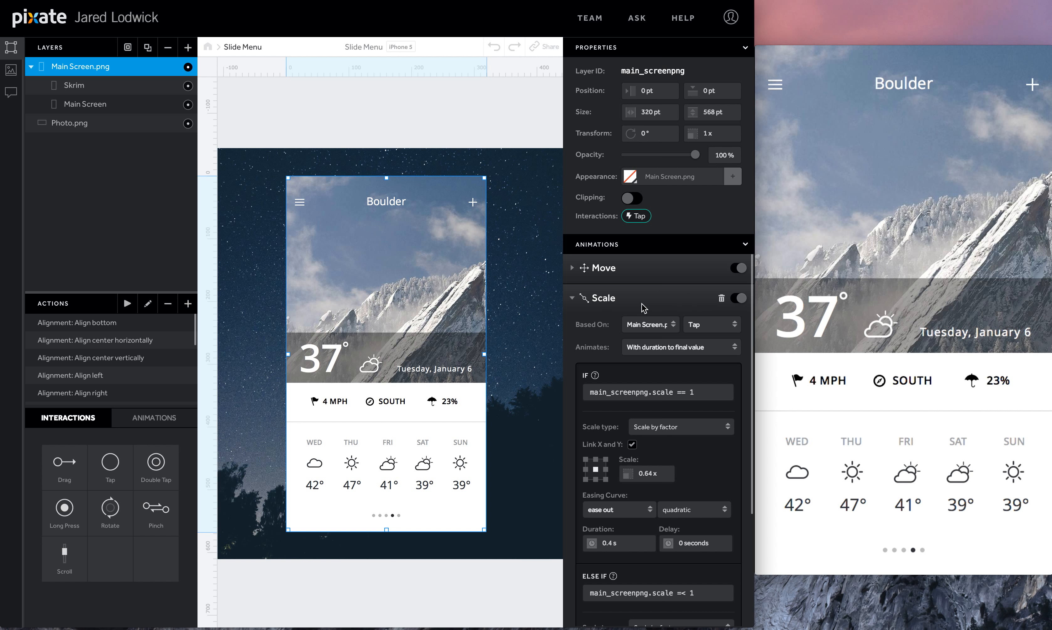
Step: Expand the Move animation of Main Screen.png and base it on the Tap of Main Screen.png
left_click(572, 268)
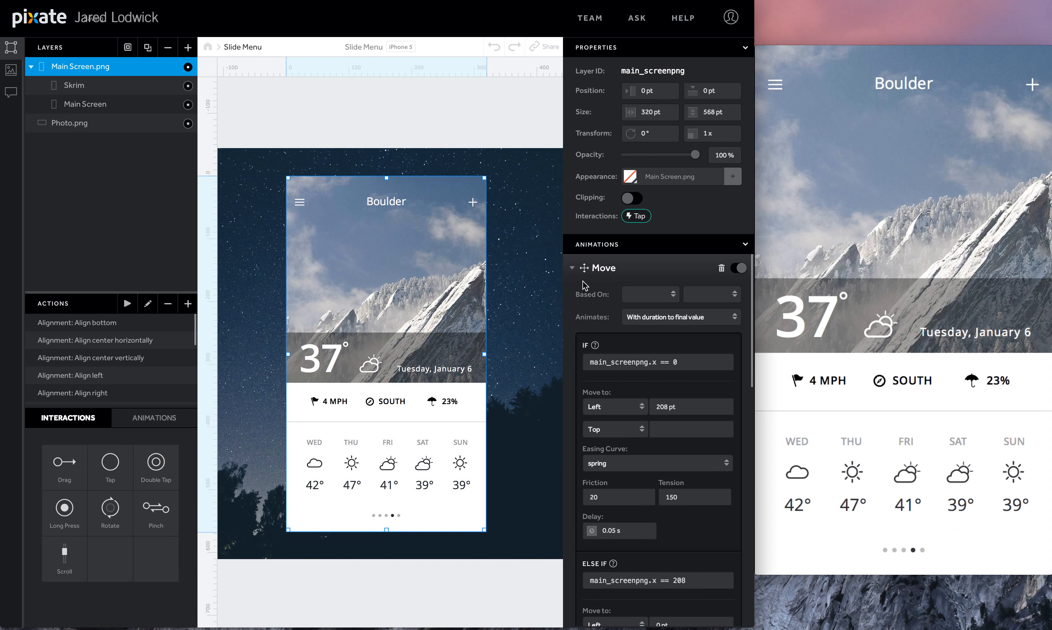
left_click(655, 294)
left_click(645, 313)
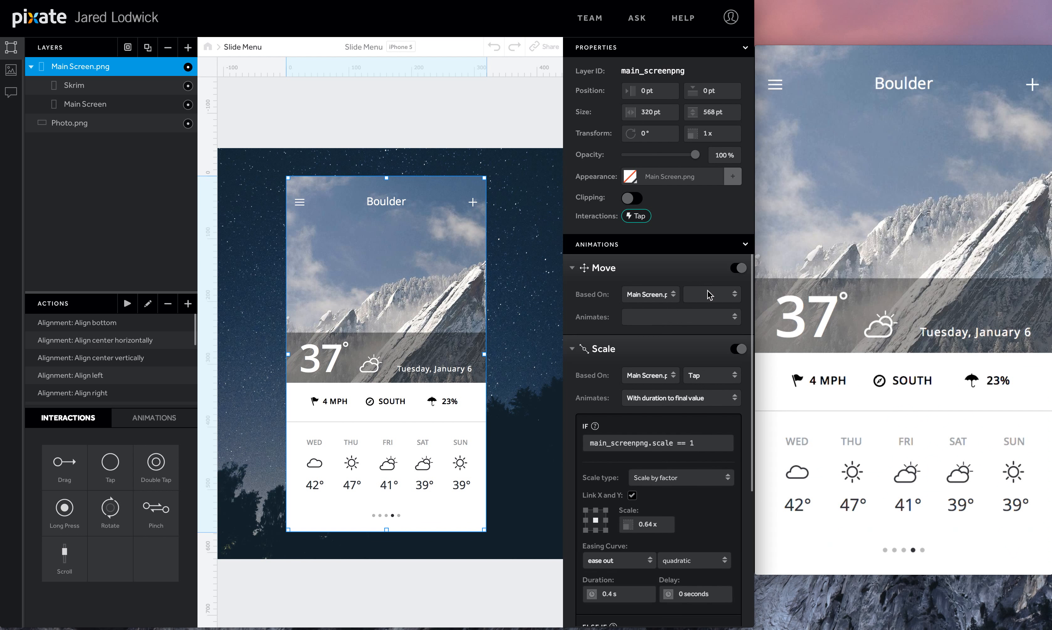
left_click(706, 293)
left_click(703, 304)
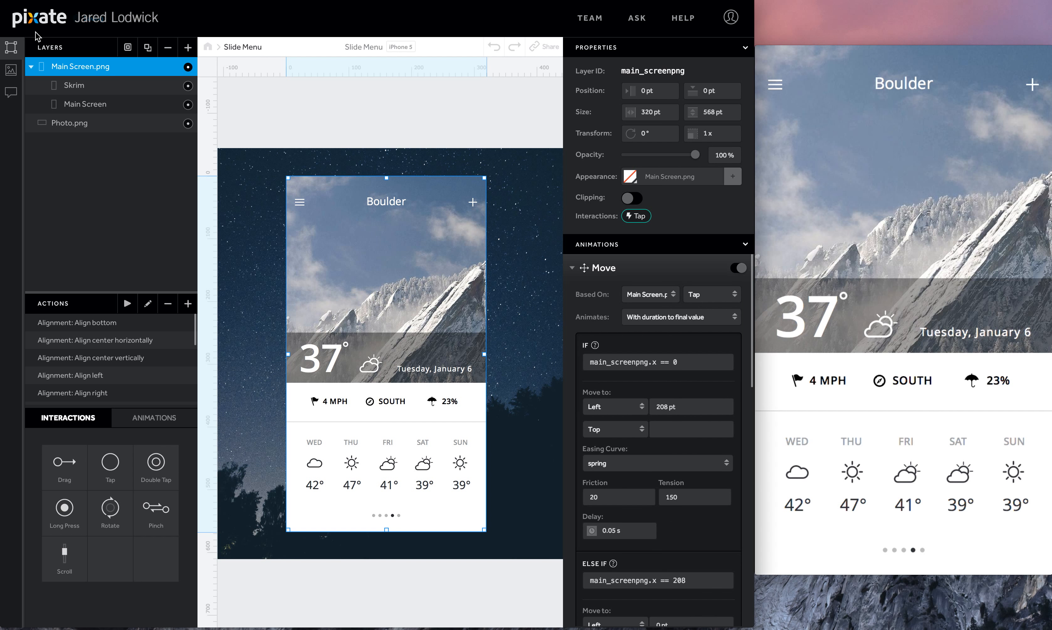
Step: Base the Skrim layer's Fade animation on the Tap of Main Screen.png
left_click(81, 86)
left_click(664, 276)
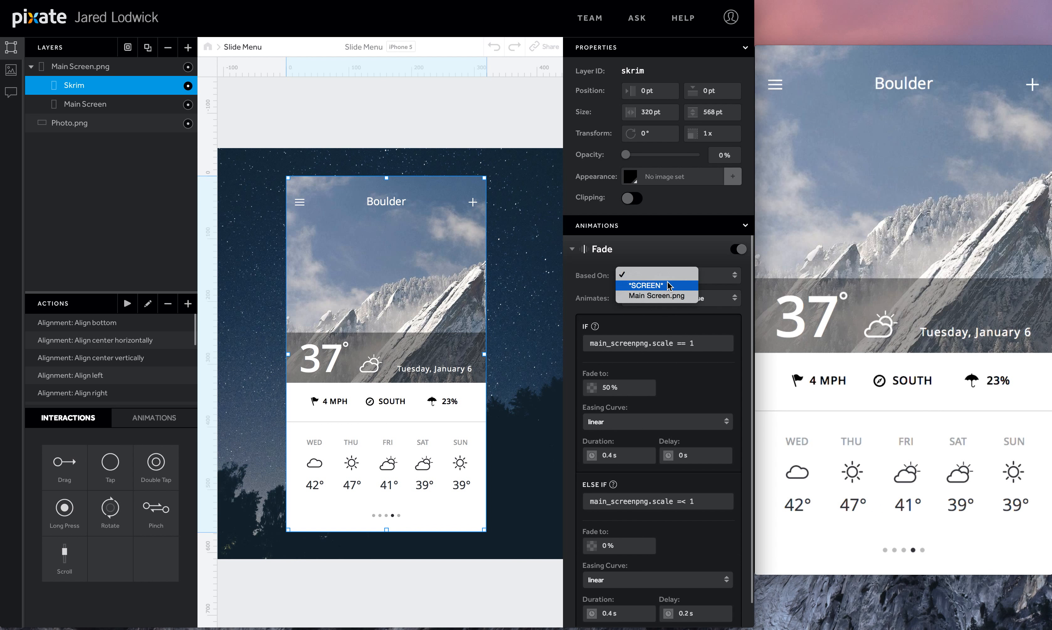
left_click(658, 296)
left_click(709, 276)
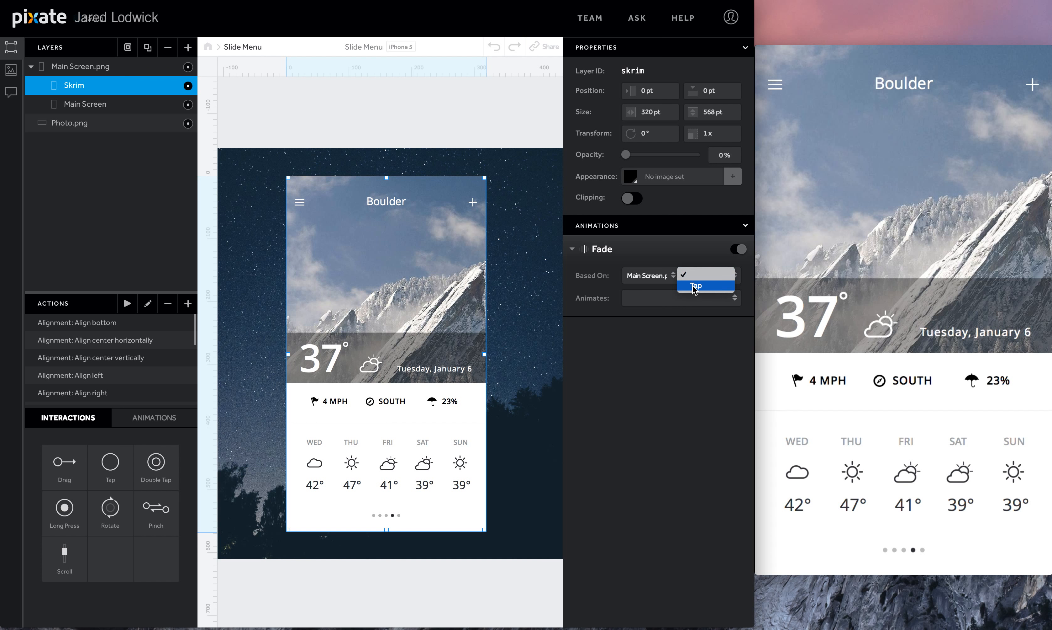
left_click(695, 283)
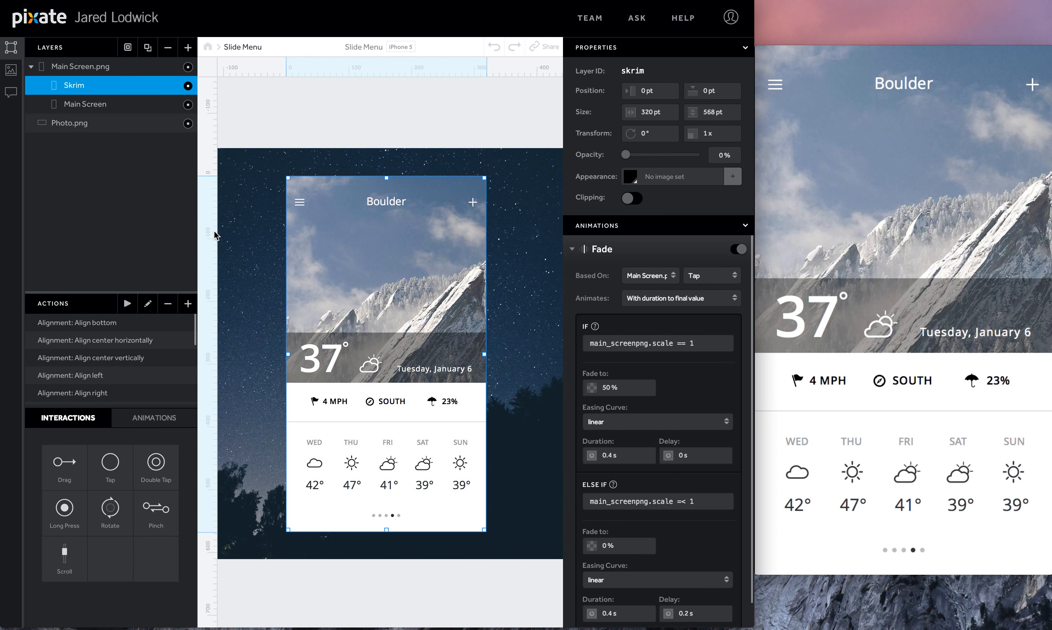
Step: Collapse the Main Screen.png group and place the ALERTS, CITIES, LOGOUT, MY ACCOUNT, Logo and SETTINGS images on the canvas over the main screen
left_click(32, 70)
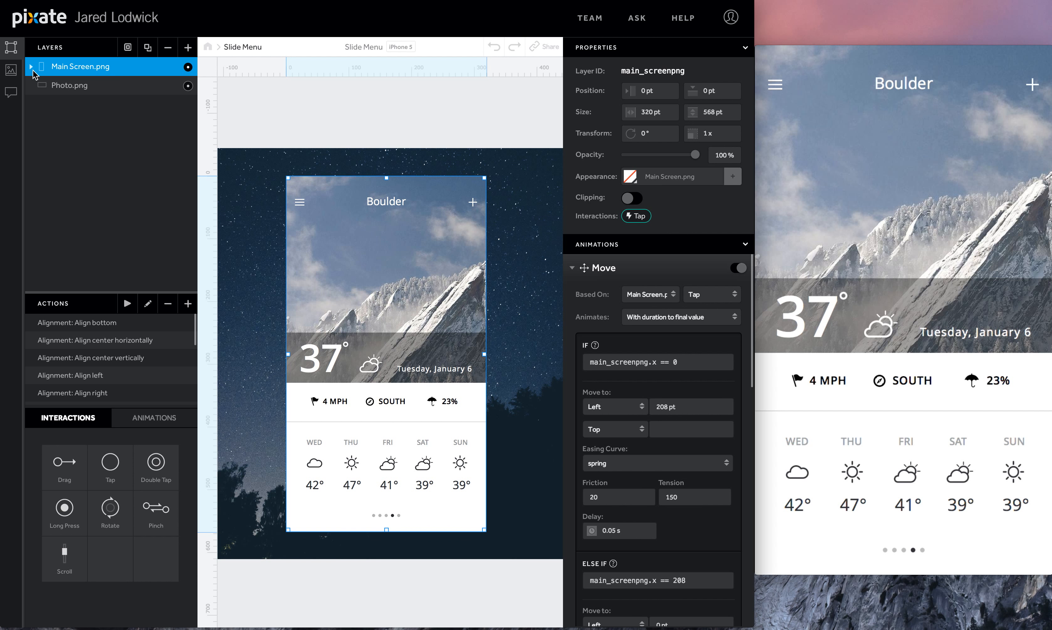
left_click(10, 69)
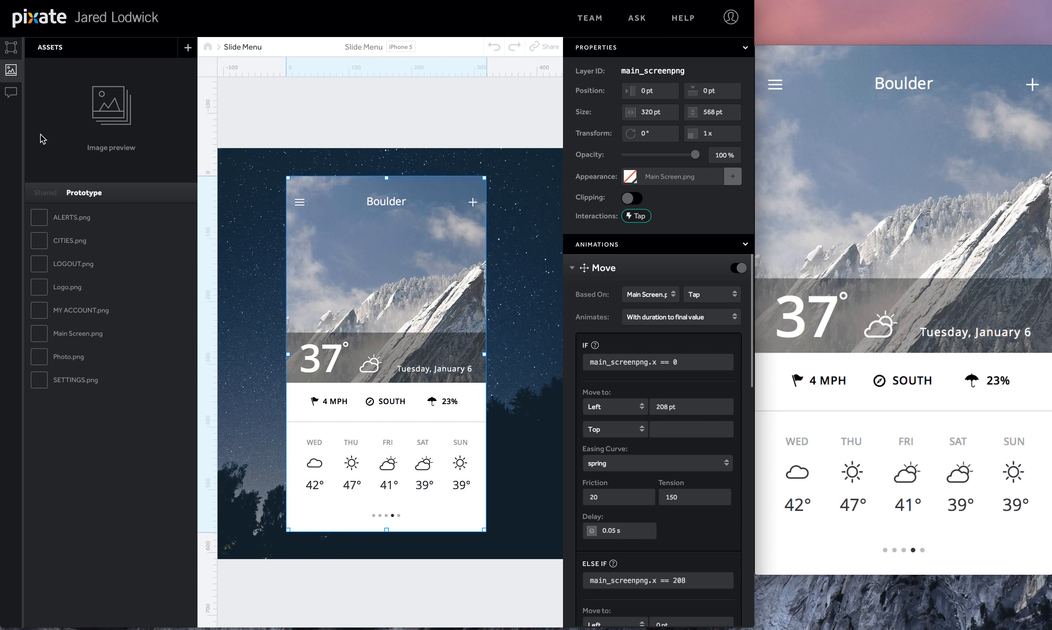
left_click_drag(77, 220, 328, 312)
left_click_drag(75, 241, 290, 257)
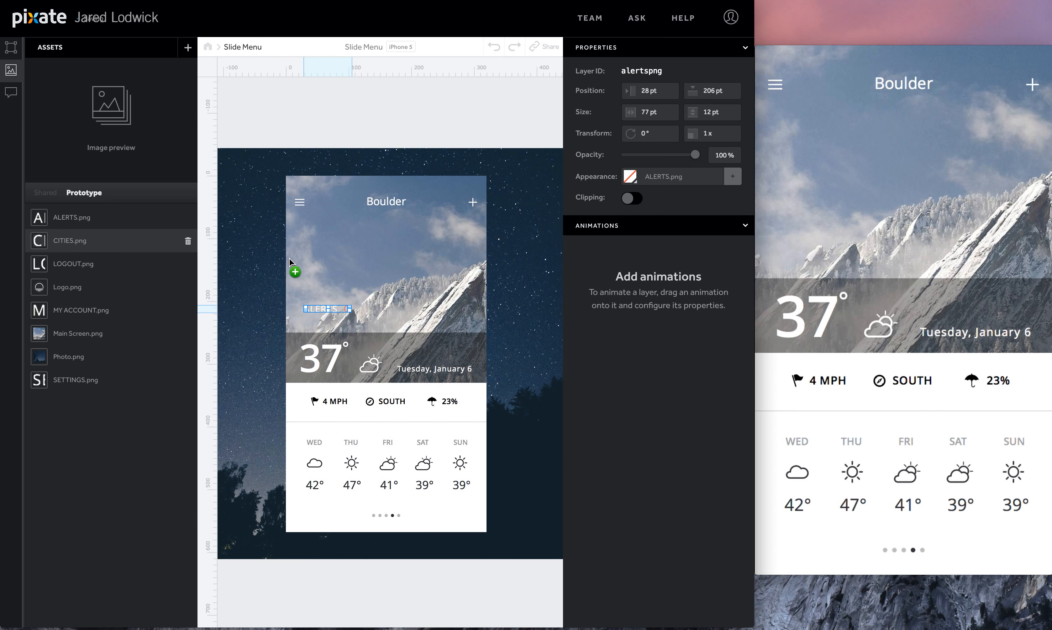
left_click_drag(332, 291, 332, 291)
left_click_drag(92, 269, 326, 276)
left_click_drag(81, 309, 339, 259)
left_click_drag(69, 287, 347, 216)
left_click_drag(70, 379, 324, 338)
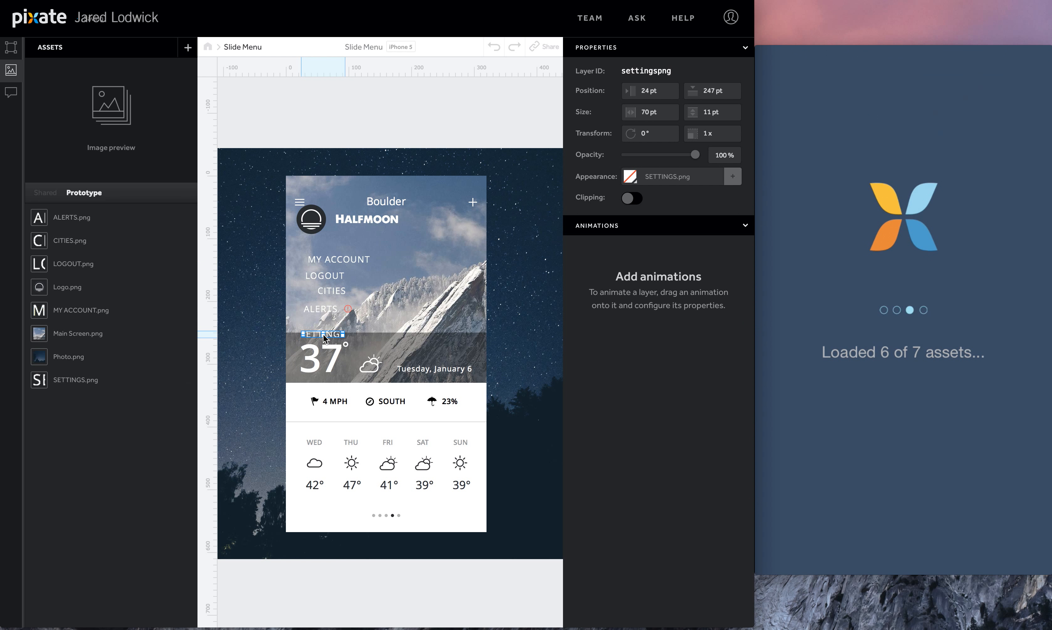
Step: Move the Main Screen.png layer to the top of the layer order, above all the menu images
left_click(11, 47)
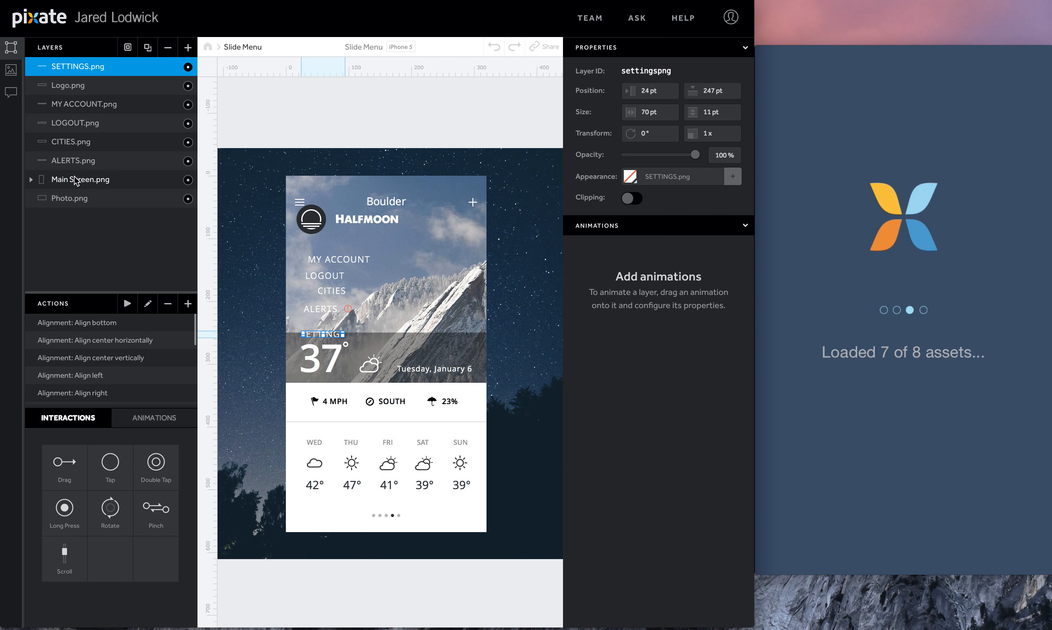
left_click_drag(73, 176, 72, 68)
left_click_drag(73, 65, 72, 65)
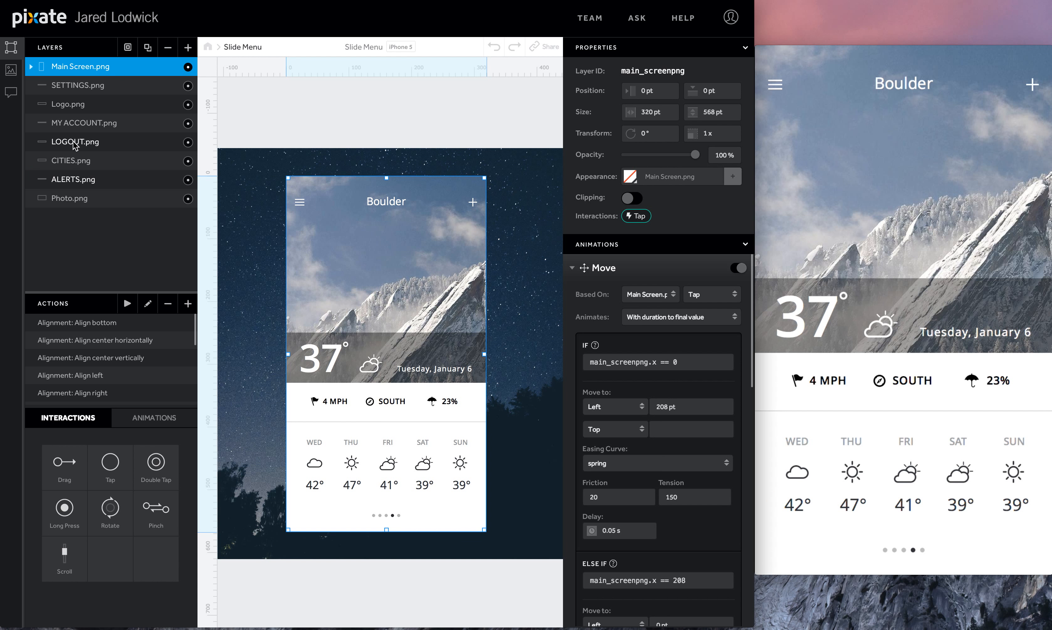
Step: Reorder the menu layers below Main Screen.png as LOGOUT, SETTINGS, ALERTS, CITIES, MY ACCOUNT and Logo
left_click_drag(75, 145, 71, 109)
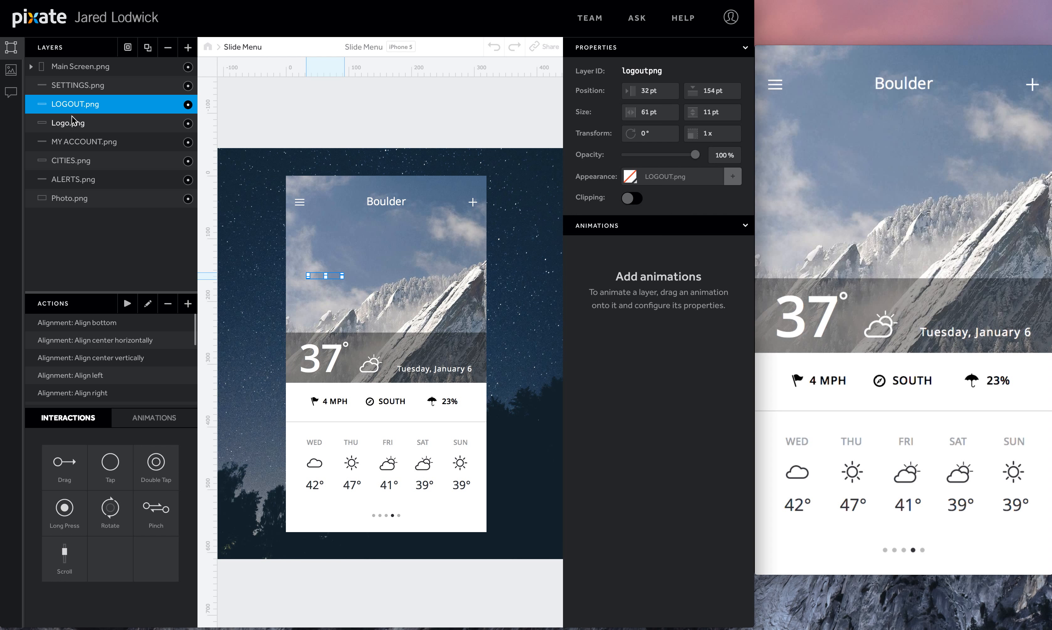
left_click_drag(76, 85, 78, 118)
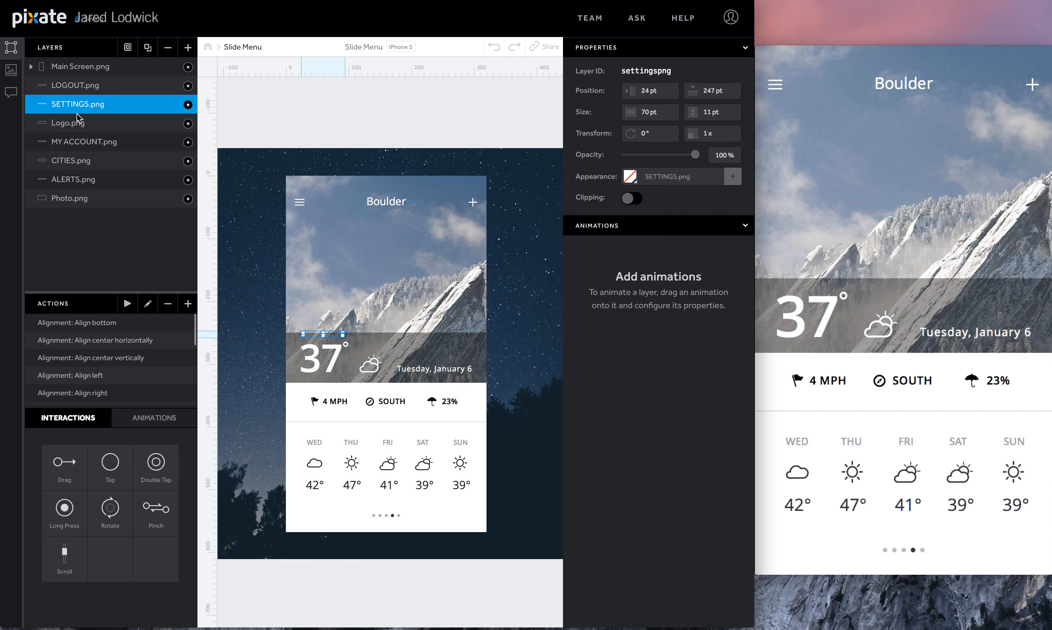
left_click(70, 160)
left_click_drag(70, 187, 70, 120)
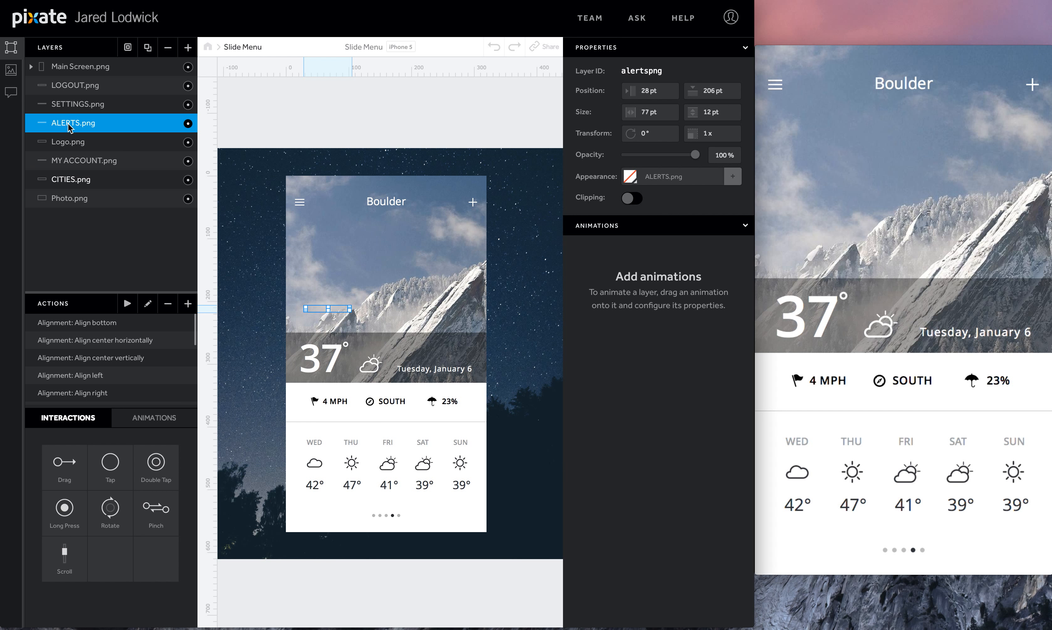
left_click(70, 162)
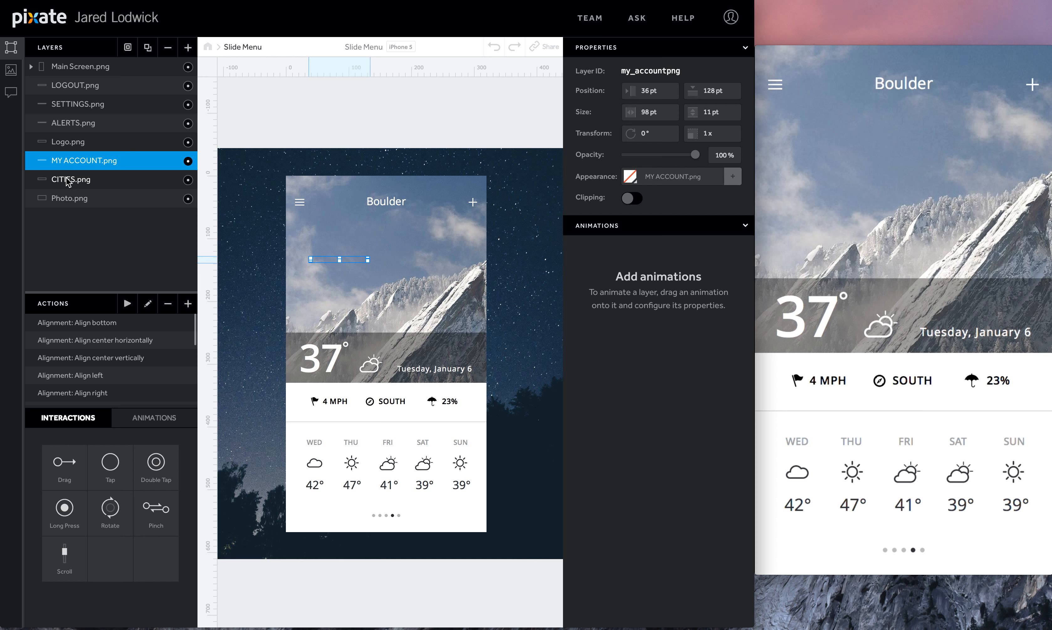
mouse_move(67, 181)
left_mouse_down()
mouse_move(68, 147)
mouse_move(67, 185)
left_mouse_up()
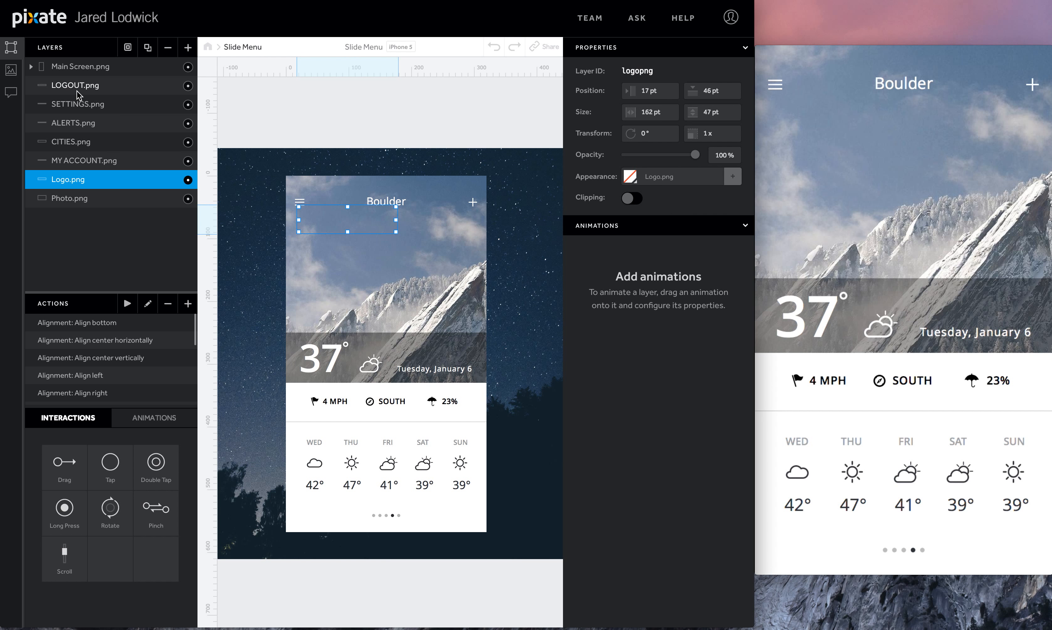
Step: Position the LOGOUT.png layer at 21 pt horizontally and 352 pt vertically
left_click(76, 87)
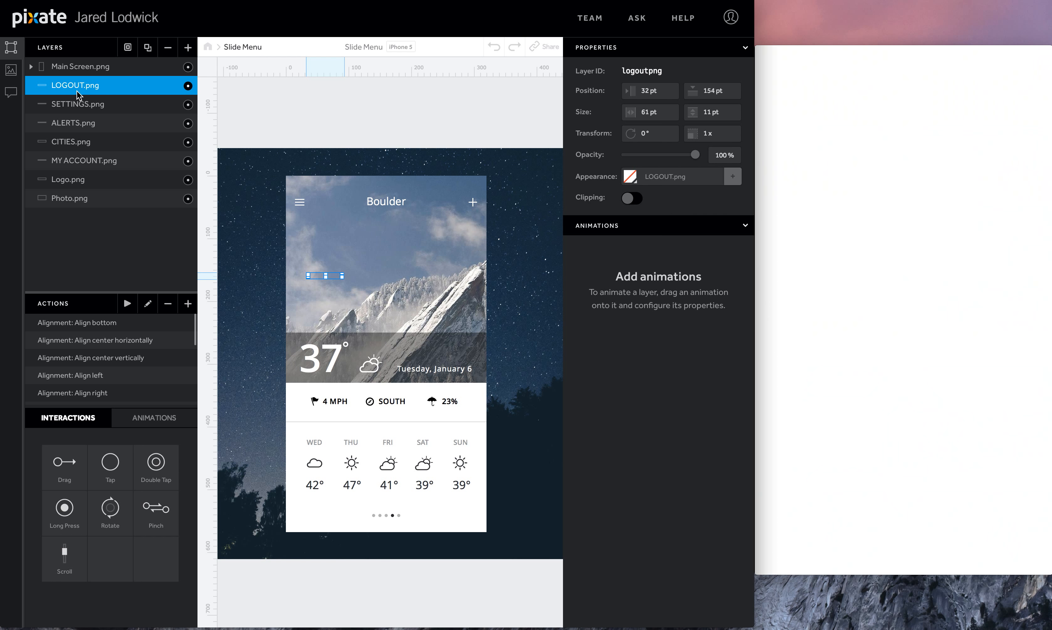
left_click(664, 88)
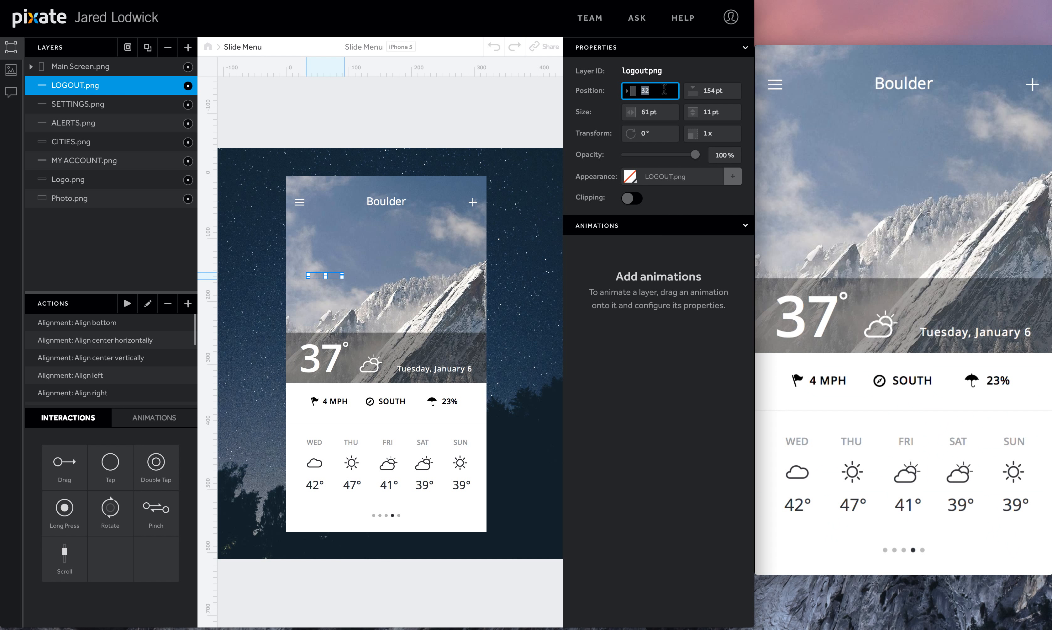
type("21")
key("Tab")
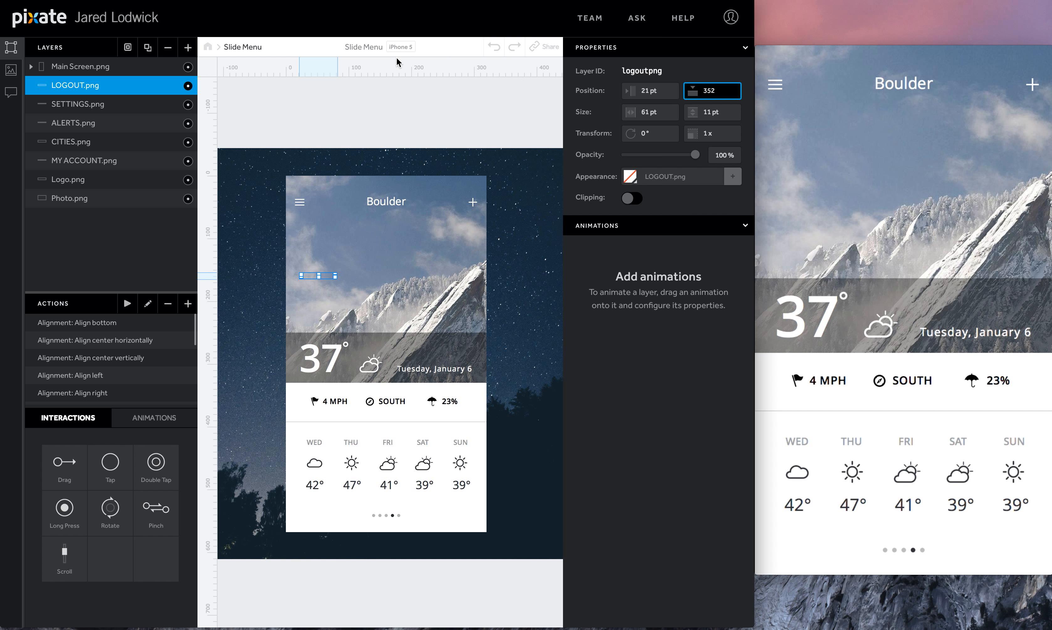
type("352")
Step: Position the SETTINGS.png layer at 21 pt horizontally and 302 pt vertically
left_click(169, 112)
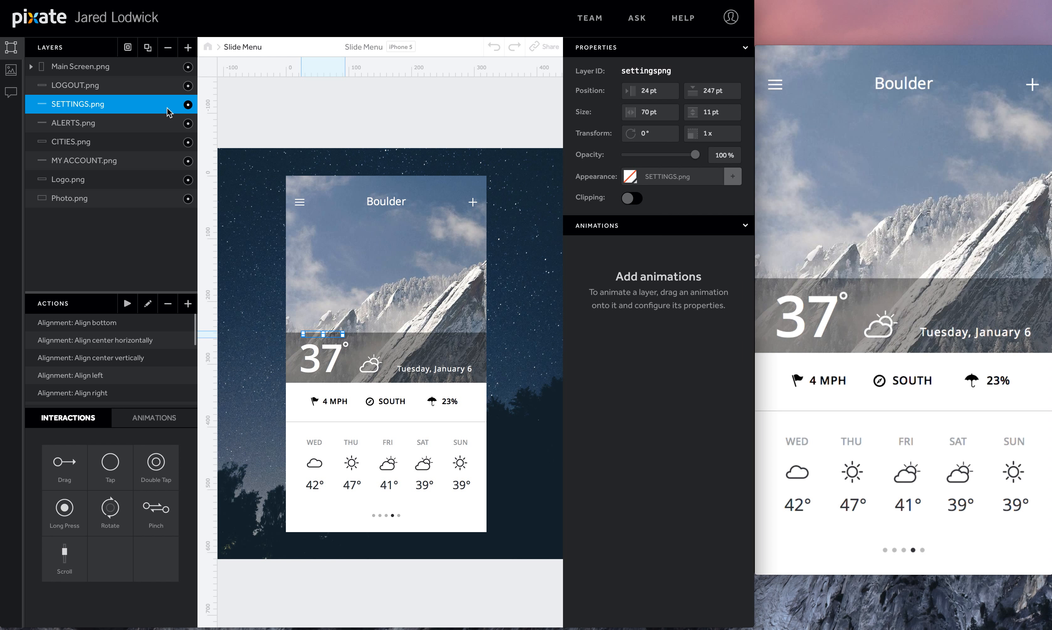
left_click(666, 106)
left_click(664, 89)
type("21")
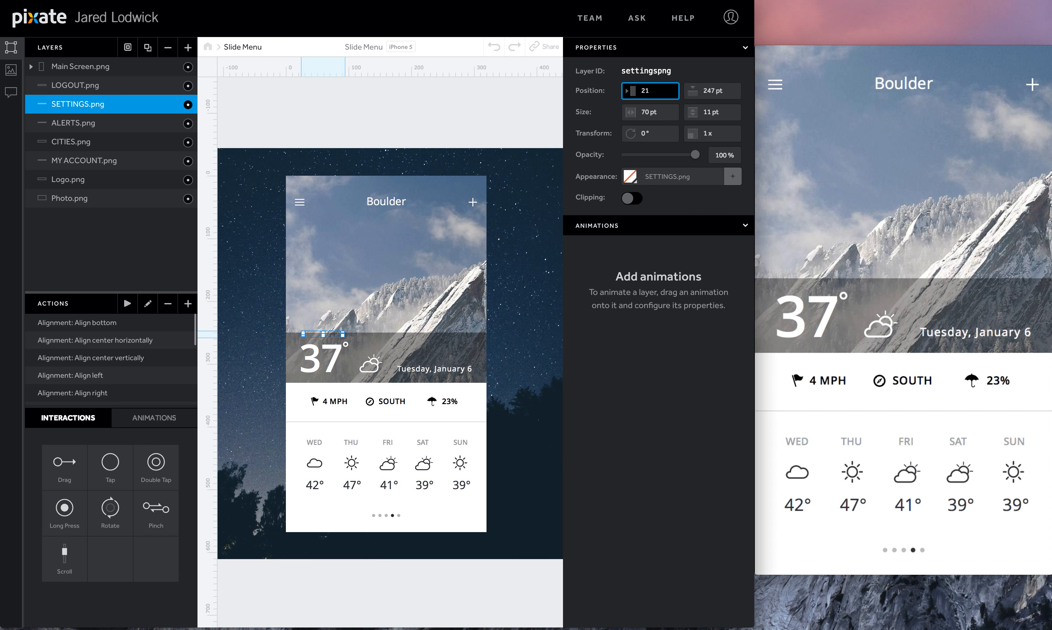
key("Tab")
type("30")
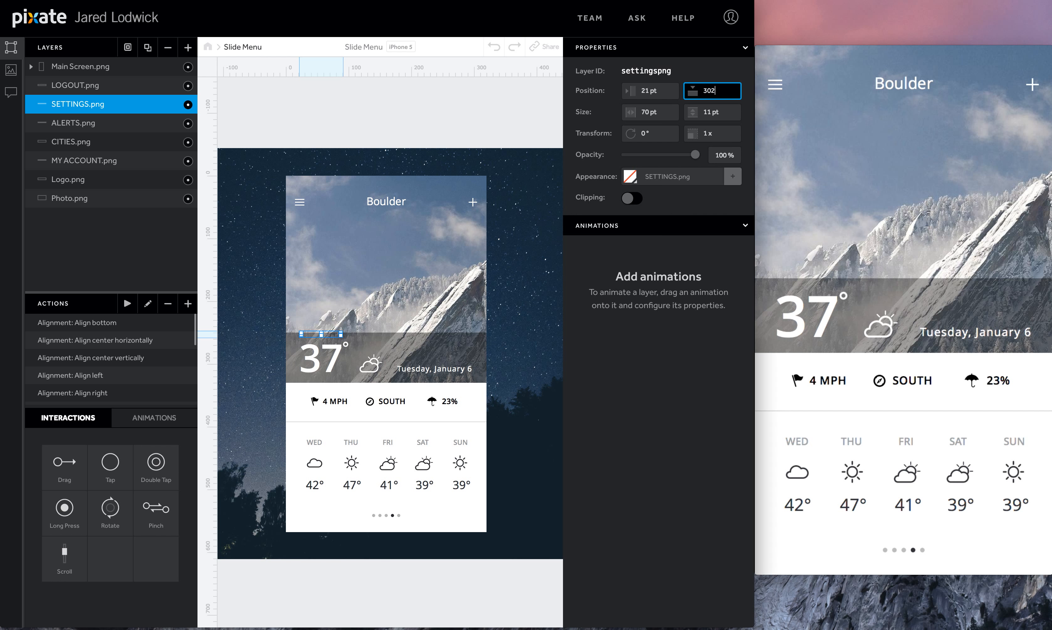
key("Tab")
Step: Position the ALERTS.png layer at 21 pt horizontally and 252 pt vertically
left_click(129, 123)
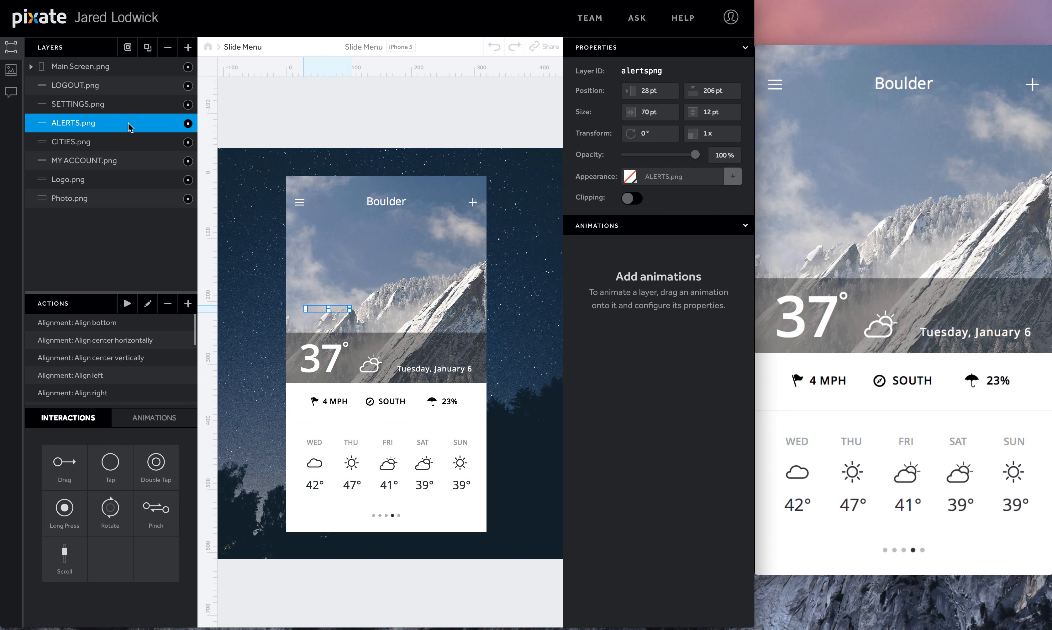
left_click(658, 89)
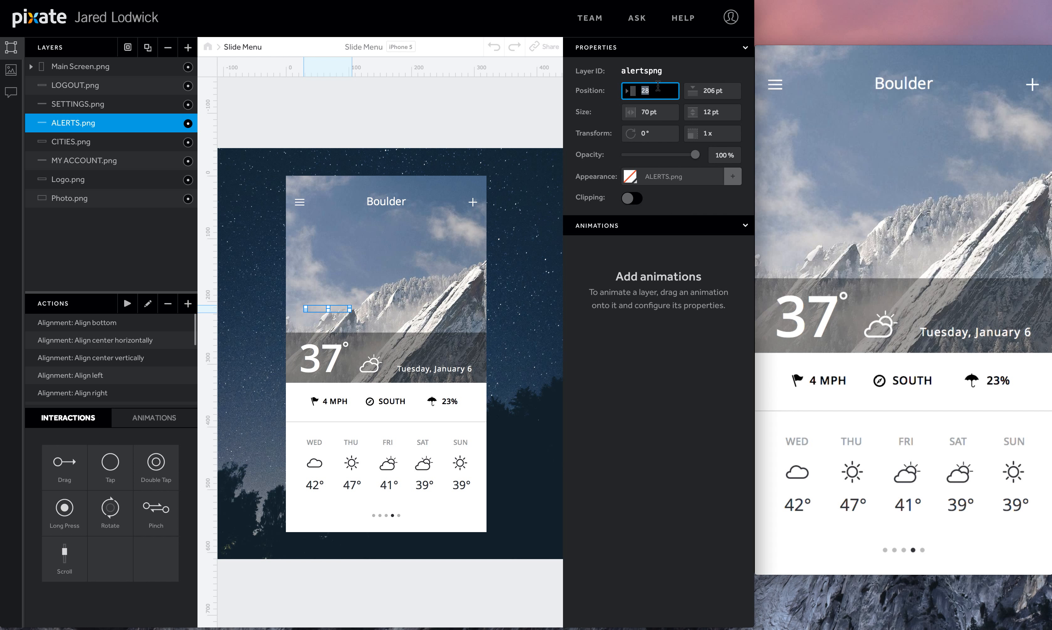
type("2")
key("Tab")
type("2")
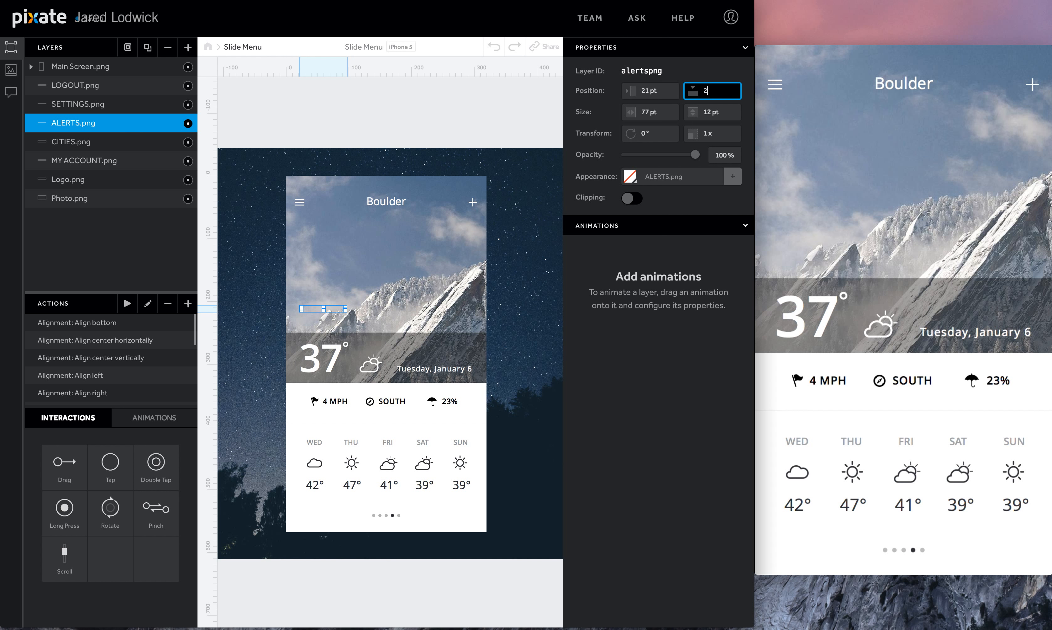
type("52")
key("Tab")
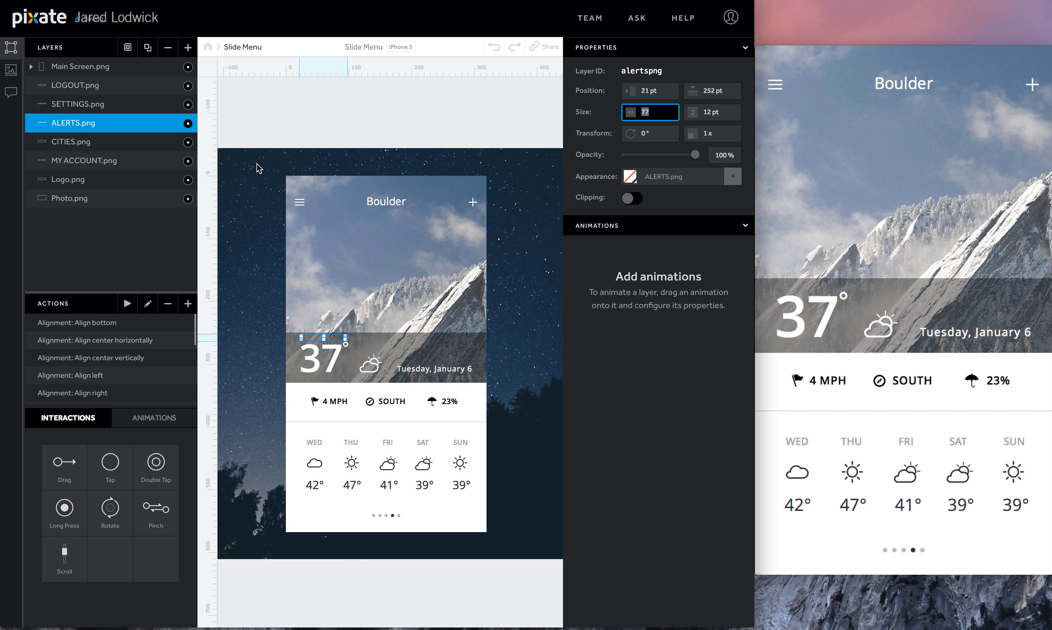
Step: Position the CITIES.png layer at 21 pt horizontally and 203 pt vertically
left_click(130, 144)
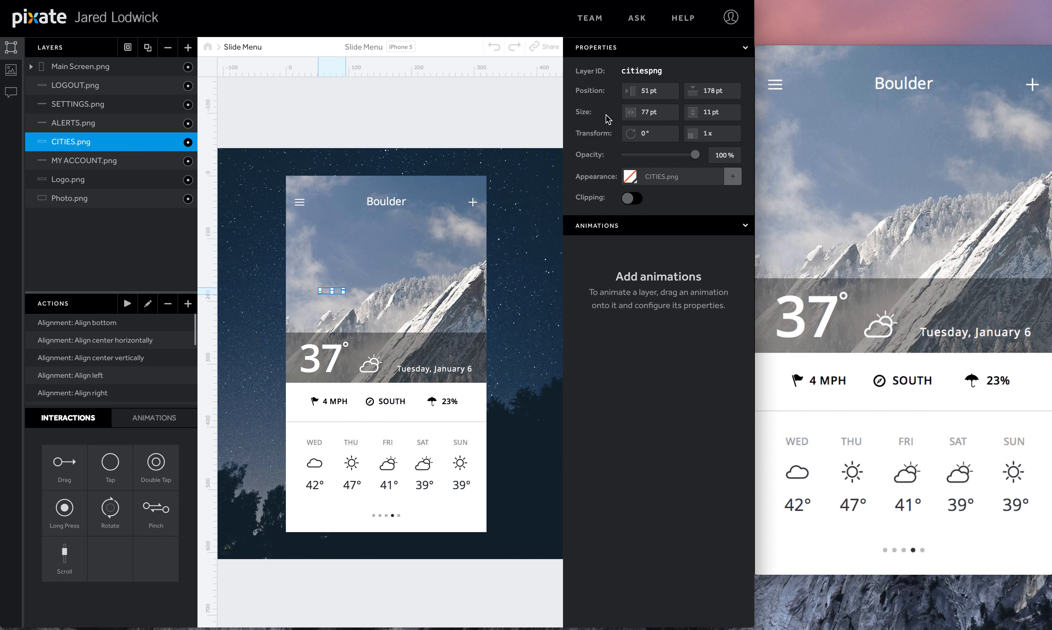
left_click(650, 90)
type("21")
key("Tab")
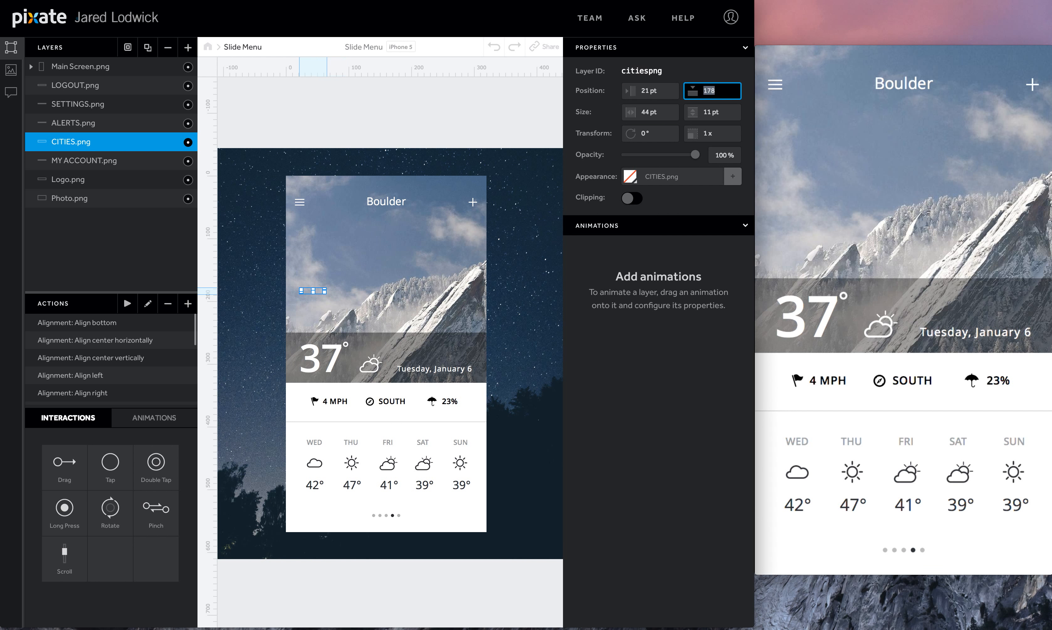
type("203")
key("Tab")
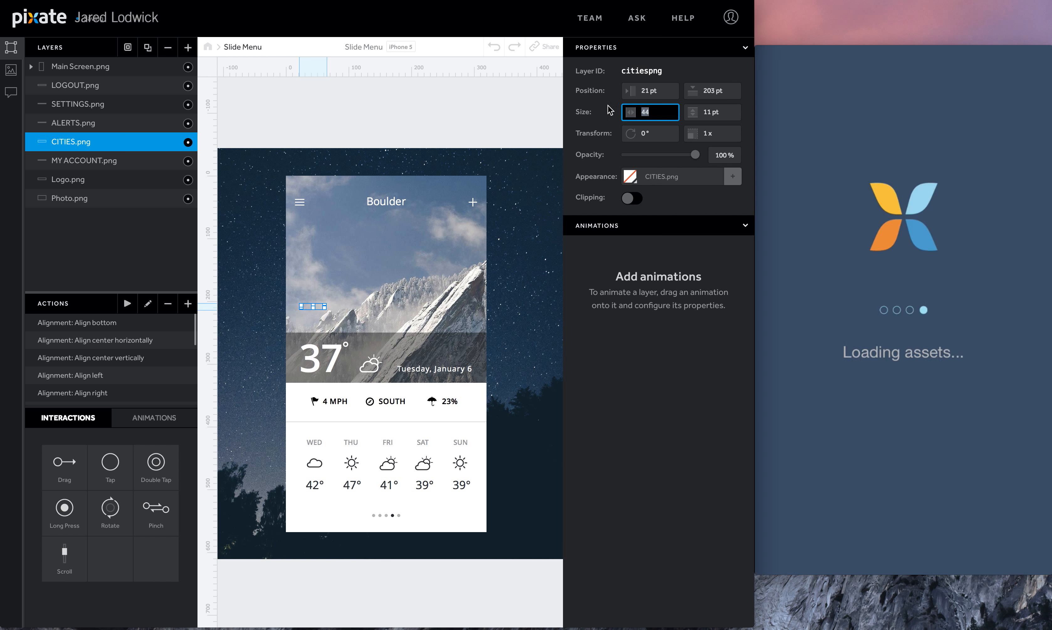
Step: Position the MY ACCOUNT.png layer at 21 pt horizontally and 153 pt vertically
left_click(103, 161)
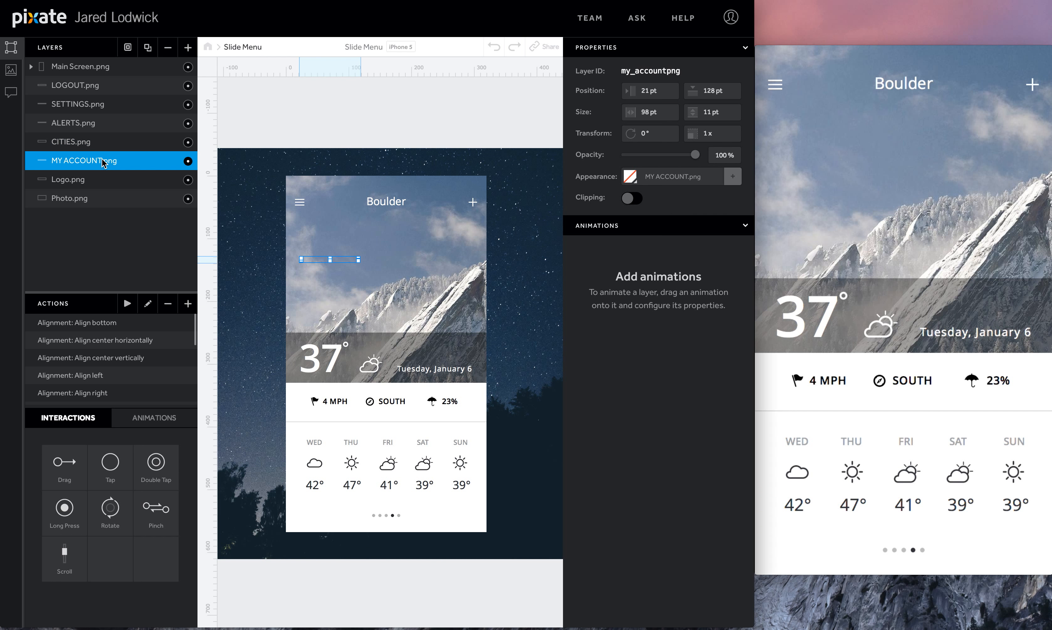
left_click(663, 92)
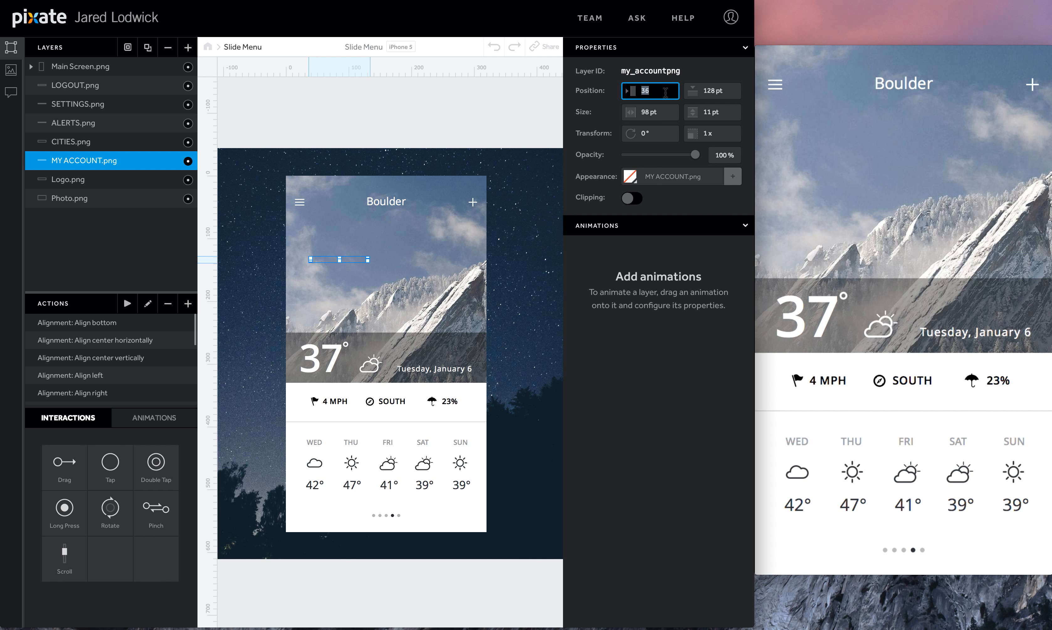
type("21")
key("Tab")
type("138")
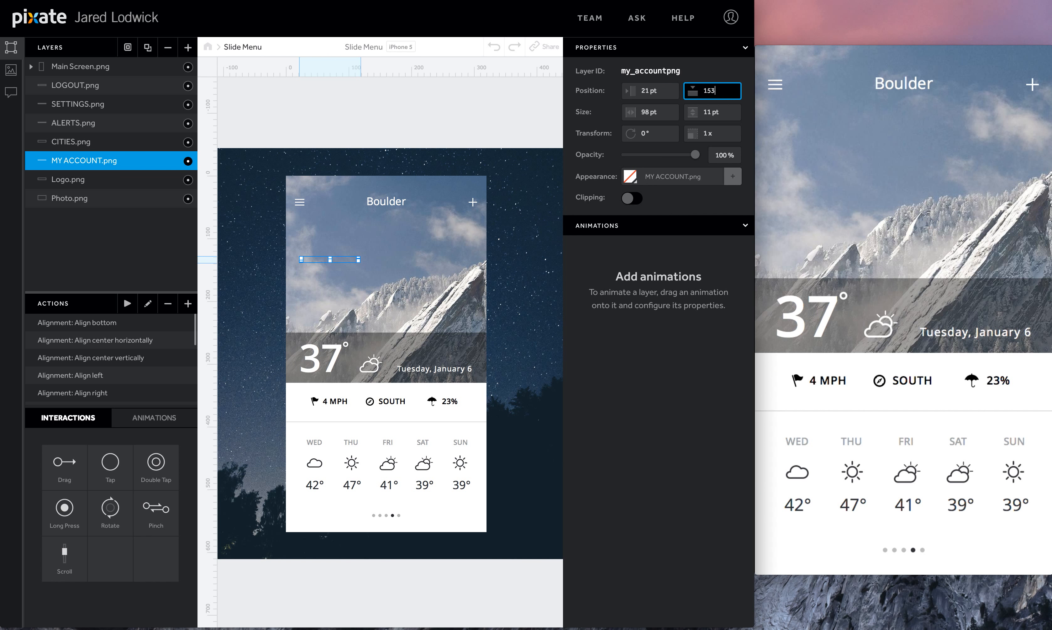
Step: Position the Logo.png layer at 51 pt horizontally and 50 pt vertically
left_click(87, 179)
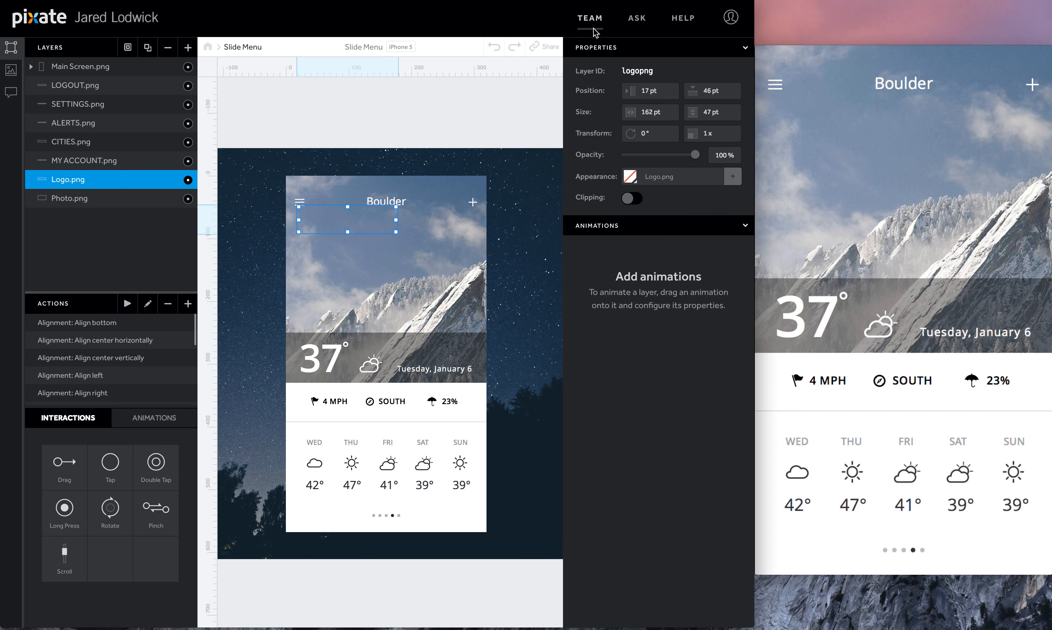
left_click(662, 88)
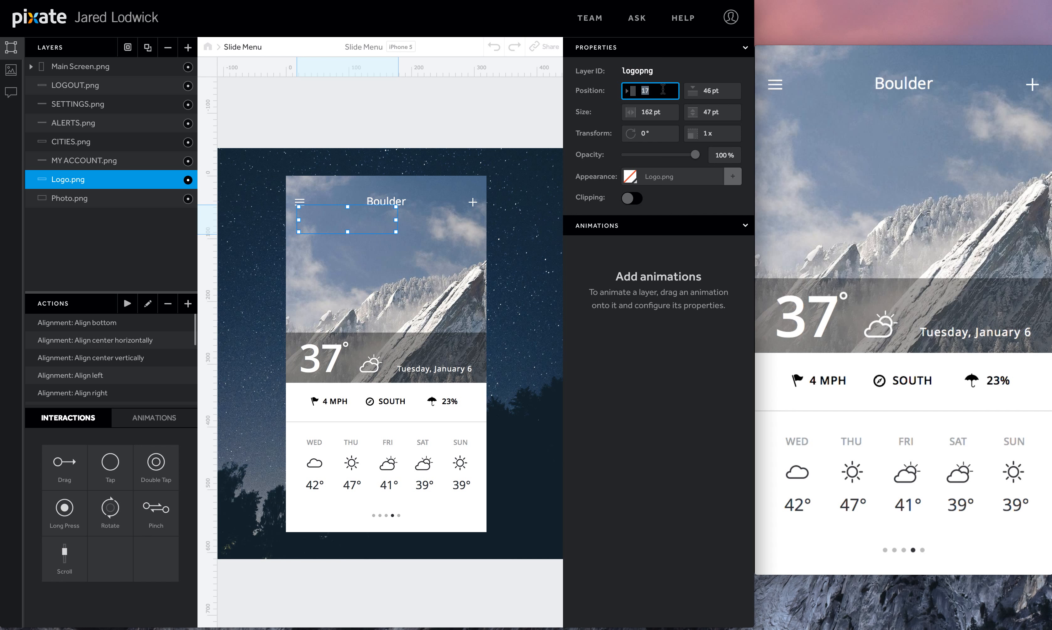
type("51")
key("Tab")
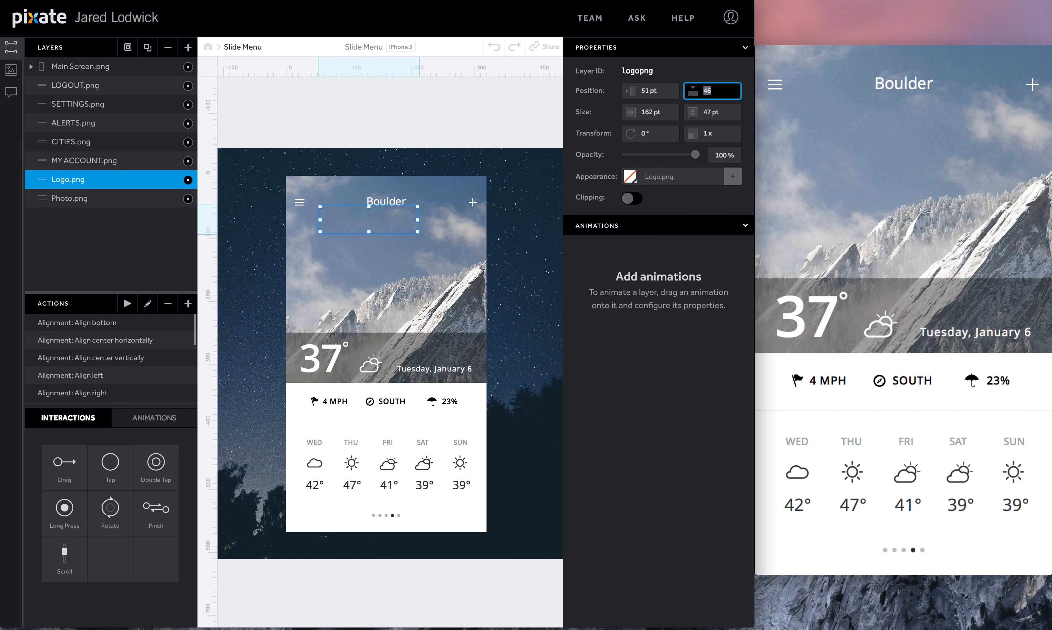
type("50")
key("Tab")
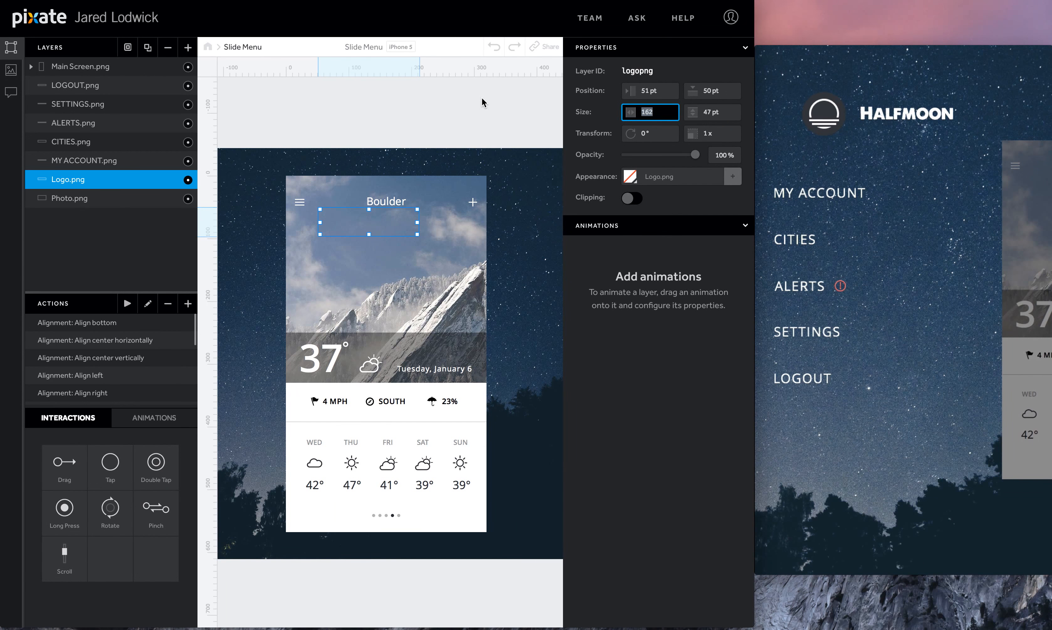
Step: Check the Main Screen.png Move conditions and base the MY ACCOUNT.png Move animation on Main Screen.png's Tap interaction
left_click(88, 160)
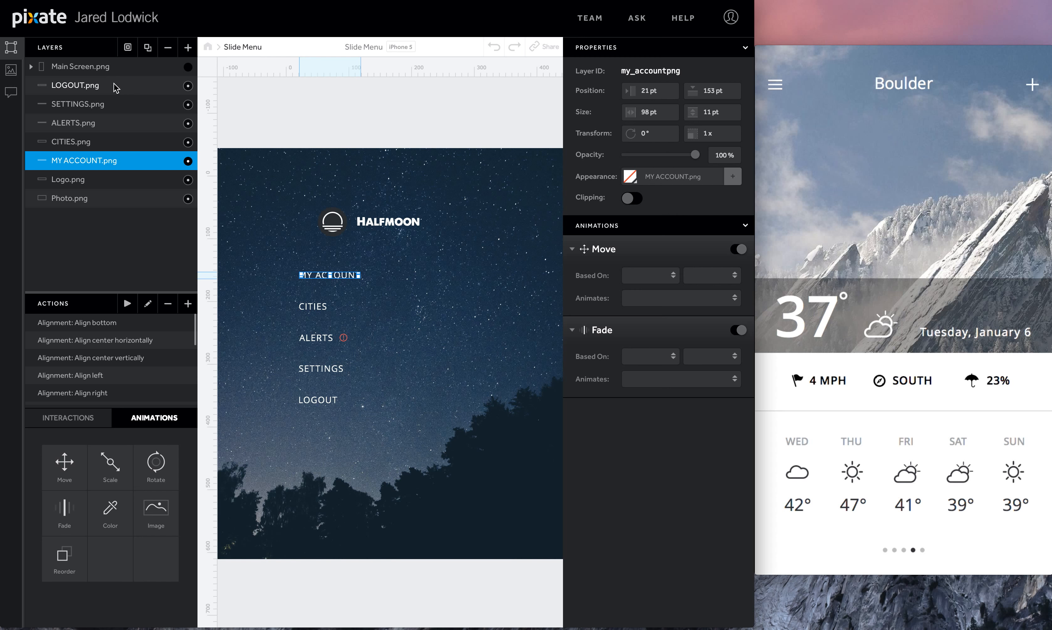
left_click(116, 68)
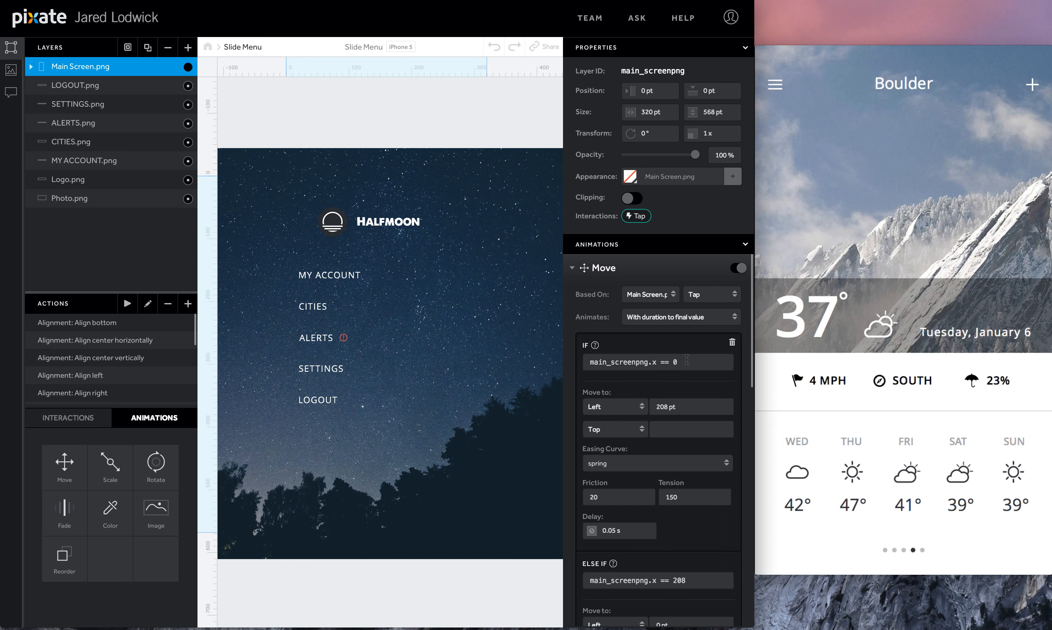
scroll(686, 368, "down", 2)
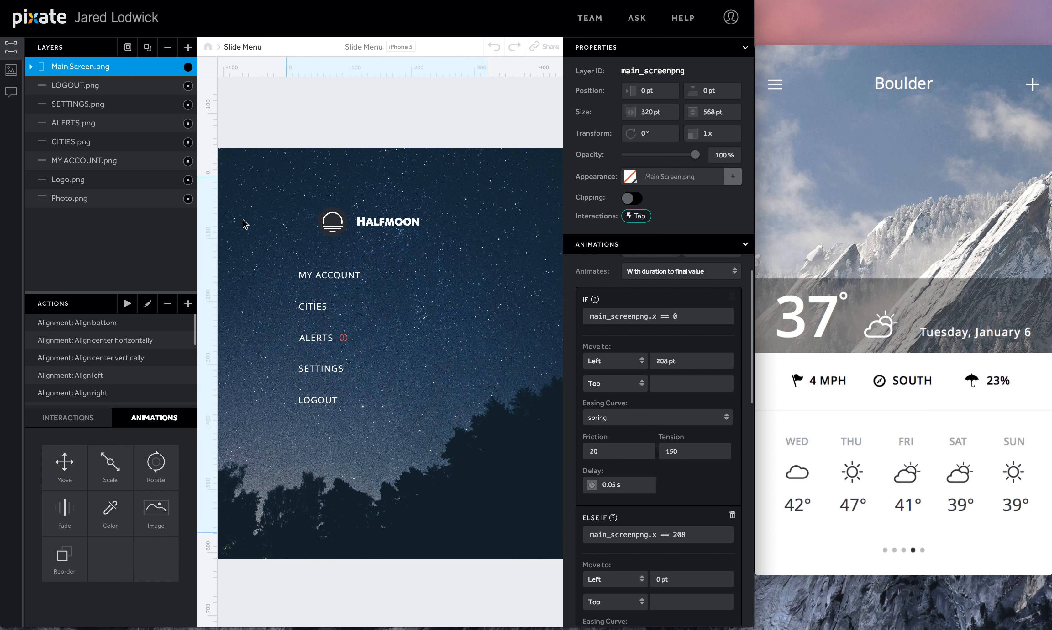
left_click(130, 169)
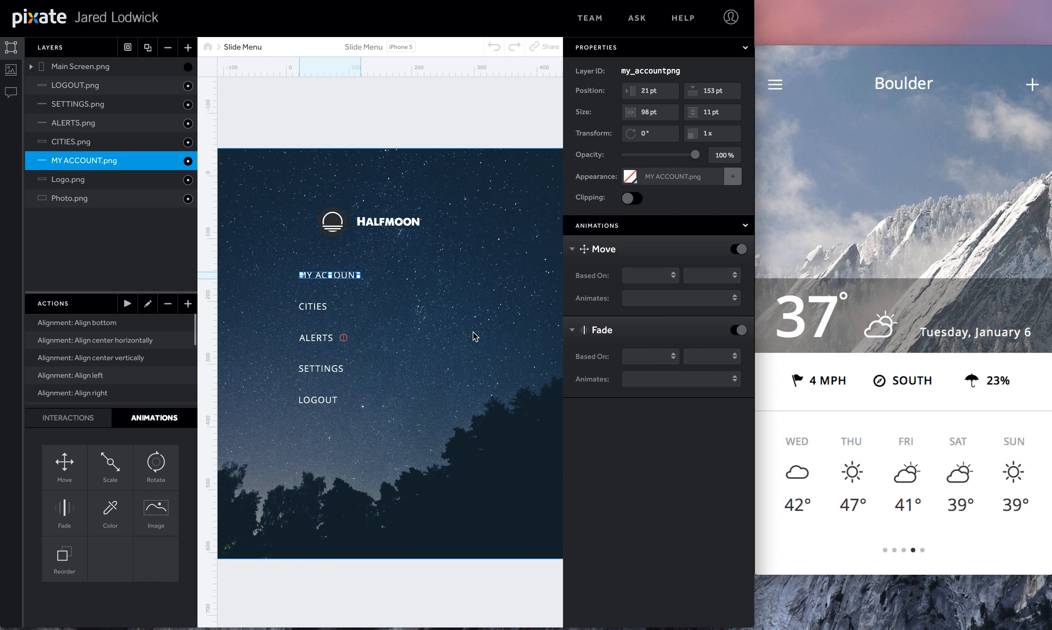
left_click(650, 275)
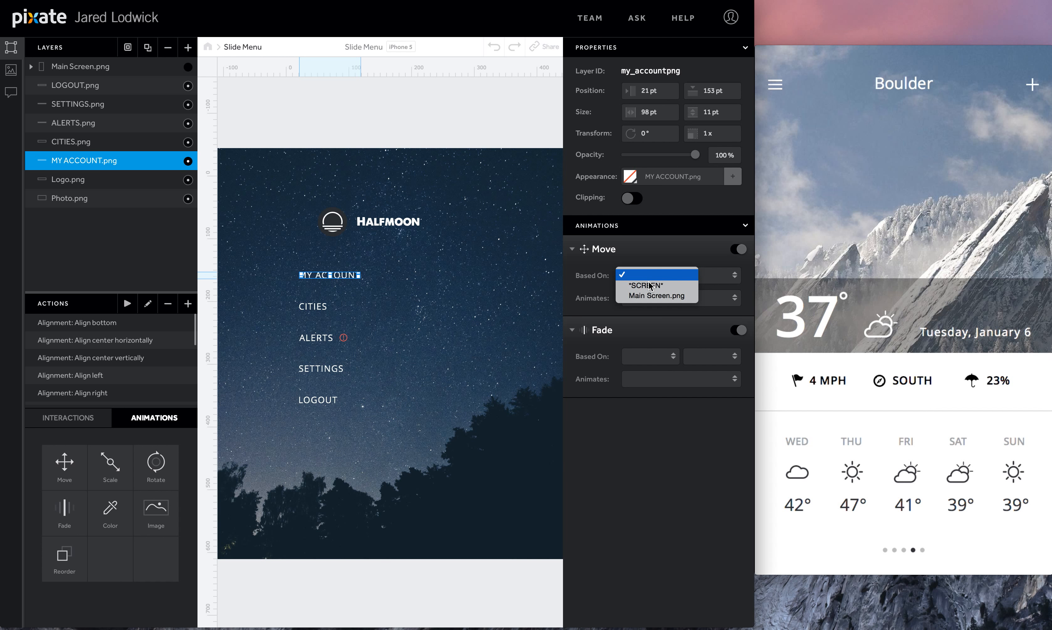
left_click(656, 295)
left_click(705, 276)
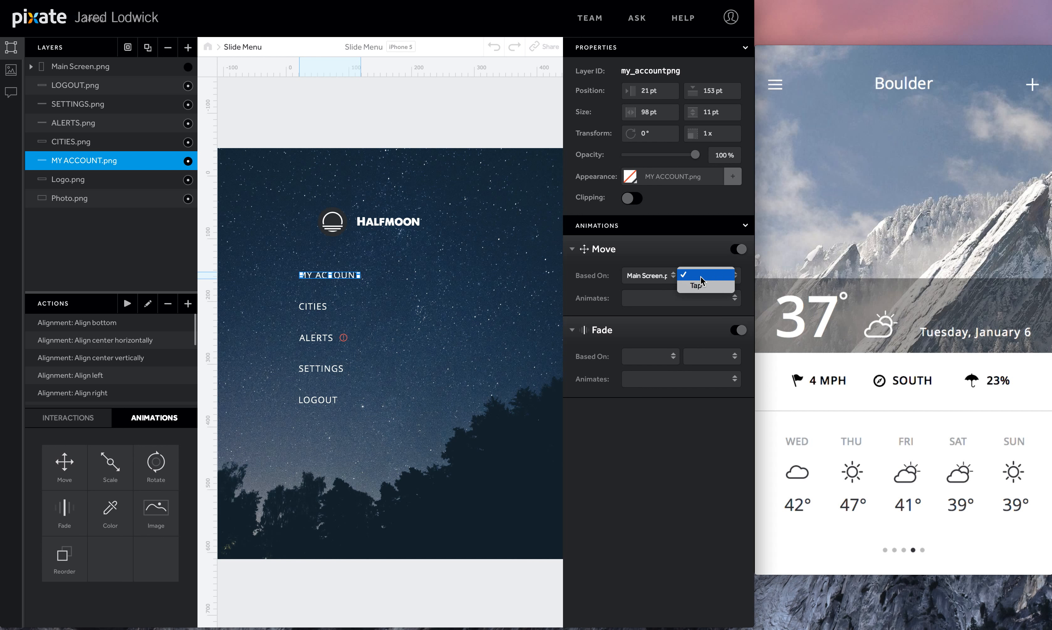
left_click(716, 286)
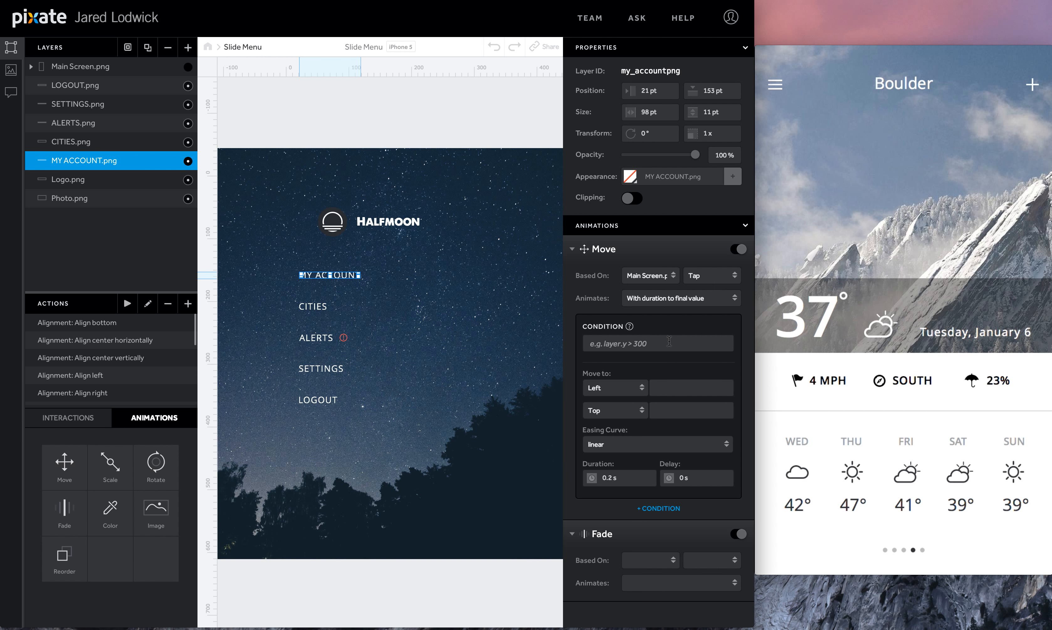
Step: Copy the condition main_screenpng.x == 0 from the Main Screen.png Move animation into the MY ACCOUNT.png Move animation
left_click(670, 342)
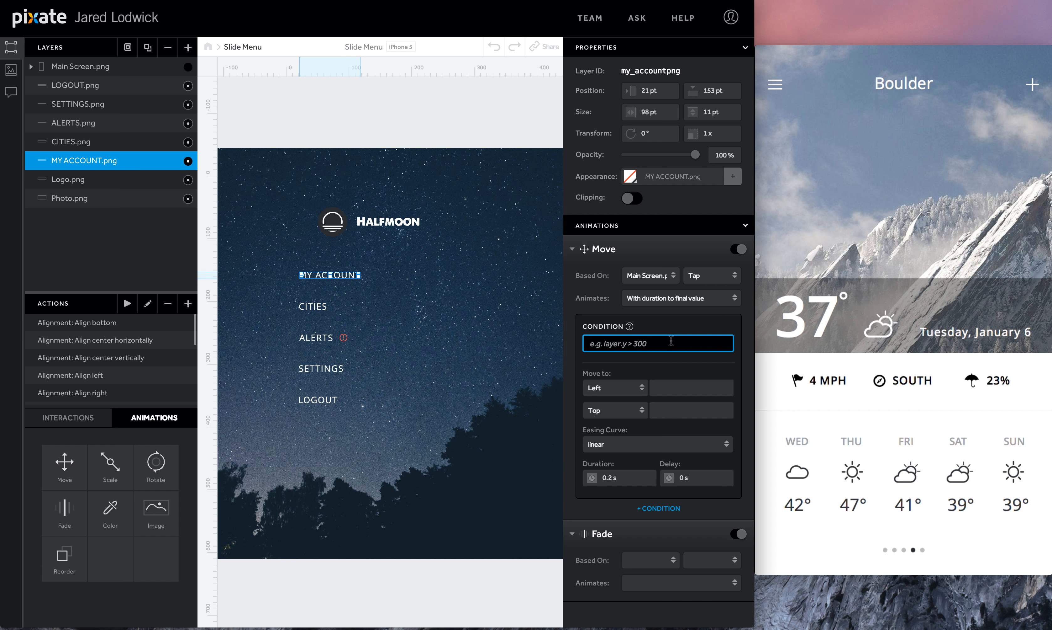
type("m")
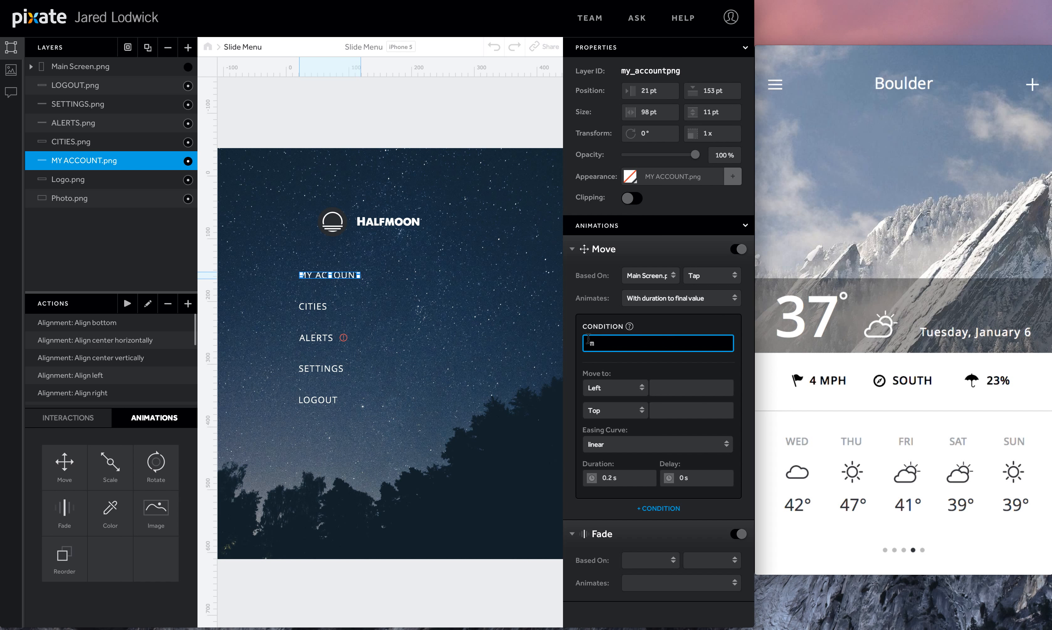
left_click(145, 69)
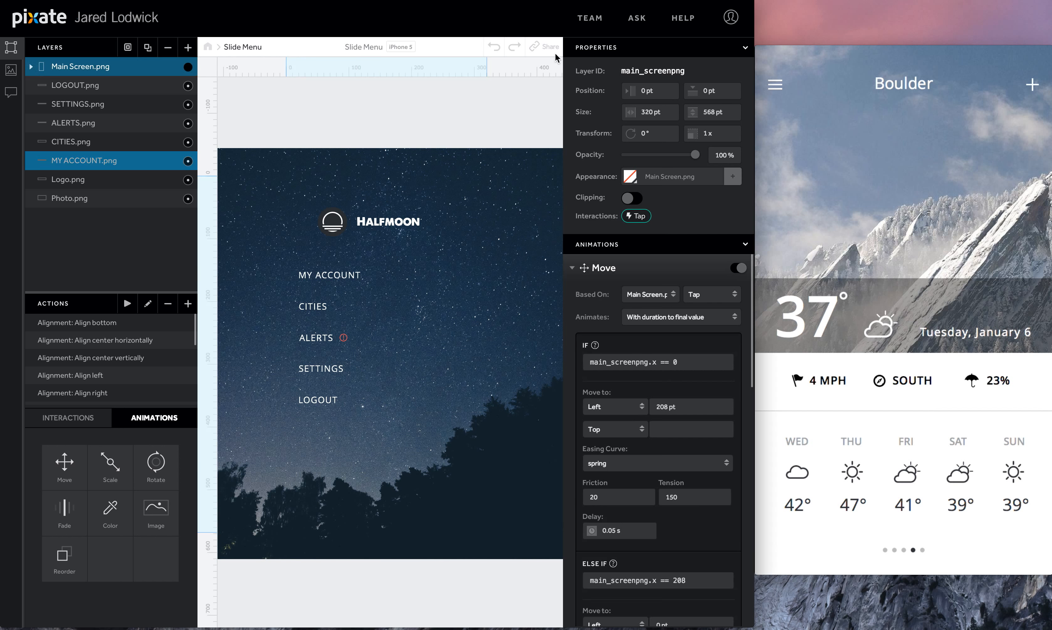
left_click(693, 362)
key("super+c")
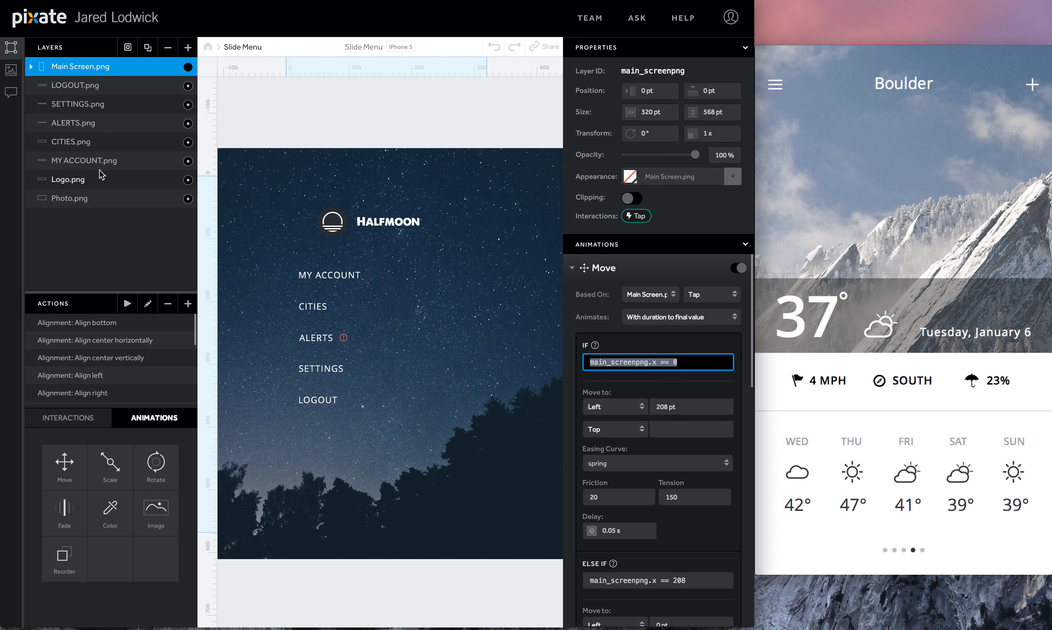
left_click(108, 162)
left_click(643, 341)
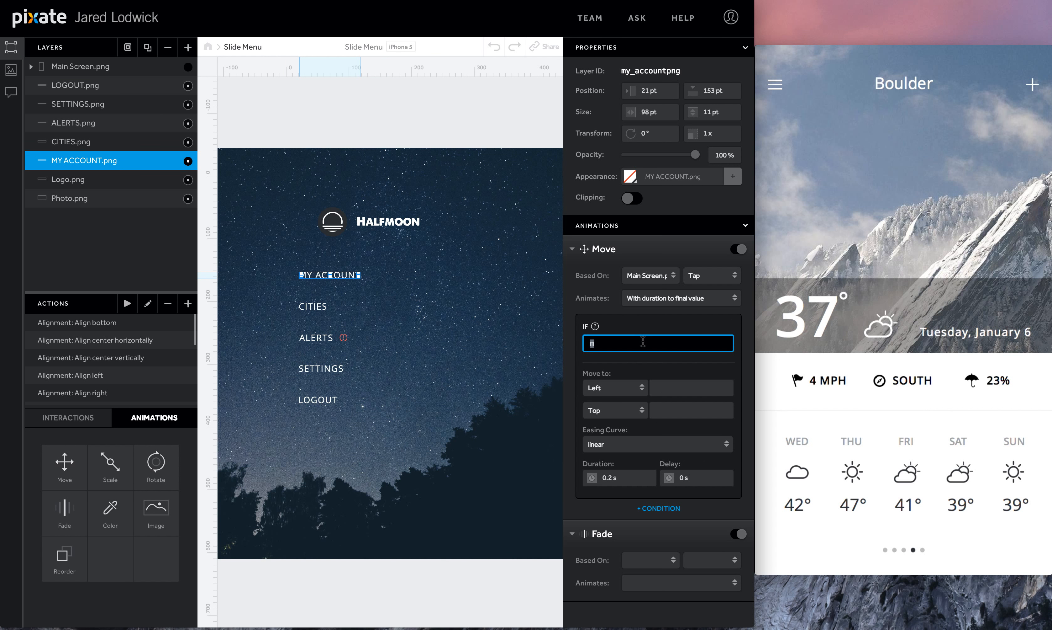
key("super+v")
Step: Set the MY ACCOUNT.png Move animation to Left 51 pt with a spring easing curve and a tension of 350
left_click(671, 386)
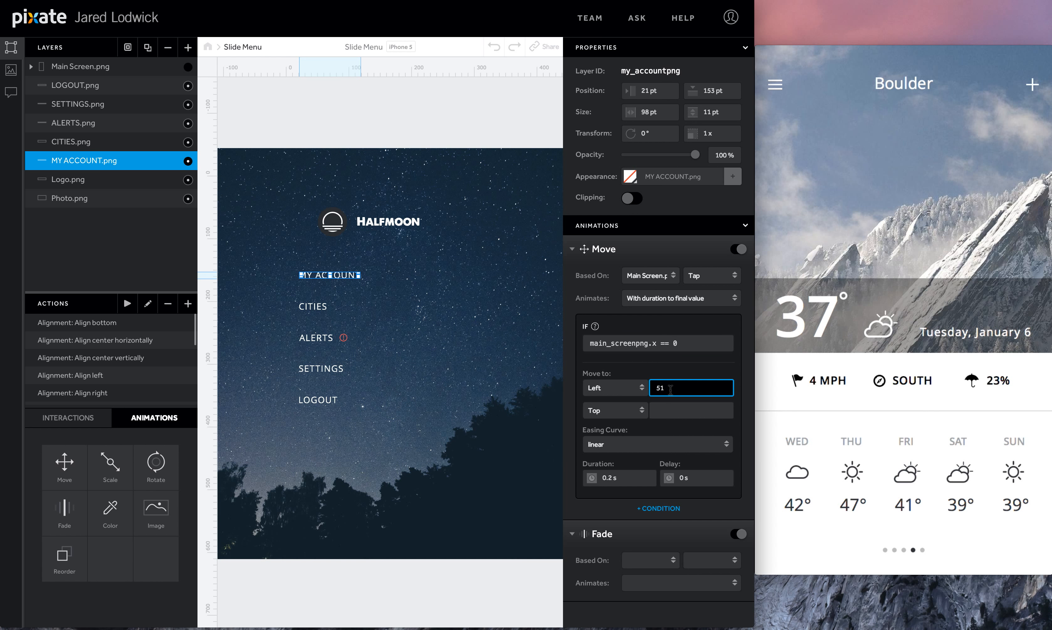
key("Return")
left_click(648, 446)
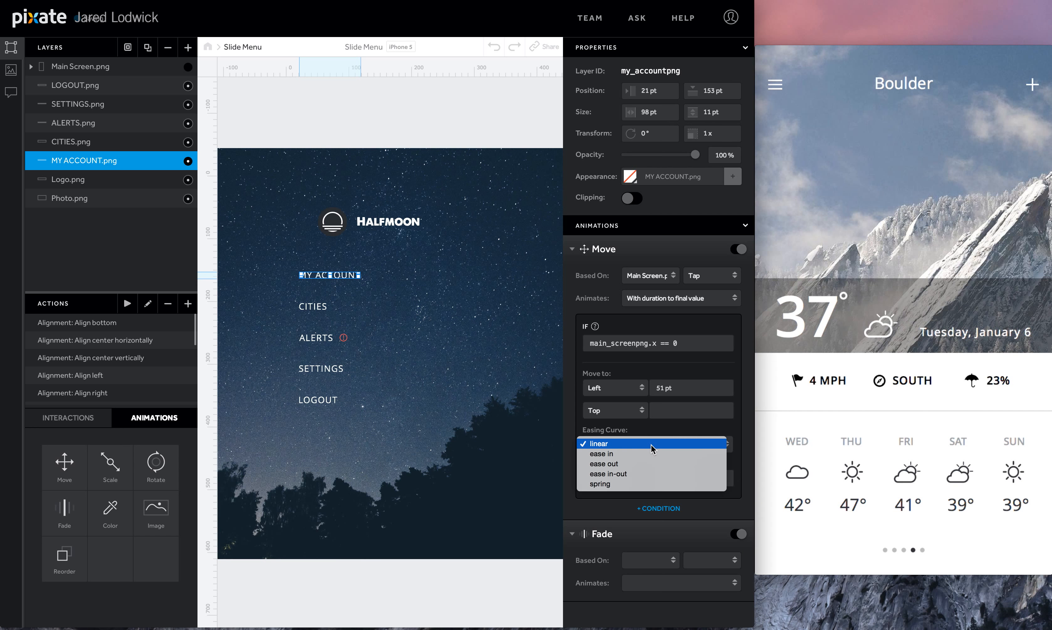
left_click(615, 482)
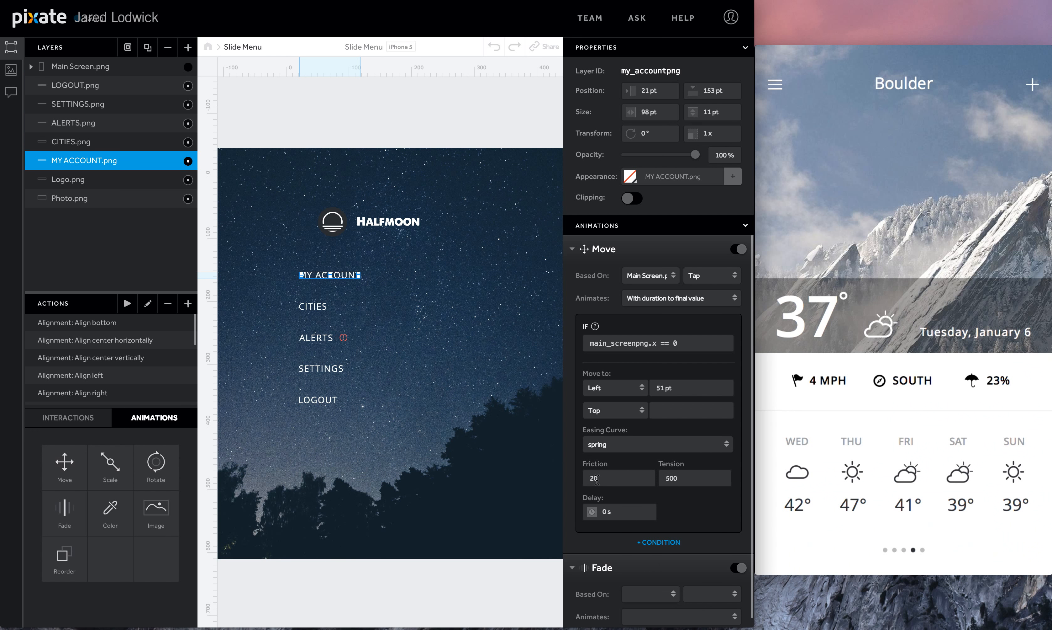
double_click(693, 474)
type("350")
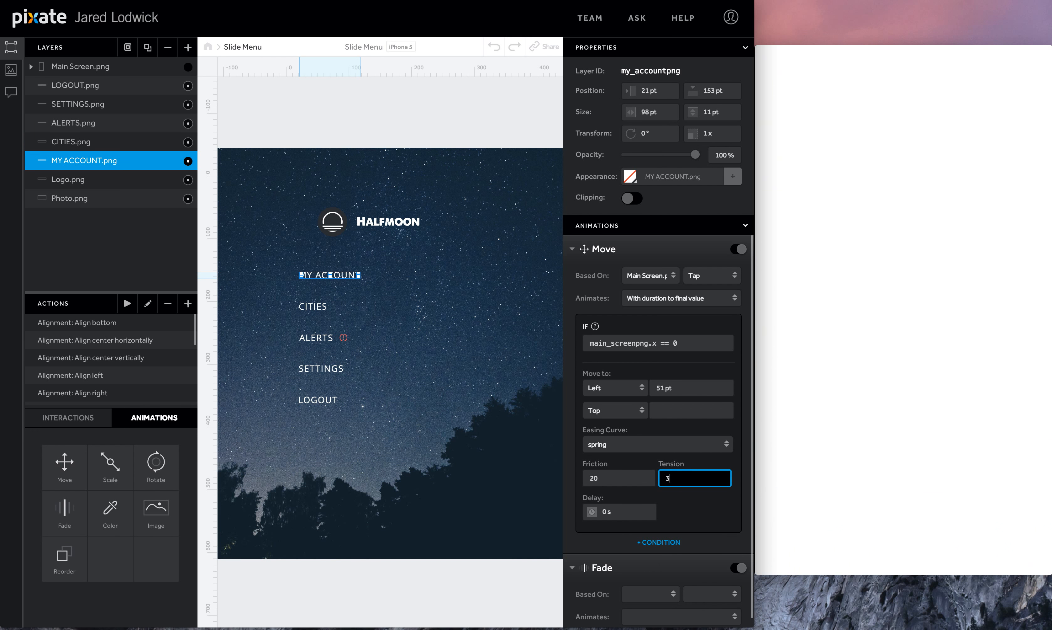
Step: Base the CITIES.png Move animation on Main Screen.png's Tap interaction
left_click(101, 141)
left_click(647, 275)
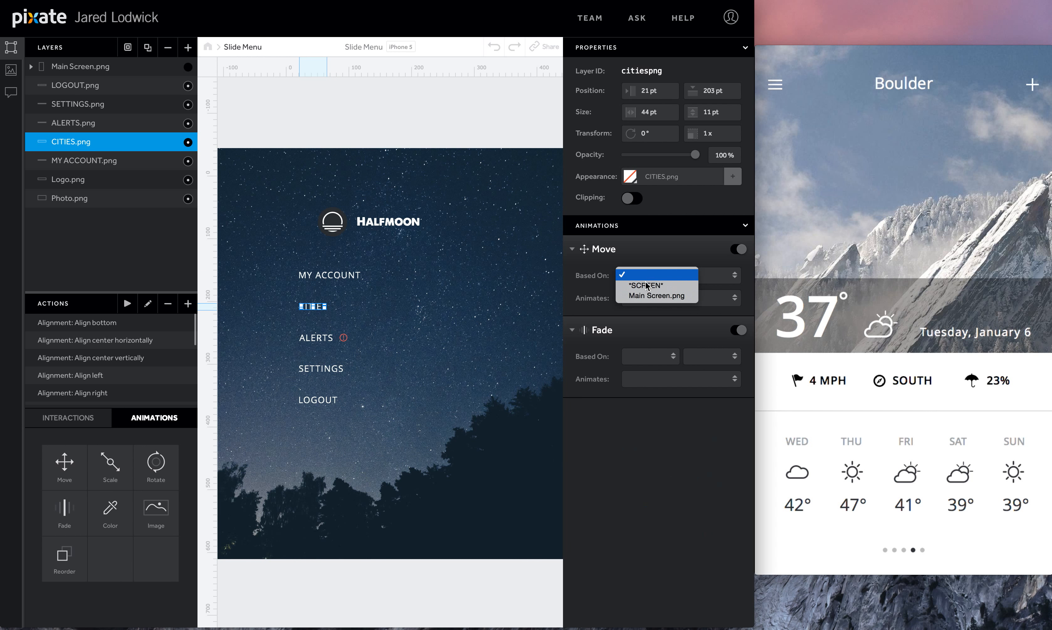
left_click(675, 287)
left_click(700, 277)
left_click(697, 275)
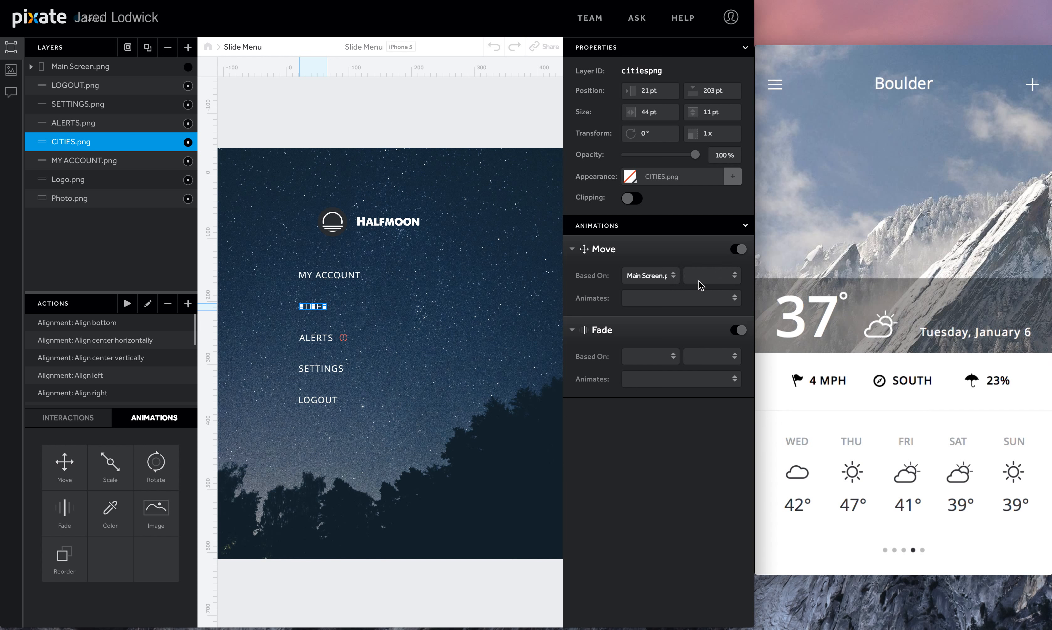
left_click(704, 276)
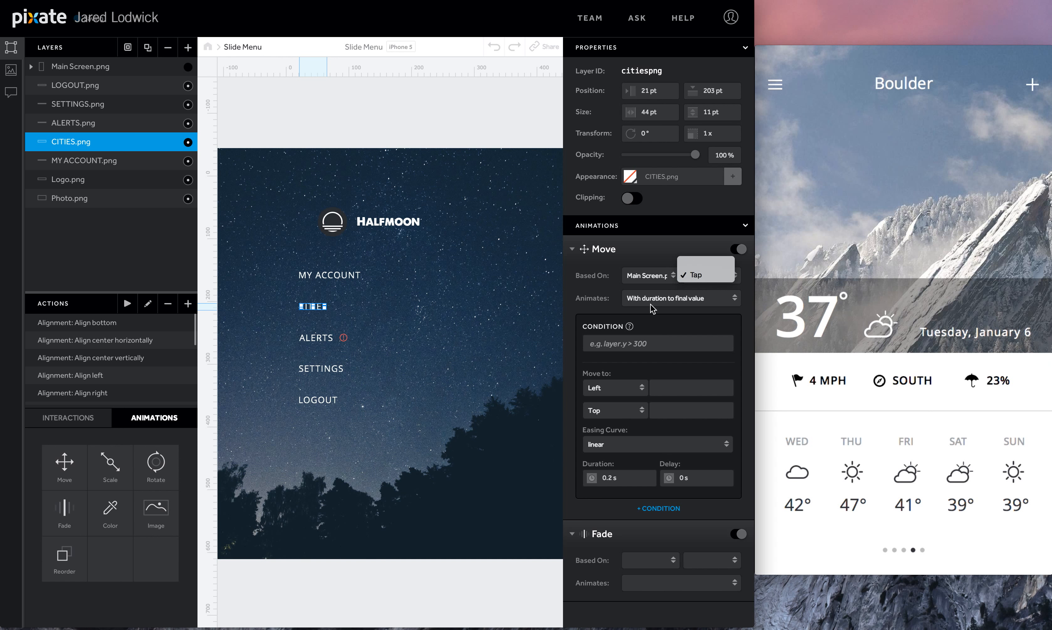
left_click(697, 275)
Step: Give the CITIES.png Move animation the condition main_screenpng.x == 0 and a Left destination of 51 pt
left_click(666, 351)
key("ctrl+v")
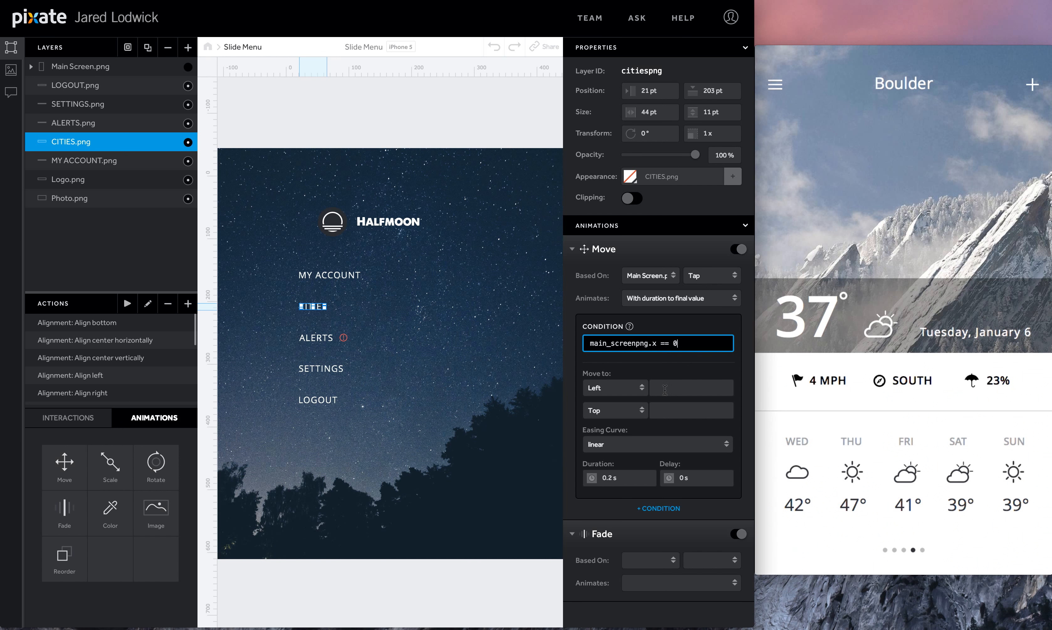
left_click(672, 393)
type("51")
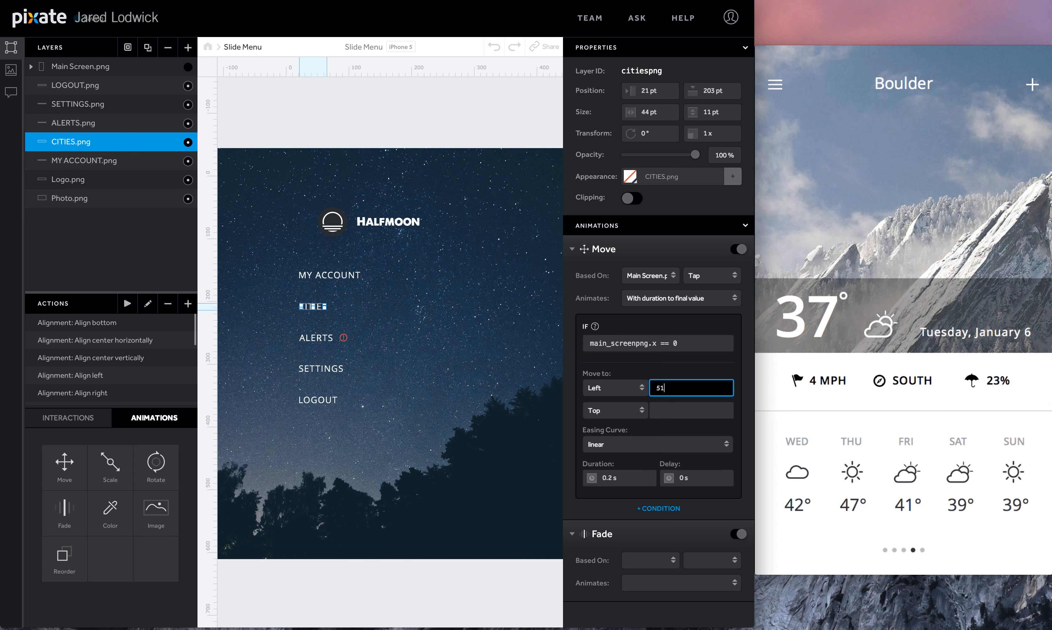
Step: Set the CITIES.png Move animation's easing curve to spring with a tension of 350
left_click(671, 447)
left_click(651, 487)
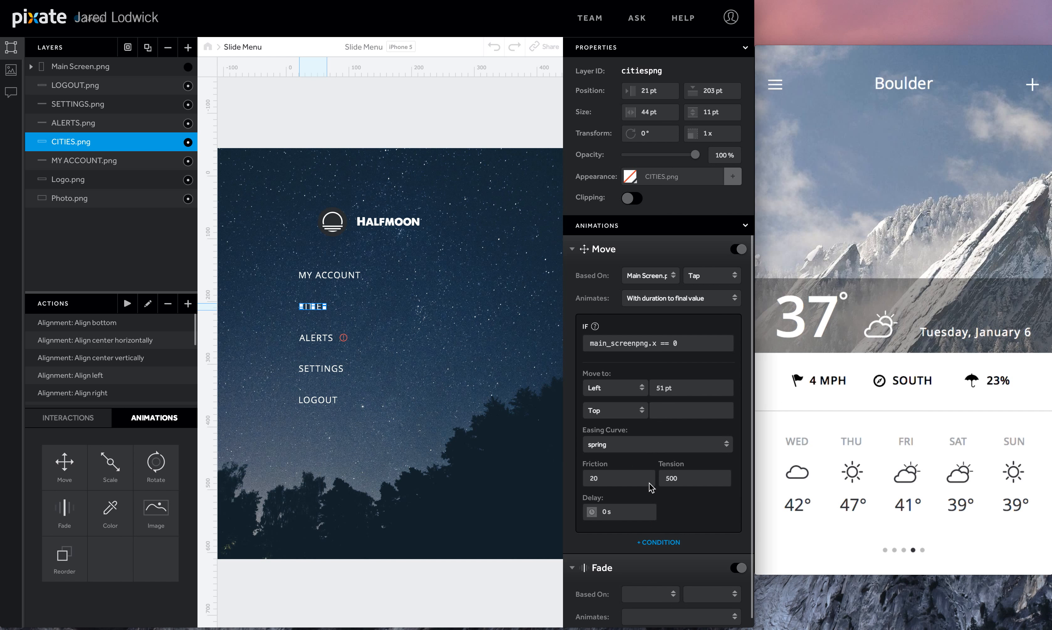
left_click(683, 482)
type("35")
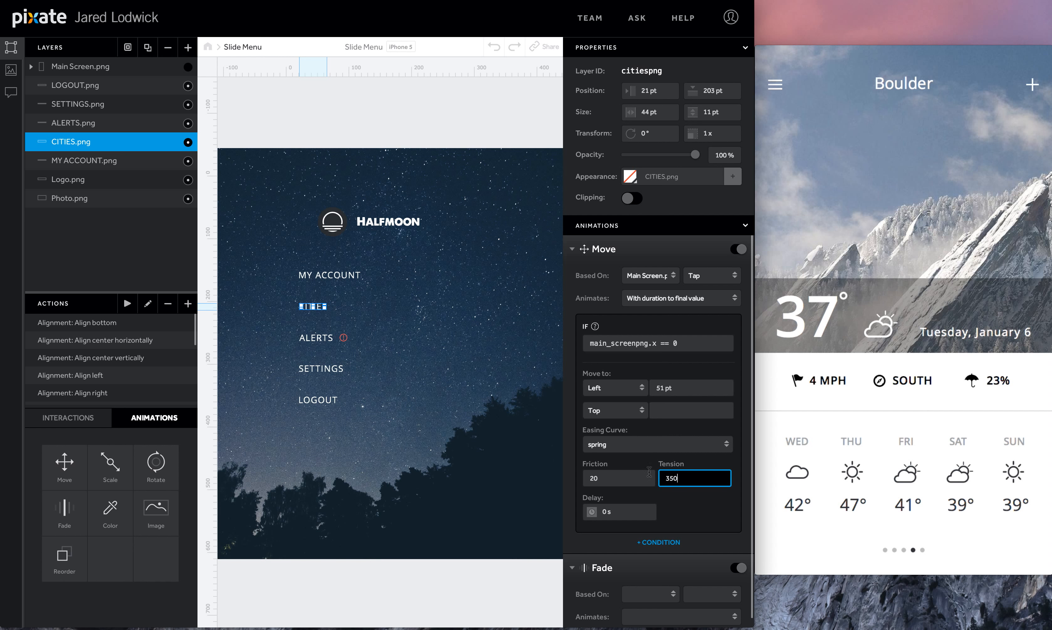
Step: Base the ALERTS.png Move animation on Main Screen.png's Tap interaction
left_click(316, 337)
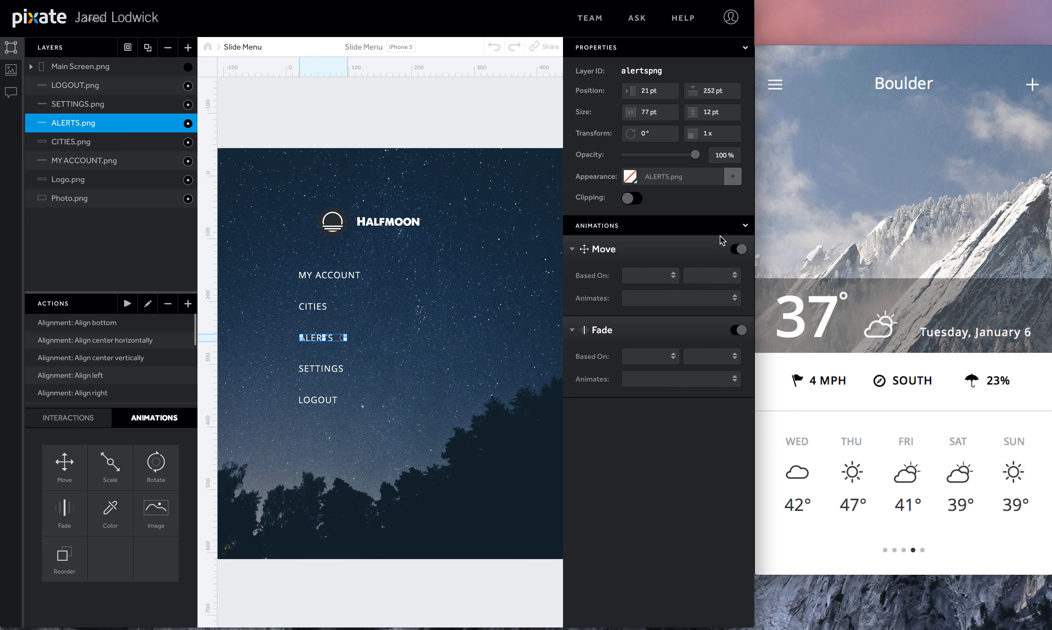
left_click(633, 276)
left_click(645, 296)
left_click(693, 276)
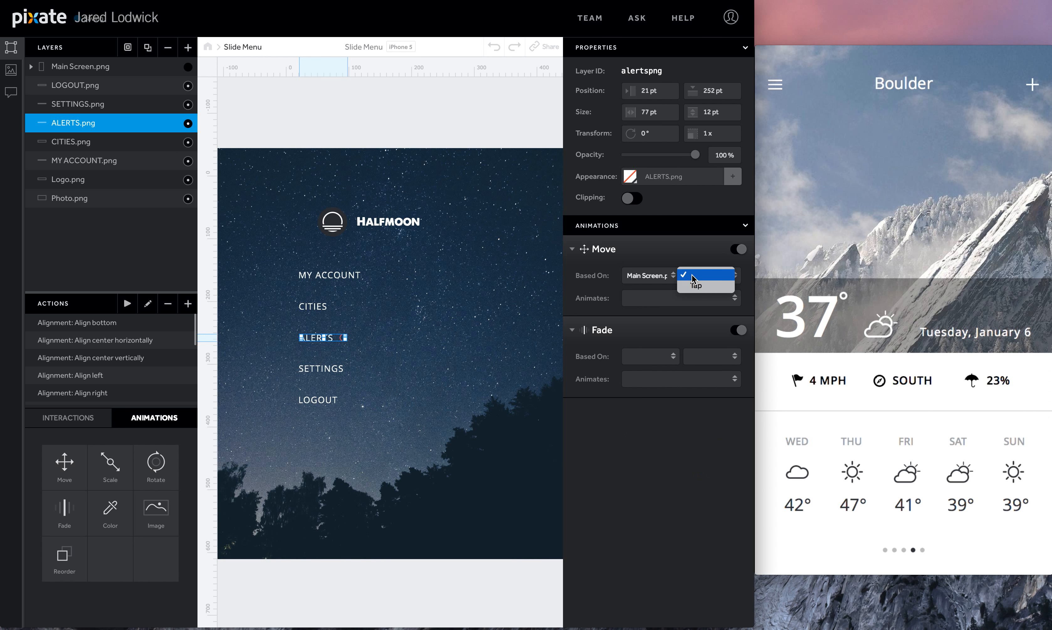
left_click(697, 286)
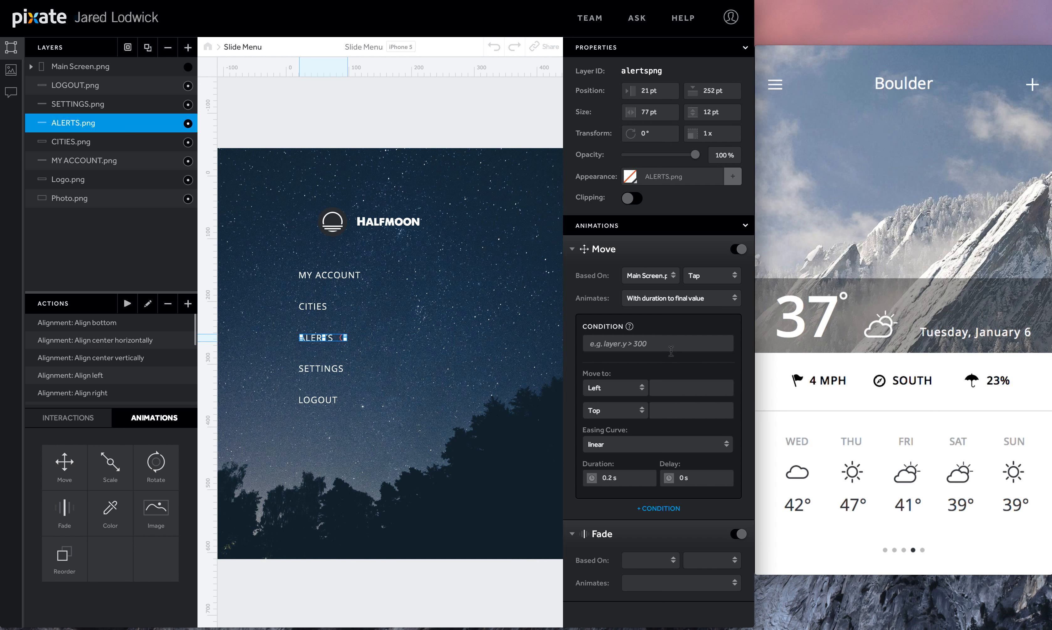
Step: Give the ALERTS.png Move animation the condition main_screenpng.x == 0 and a Left destination of 51 pt
left_click(671, 349)
type("main_screenpng.x == 0")
key("Tab")
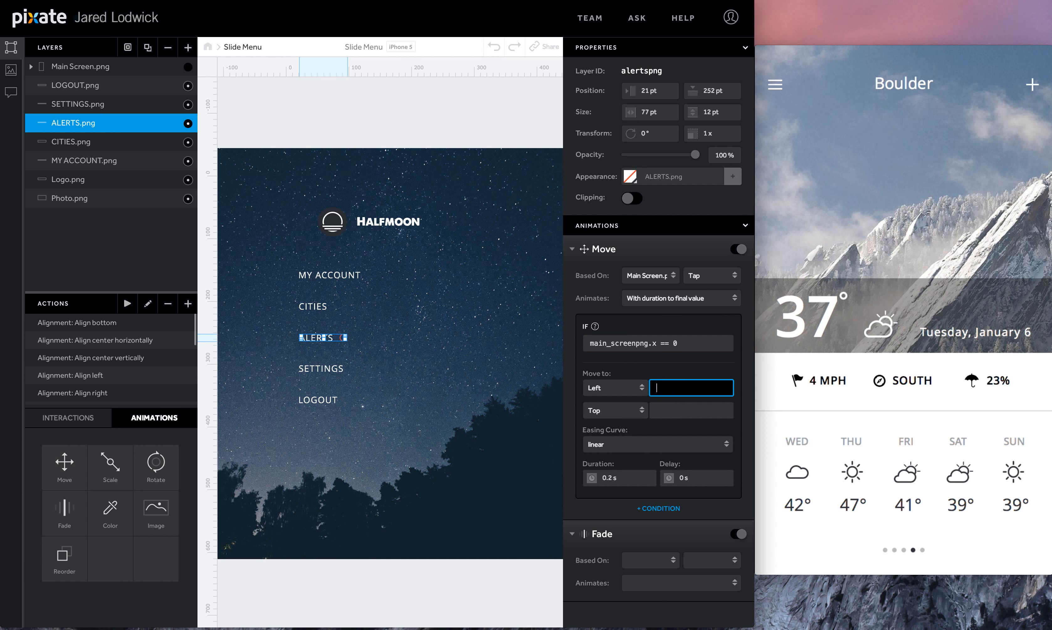
type("51")
Step: Set the ALERTS.png Move animation's easing curve to spring with a tension of 350
left_click(653, 444)
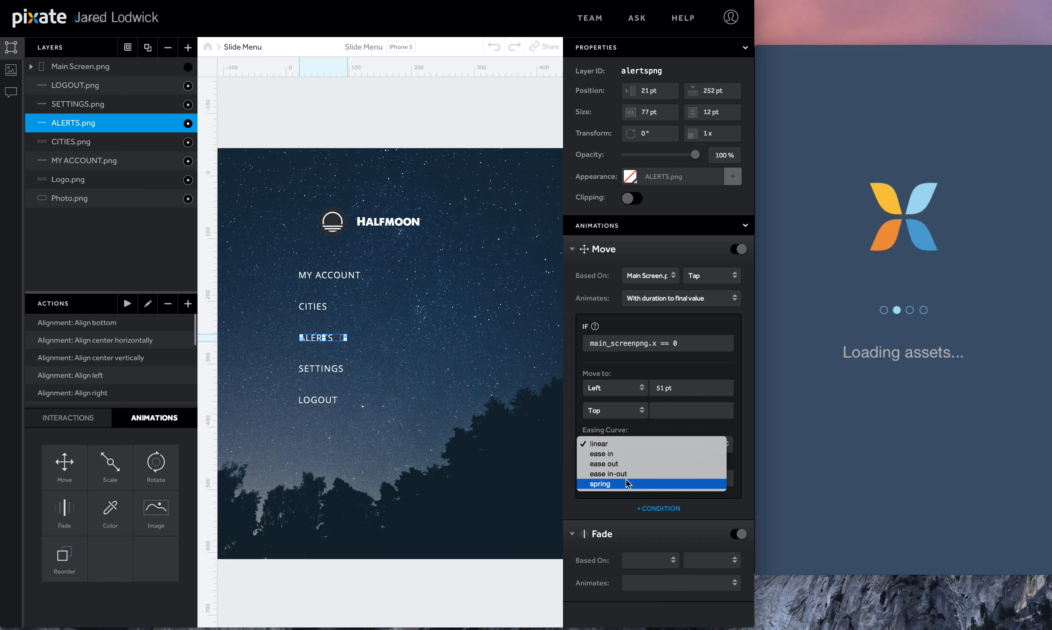
left_click(628, 483)
left_click(703, 478)
type("3")
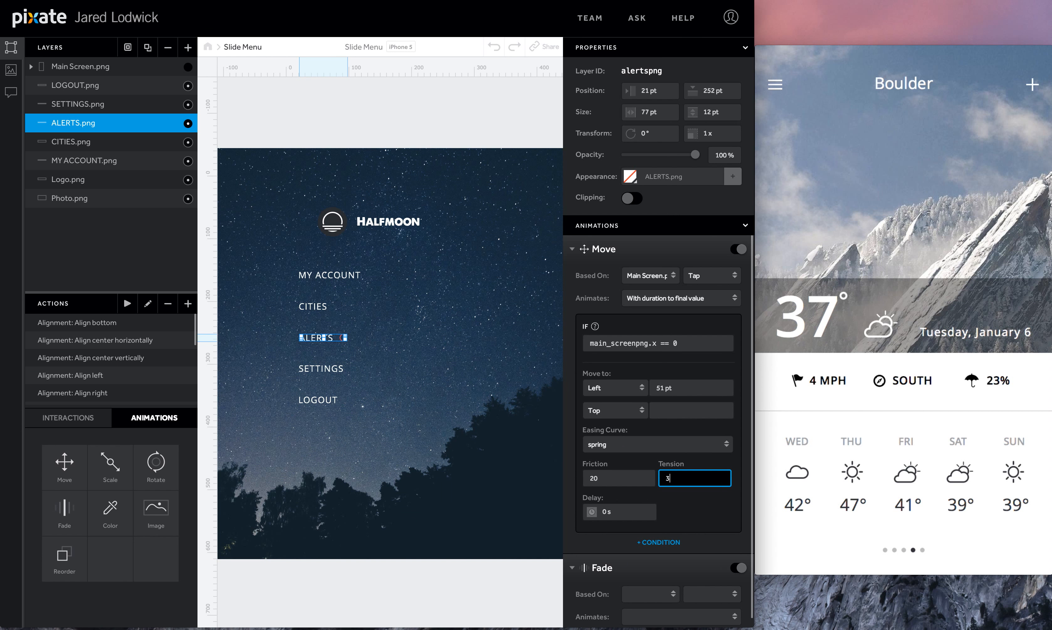
type("00")
Step: Base the SETTINGS.png Move animation on Main Screen.png's Tap interaction
left_click(66, 103)
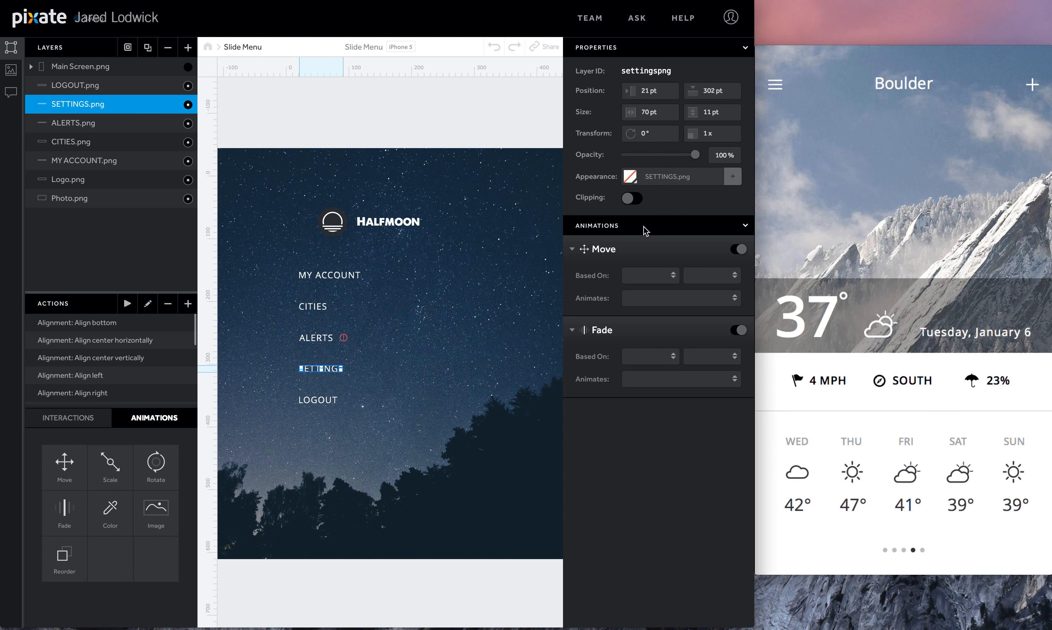
left_click(651, 276)
left_click(650, 295)
left_click(690, 276)
left_click(688, 285)
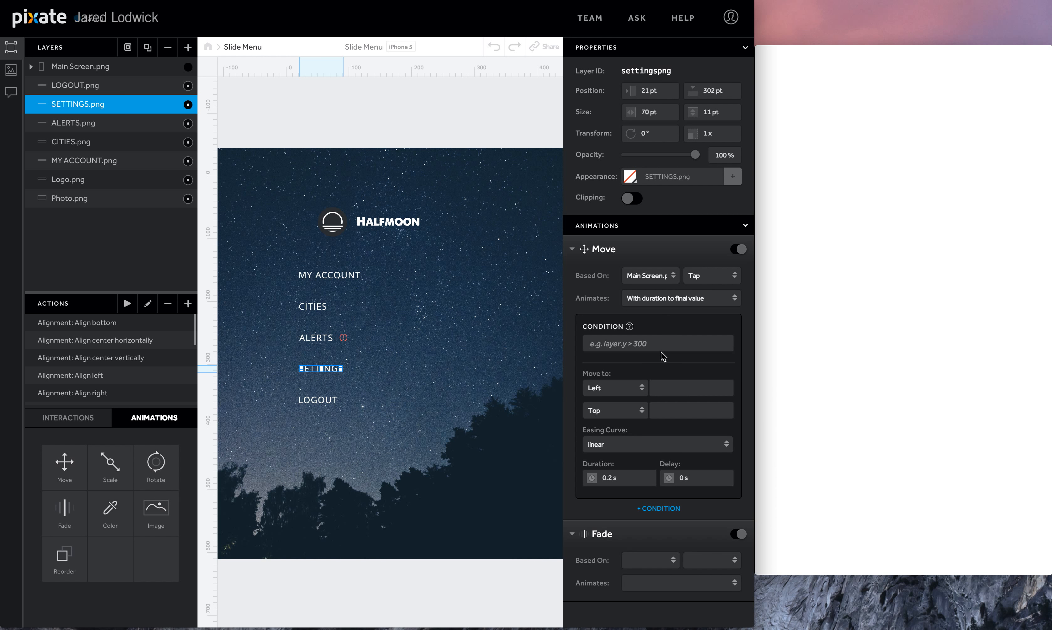
Step: Give the SETTINGS.png Move animation the condition main_screenpng.x == 0 and a Left destination of 51 pt
left_click(661, 348)
type("main_screenpng.x == 0")
left_click(675, 391)
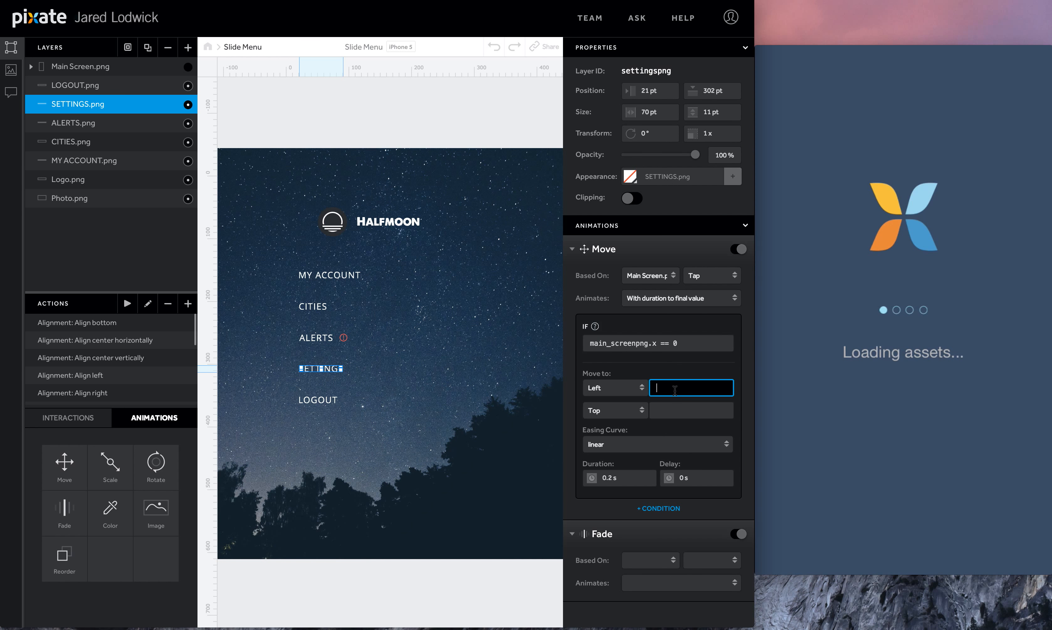
type("51")
Step: Set the SETTINGS.png Move animation's easing curve to spring with a tension of 350
left_click(652, 444)
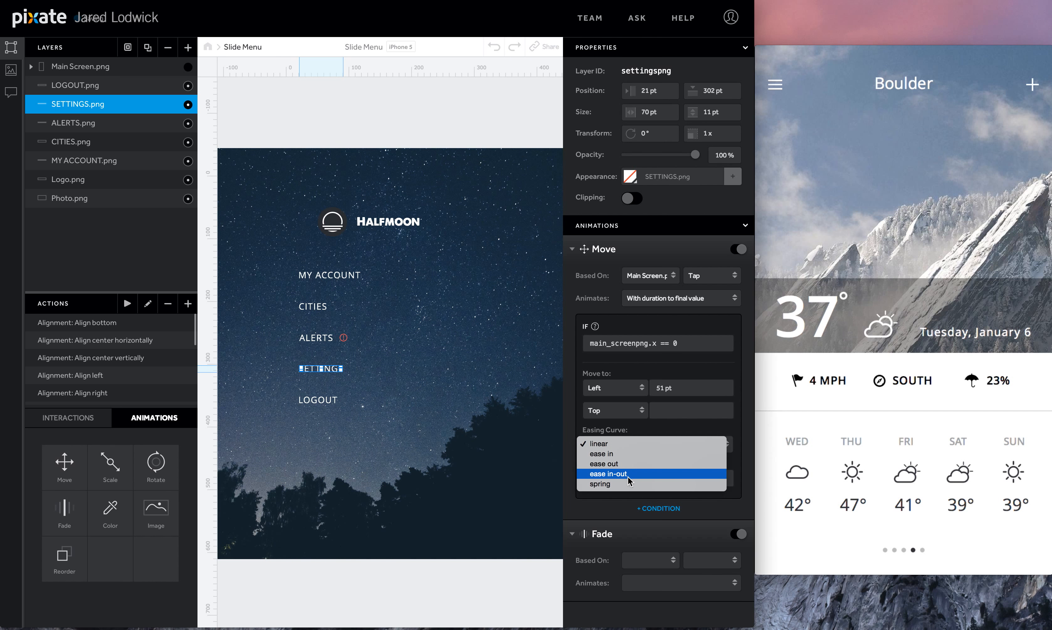
left_click(629, 483)
left_click(686, 478)
type("3")
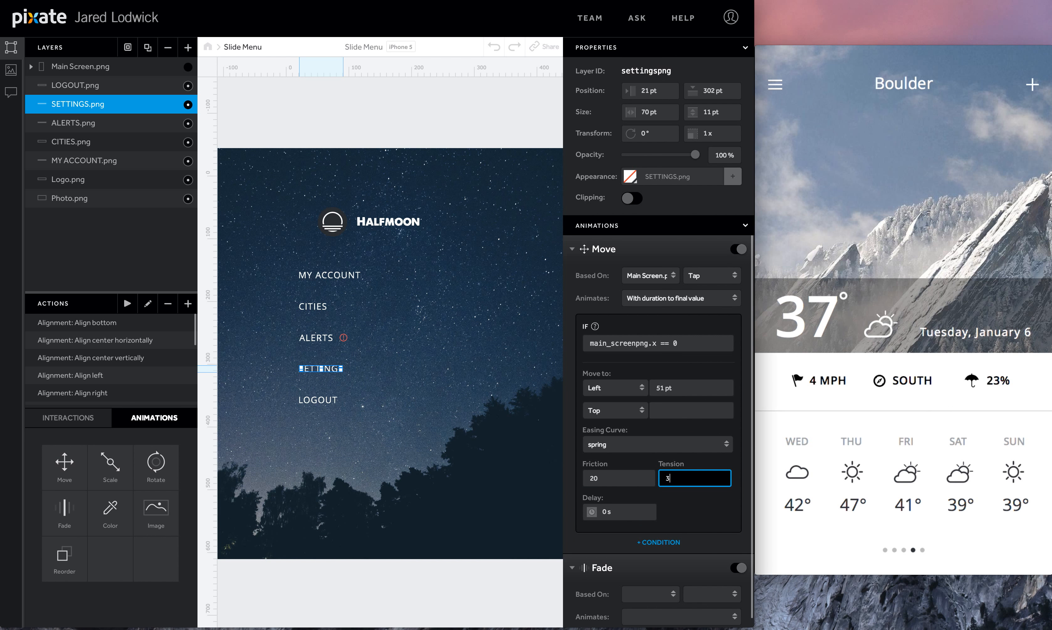
type("50")
Step: Base the LOGOUT.png Move animation on Main Screen.png's Tap interaction
left_click(75, 85)
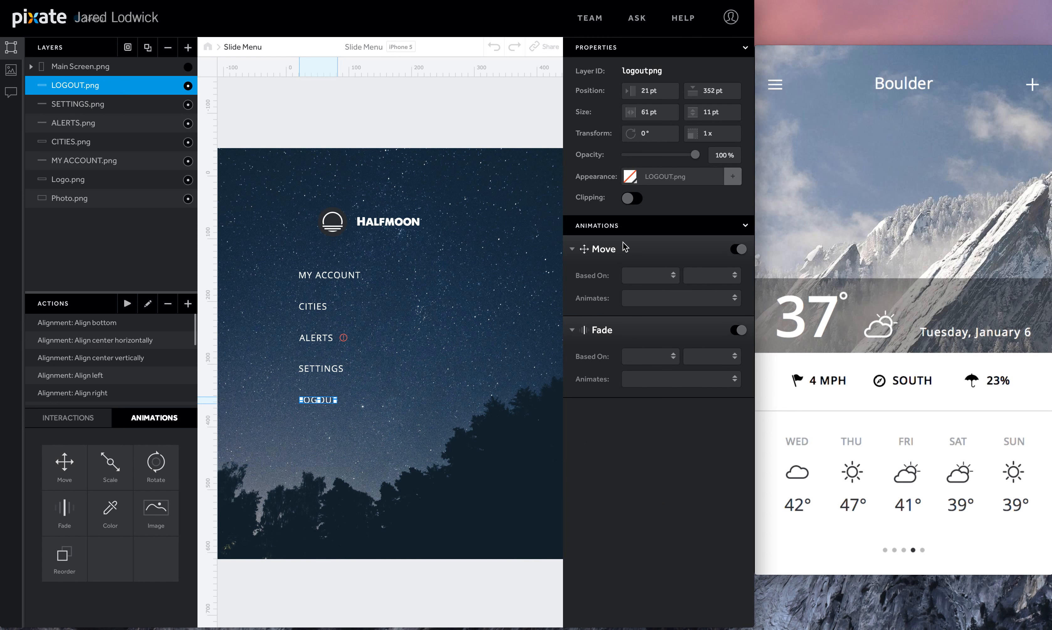
left_click(634, 275)
left_click(656, 295)
left_click(704, 275)
left_click(700, 285)
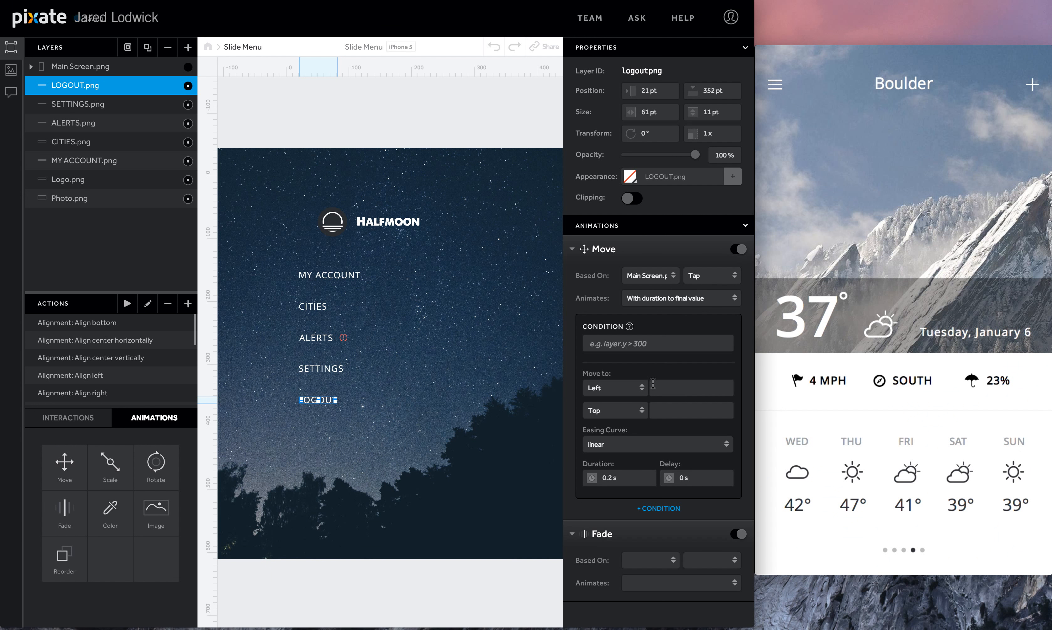
Step: Give the LOGOUT.png Move animation the condition main_screenpng.x == 0 and a Left destination of 51 pt
left_click(675, 343)
type("main_screenpng.x == 0")
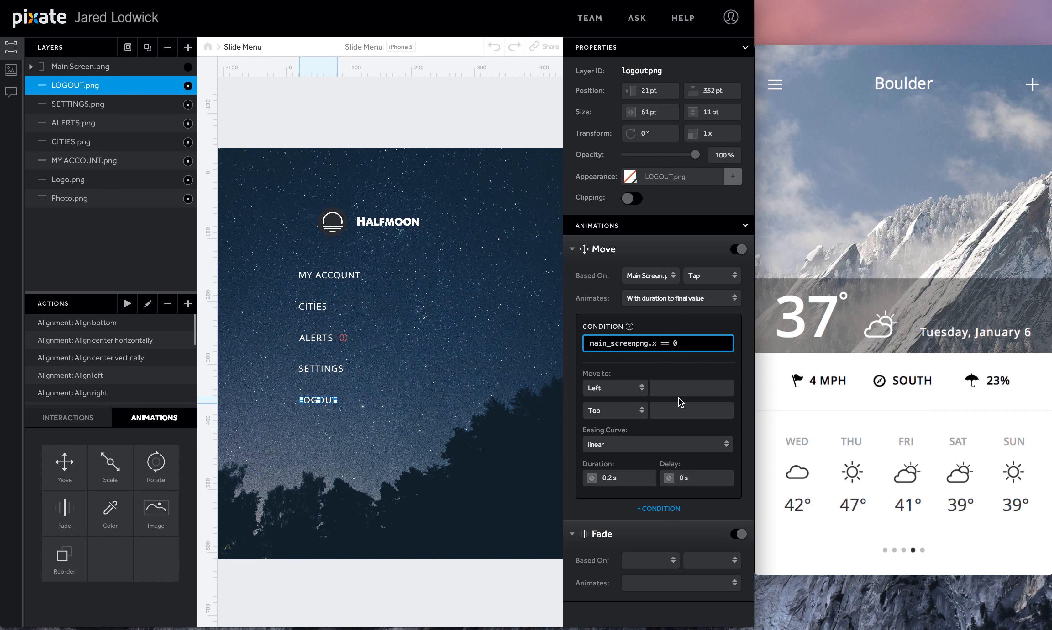
left_click(680, 387)
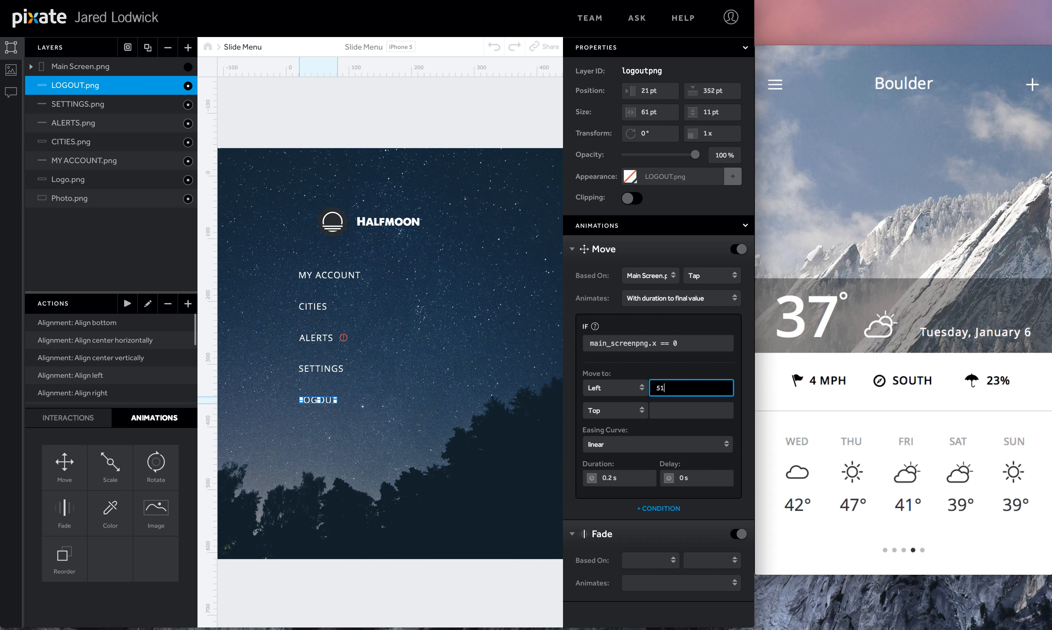
Step: Set the LOGOUT.png Move animation's easing curve to spring with a tension of 350
left_click(658, 443)
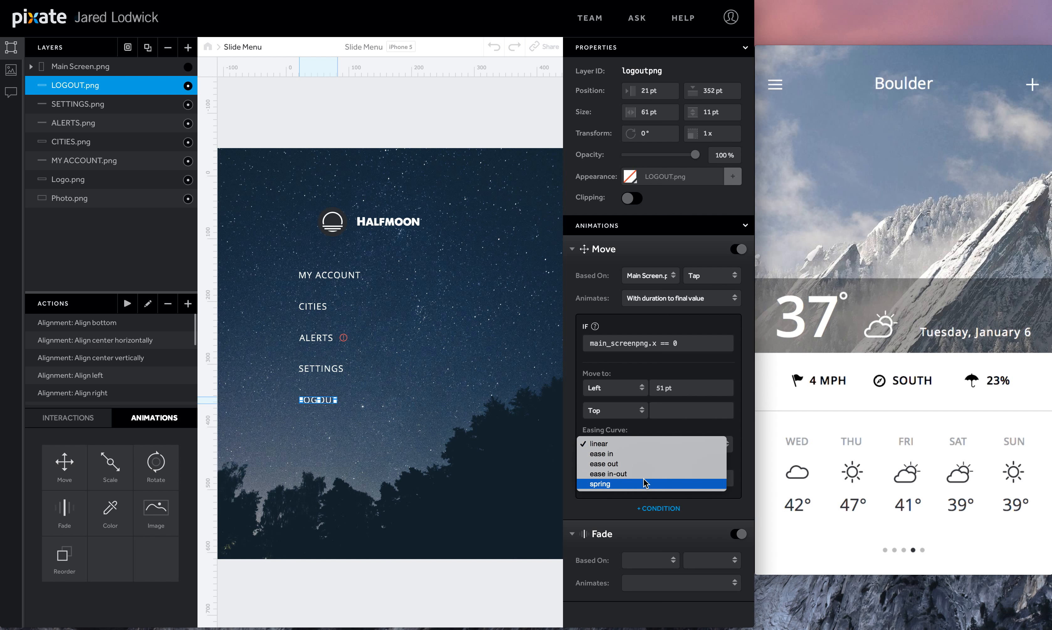
left_click(601, 483)
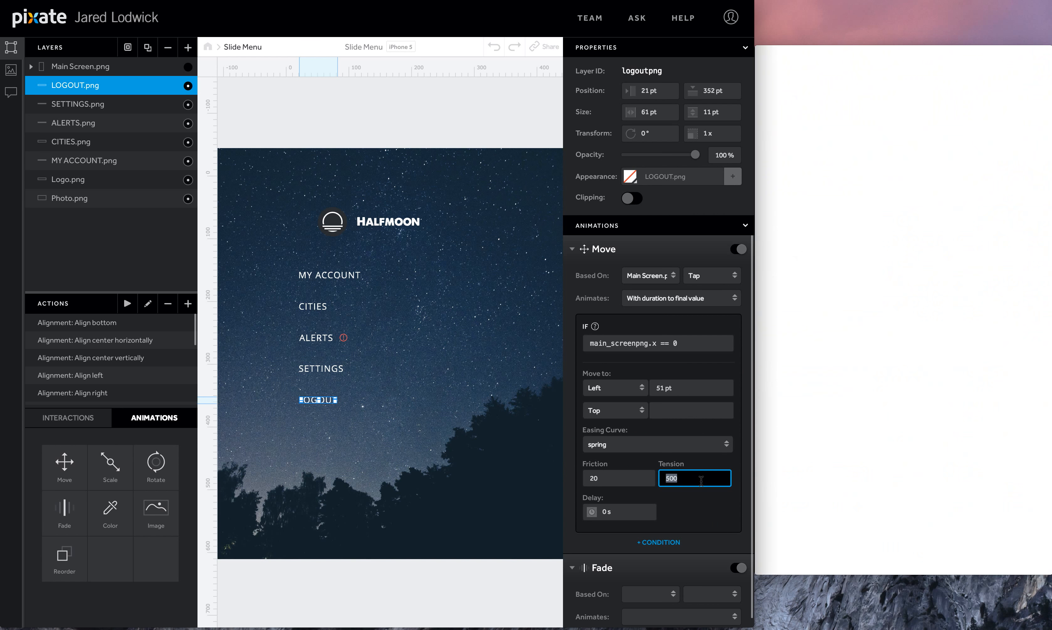
type("350")
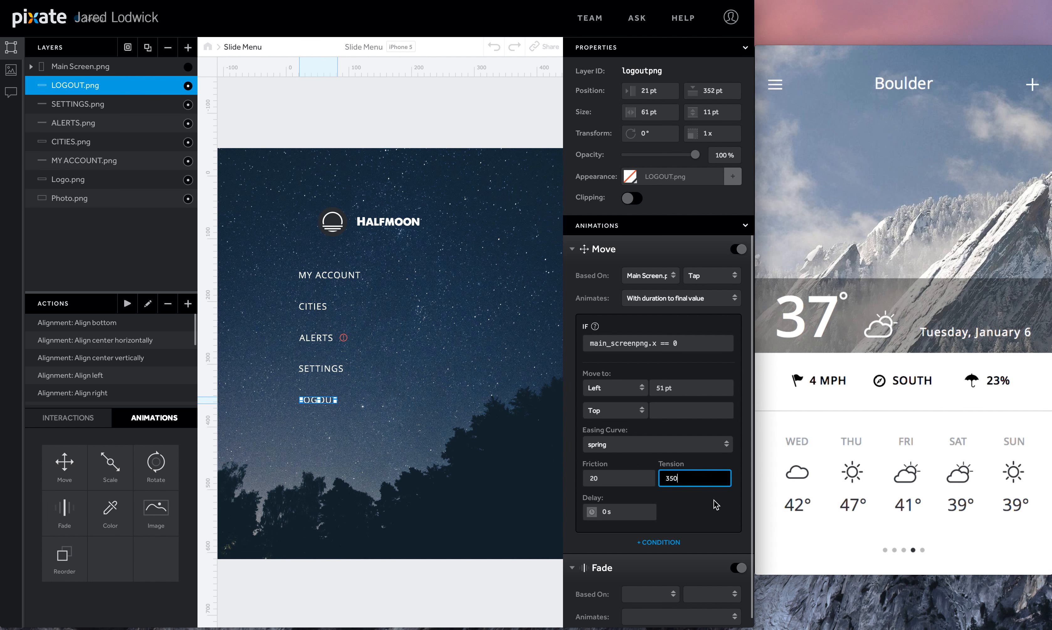
left_click(729, 523)
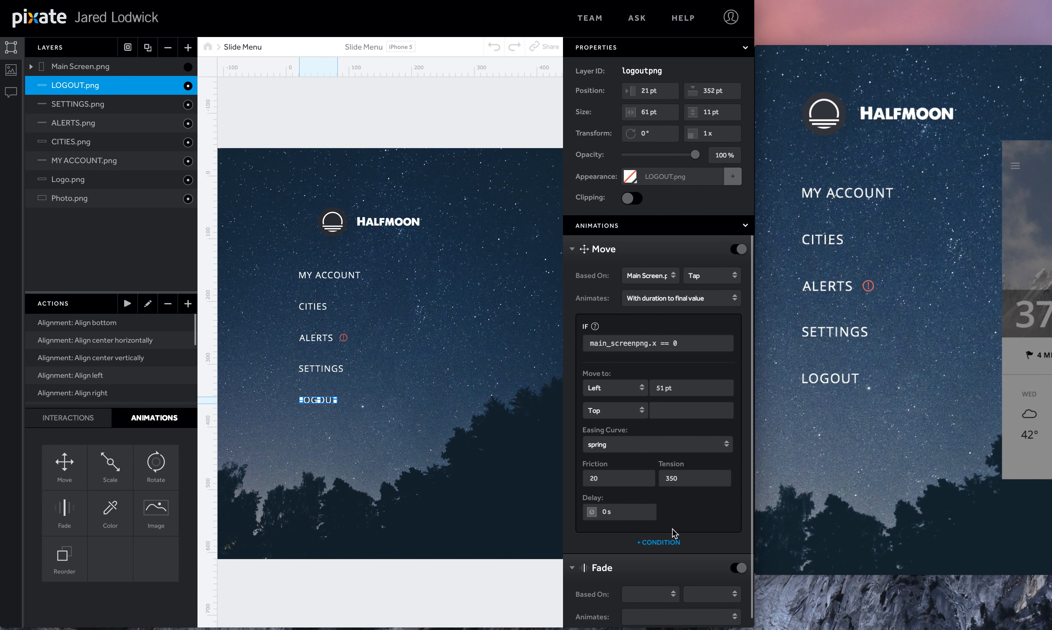
Step: Add a second condition block to the LOGOUT.png Move animation and copy the expression main_screenpng.x == 208 from Main Screen.png's Move animation
left_click(662, 542)
left_click(80, 66)
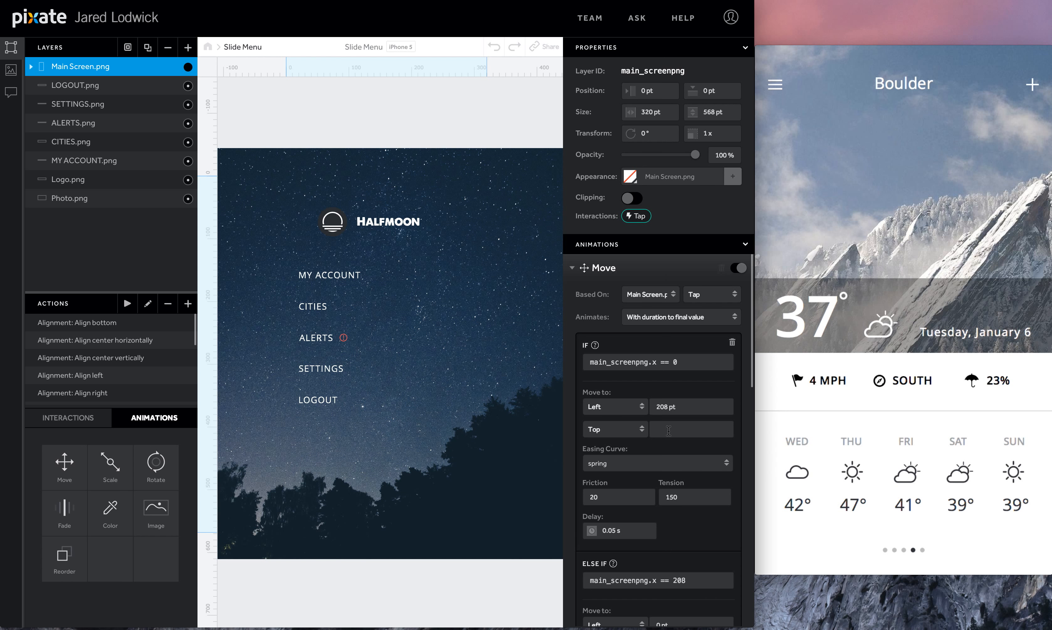
scroll(687, 575, "down", 2)
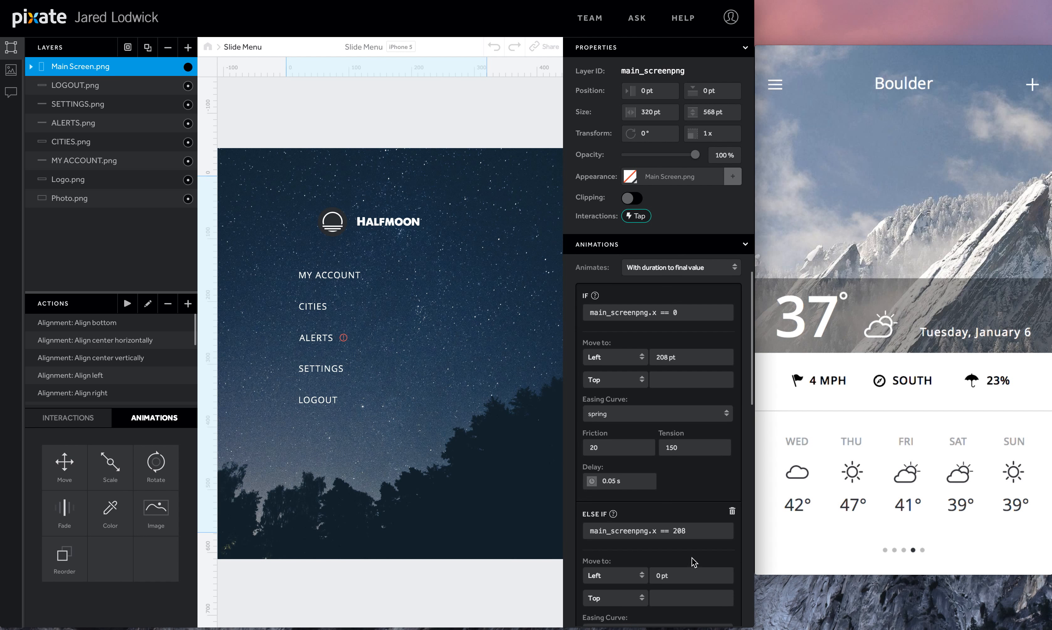
left_click(697, 529)
key("super+c")
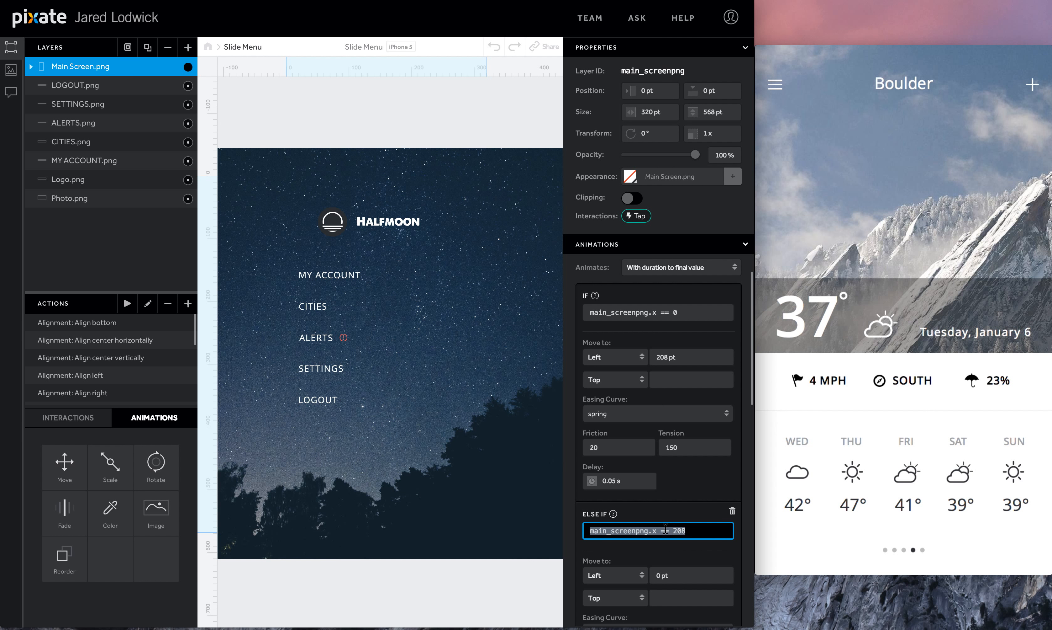
Step: Paste main_screenpng.x == 208 as the second condition of the LOGOUT.png Move animation
left_click(96, 88)
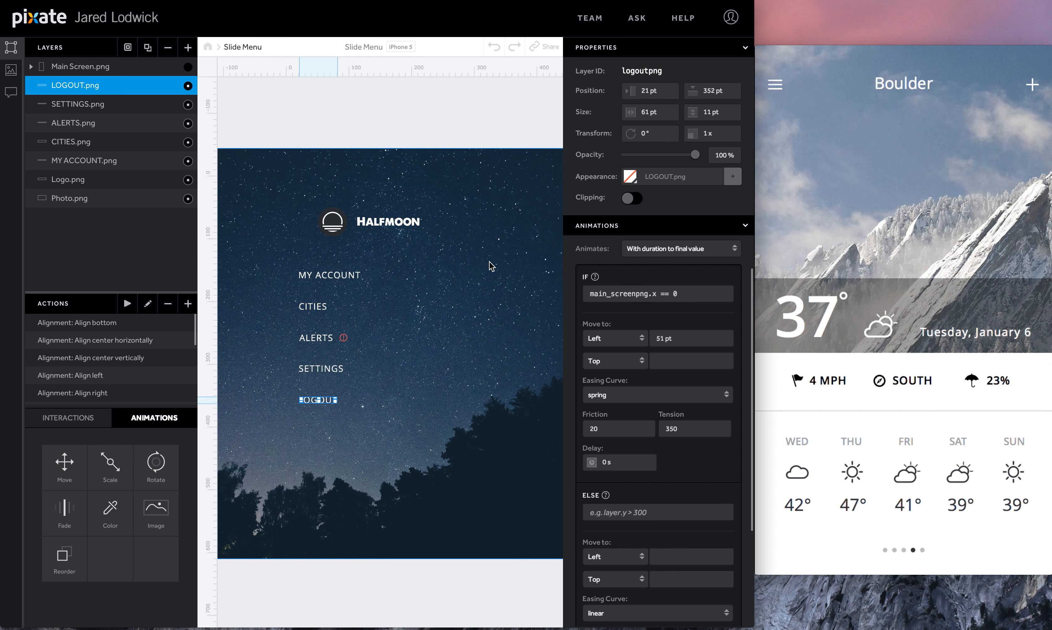
scroll(676, 501, "down", 1)
scroll(675, 512, "down", 5)
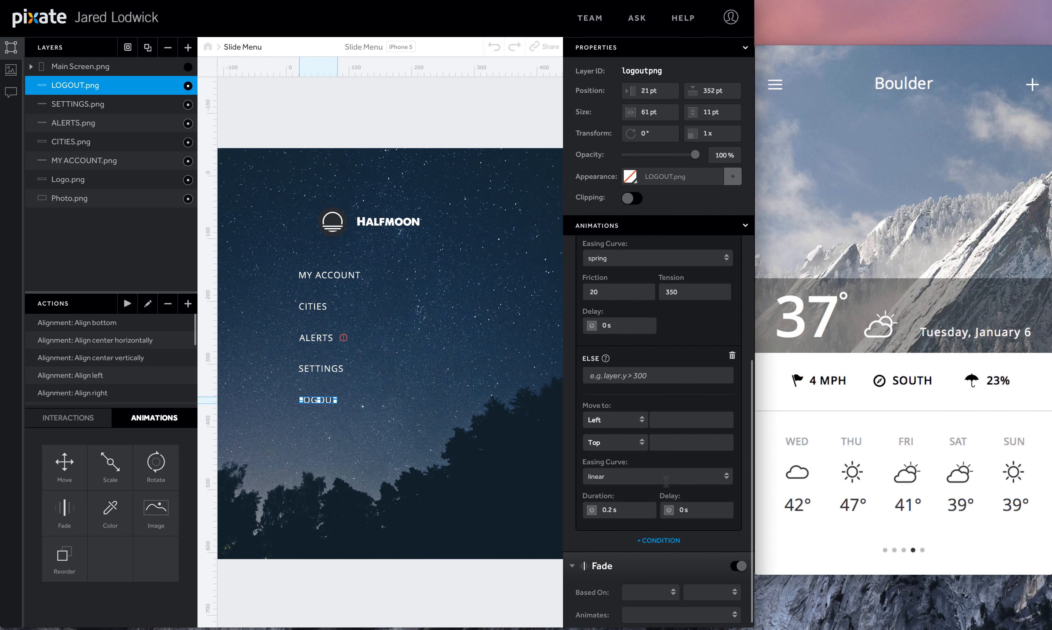
left_click(650, 369)
key("super+v")
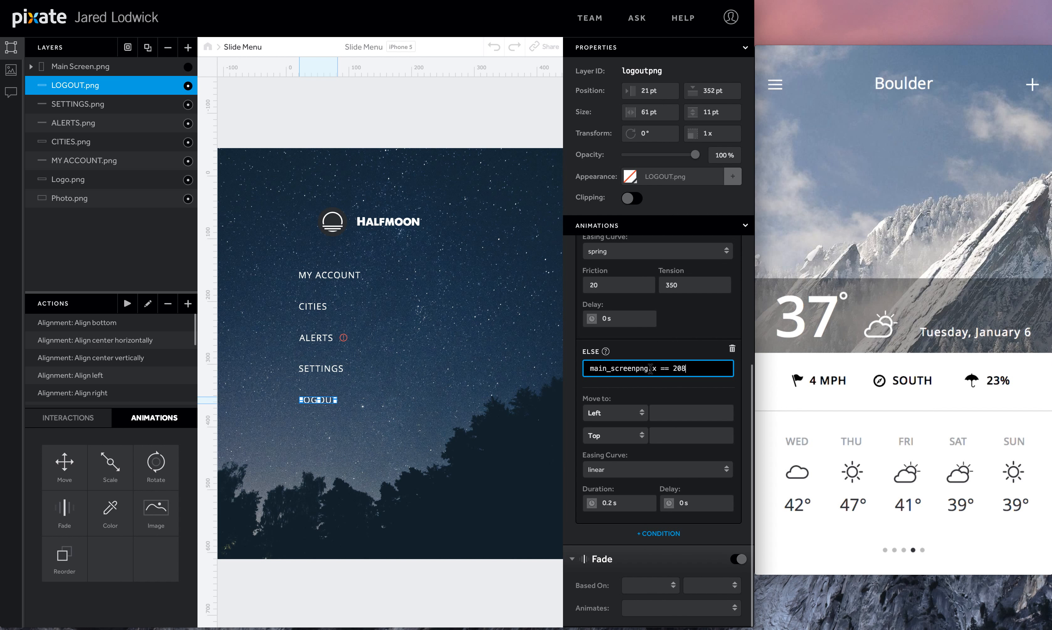
Step: Set the Left destination of LOGOUT.png's second Move condition to 21 pt, keeping the linear easing curve
left_click(674, 414)
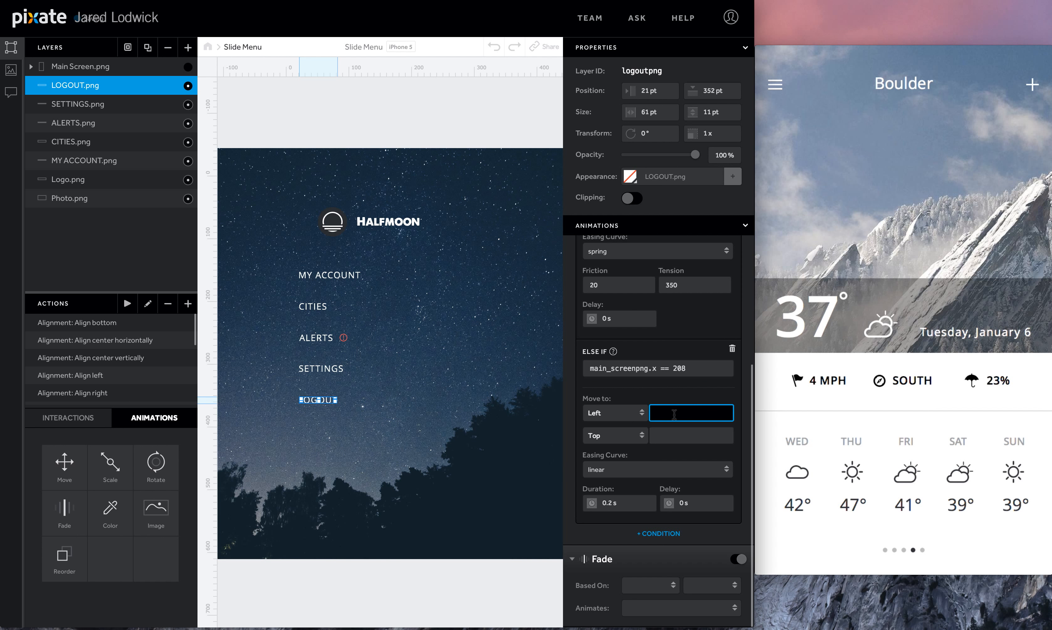
type("21")
left_click(673, 465)
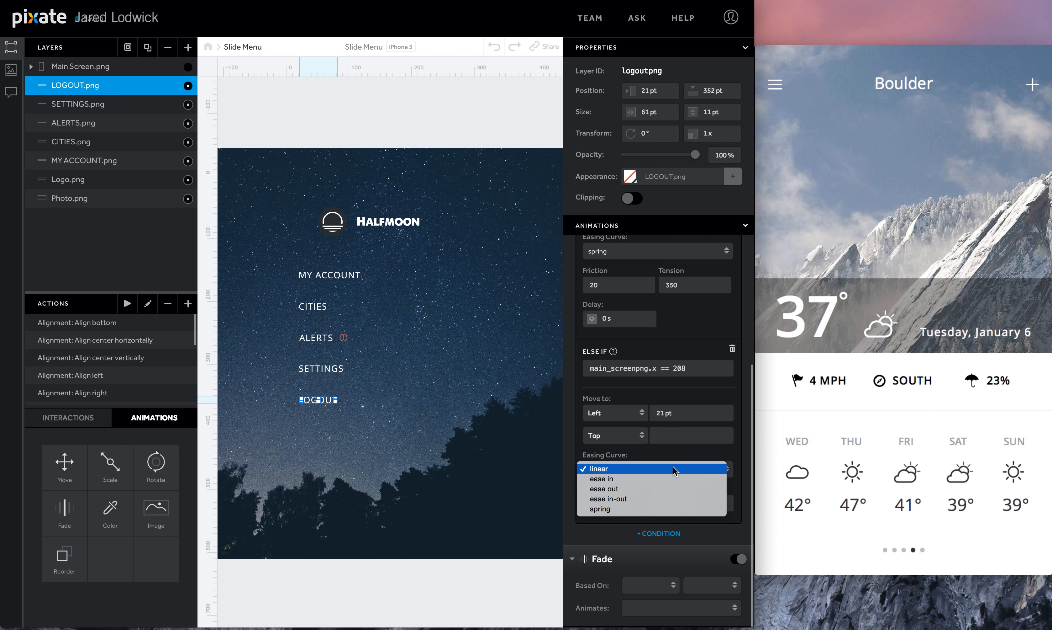
left_click(672, 468)
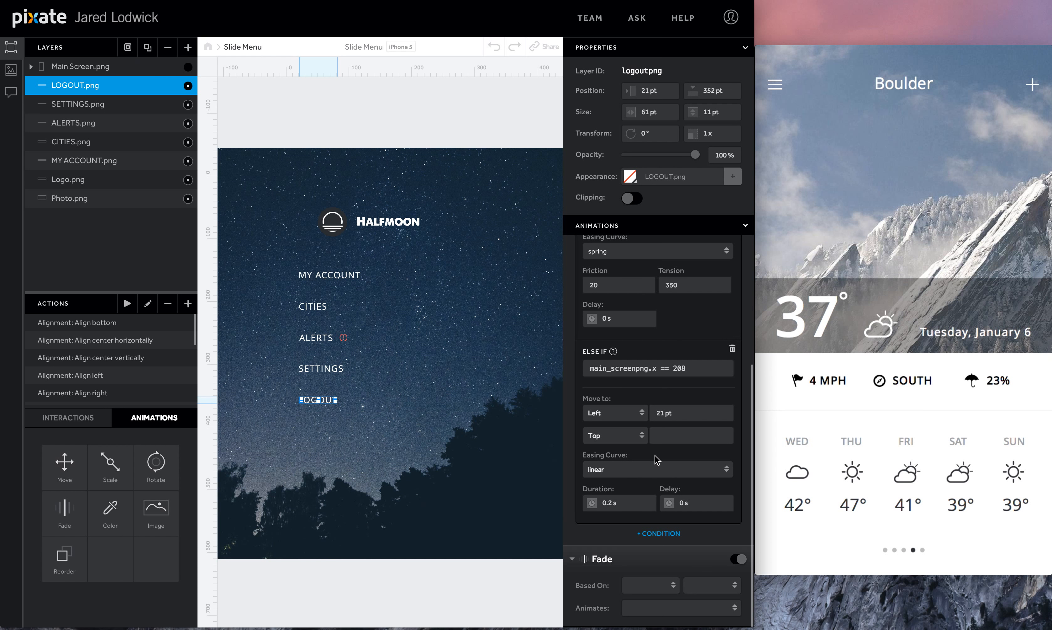
Step: Add a second condition, main_screenpng.x == 208, to the SETTINGS.png Move animation
left_click(108, 109)
scroll(676, 358, "up", 1)
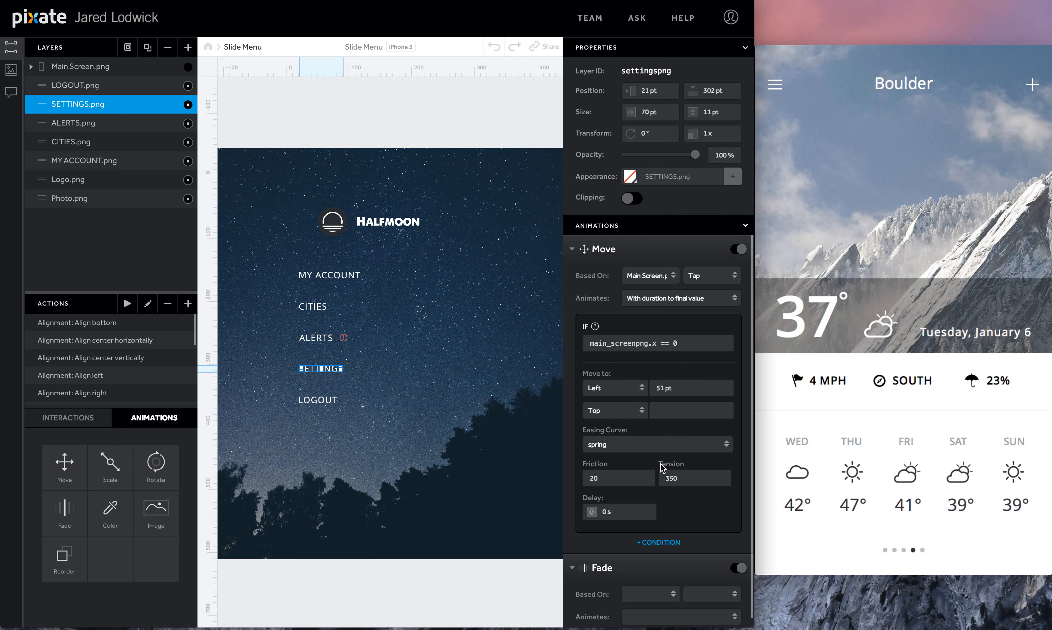
left_click(651, 541)
scroll(648, 549, "down", 1)
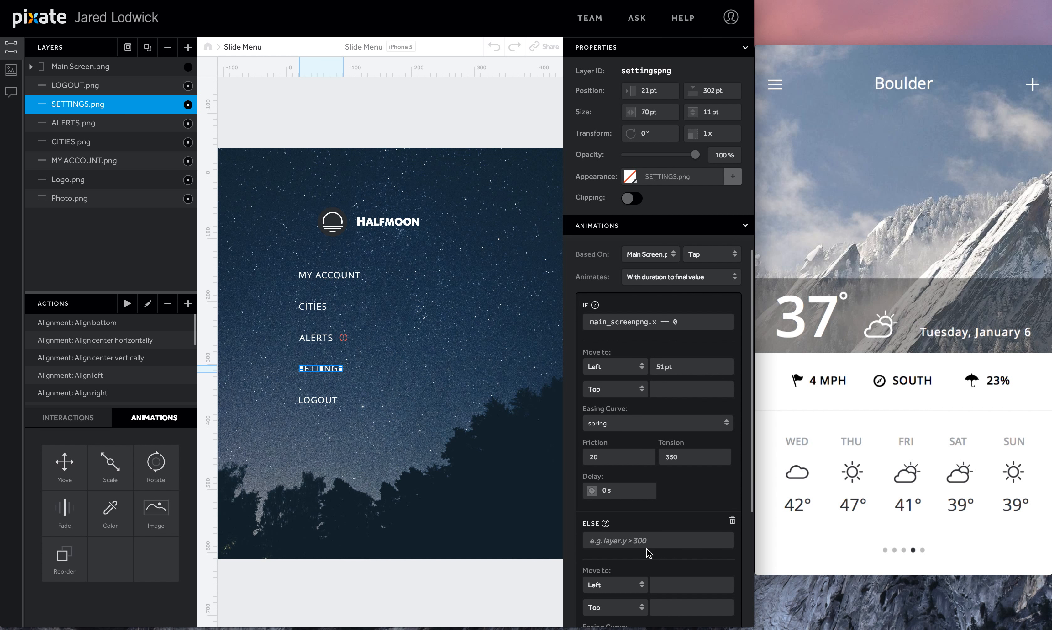
left_click(648, 547)
key("ctrl+v")
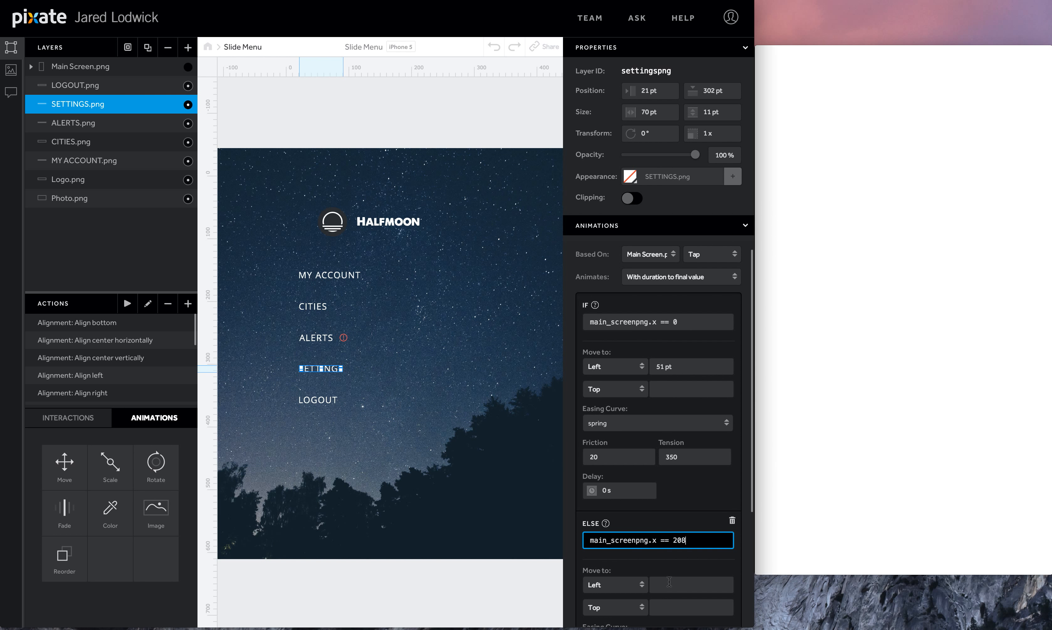
Step: Set the Left destination of SETTINGS.png's second Move condition to 21 pt
left_click(669, 581)
scroll(660, 568, "down", 1)
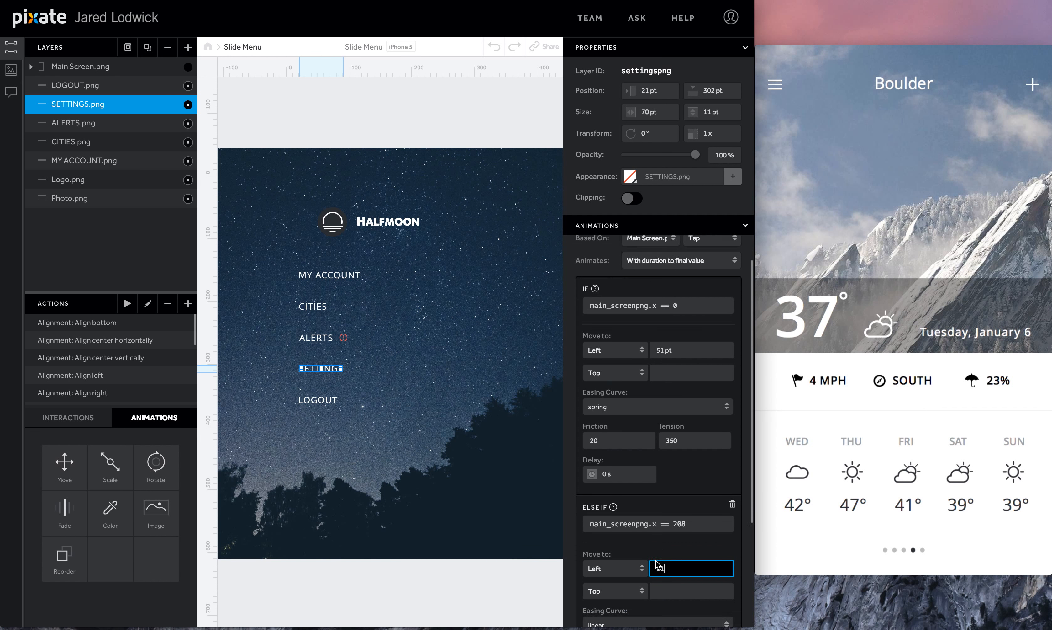
scroll(657, 566, "down", 4)
Step: Add a second condition, main_screenpng.x == 208, to the ALERTS.png Move animation
left_click(107, 122)
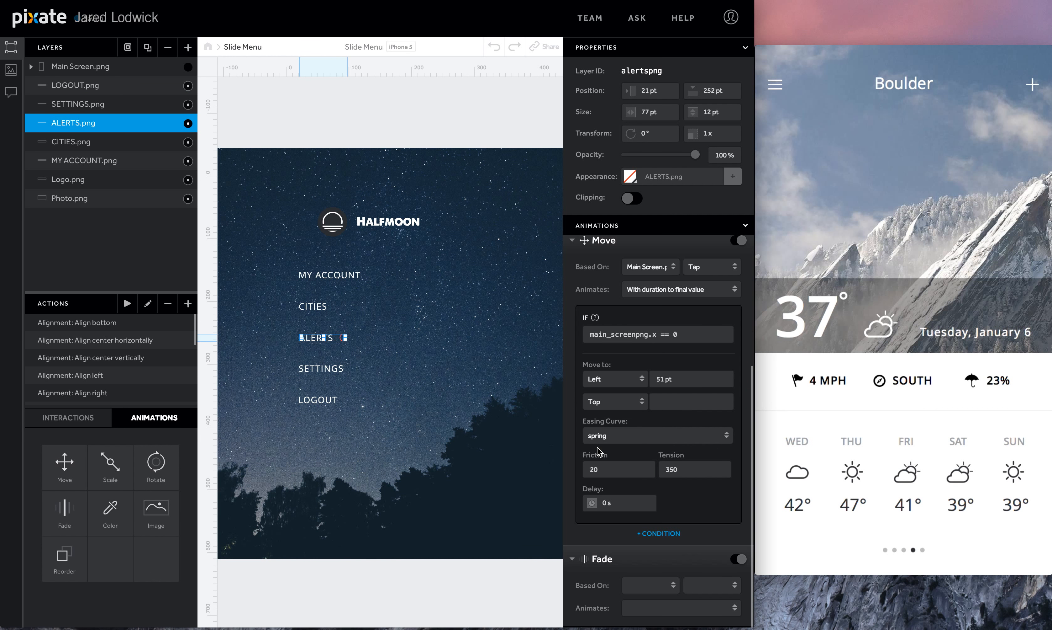
left_click(654, 532)
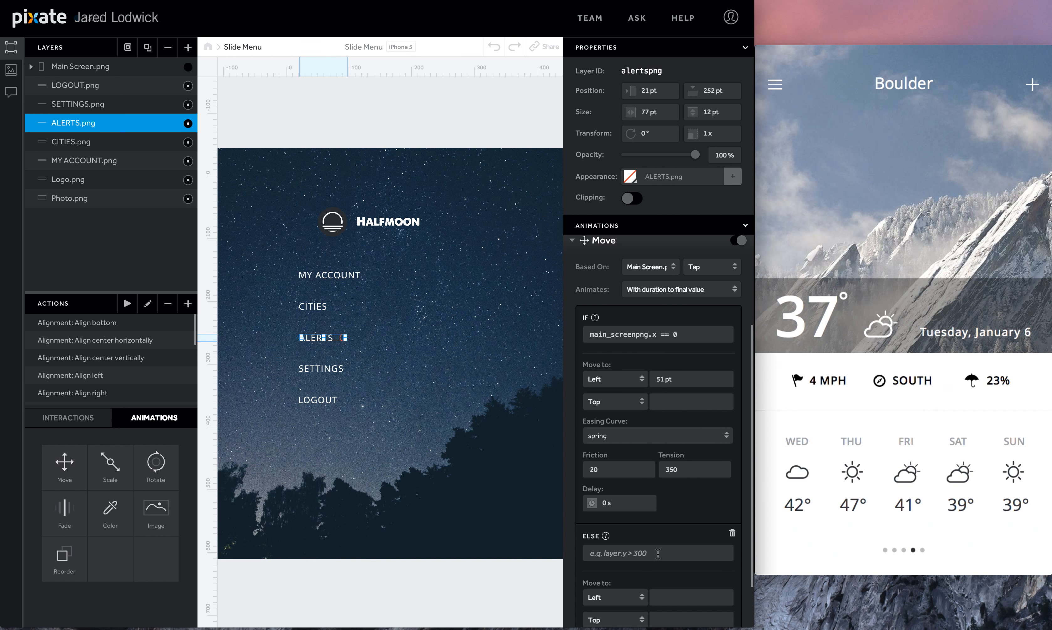
left_click(658, 554)
key("super+v")
scroll(661, 512, "down", 5)
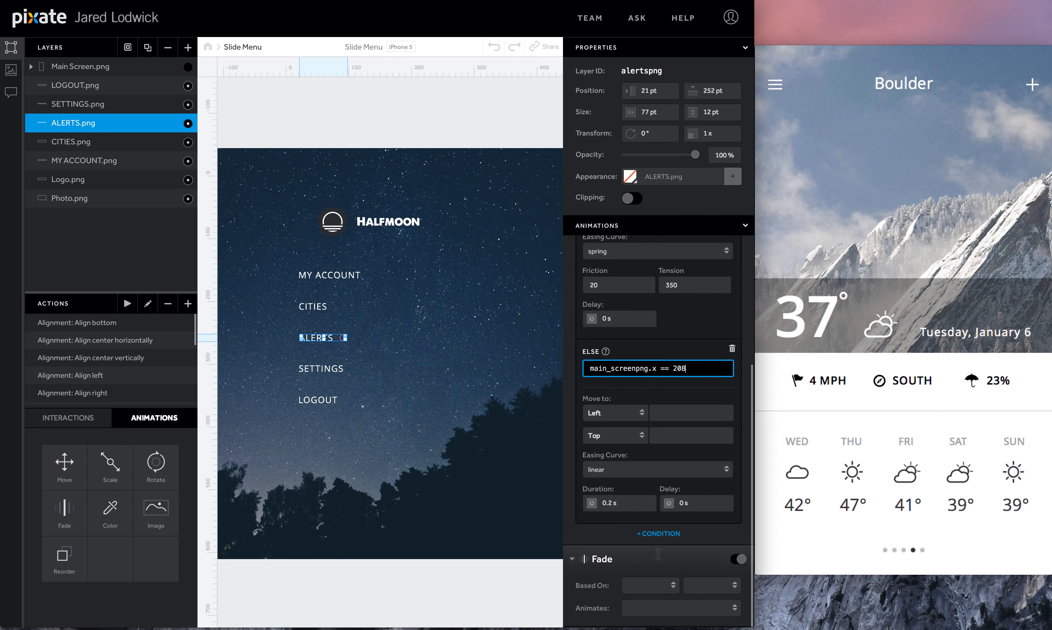
Step: Set the Left destination of ALERTS.png's second Move condition to 21 pt
left_click(676, 419)
type("21")
Step: Add a second condition, main_screenpng.x == 208, to the CITIES.png Move animation with a Left destination of 21 pt
left_click(110, 147)
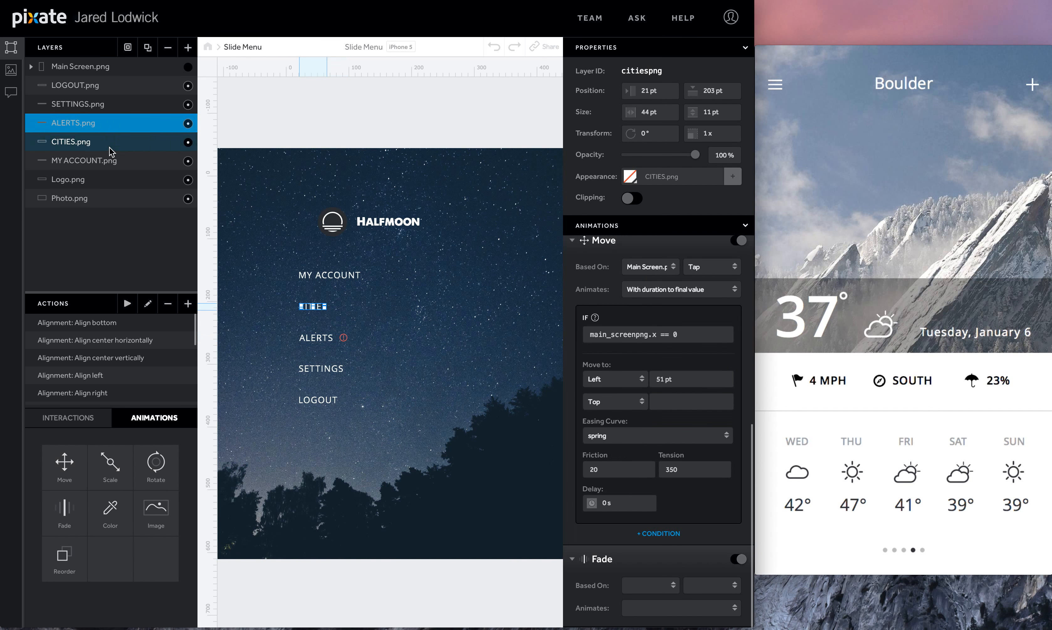
left_click(658, 533)
scroll(656, 535, "down", 4)
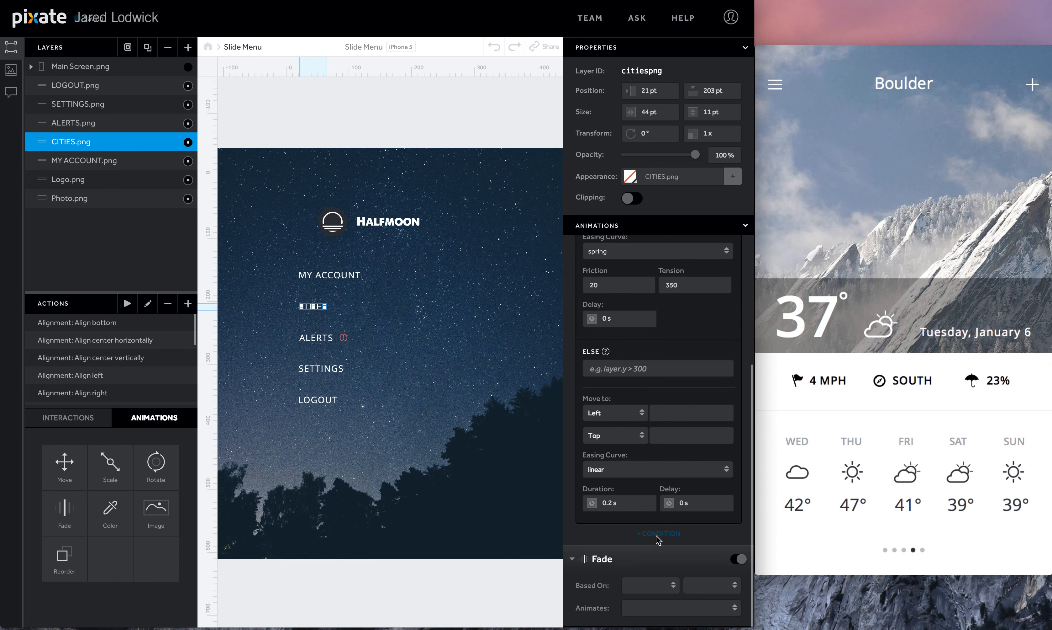
left_click(657, 369)
type("21")
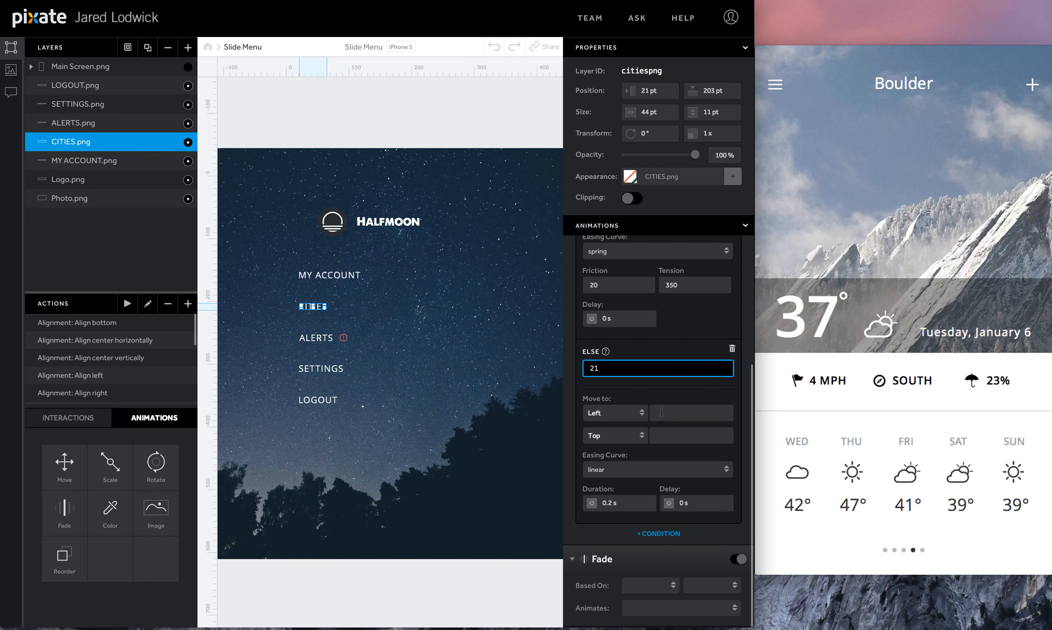
left_click(662, 411)
double_click(647, 374)
type("main_screenpng.x == 208")
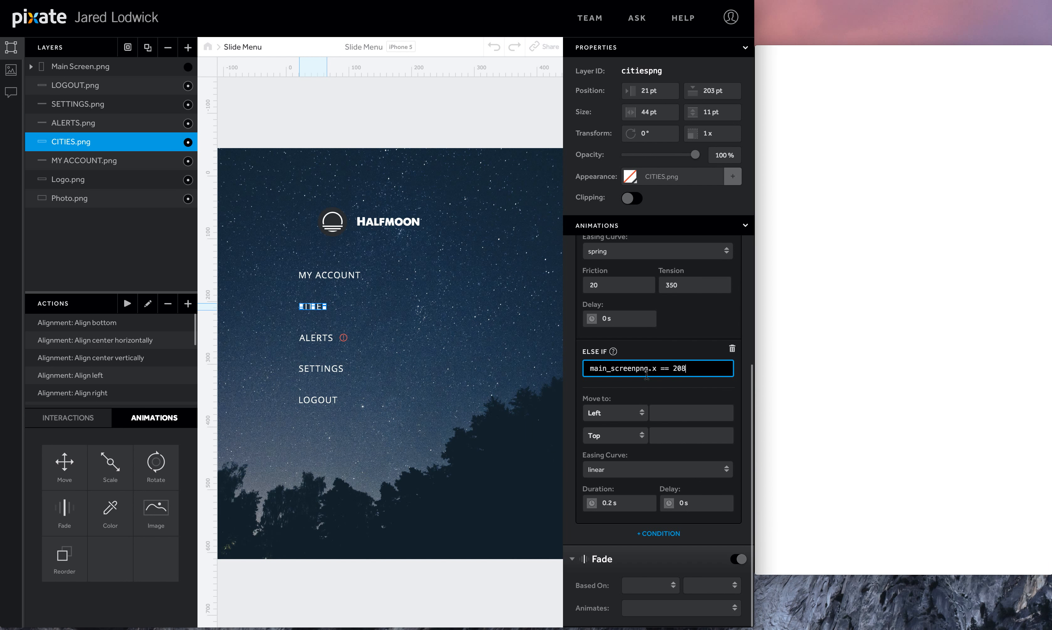
key("Tab")
type("21")
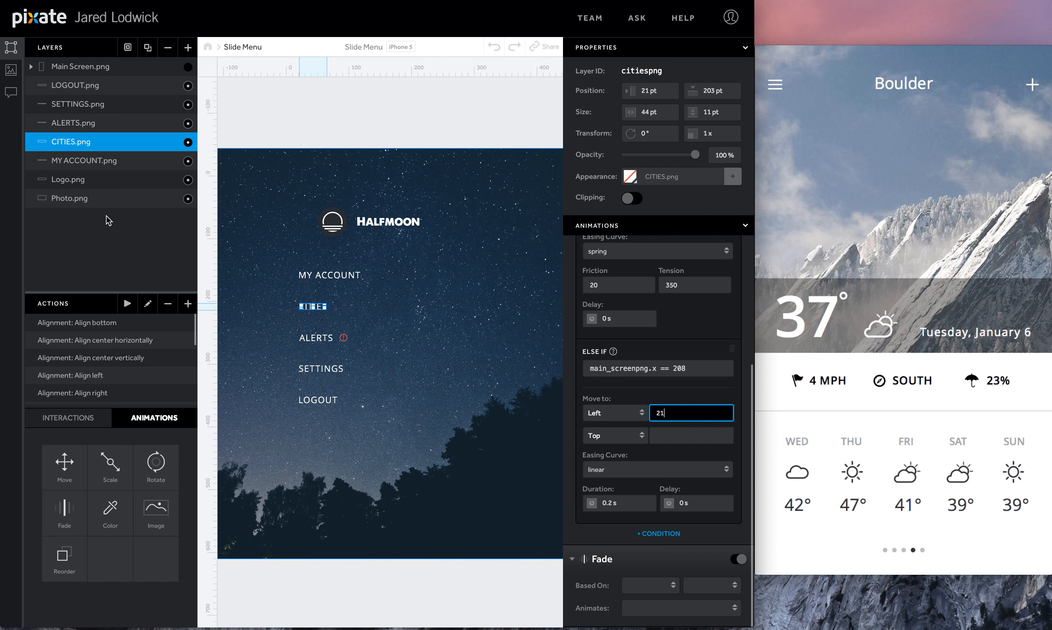
Step: Add a second condition, main_screenpng.x == 208, to the MY ACCOUNT.png Move animation with a Left destination of 21 pt
left_click(91, 165)
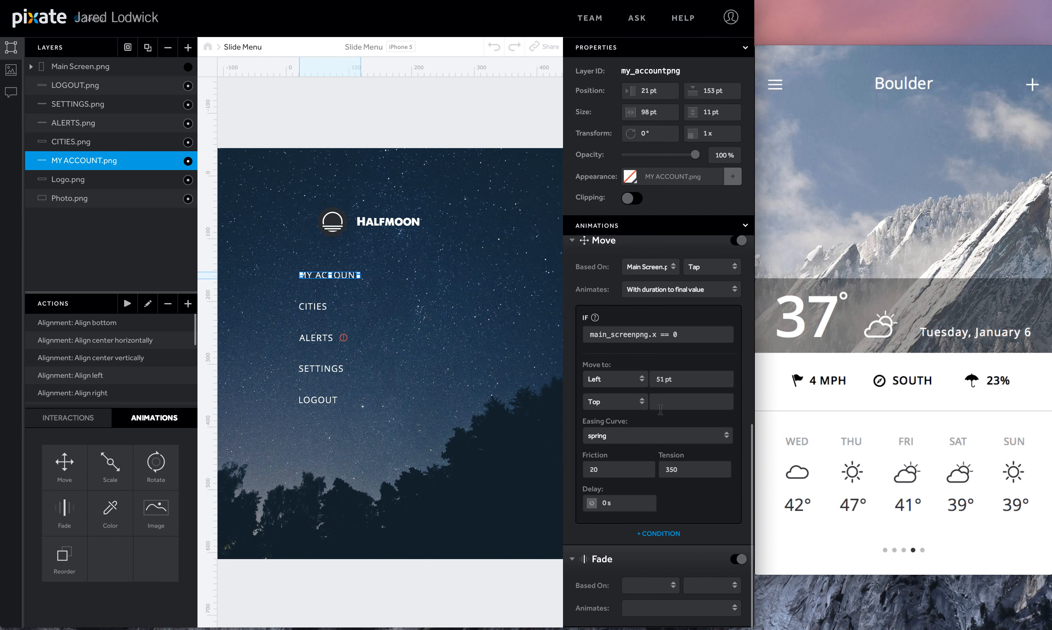
scroll(655, 532, "down", 4)
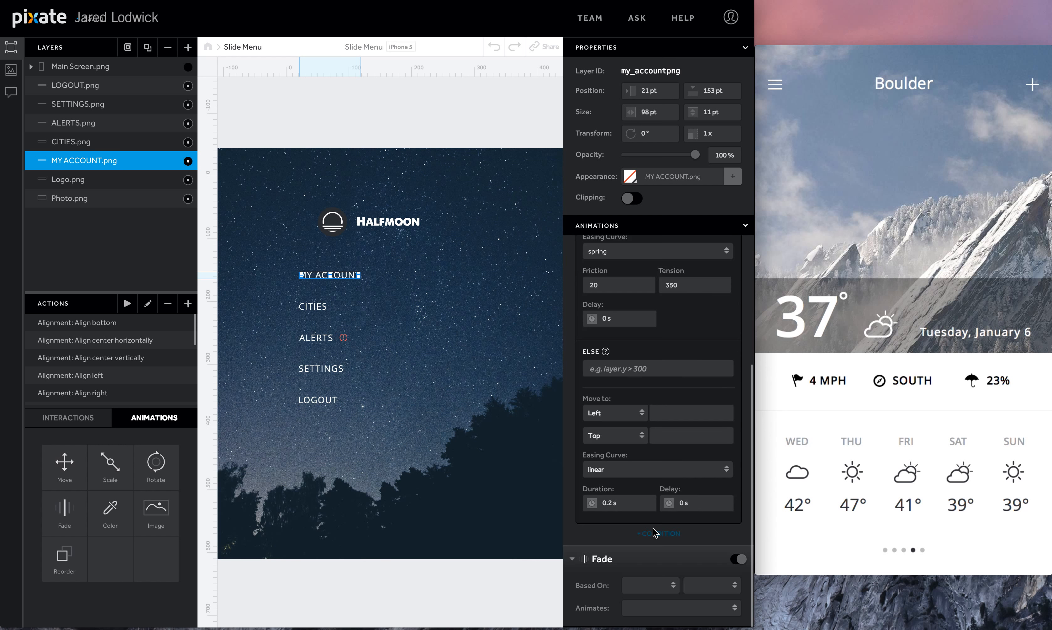
left_click(652, 371)
type("main_screenpng.x == 208")
left_click(667, 411)
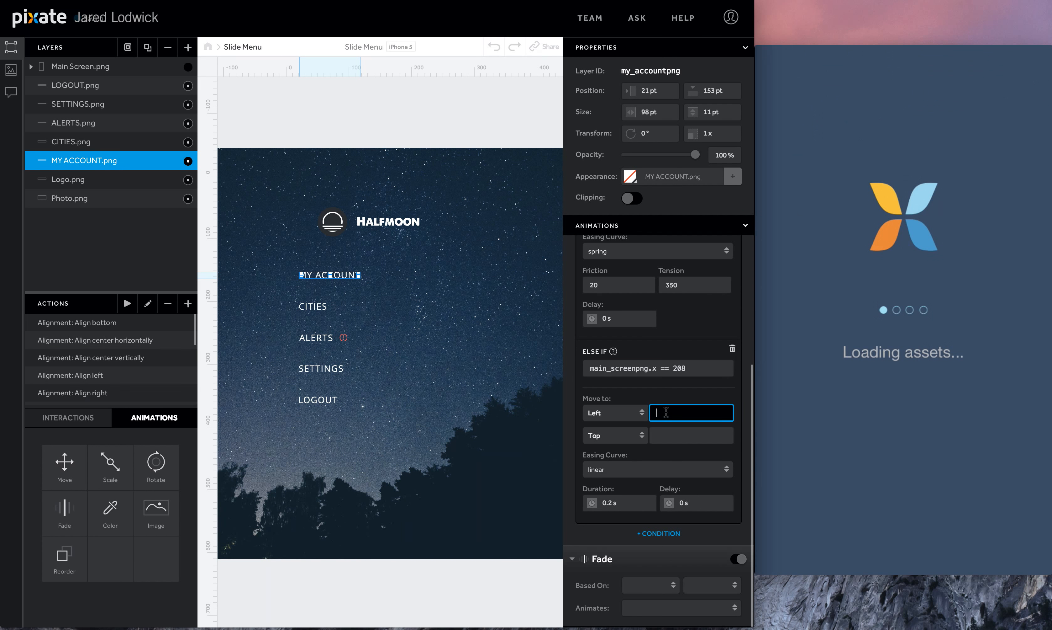
type("21")
key("Return")
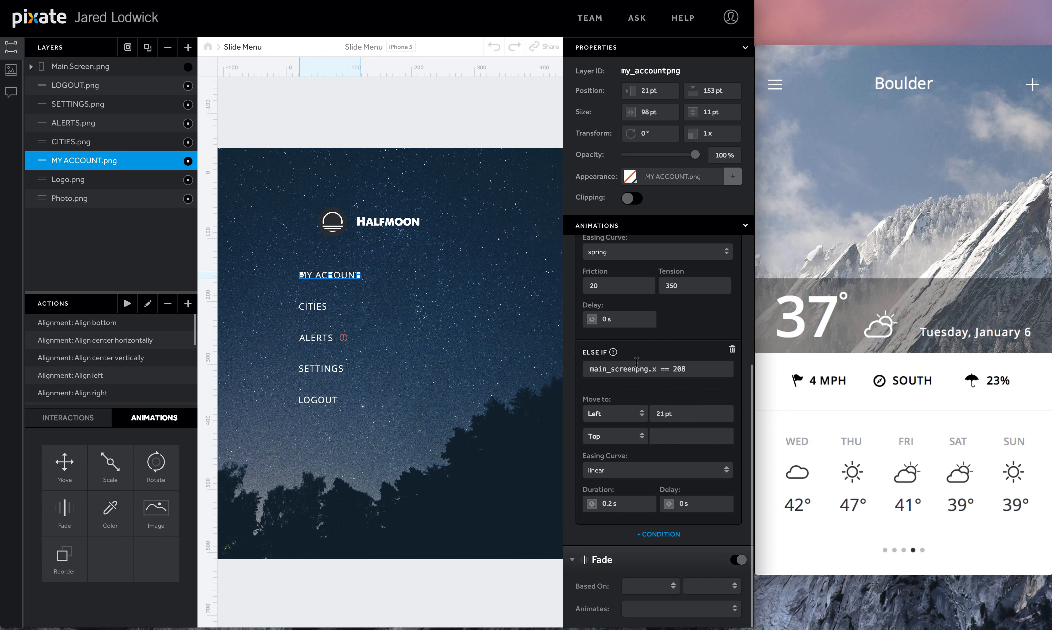
Step: Set the delays of MY ACCOUNT.png's Move animation to 0.1 s for the first condition and 0.5 s for the second
scroll(641, 354, "up", 5)
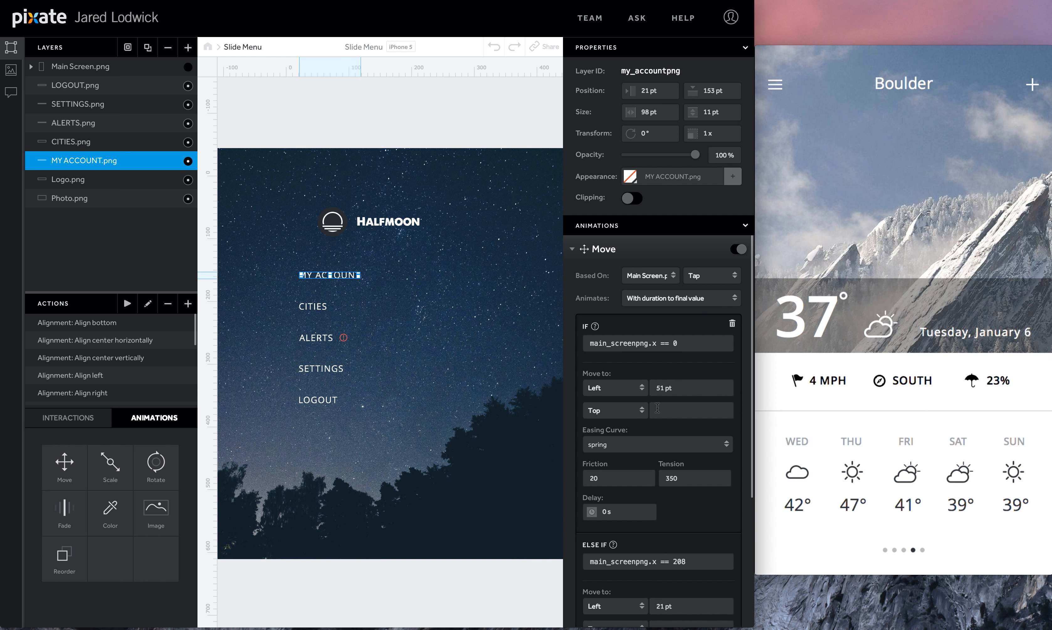
scroll(664, 376, "down", 2)
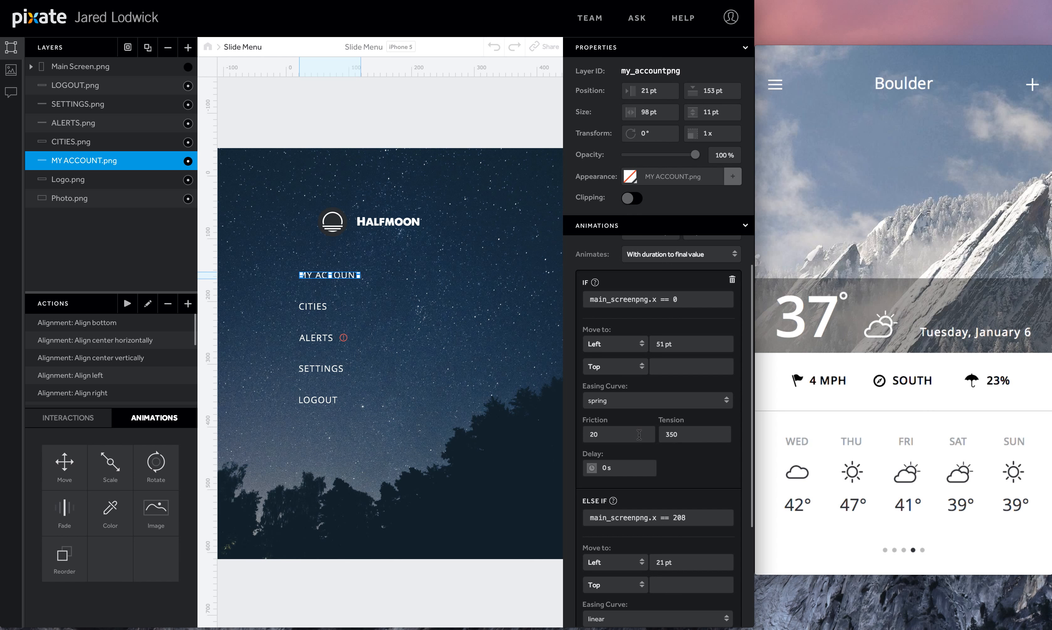
scroll(684, 465, "down", 3)
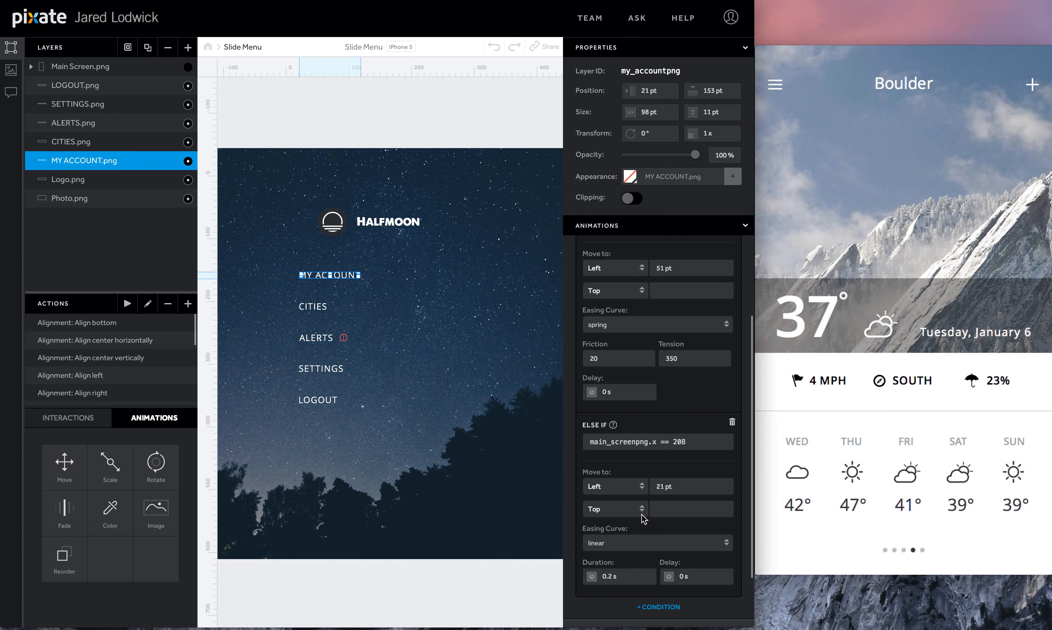
scroll(644, 518, "down", 1)
scroll(644, 518, "up", 5)
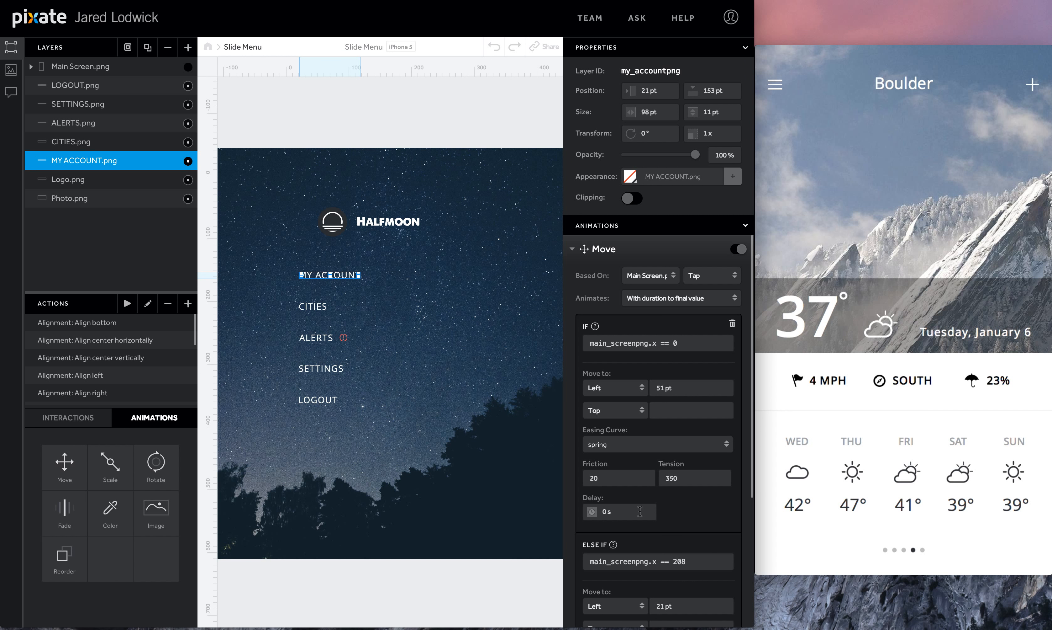
left_click(649, 511)
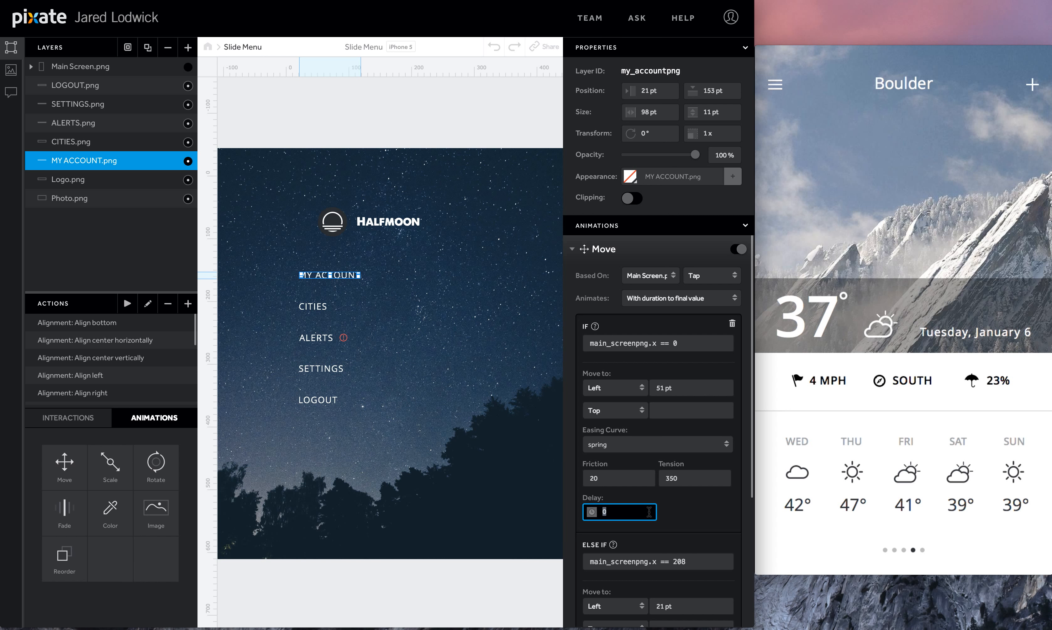
type(".1")
scroll(650, 498, "down", 3)
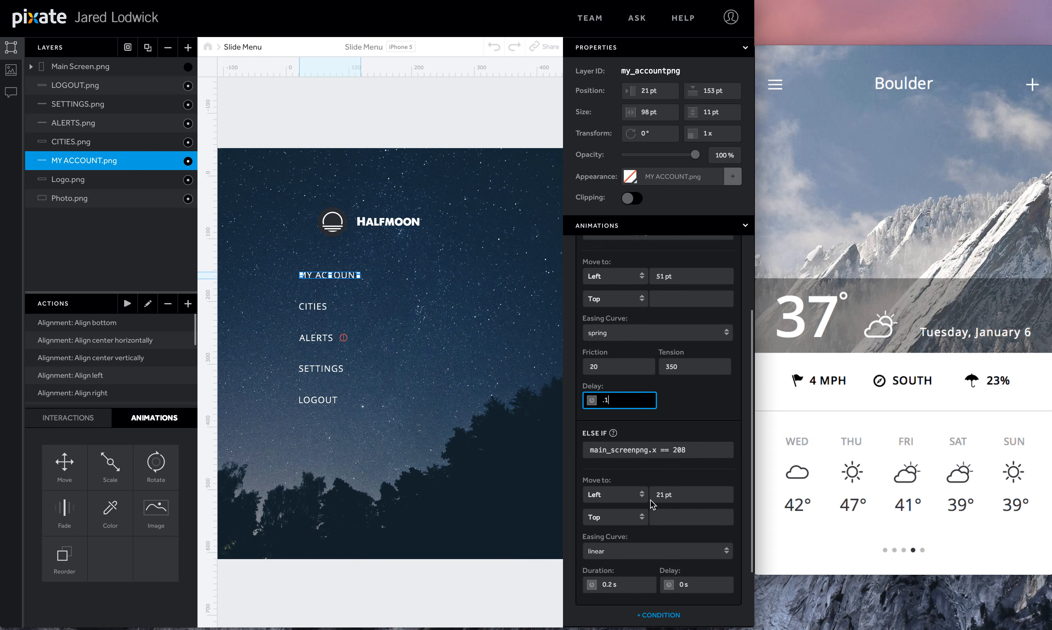
scroll(650, 499, "down", 1)
left_click(704, 537)
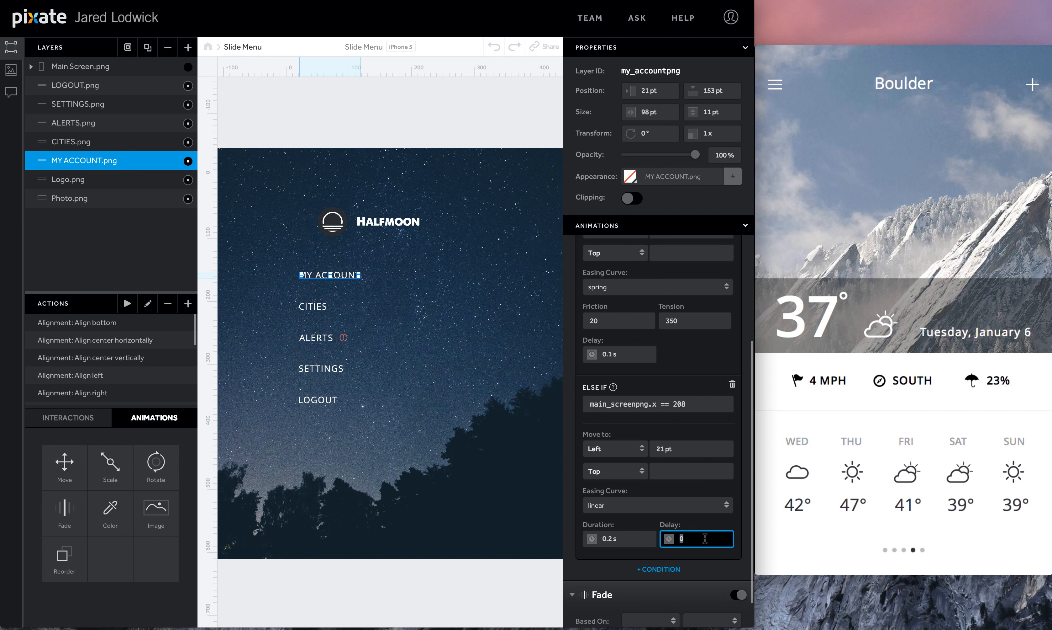
type(".5")
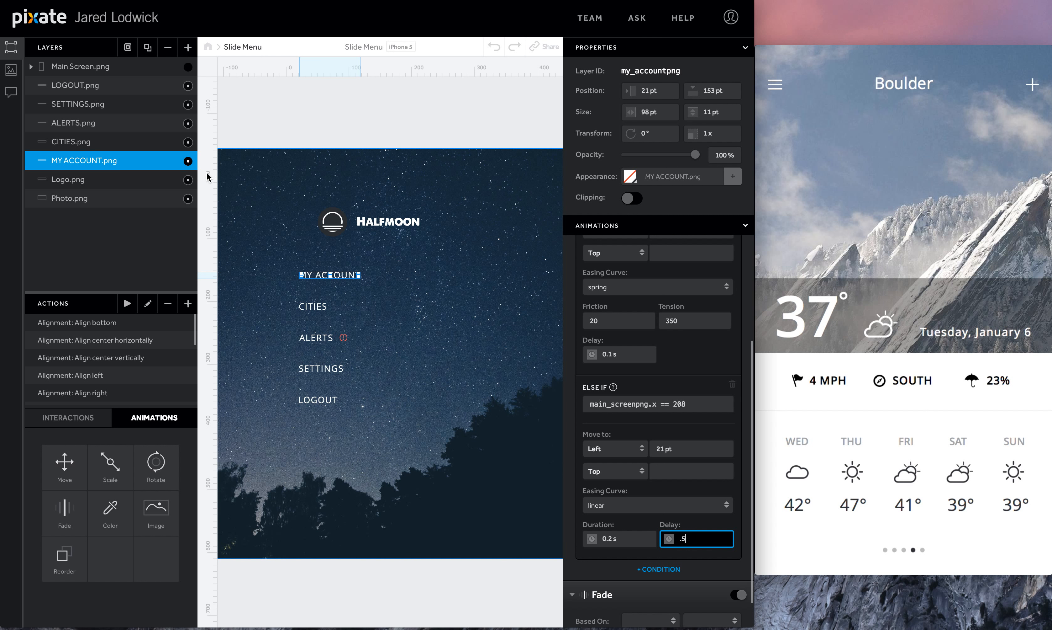
Step: Set the delays of CITIES.png's Move animation to 0.15 s for the first condition and 0.5 s for the second
left_click(99, 142)
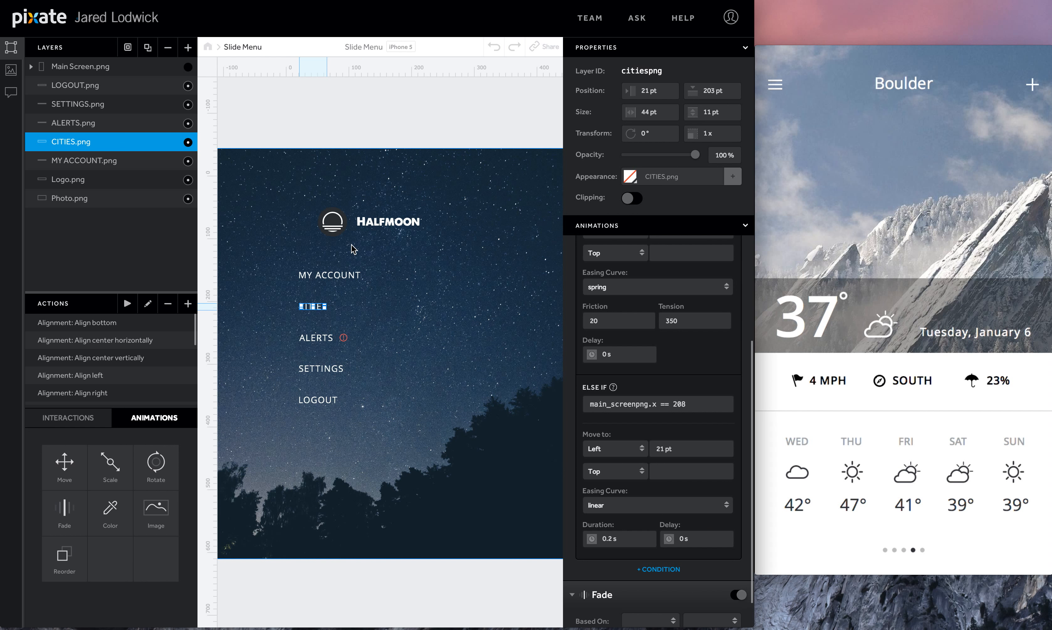
scroll(585, 294, "up", 5)
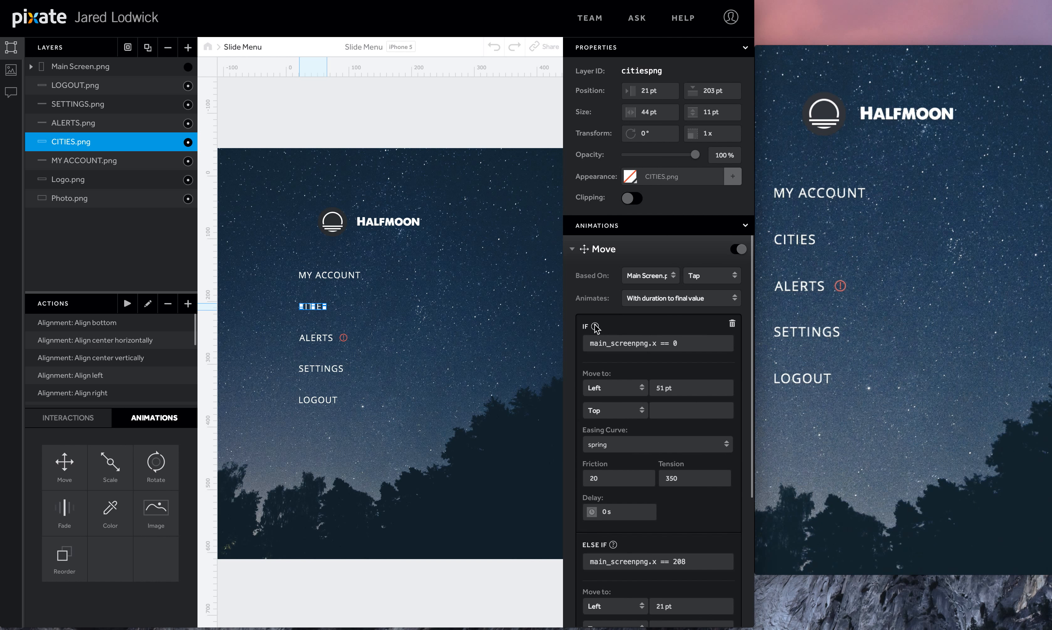
left_click(626, 516)
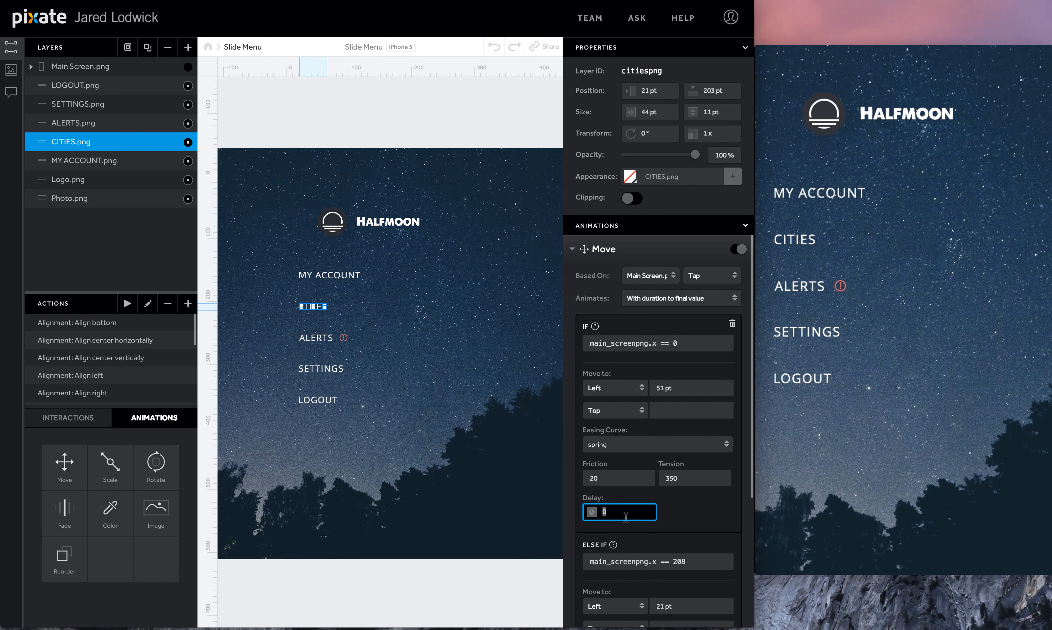
type(".15")
scroll(679, 537, "down", 3)
scroll(678, 537, "down", 3)
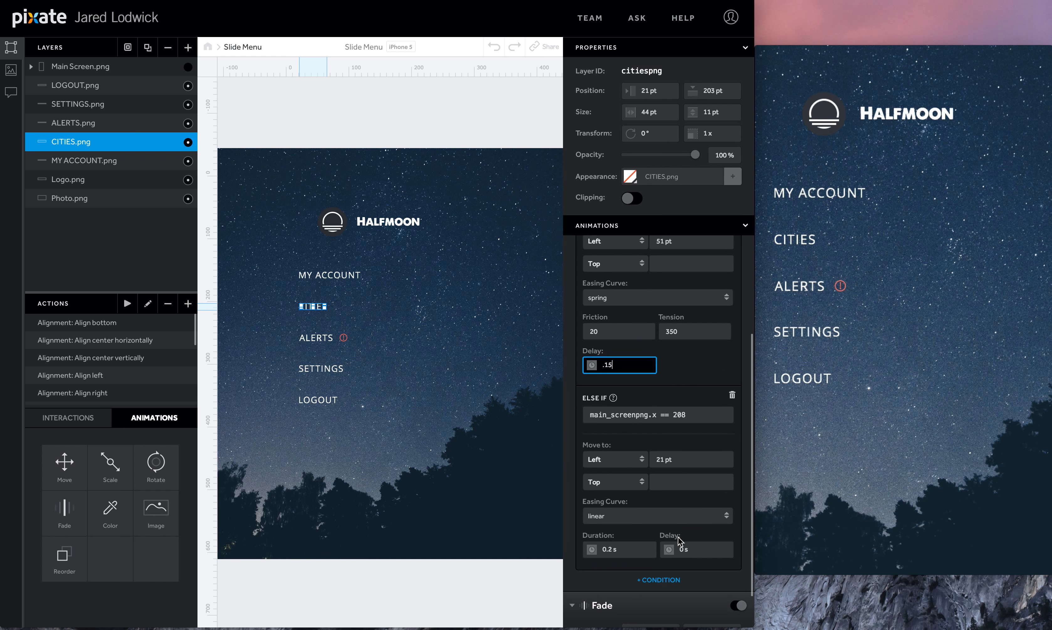
left_click(703, 541)
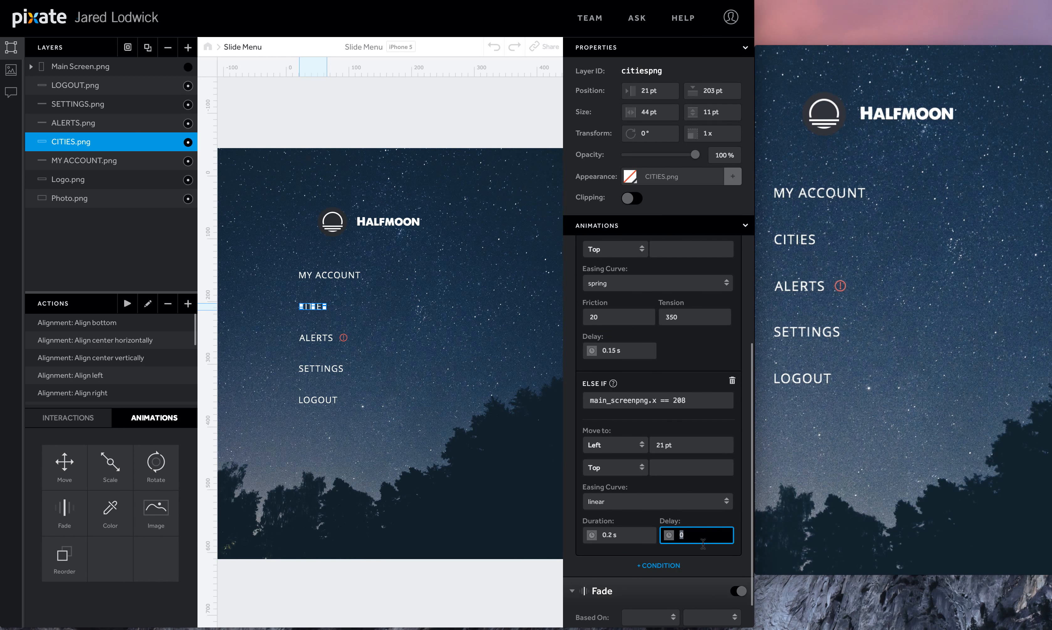
type(".5")
Step: Set the delays of ALERTS.png's Move animation to 0.2 s for the first condition and 0.5 s for the second
left_click(90, 122)
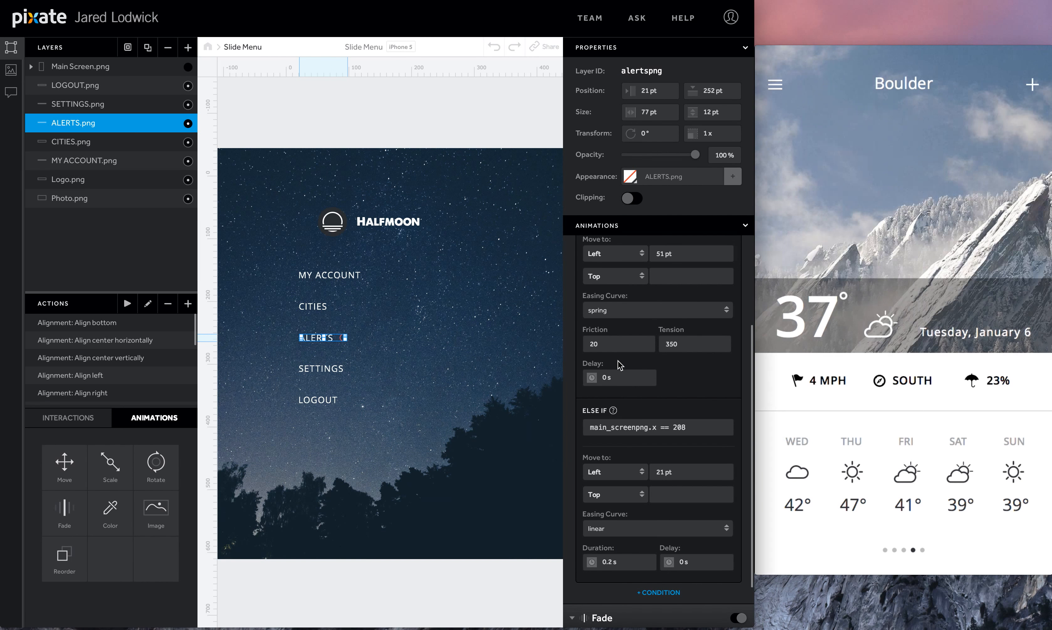
left_click(620, 378)
type(".2")
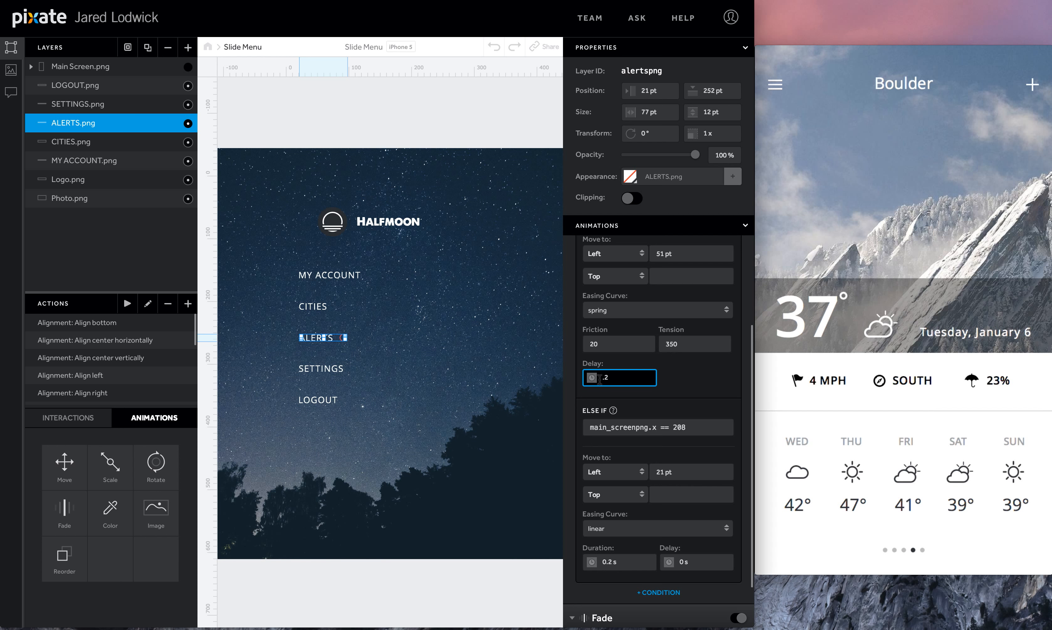
left_click(704, 558)
type(".5")
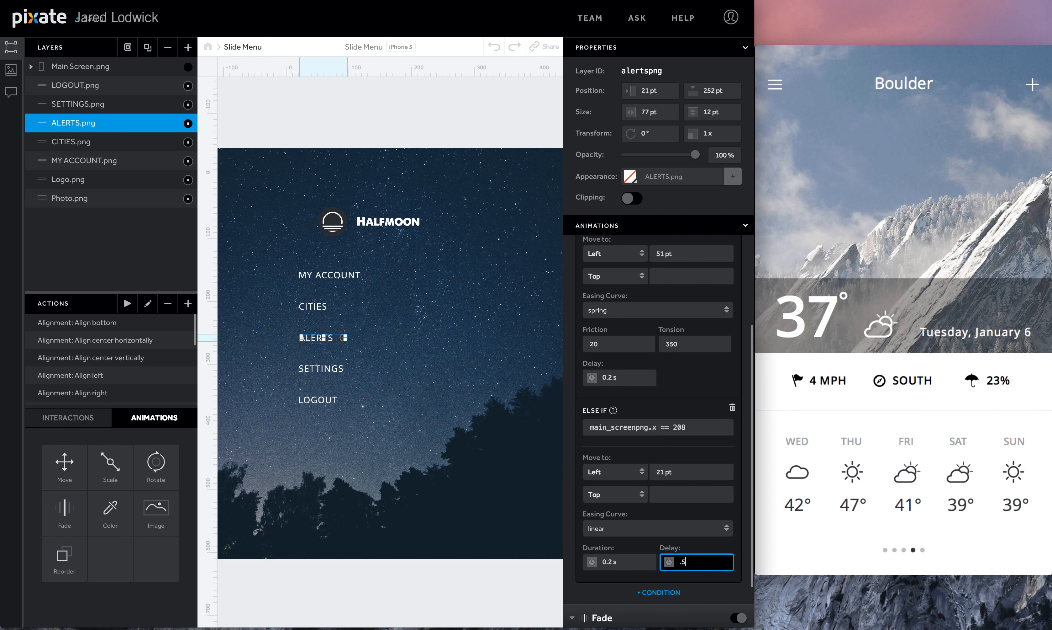
Step: Set the delay of SETTINGS.png's first Move condition to 0.25 s and open the second condition's delay for editing
left_click(112, 110)
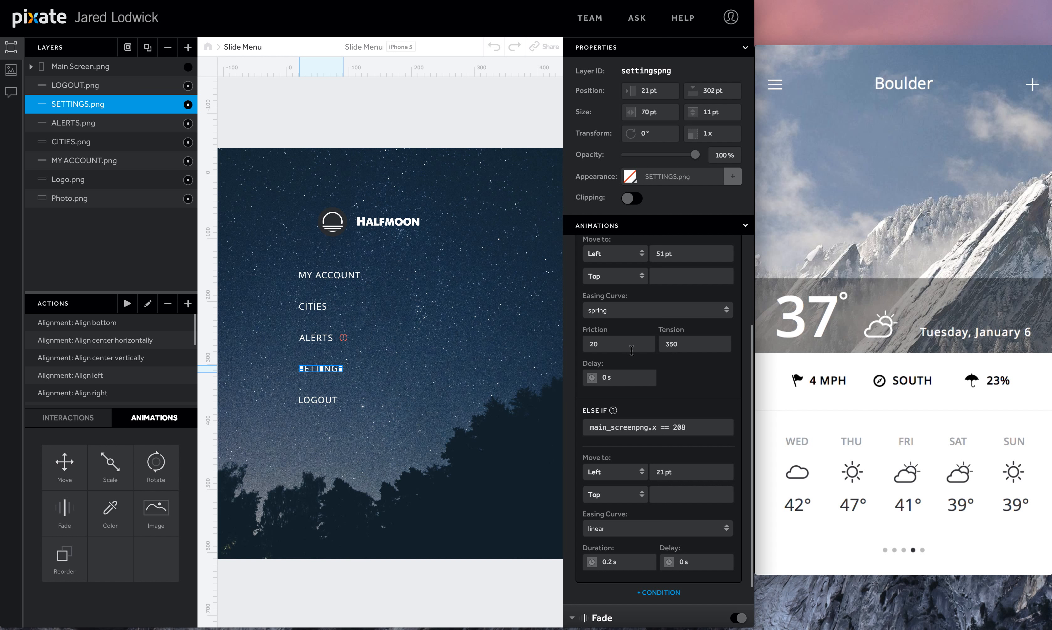
left_click(628, 376)
type(".25")
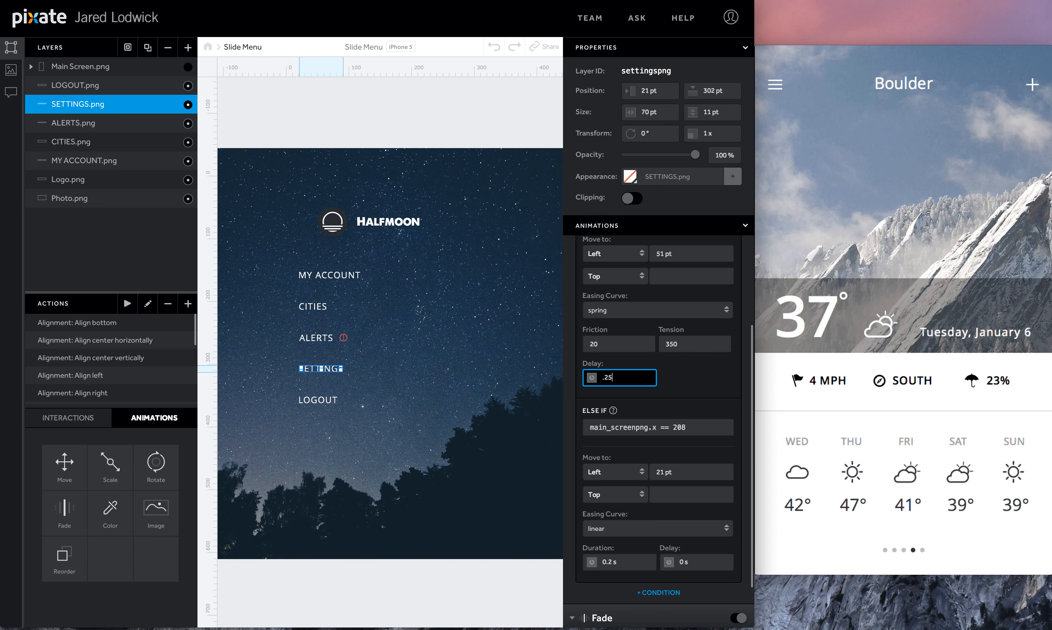
left_click(697, 562)
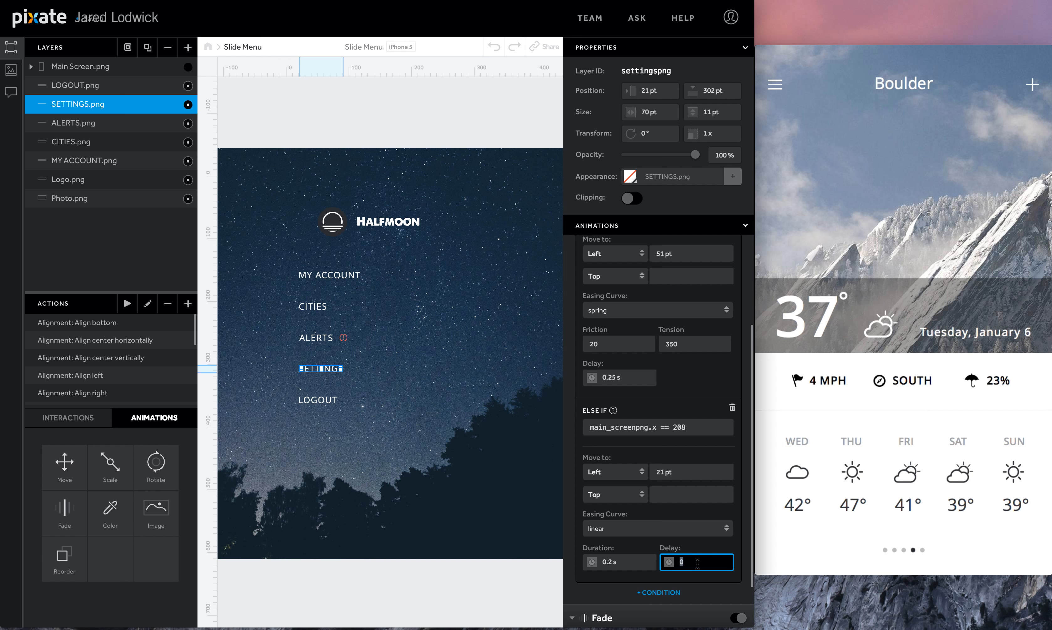
Step: Set the delays of LOGOUT.png's Move animation to 0.3 s for the first condition and 0.5 s for the second
left_click(122, 87)
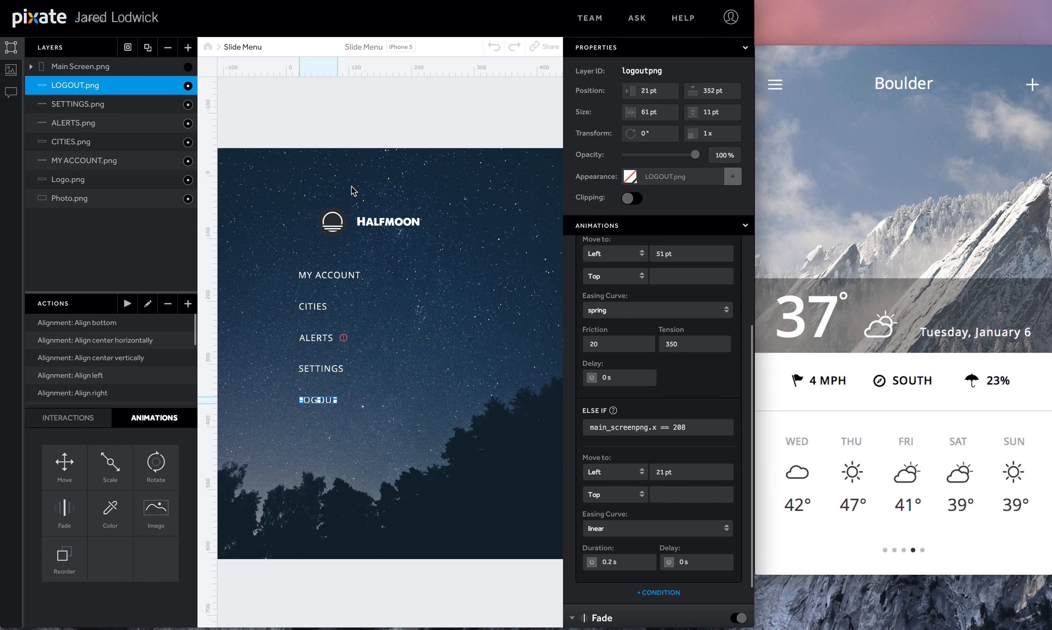
left_click(625, 376)
type(".3")
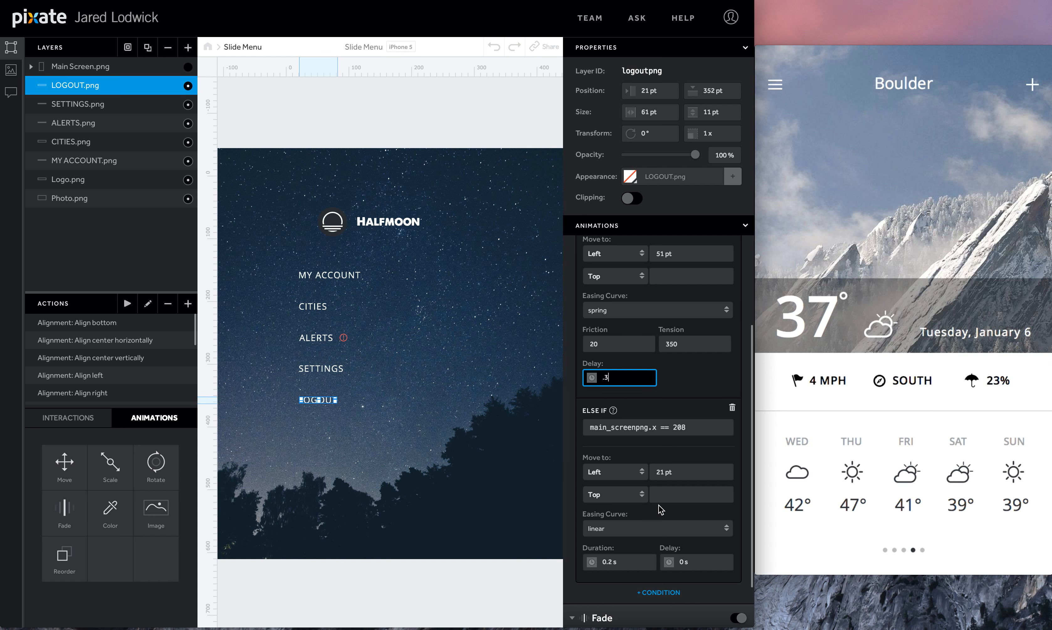
left_click(688, 560)
type(".5")
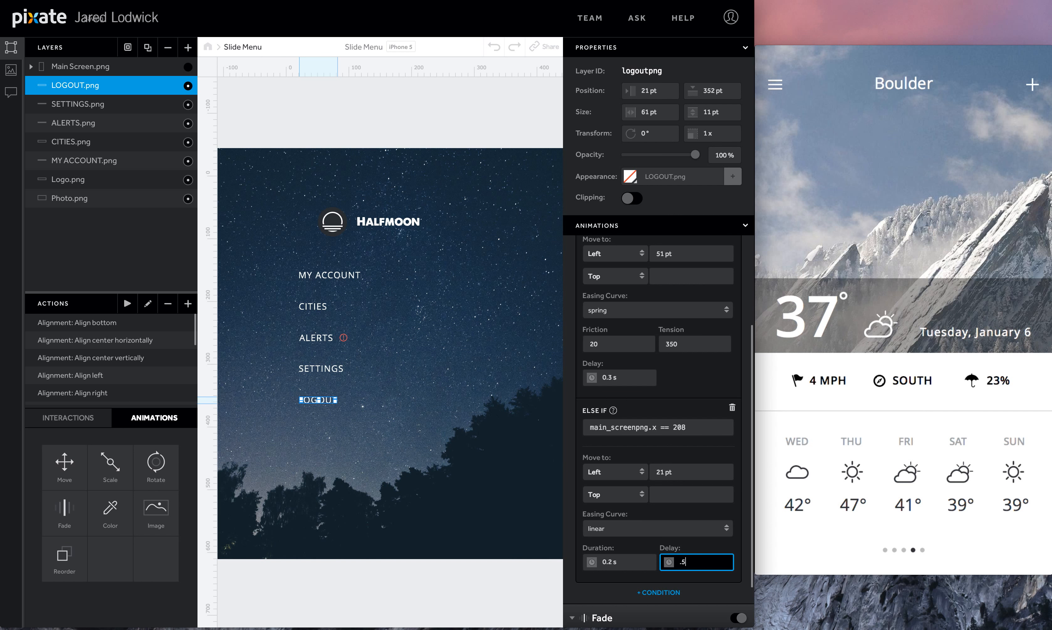
key("Return")
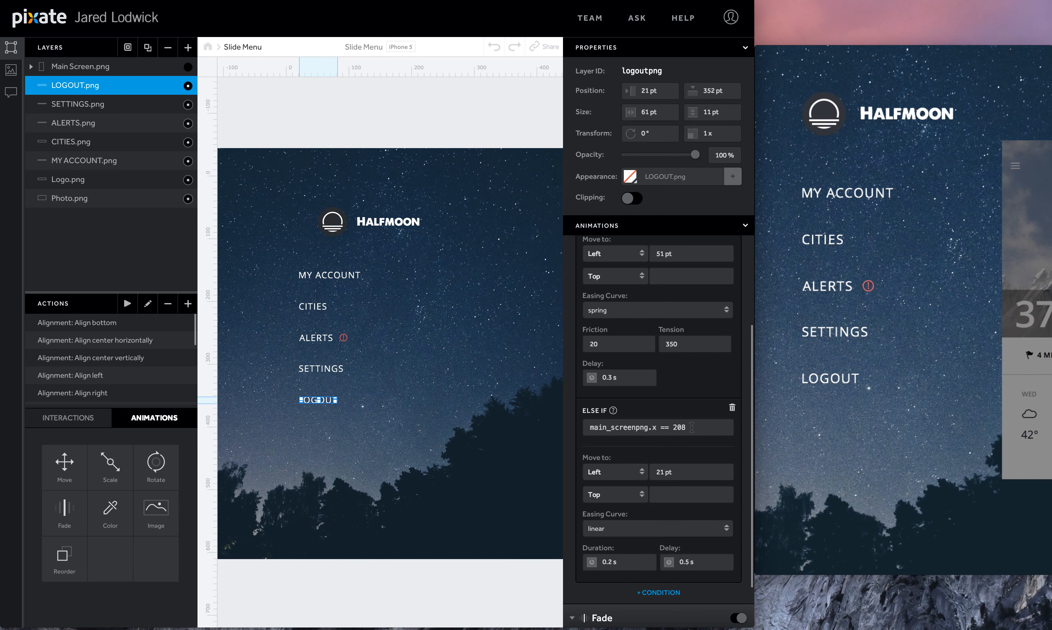
Step: Collapse the Move animation settings of LOGOUT.png, SETTINGS.png, ALERTS.png, CITIES.png and MY ACCOUNT.png
scroll(674, 414, "up", 5)
left_click(572, 248)
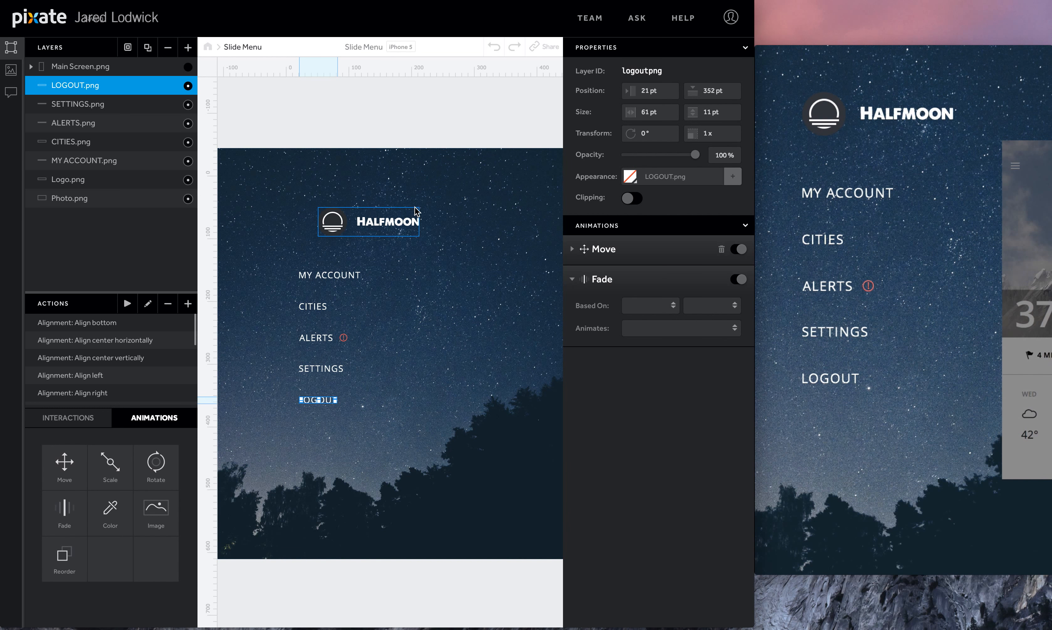
left_click(117, 103)
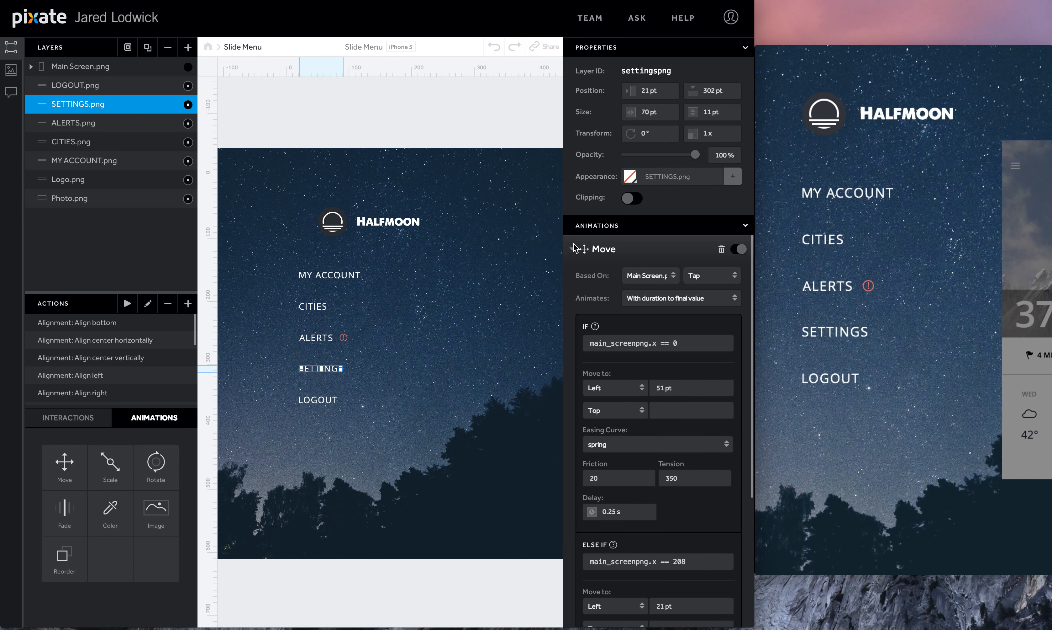
left_click(572, 249)
left_click(128, 122)
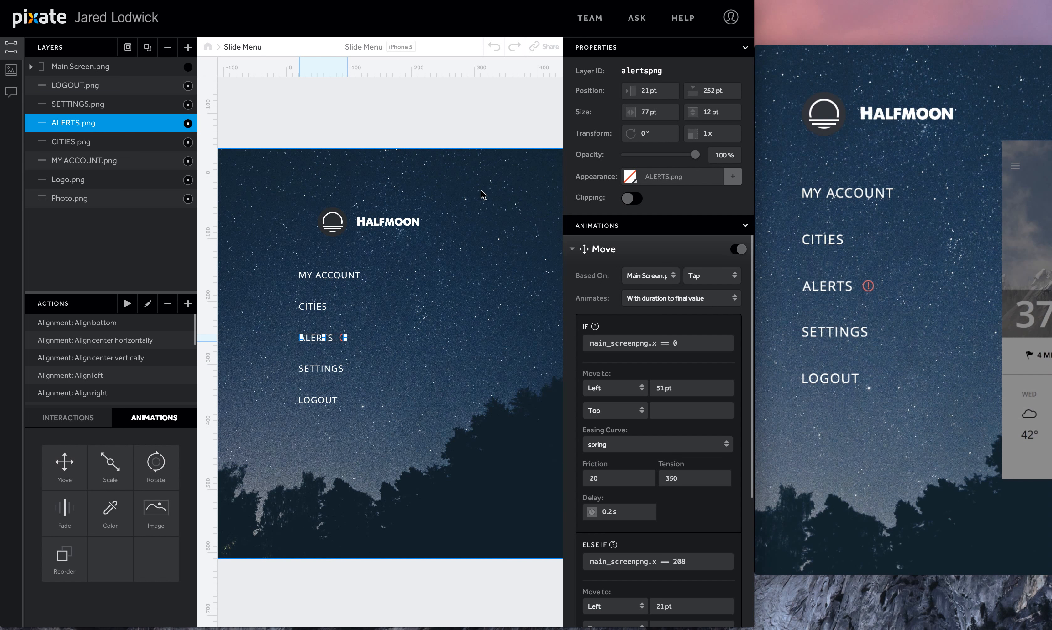
left_click(571, 249)
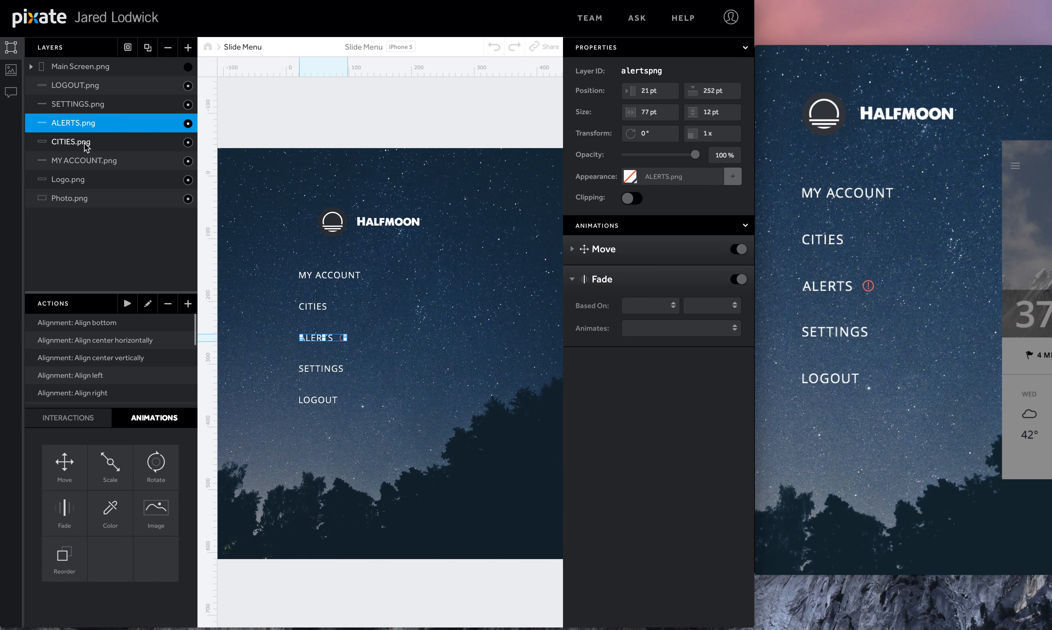
left_click(85, 146)
left_click(574, 248)
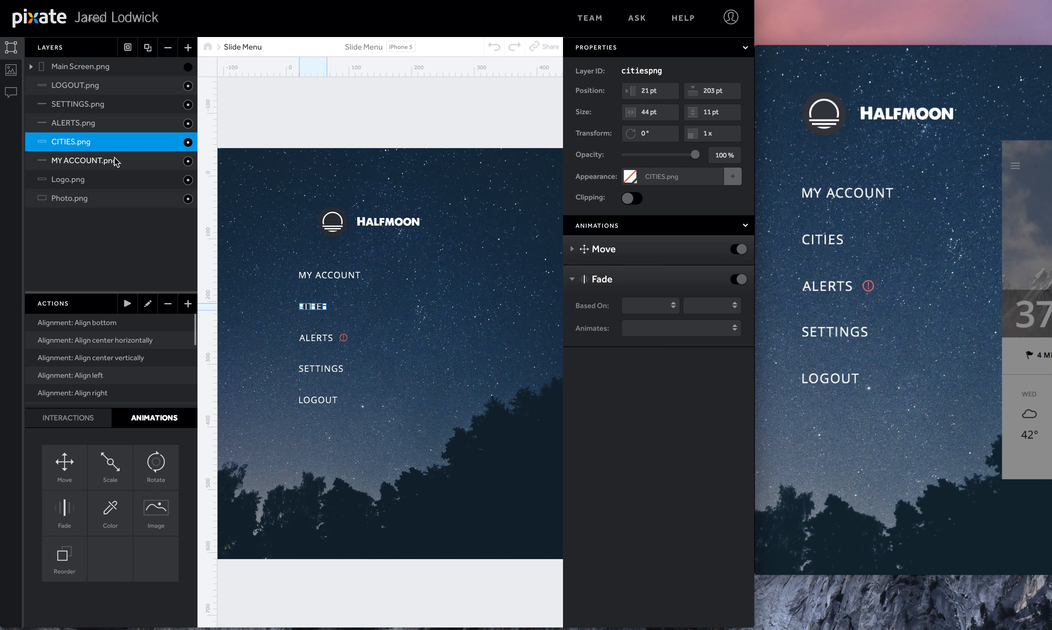
left_click(115, 161)
left_click(572, 249)
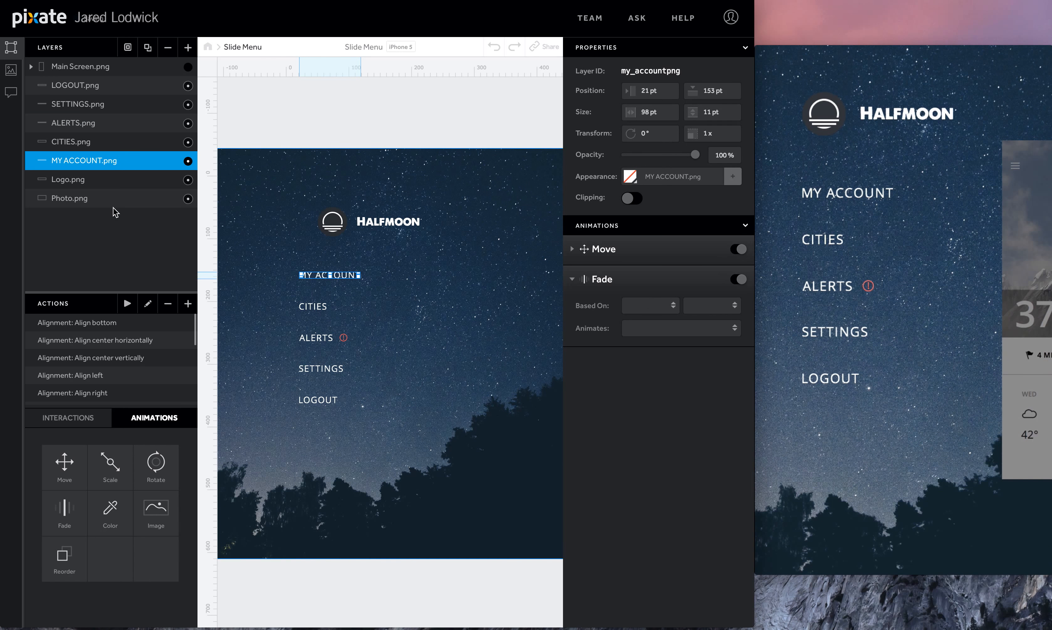
Step: Set the opacity of MY ACCOUNT.png, CITIES.png, ALERTS.png, SETTINGS.png and LOGOUT.png to 0%
left_click_drag(696, 155, 517, 155)
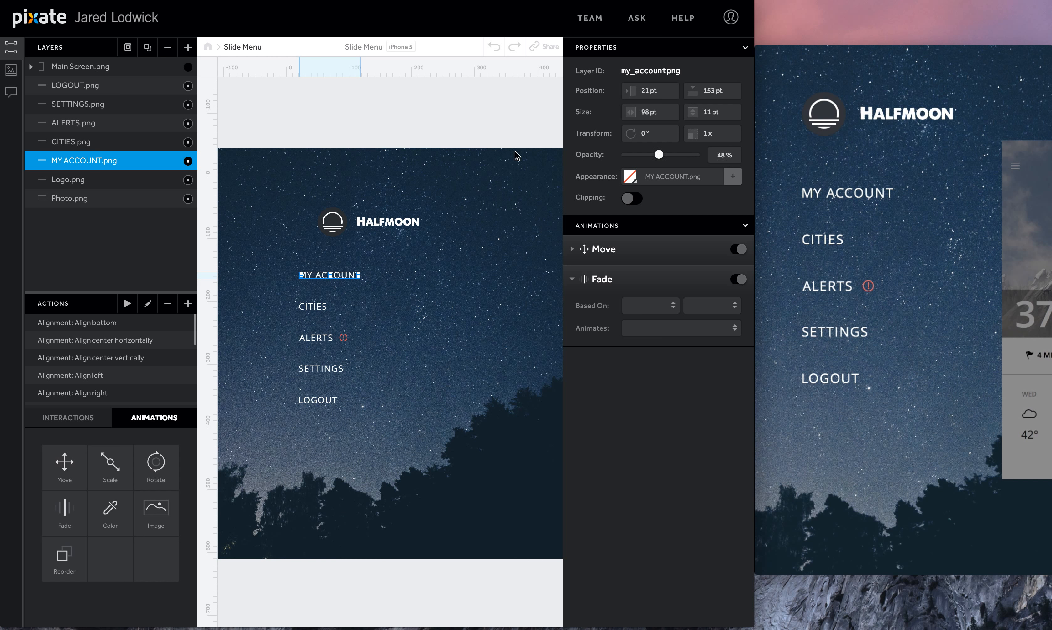
left_click(113, 142)
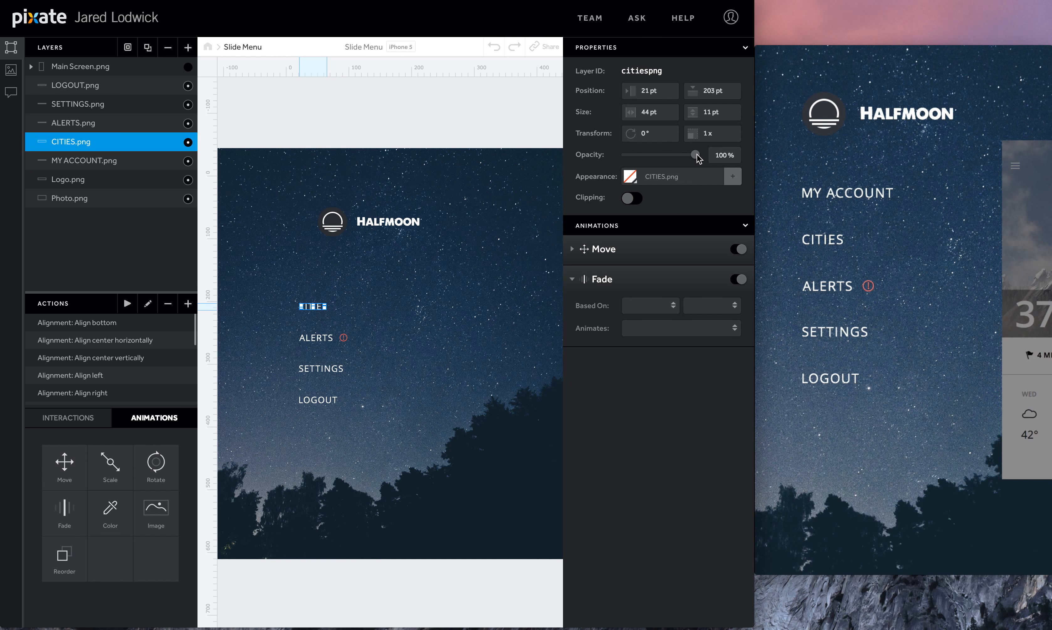
left_click_drag(696, 155, 481, 157)
left_click(66, 124)
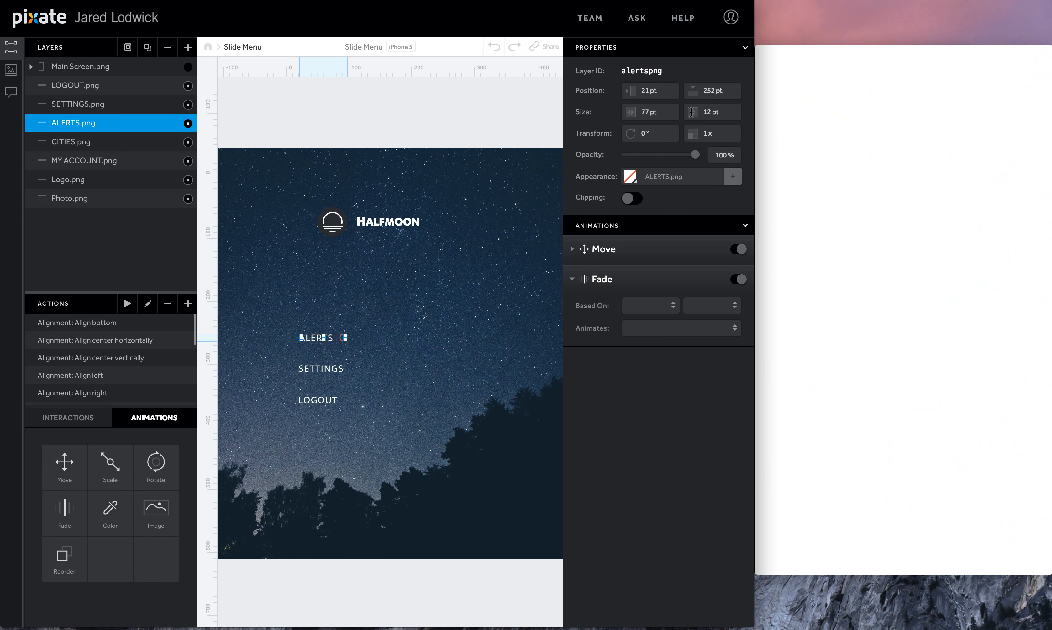
left_click_drag(698, 156, 301, 103)
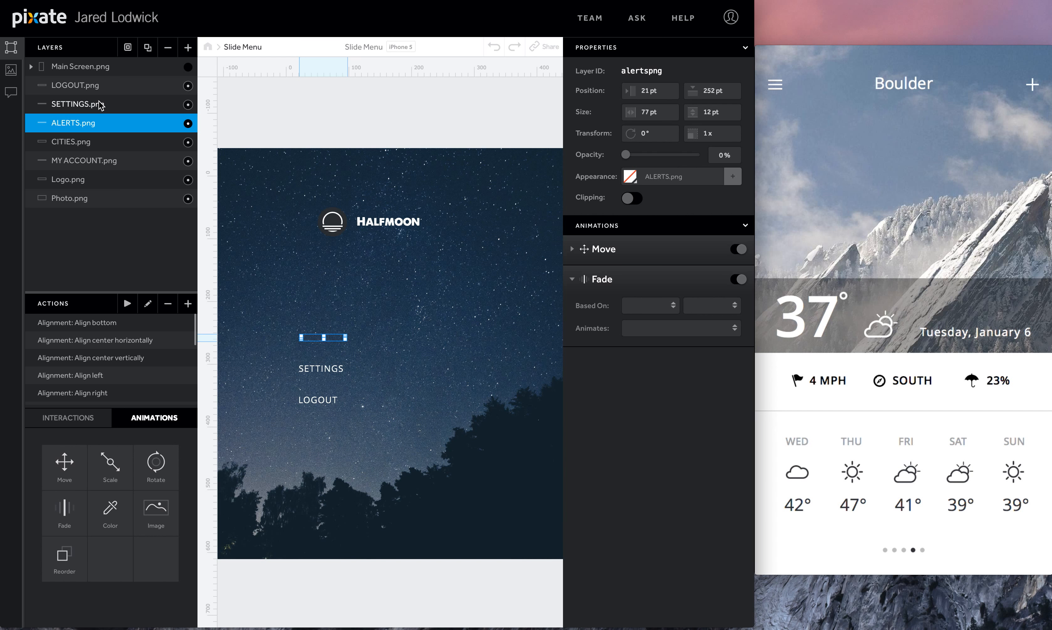
left_click(81, 103)
left_click_drag(695, 153, 461, 152)
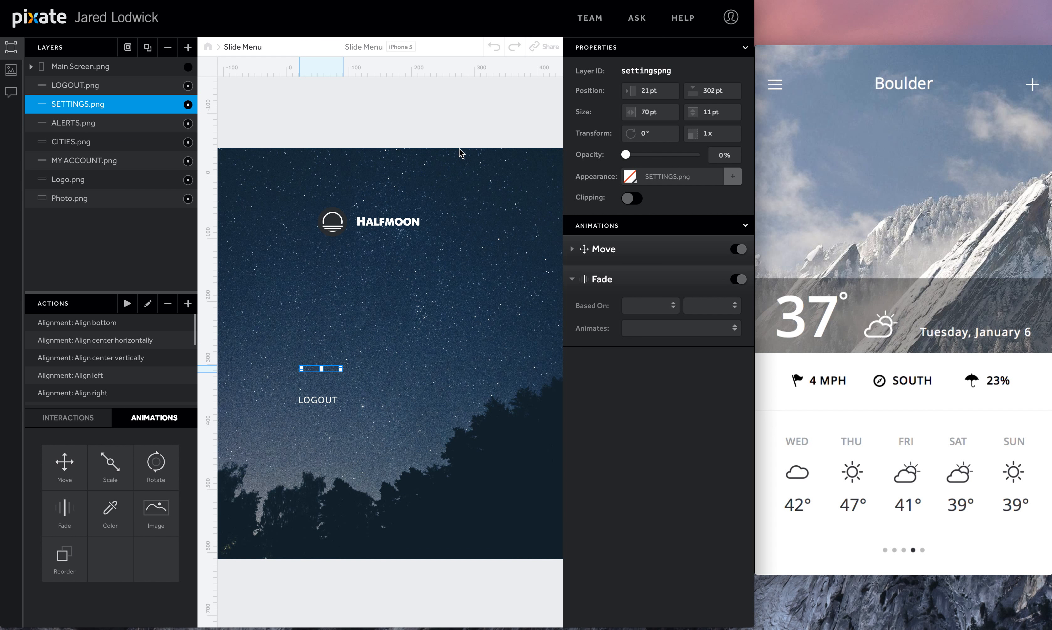
left_click(75, 85)
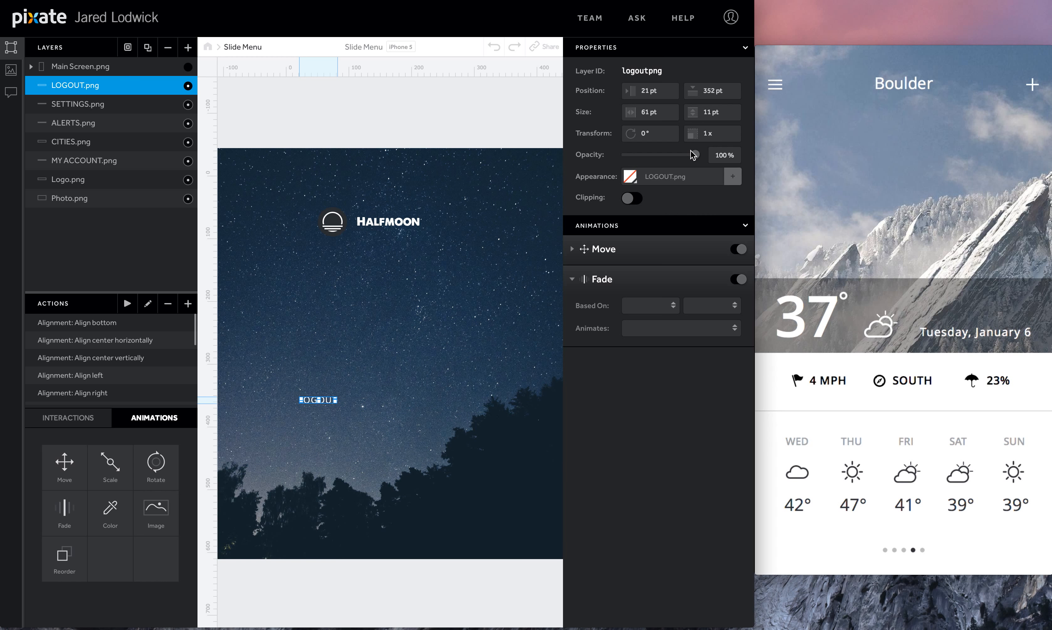
left_click_drag(694, 154, 512, 140)
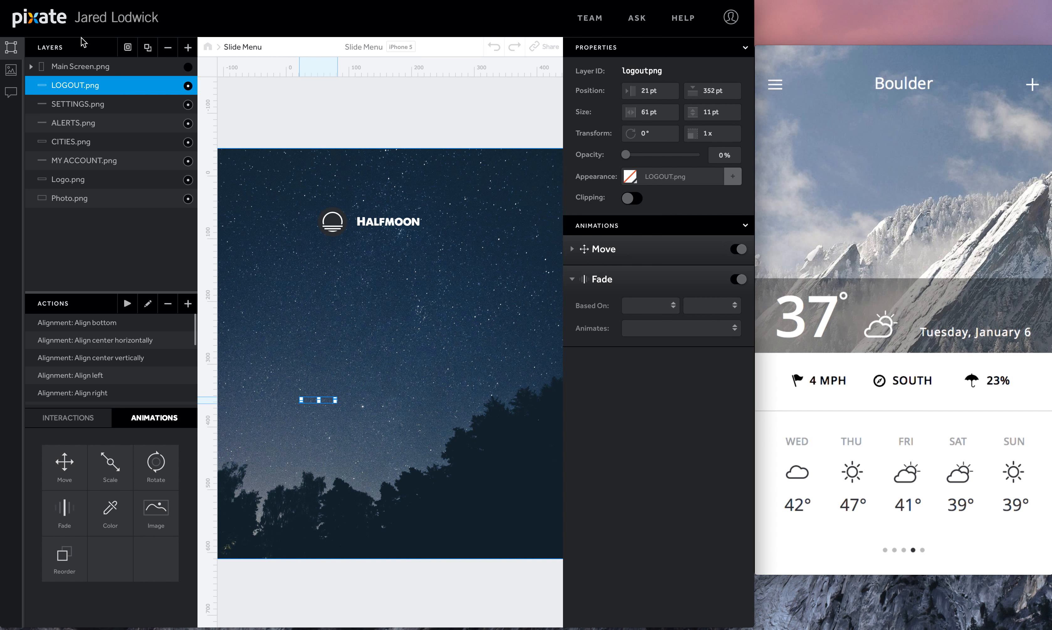
Step: Base MY ACCOUNT.png's Fade animation on a Tap of Main Screen.png
left_click(112, 103)
left_click(109, 181)
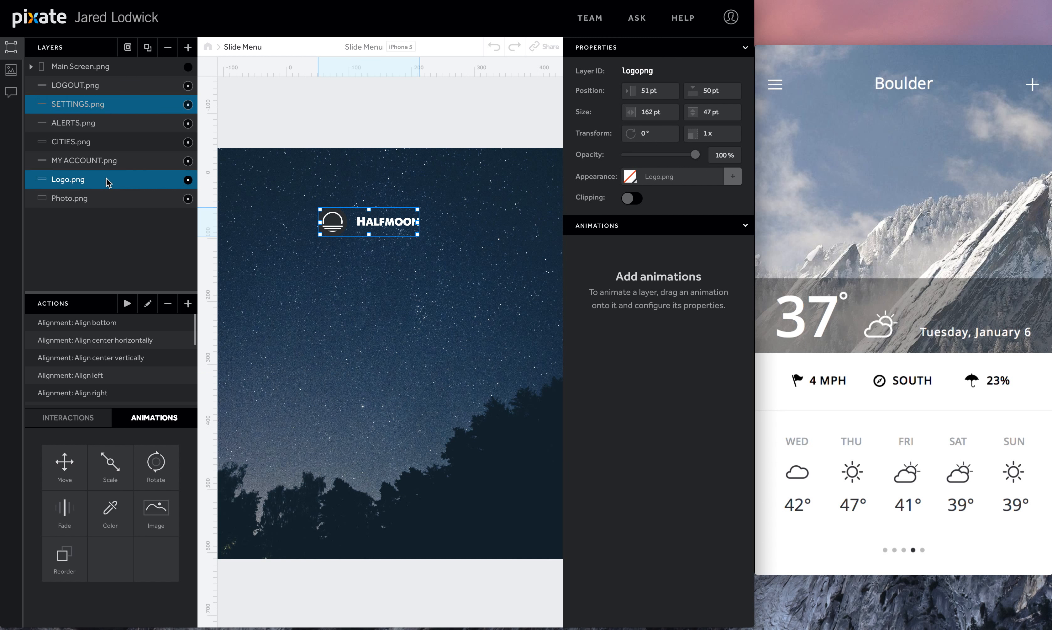
left_click(119, 164)
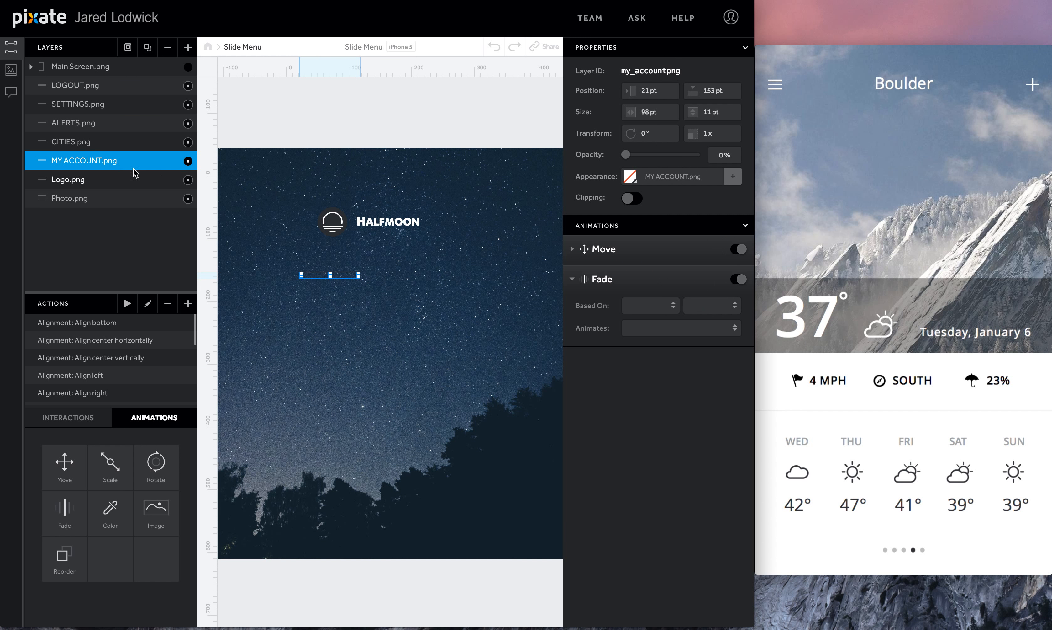
left_click(656, 305)
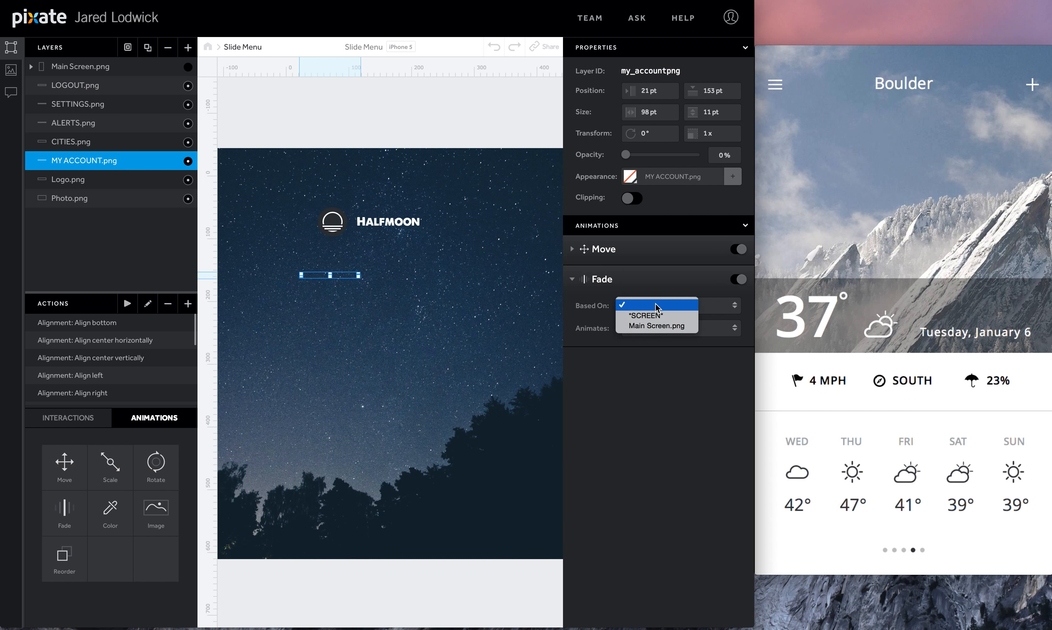
left_click(647, 324)
left_click(709, 305)
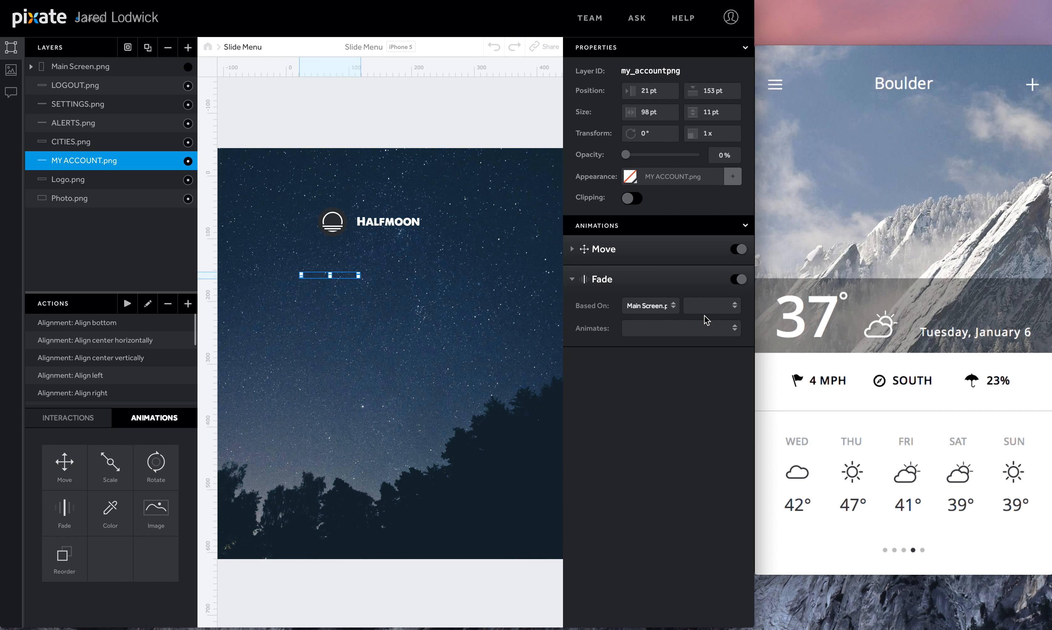
left_click(705, 315)
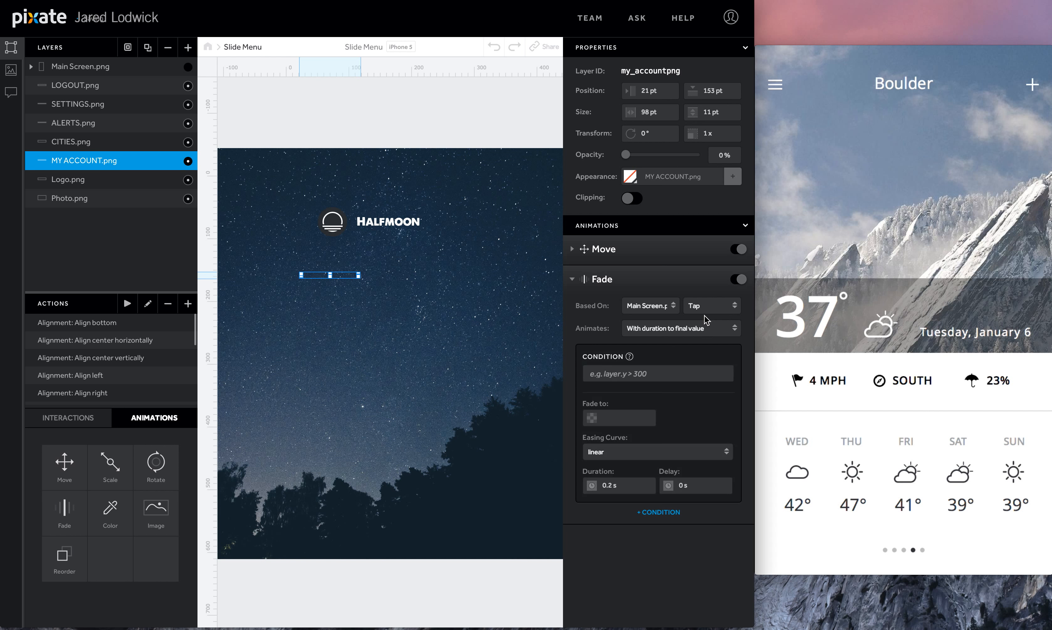
Step: Enter main_screenpng.x == 0 as the condition of MY ACCOUNT.png's Fade animation and copy the expression
left_click(626, 373)
type("main_screenpng.x == 208")
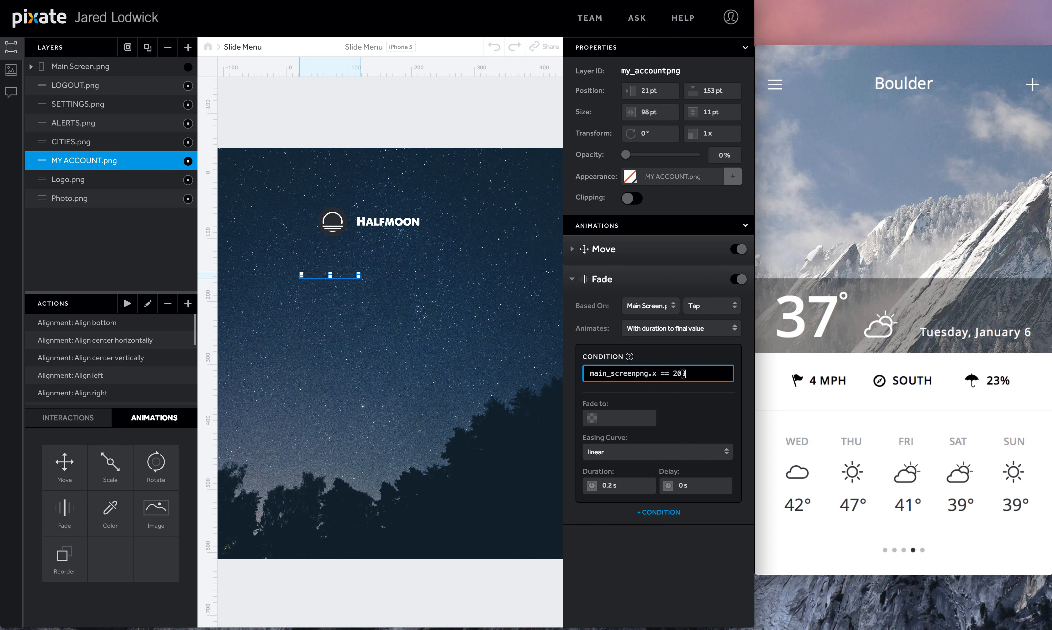
key("BackSpace")
key("BackSpace")
key("super+a")
key("ctrl+c")
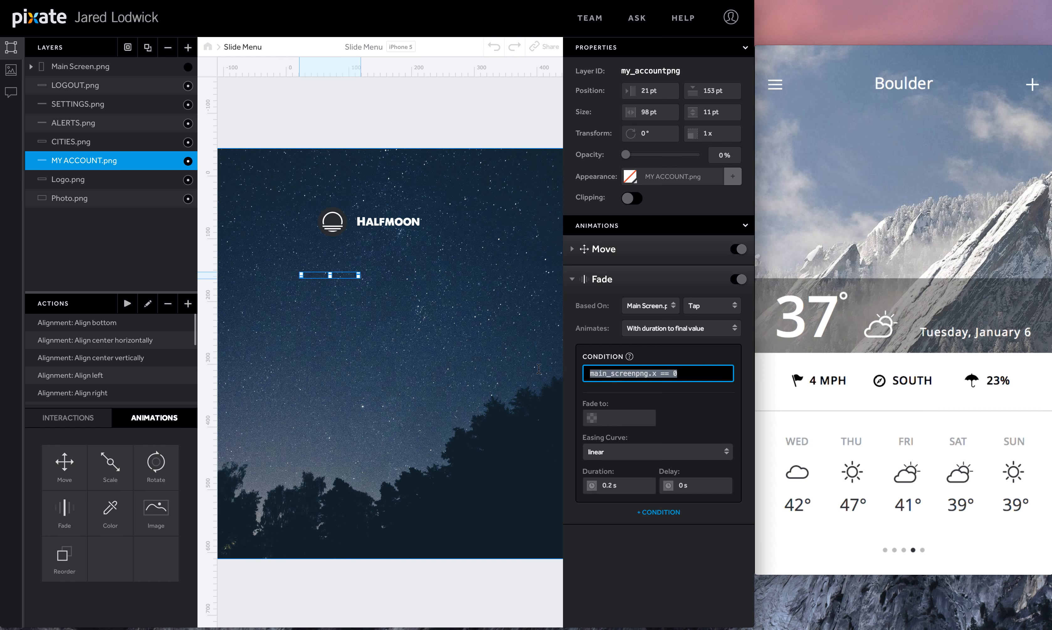
Step: Make MY ACCOUNT.png fade to 100% with a delay of 0.1 s
left_click(622, 420)
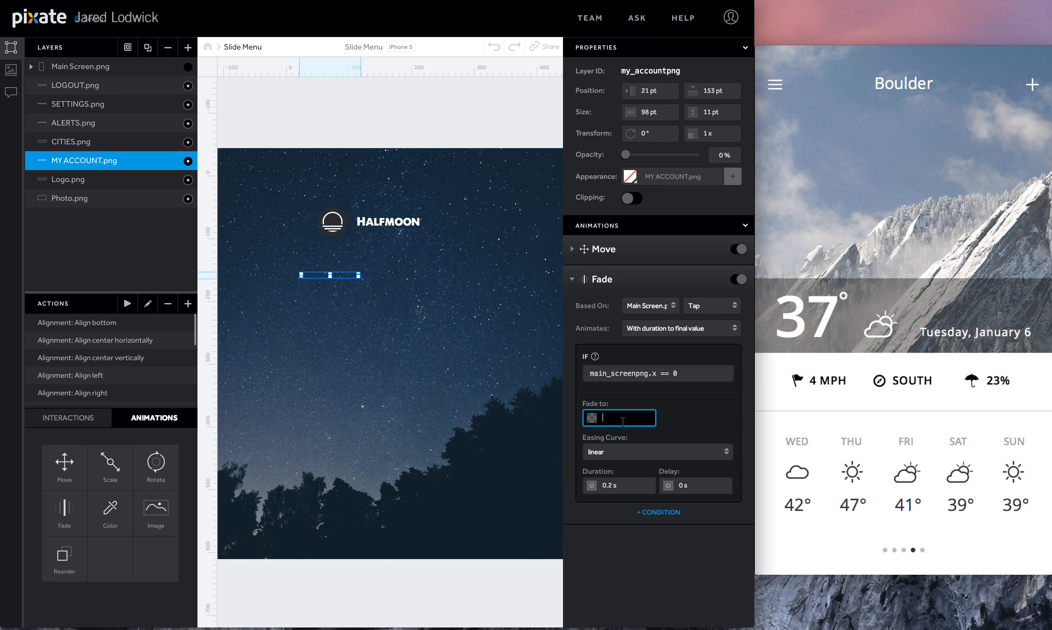
type("100")
key("Return")
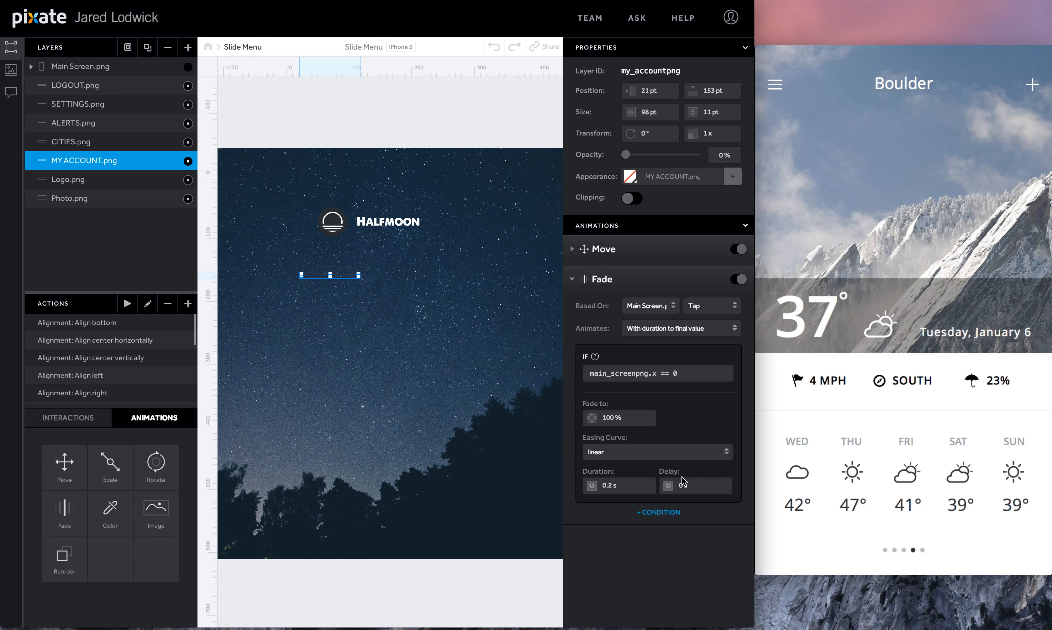
left_click(684, 485)
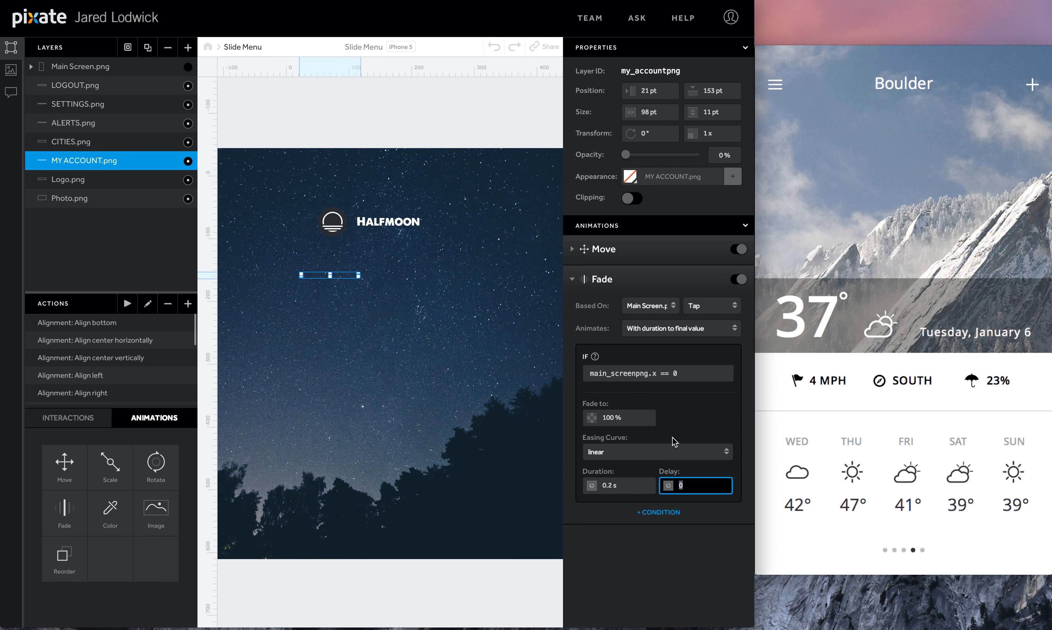
type(".1")
Step: Base CITIES.png's Fade animation on a Tap of Main Screen.png
left_click(112, 143)
left_click(647, 304)
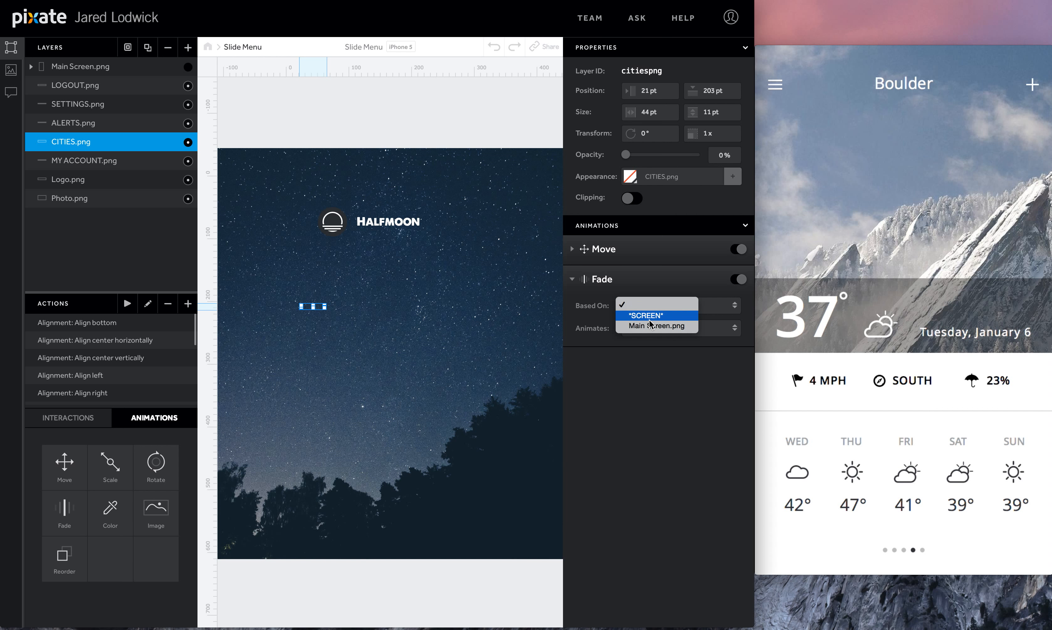
left_click(654, 326)
left_click(704, 305)
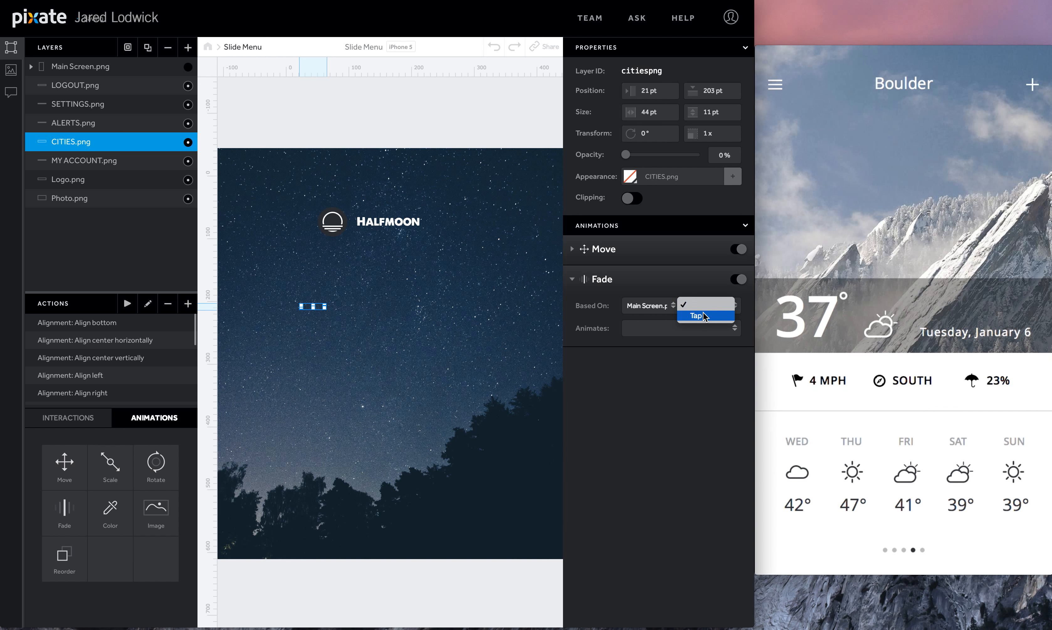
left_click(701, 315)
Step: Give CITIES.png's Fade the condition main_screenpng.x == 0, a 100% target and a 0.15 s delay, checking it against the Move delay
left_click(658, 372)
key("ctrl+v")
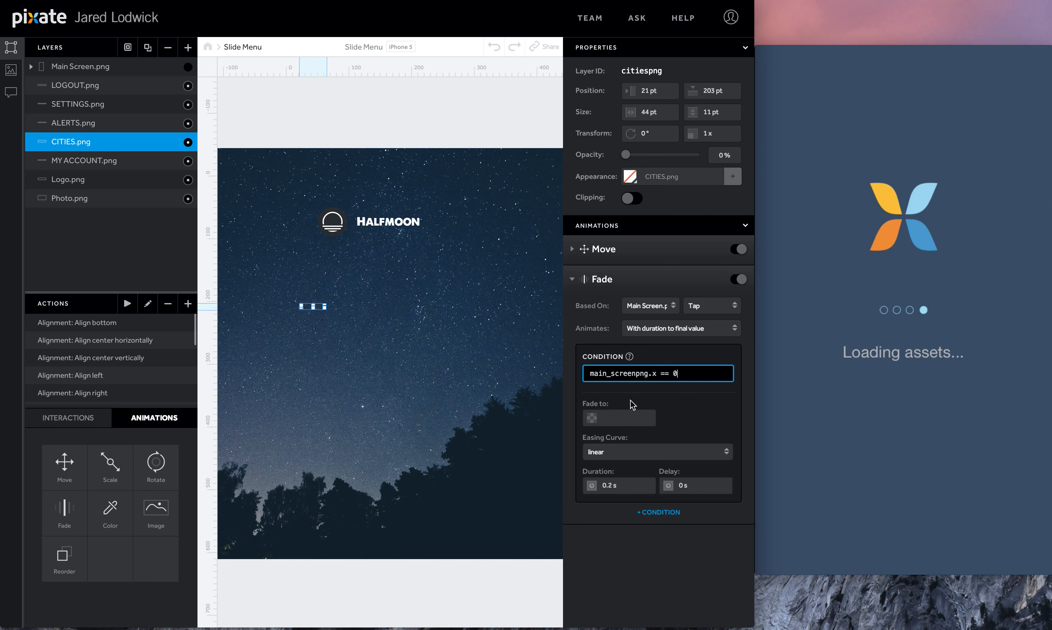
left_click(626, 417)
type("100")
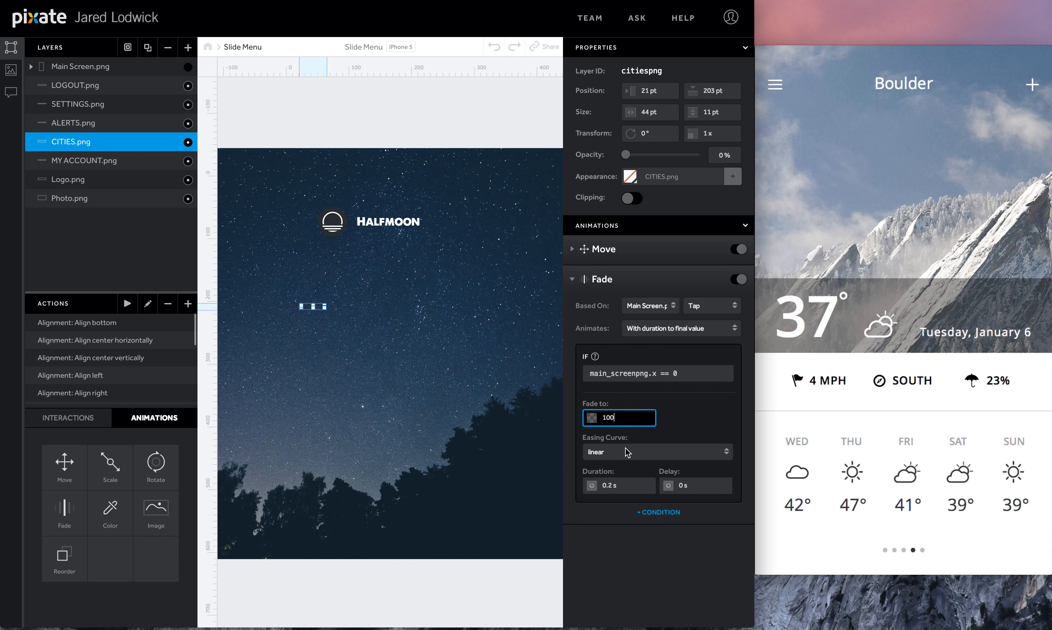
left_click(697, 485)
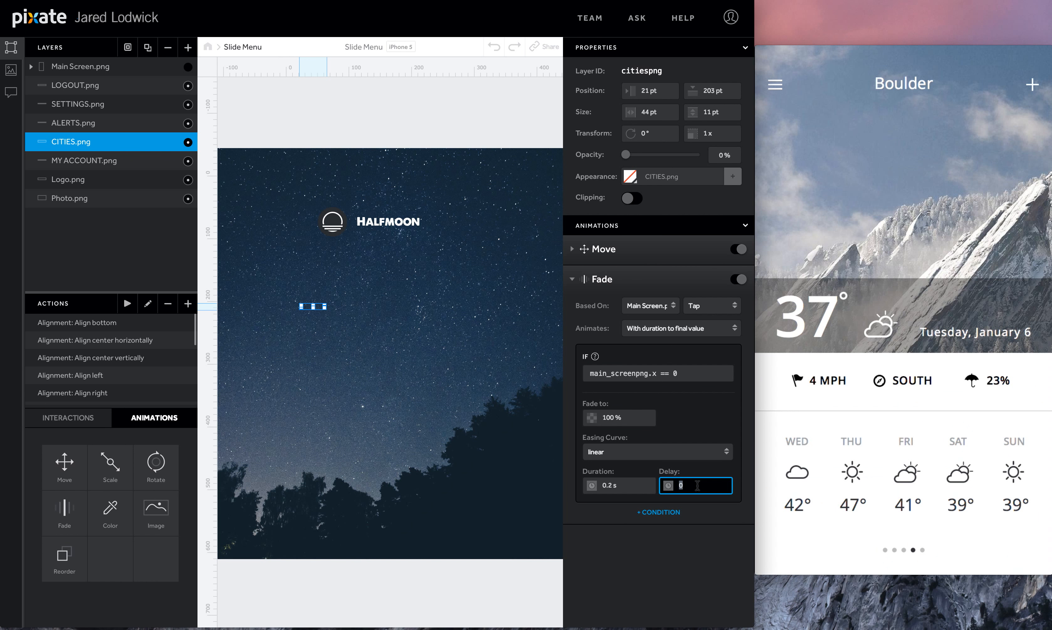
type(".15")
left_click(573, 247)
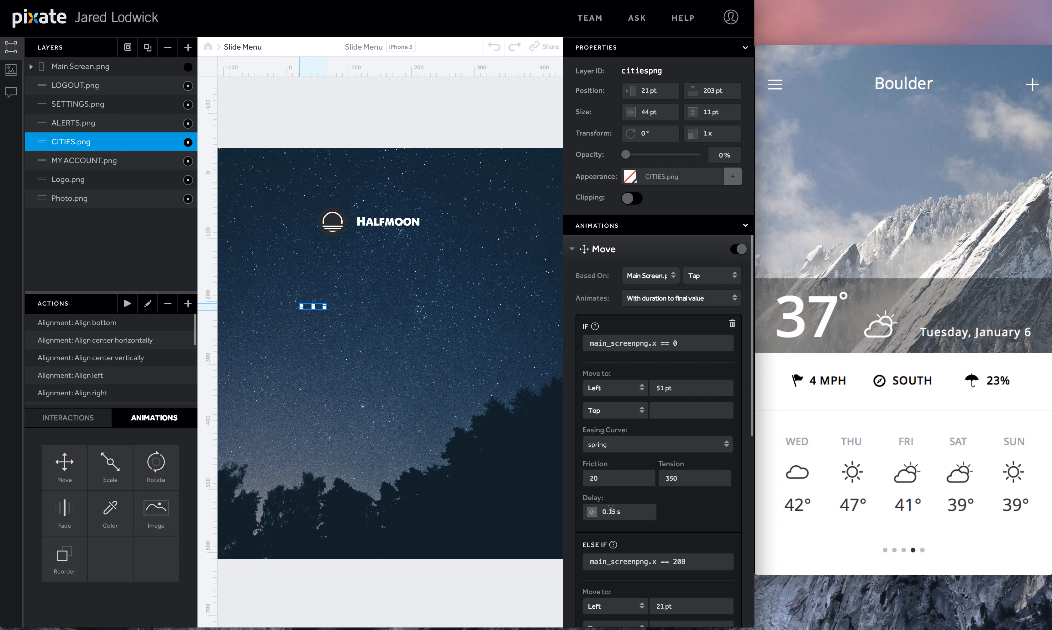
left_click(573, 249)
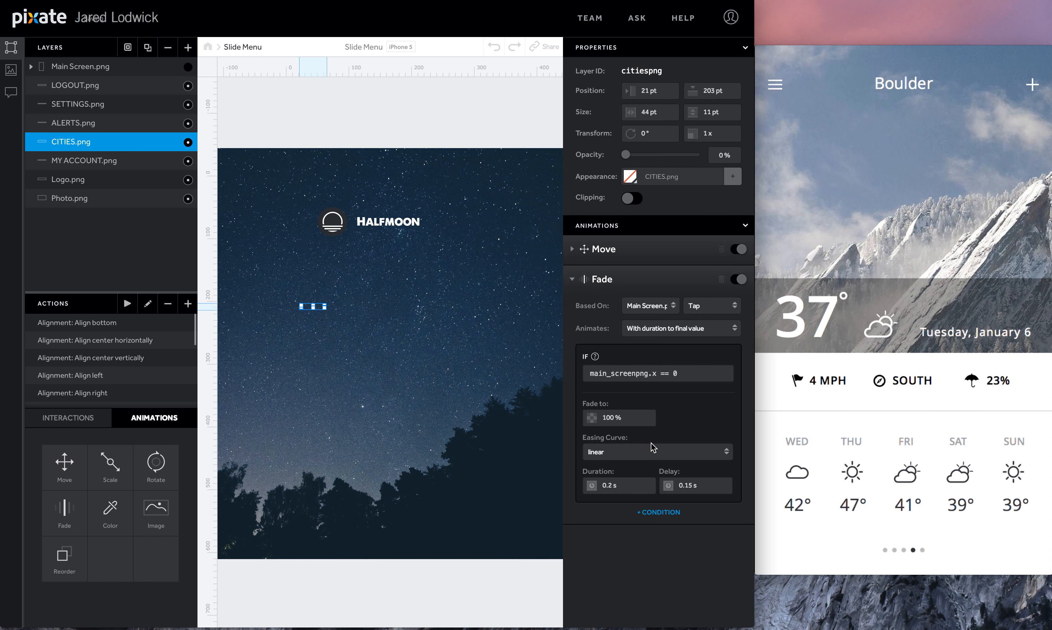
Step: Base ALERTS.png's Fade animation on a Tap of Main Screen.png
left_click(100, 126)
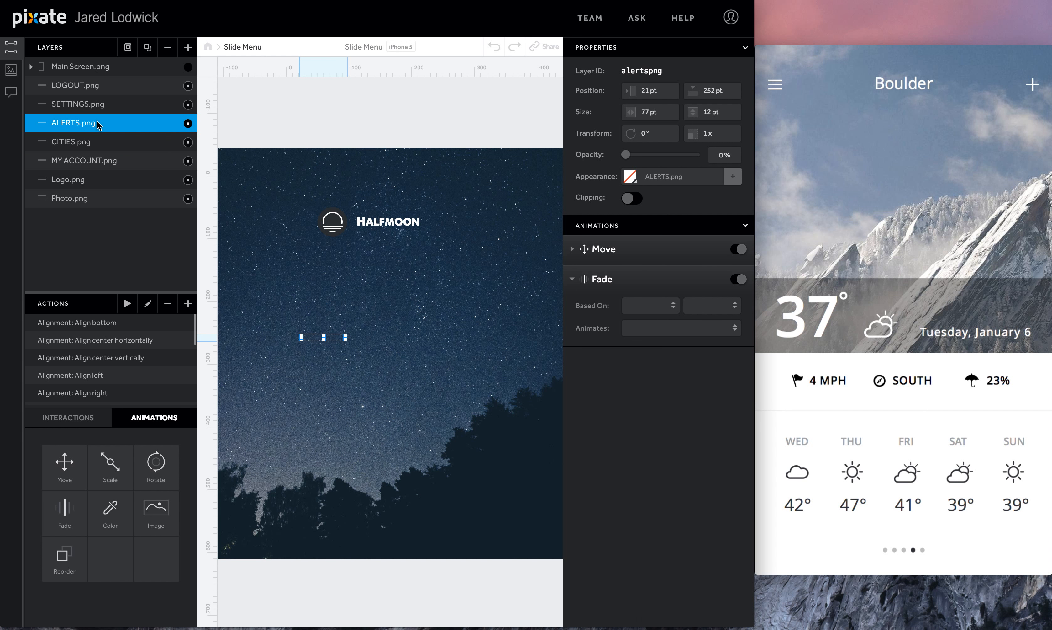
left_click(647, 305)
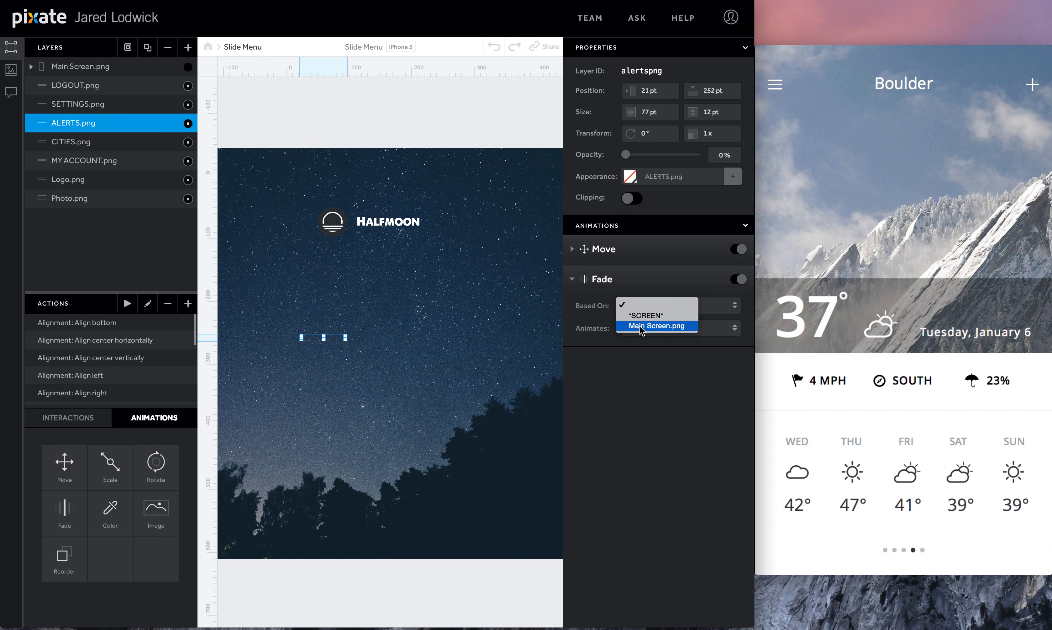
left_click(641, 319)
left_click(694, 313)
left_click(692, 316)
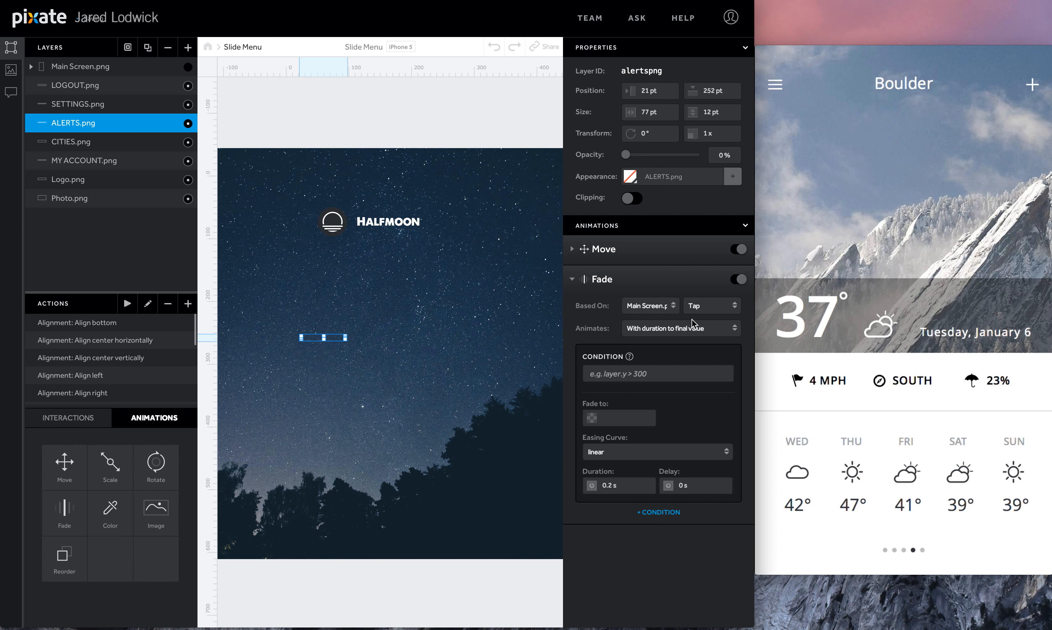
Step: Give ALERTS.png's Fade the condition main_screenpng.x == 0, a 100% target and a 0.2 s delay
left_click(649, 374)
key("super+v")
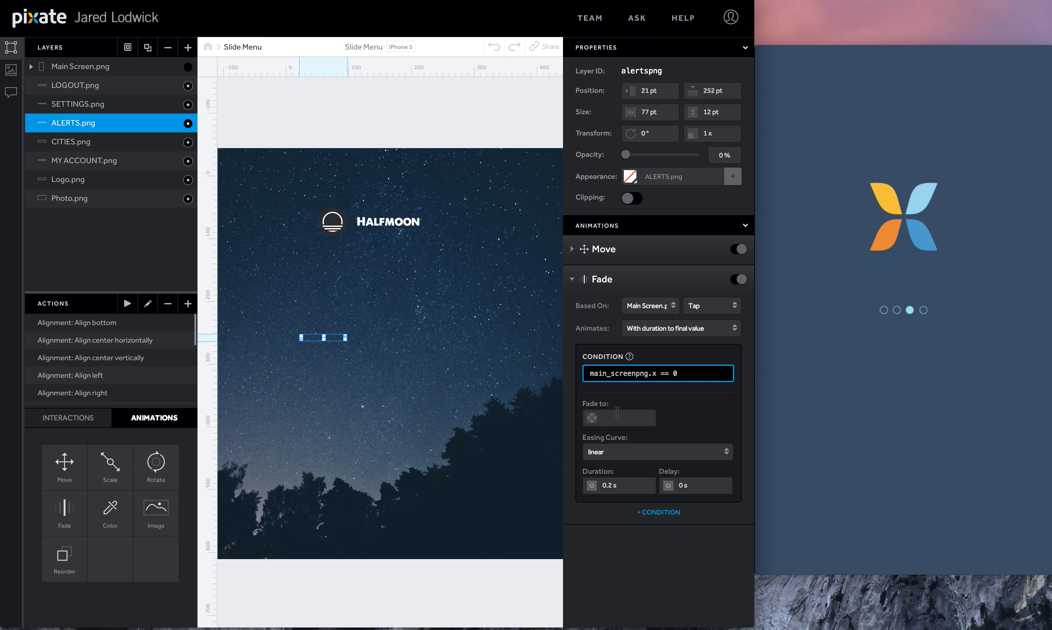
left_click(617, 413)
type("100")
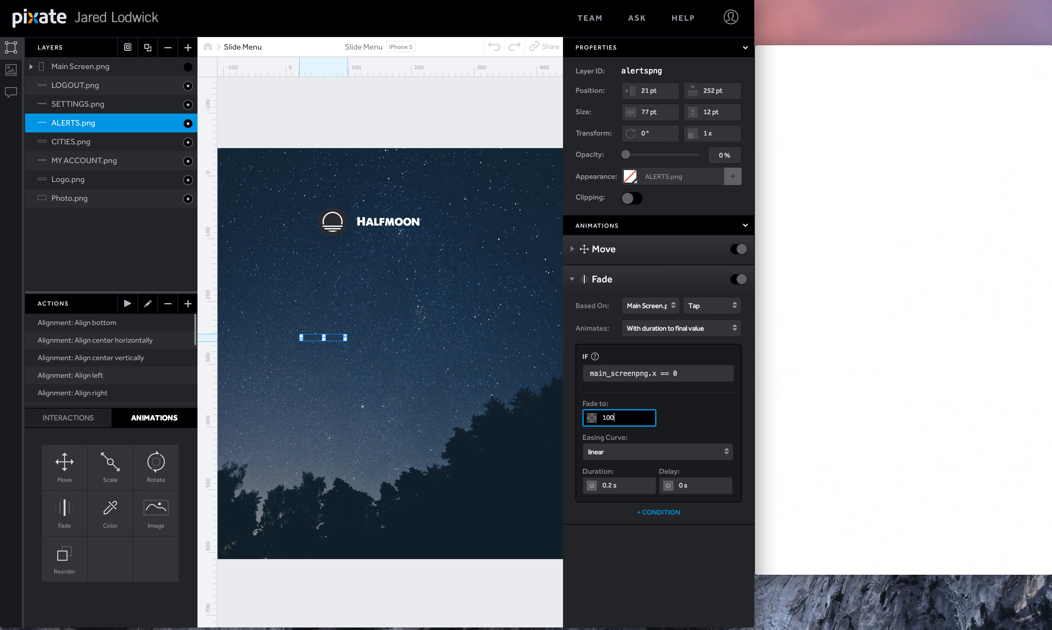
left_click(719, 486)
type(".2")
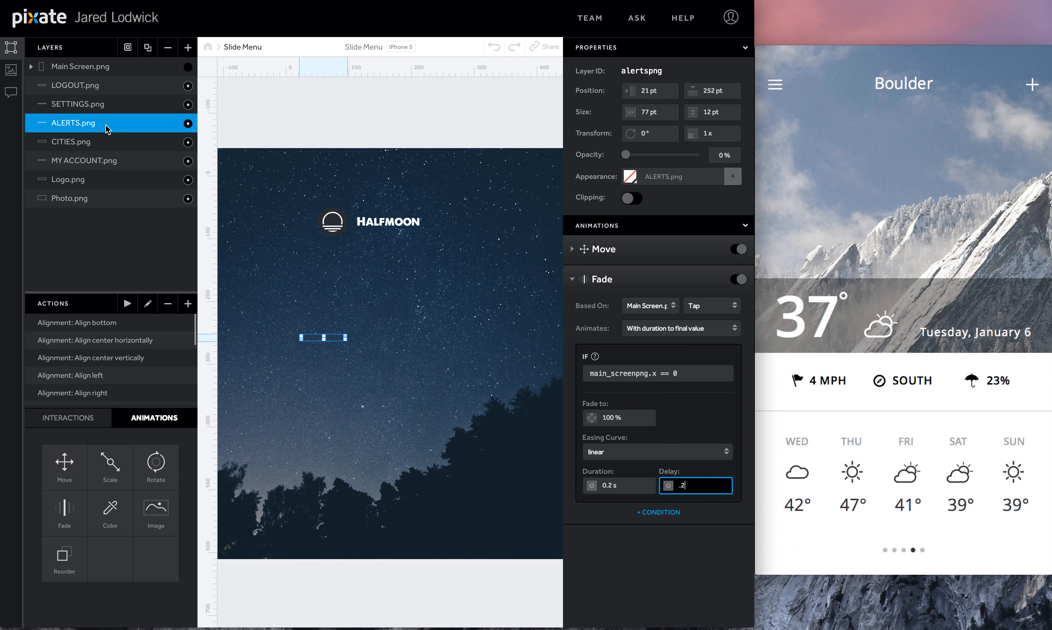
Step: Base SETTINGS.png's Fade animation on a Tap of Main Screen.png
left_click(102, 105)
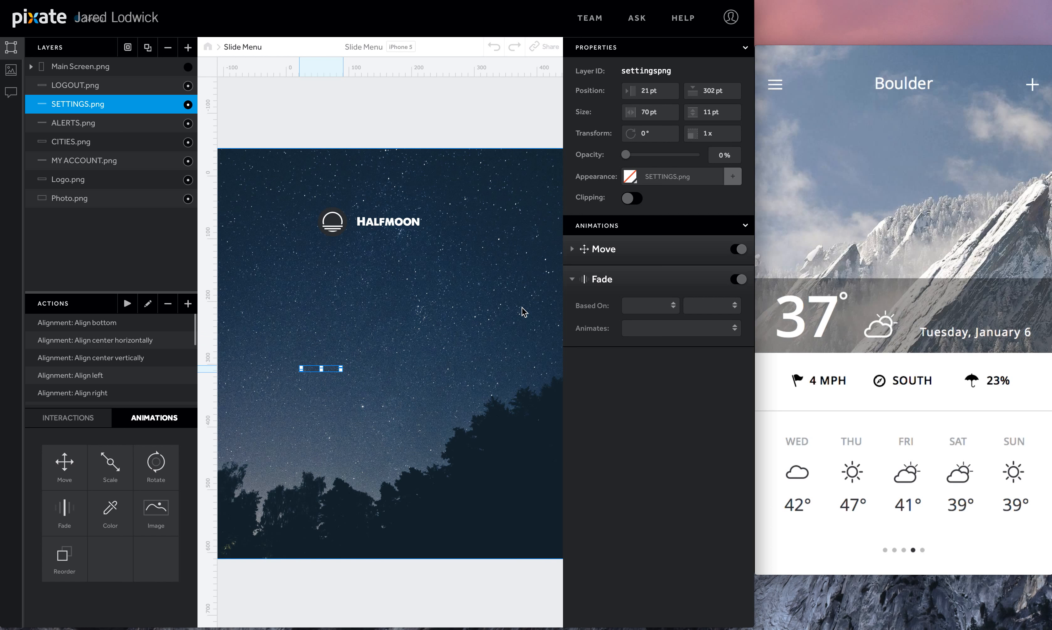
left_click(661, 308)
left_click(652, 321)
left_click(704, 305)
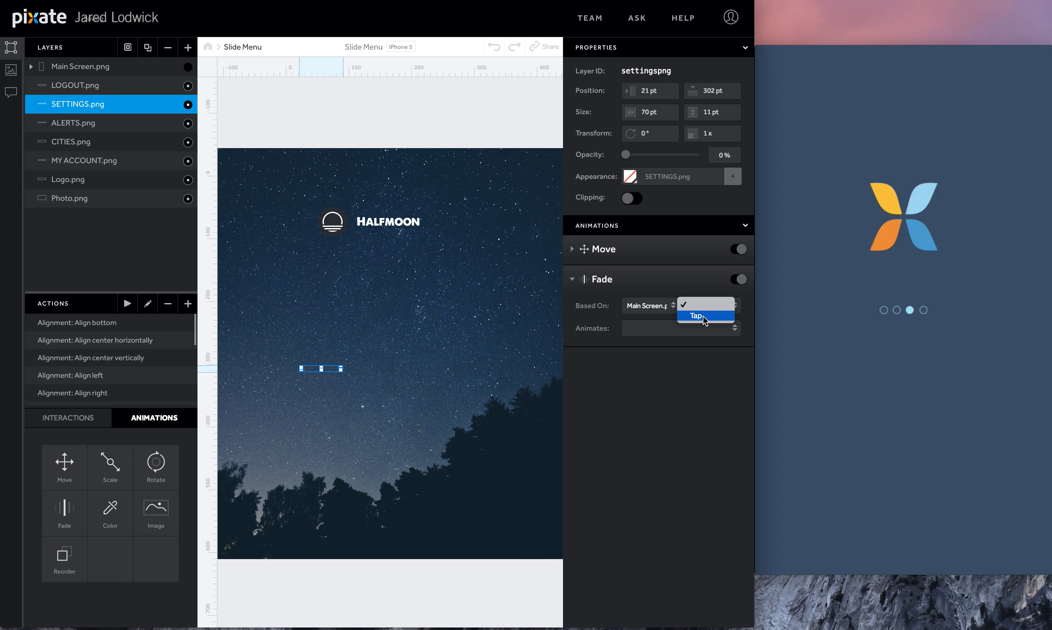
left_click(703, 317)
Step: Give SETTINGS.png's Fade the condition main_screenpng.x == 0, a 100% target and a 0.25 s delay, checking it against the Move delay
left_click(647, 373)
type("main_screenpng.x == 0")
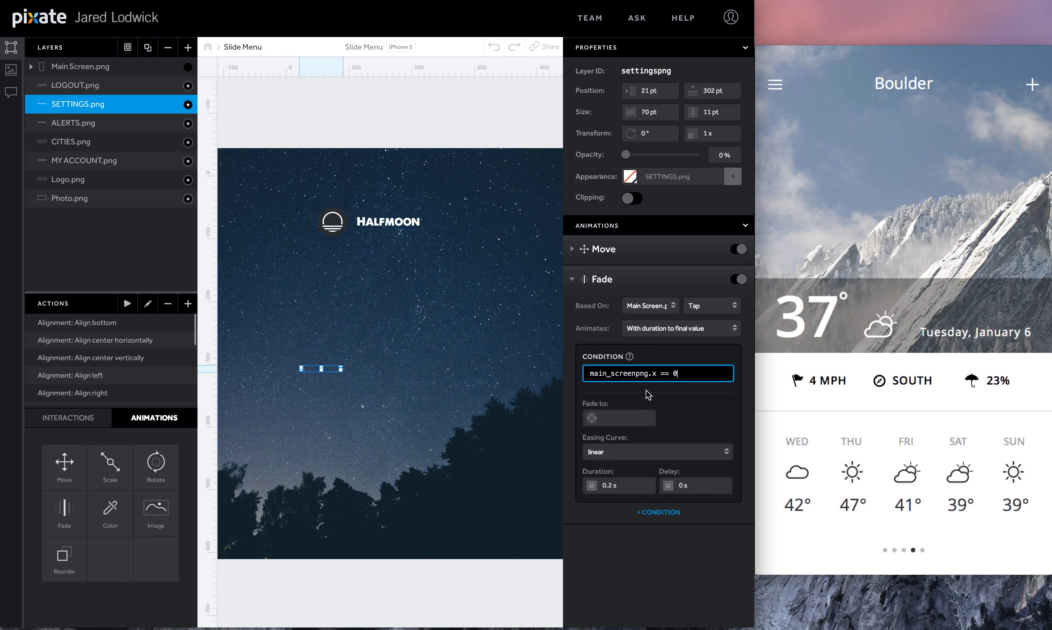
left_click(632, 418)
type("100")
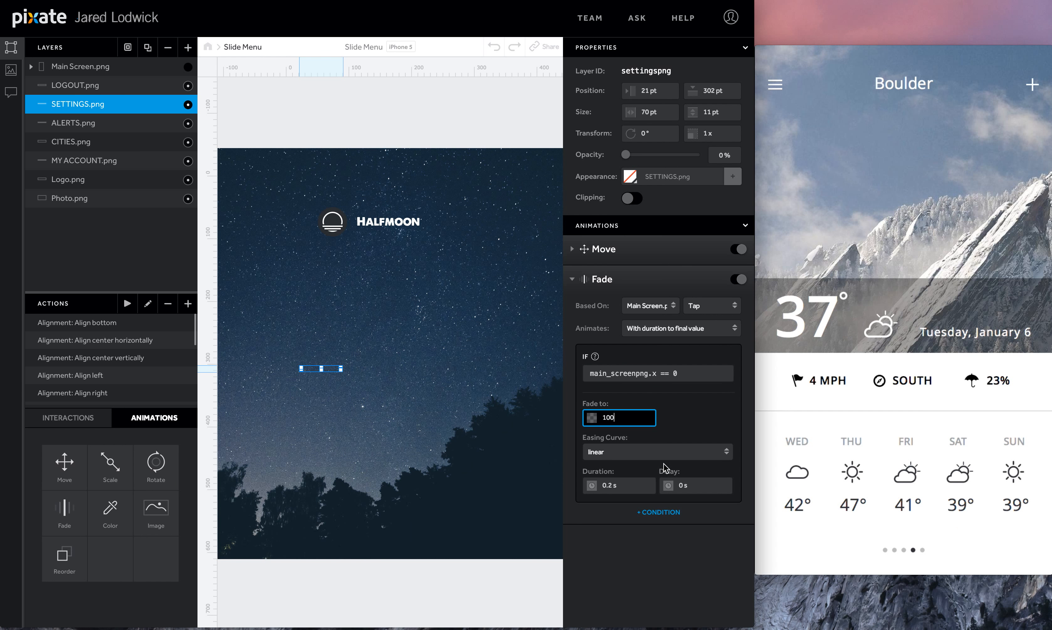
left_click(700, 488)
left_click(573, 250)
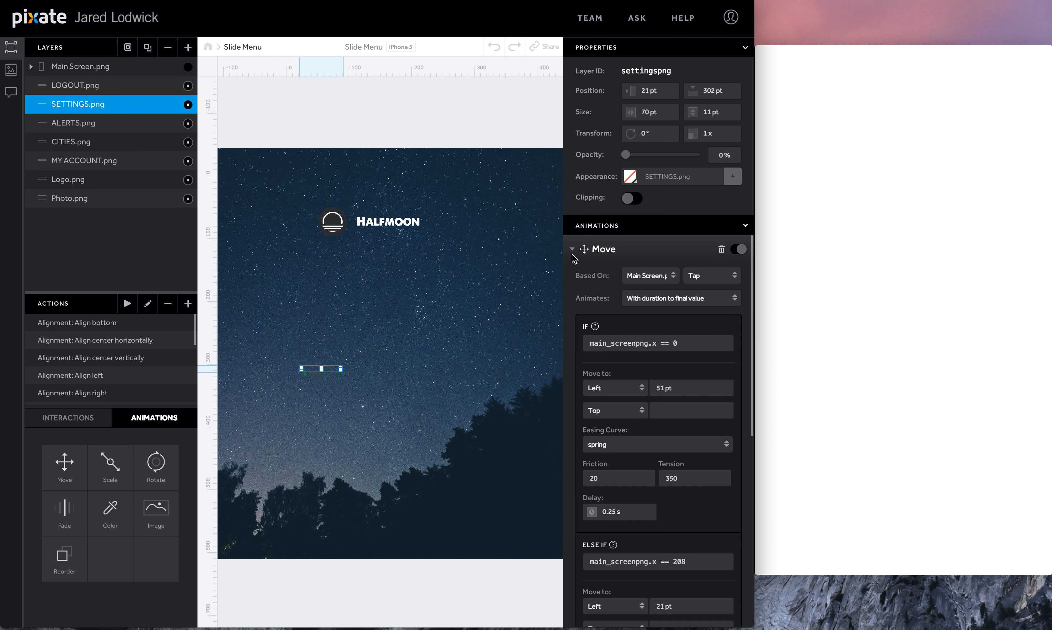
left_click(573, 254)
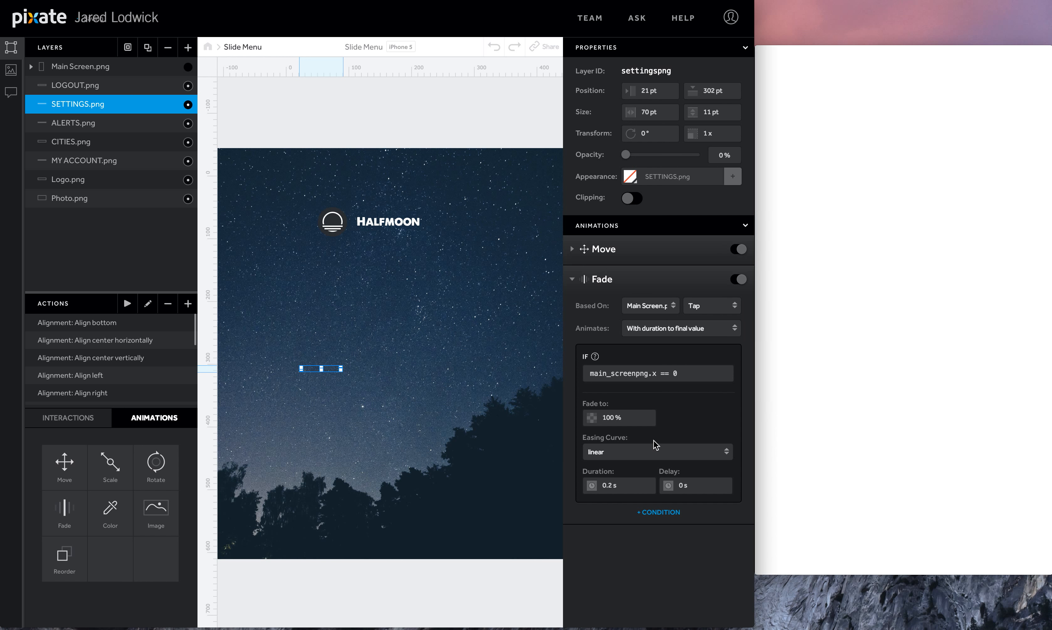
left_click(698, 487)
type(".2")
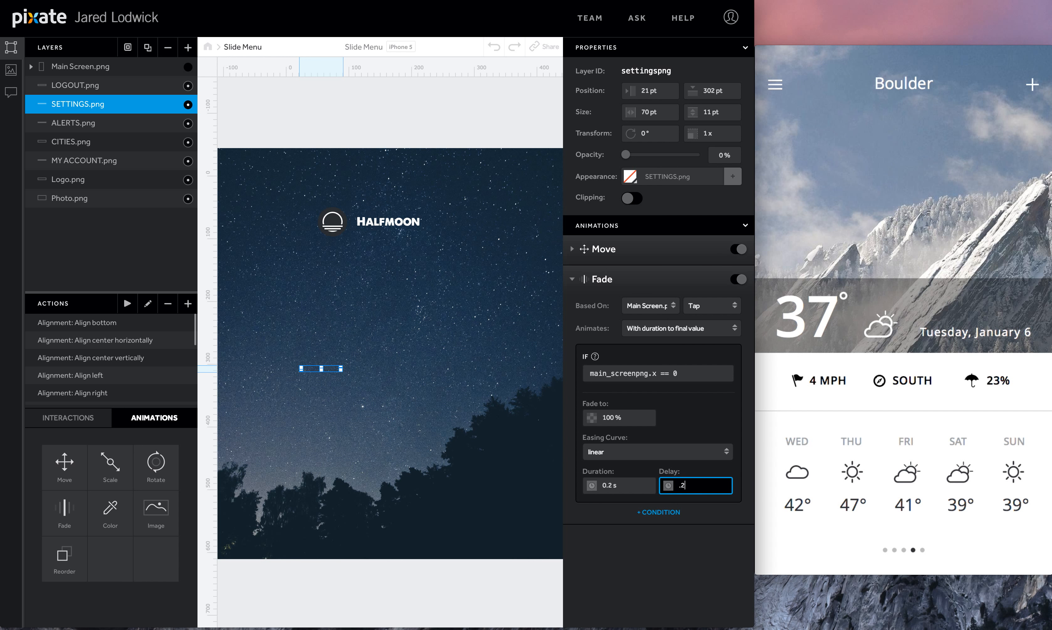
type("5")
key("Return")
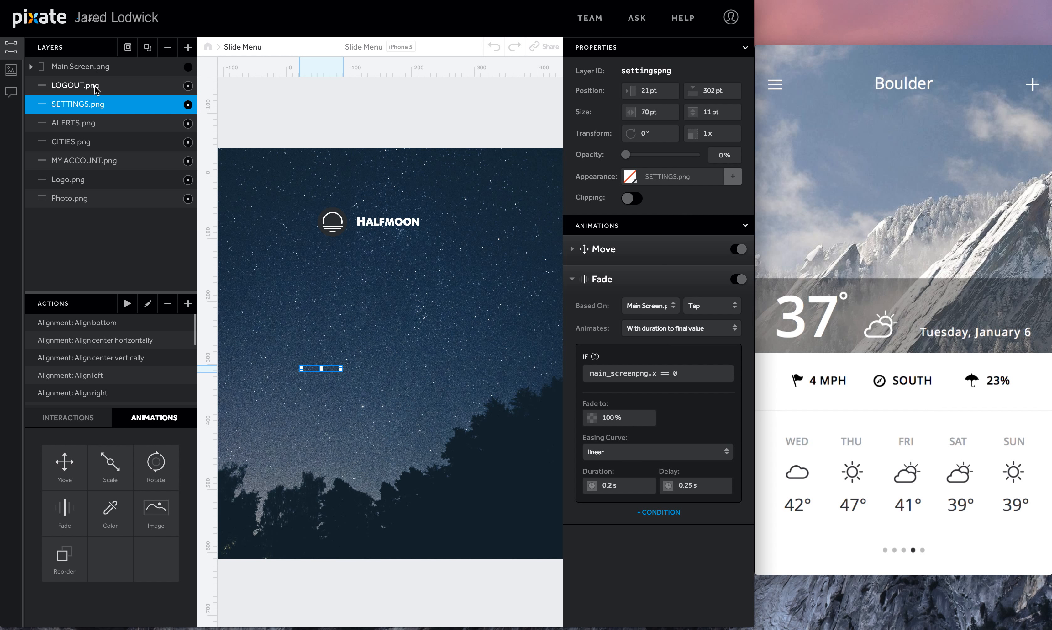
Step: Base LOGOUT.png's Fade animation on a Tap of Main Screen.png
left_click(97, 88)
left_click(617, 305)
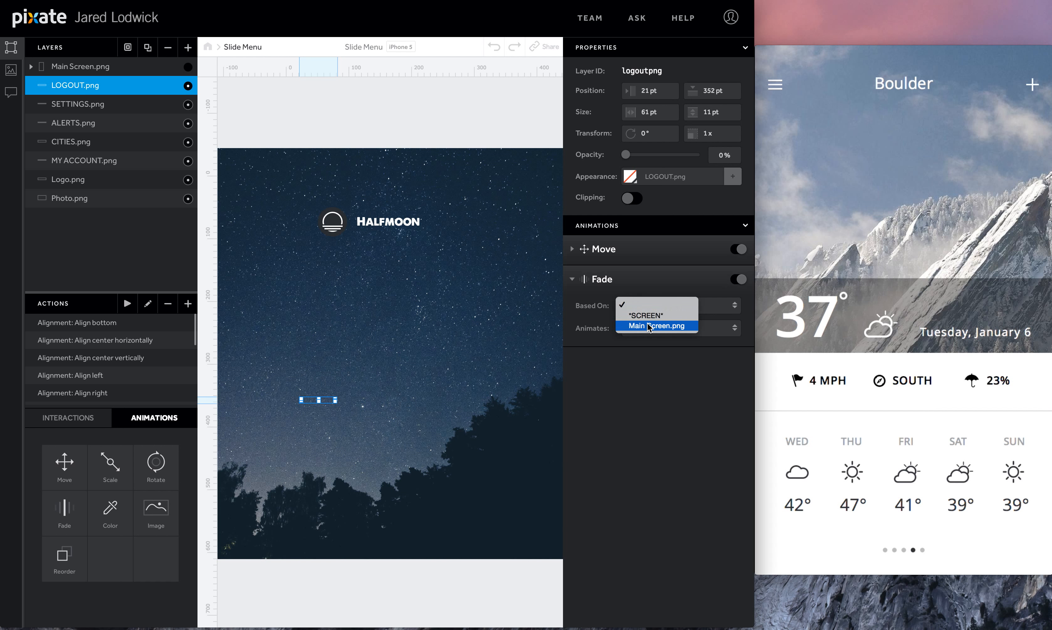
left_click(648, 326)
left_click(700, 306)
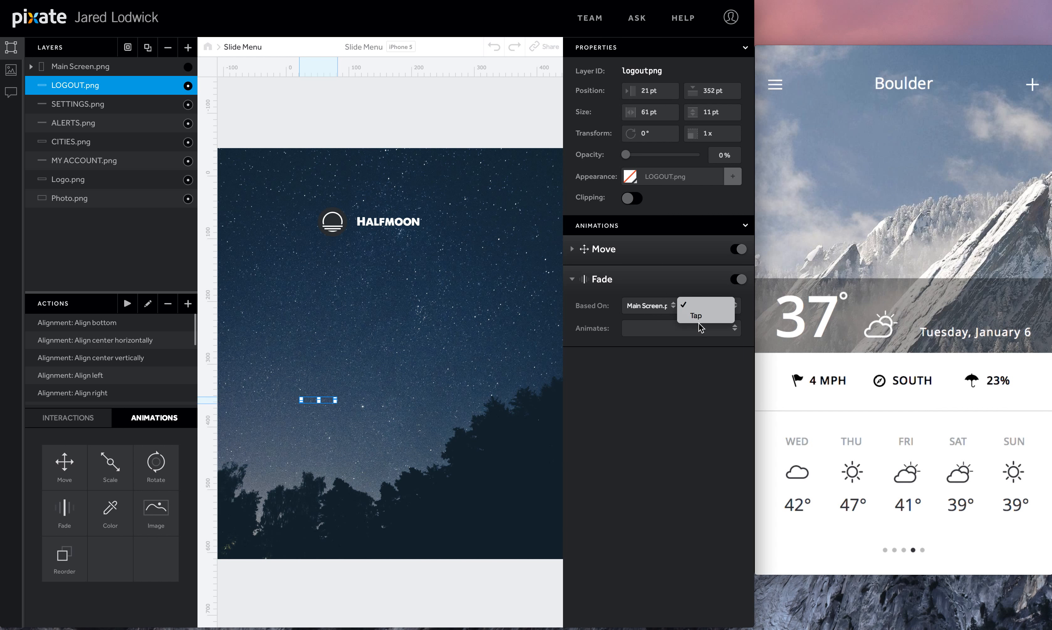
left_click(696, 316)
Step: Give LOGOUT.png's Fade the condition main_screenpng.x == 0, a 100% target and a 0.3 s delay
left_click(671, 367)
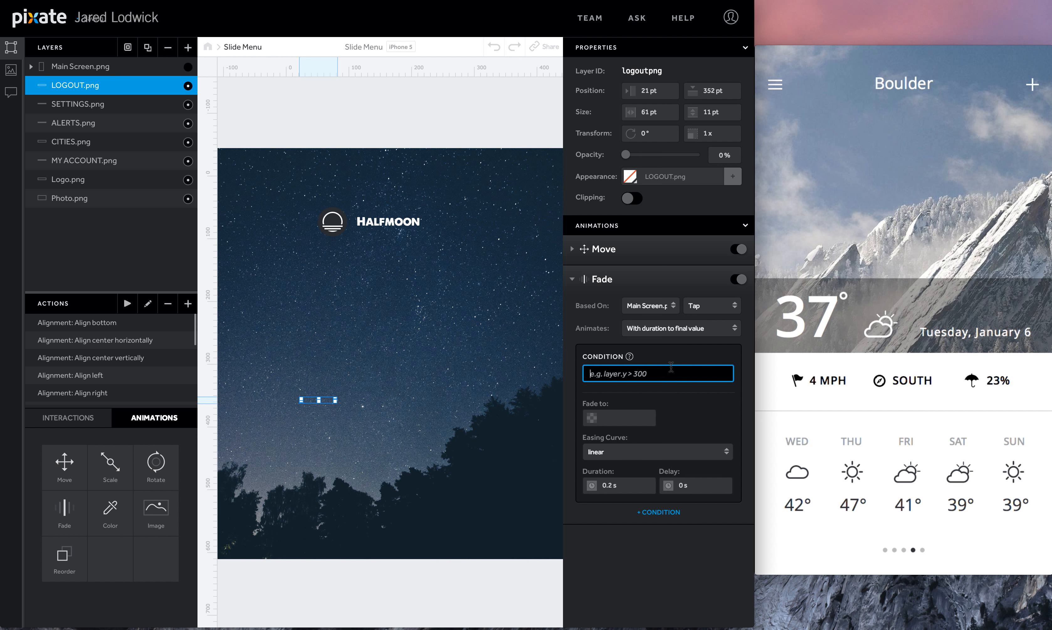
type("main_screenpng.x == 0")
key("Tab")
type("100")
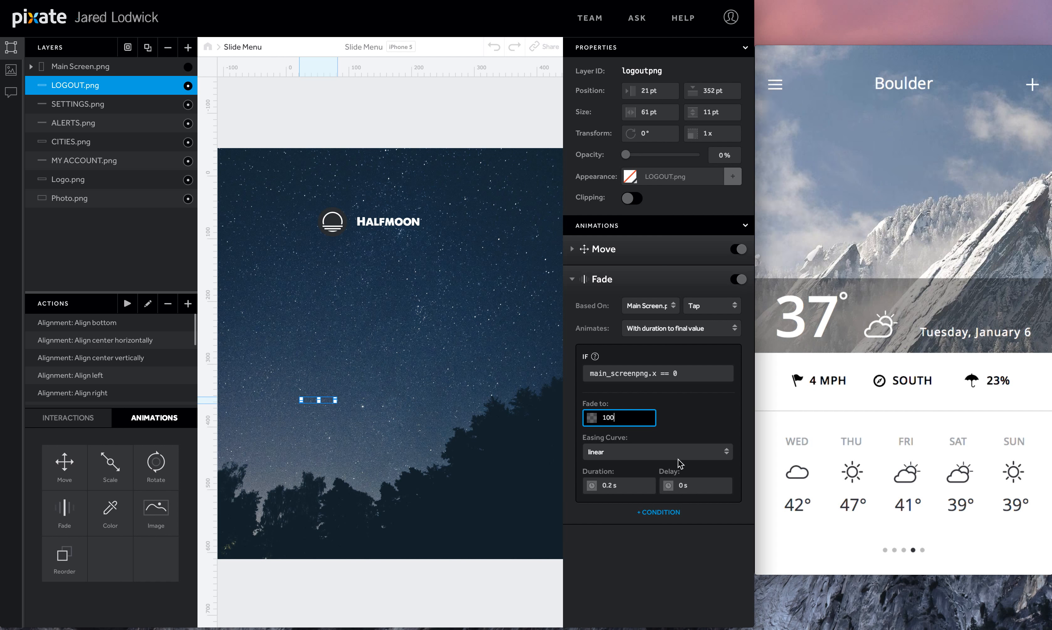
left_click(688, 485)
type(".3")
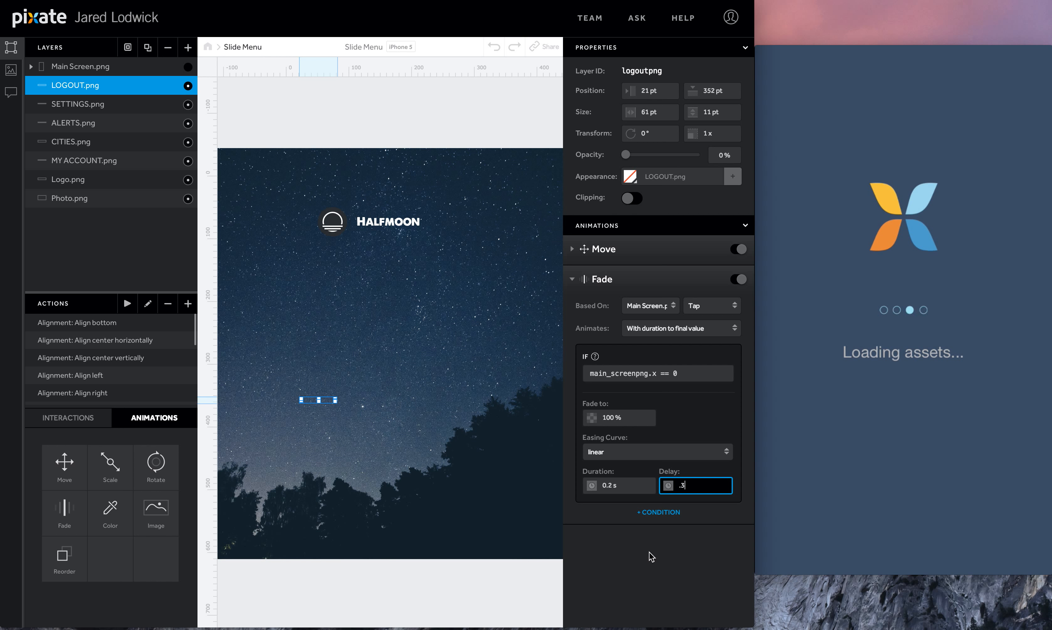
left_click(652, 556)
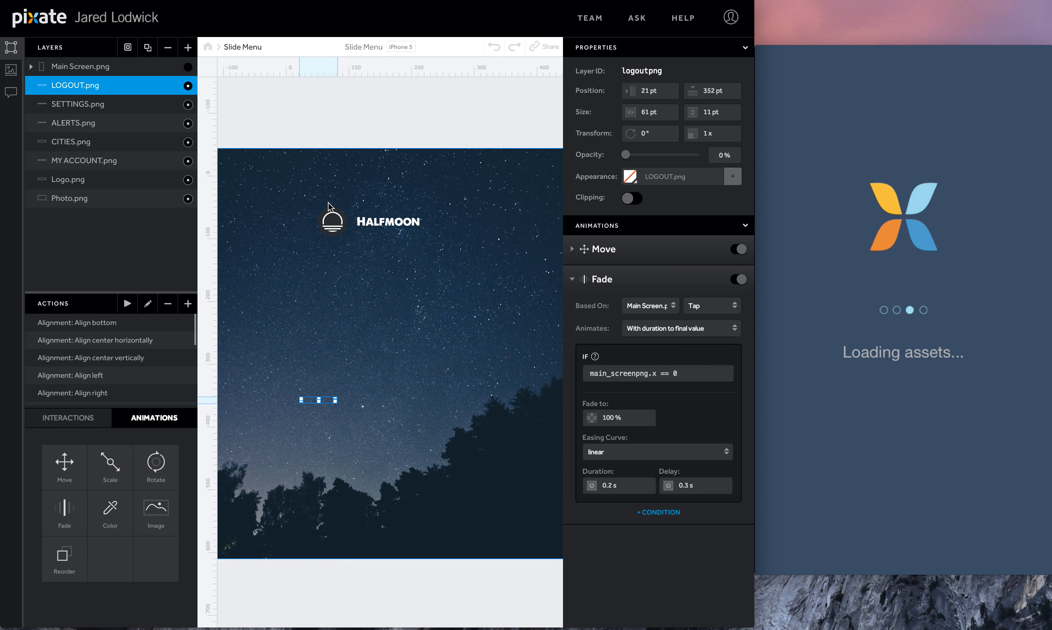
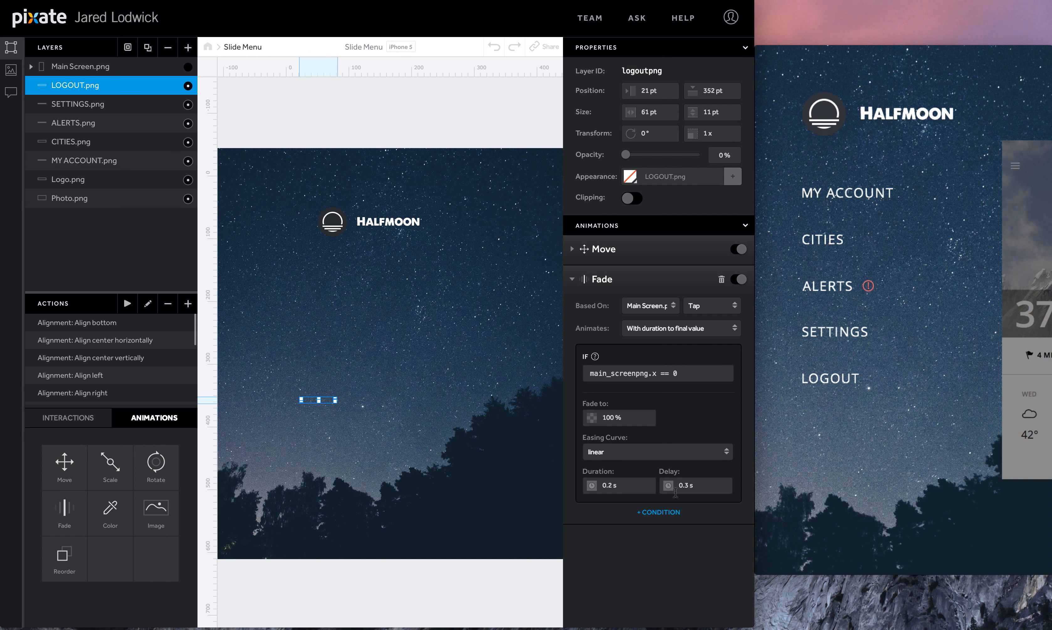
Step: Add a second condition, main_screenpng.x == 208, to LOGOUT.png's Fade and copy the expression for reuse
left_click(671, 513)
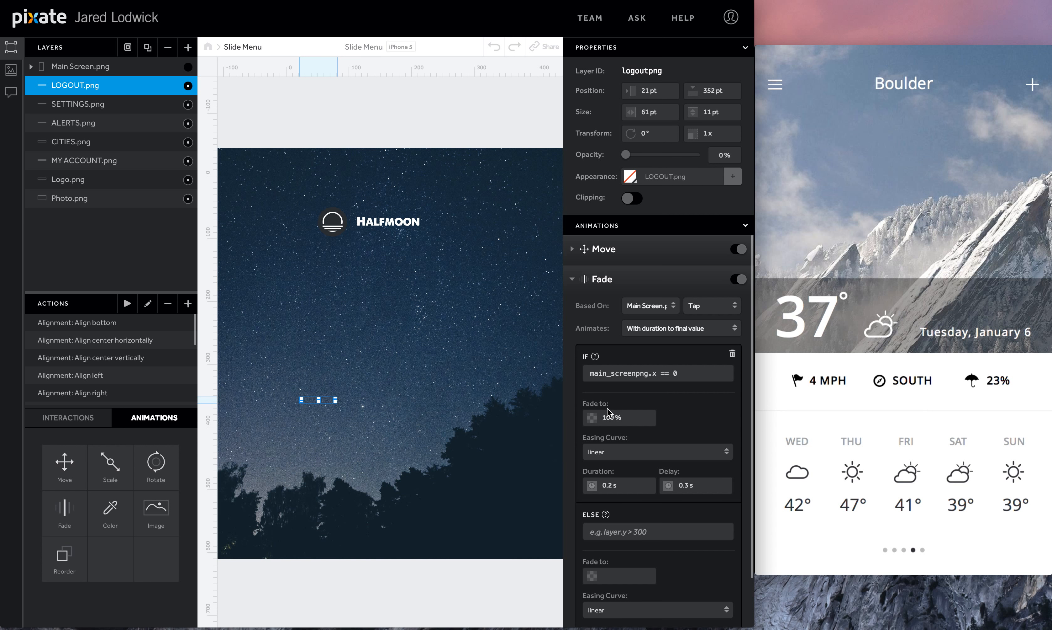
scroll(619, 416, "down", 2)
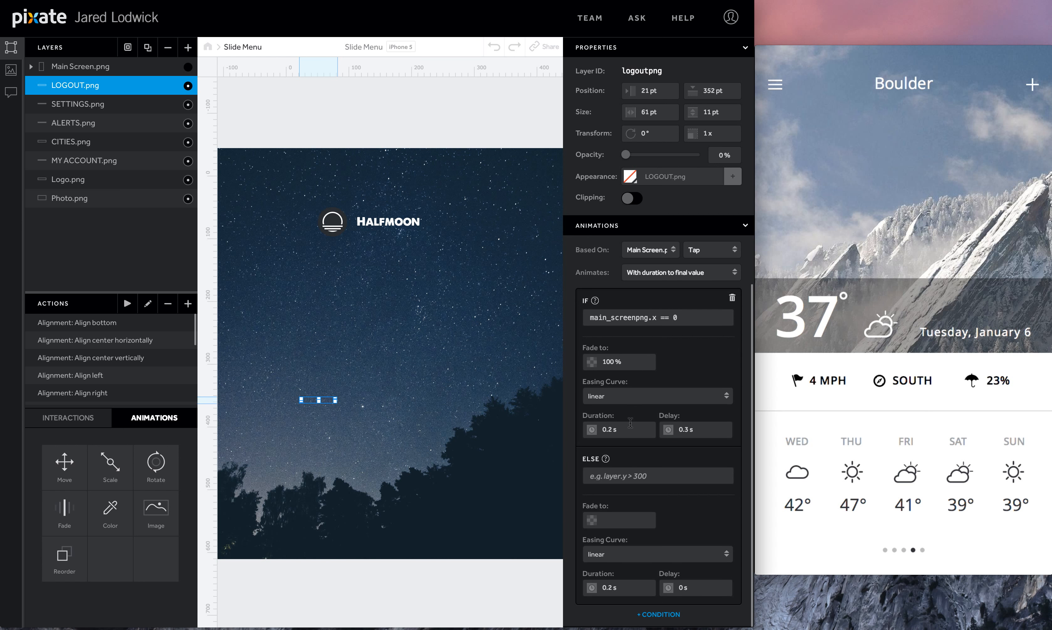
left_click(640, 473)
type("main_screenpng.x == 0")
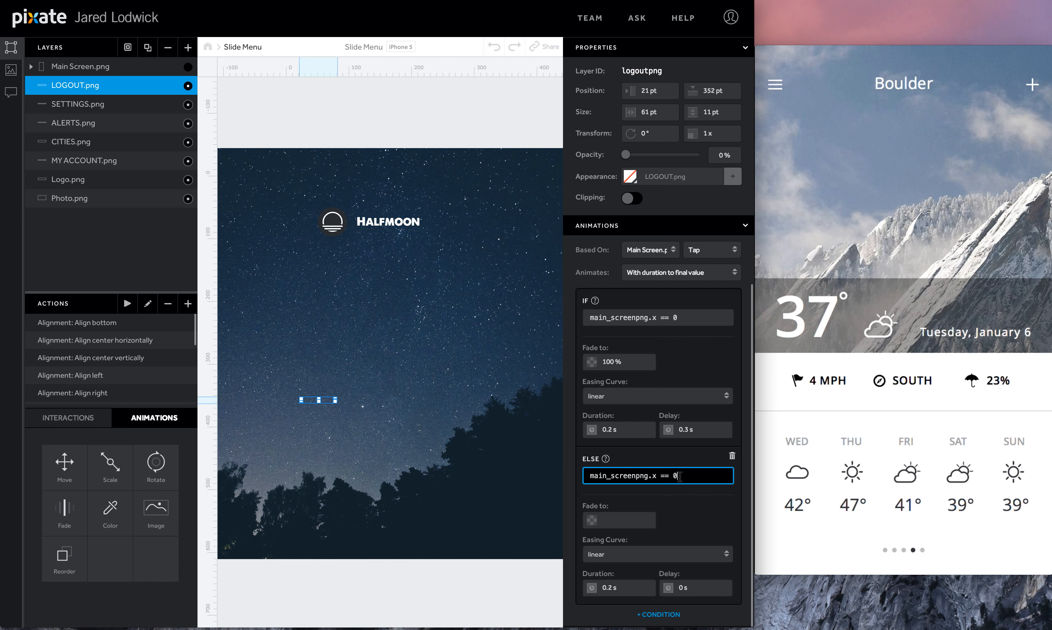
type("208")
key("super+a")
key("super+c")
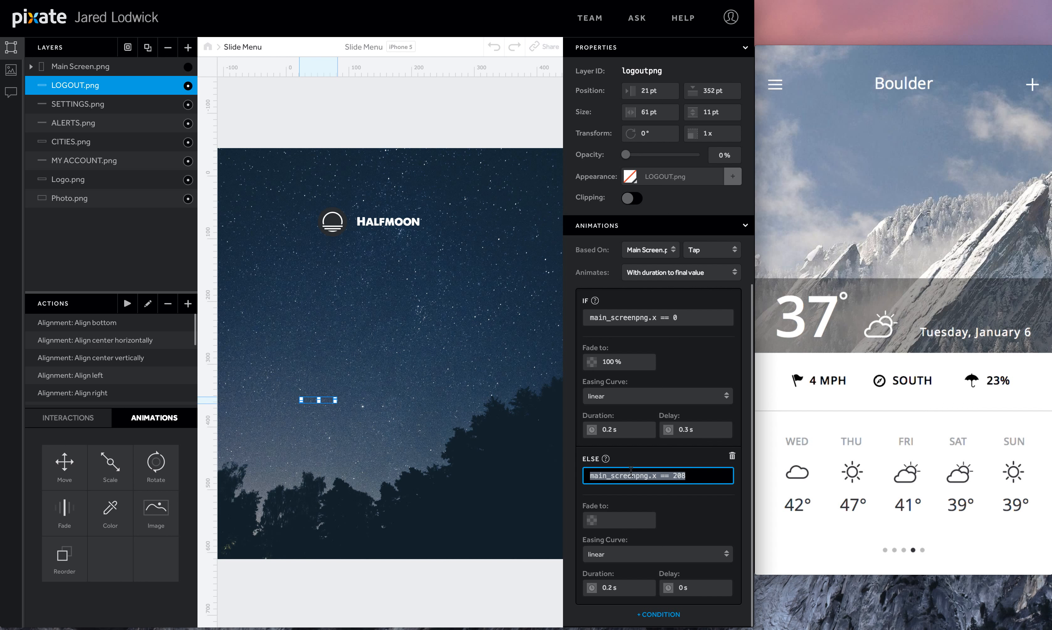
key("Right")
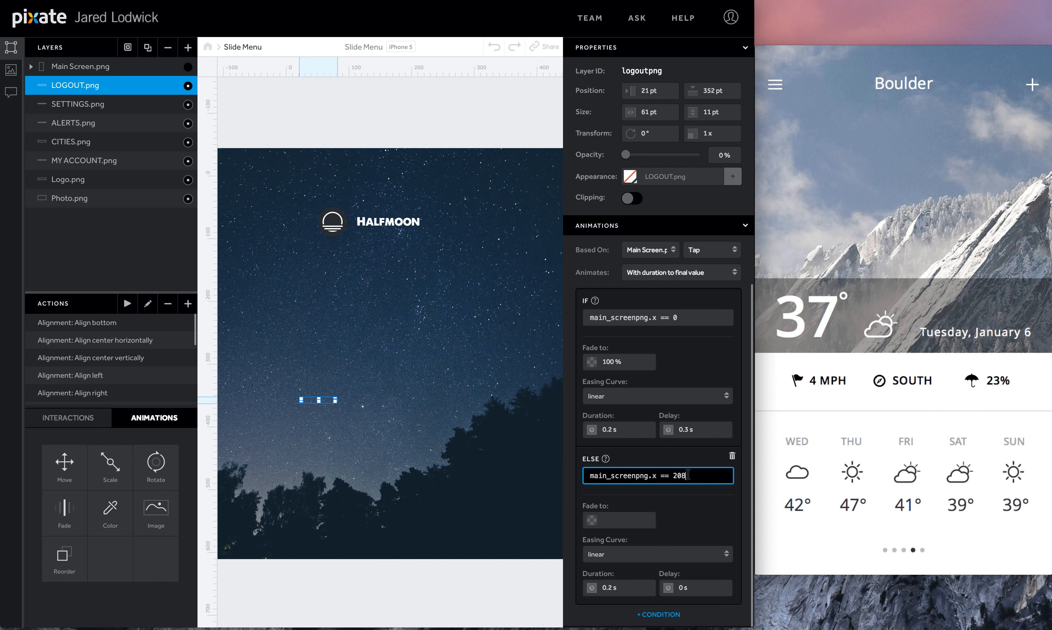
Step: Make LOGOUT.png fade to 0% with a 0.2 s delay under the second condition
left_click(631, 517)
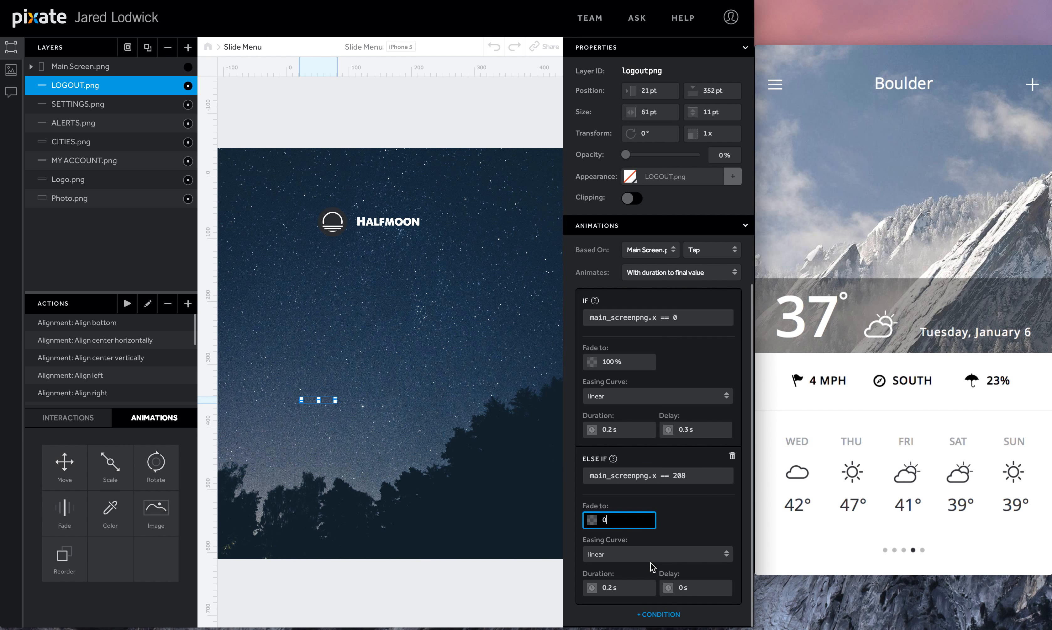
left_click(691, 586)
type(".2")
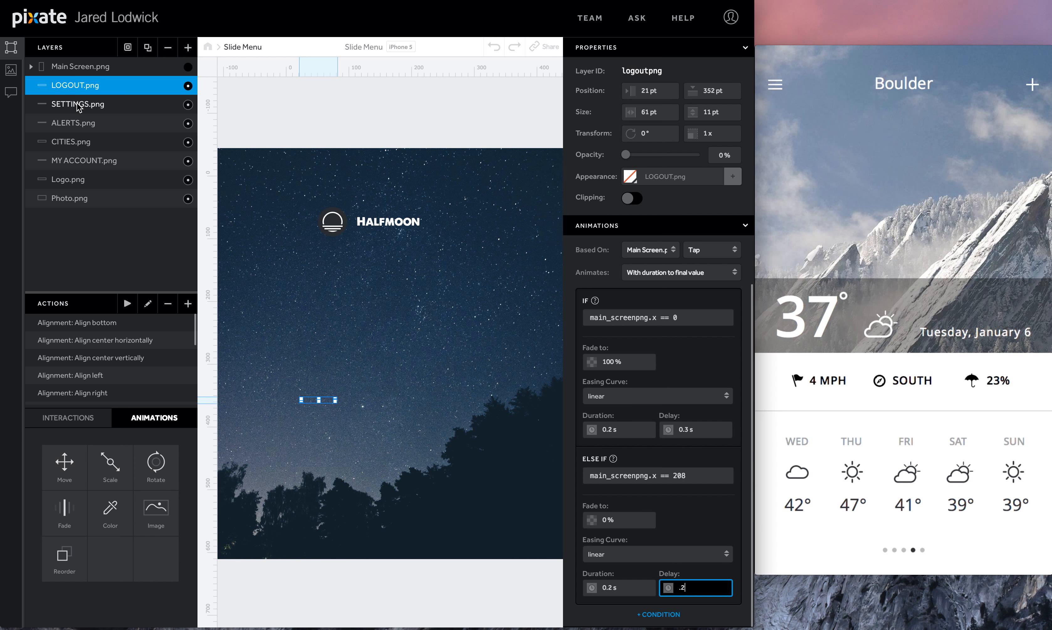
Step: Add a second Fade condition main_screenpng.x == 208 to SETTINGS.png, fading to 0% with a 0.2 s delay
left_click(96, 105)
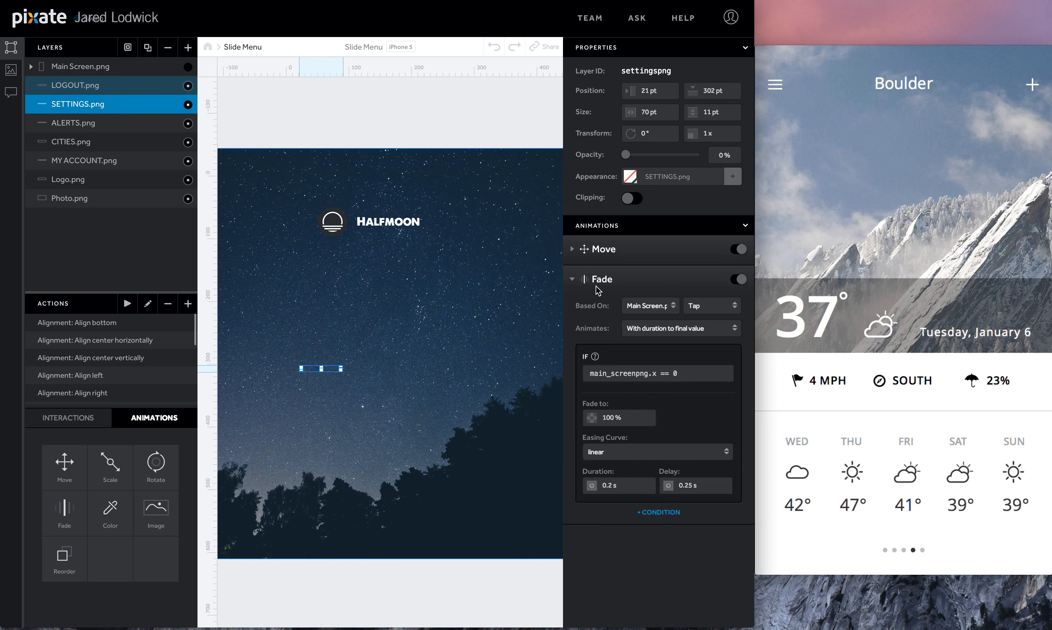
left_click(666, 515)
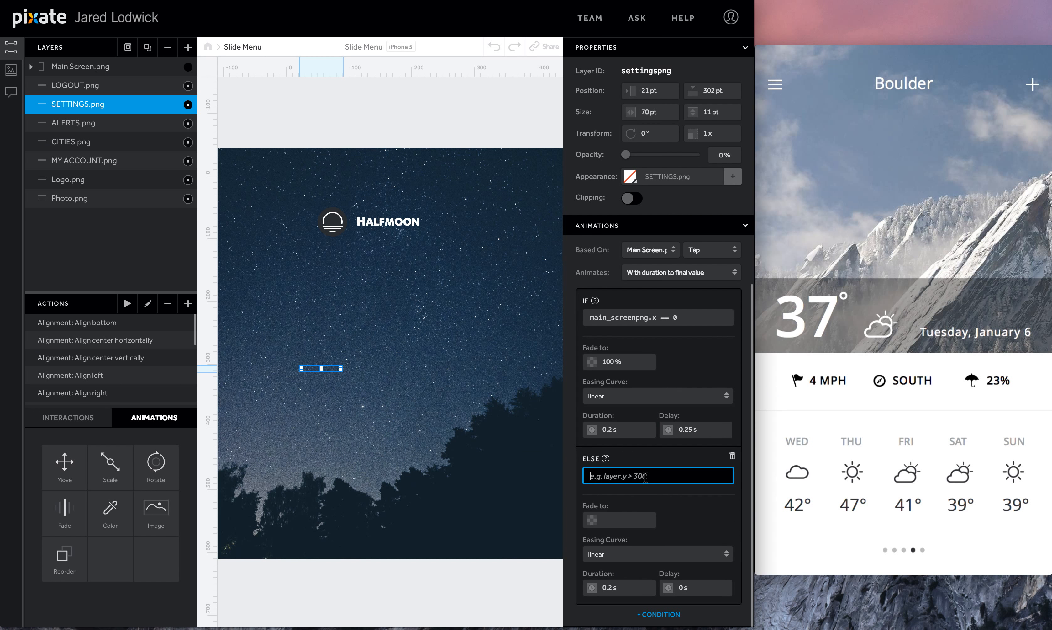
key("super+v")
left_click(626, 518)
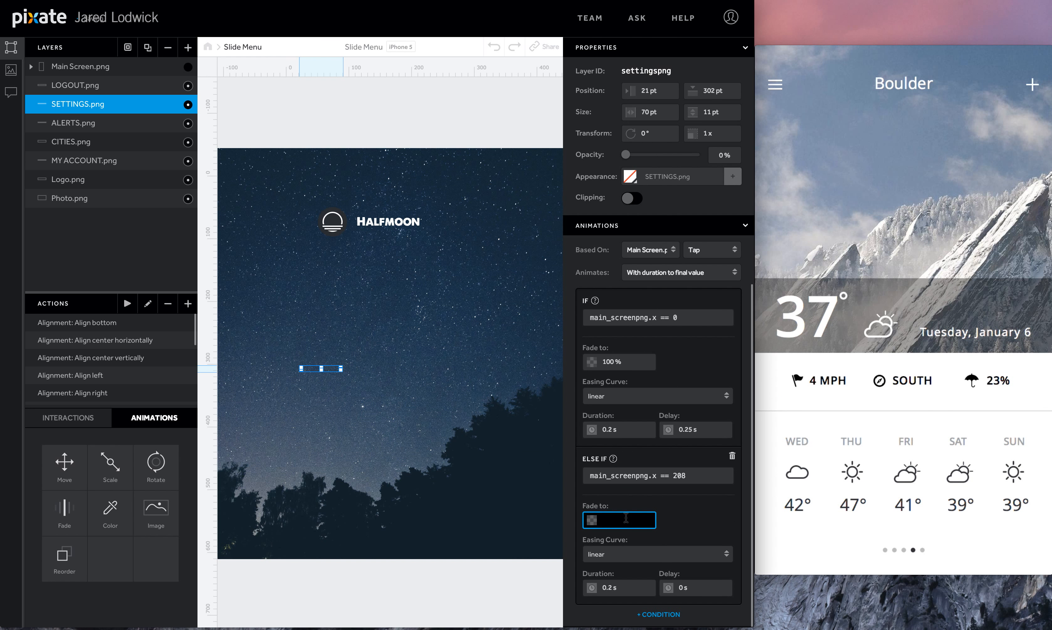
left_click(691, 589)
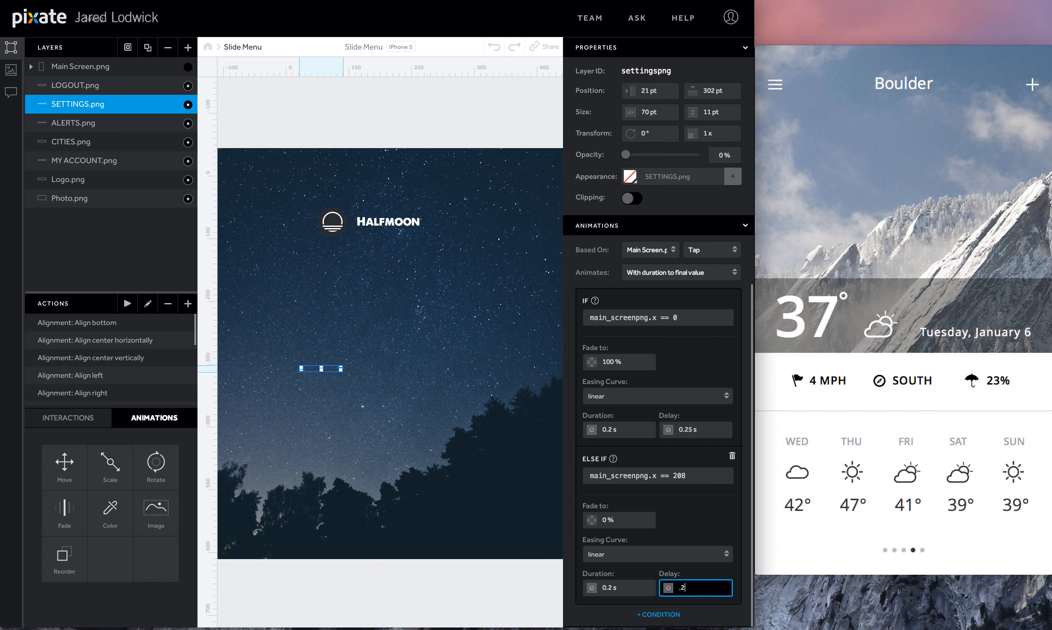
Step: Add a second Fade condition main_screenpng.x == 208 to ALERTS.png, fading to 0% with a 0.2 s delay
left_click(72, 123)
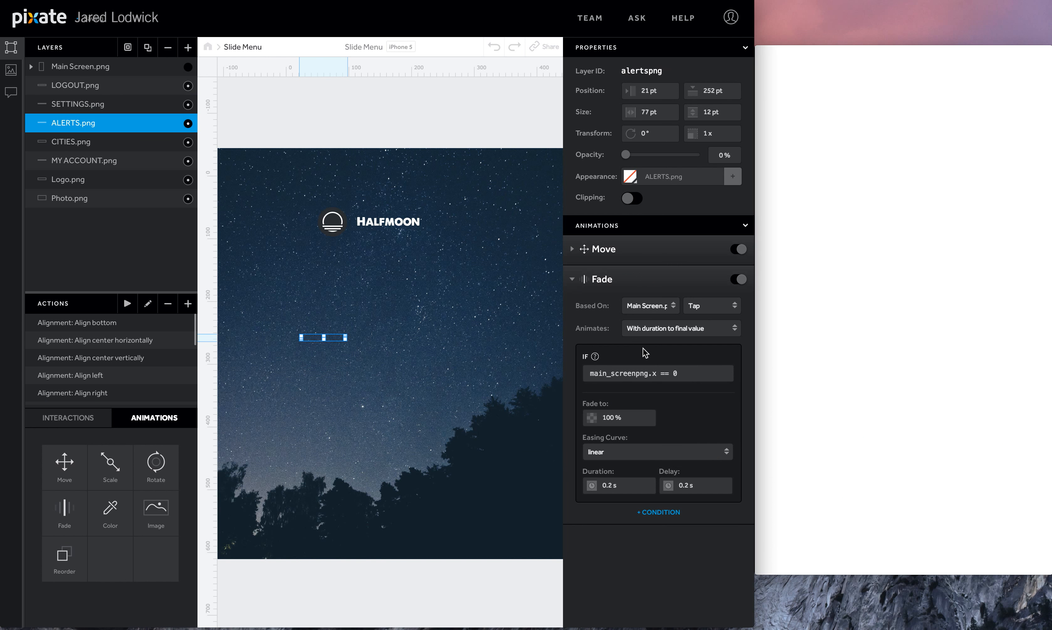
left_click(665, 512)
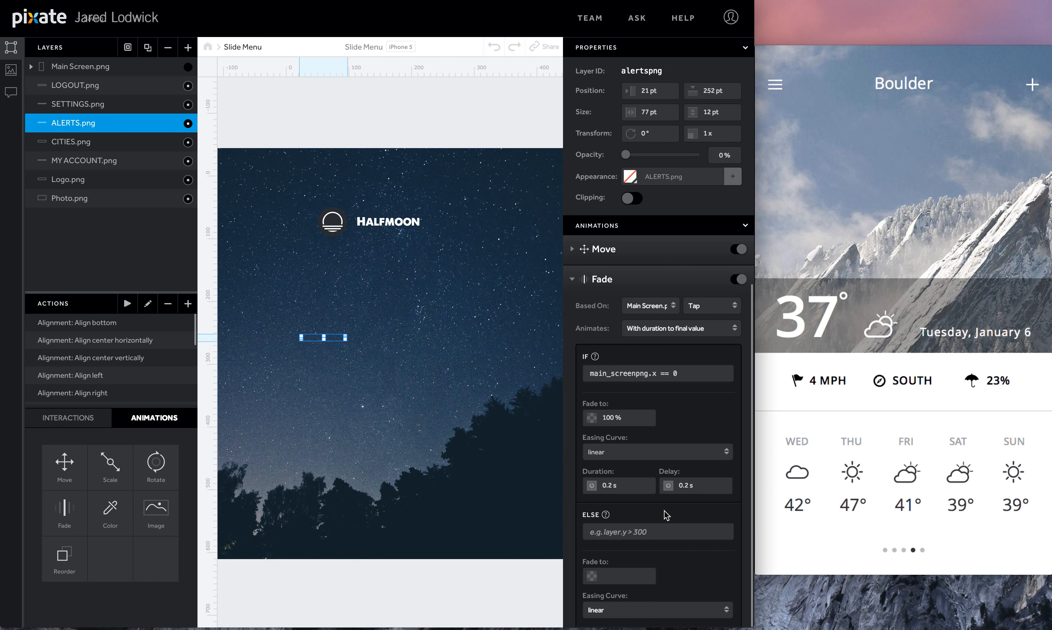
scroll(666, 513, "down", 3)
left_click(634, 475)
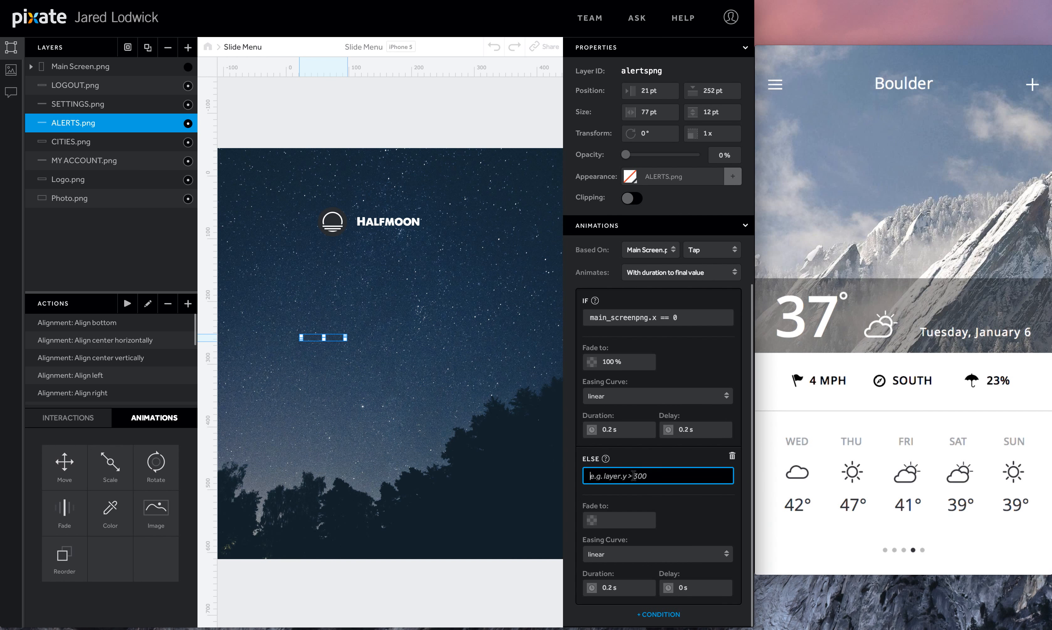
key("super+v")
left_click(630, 513)
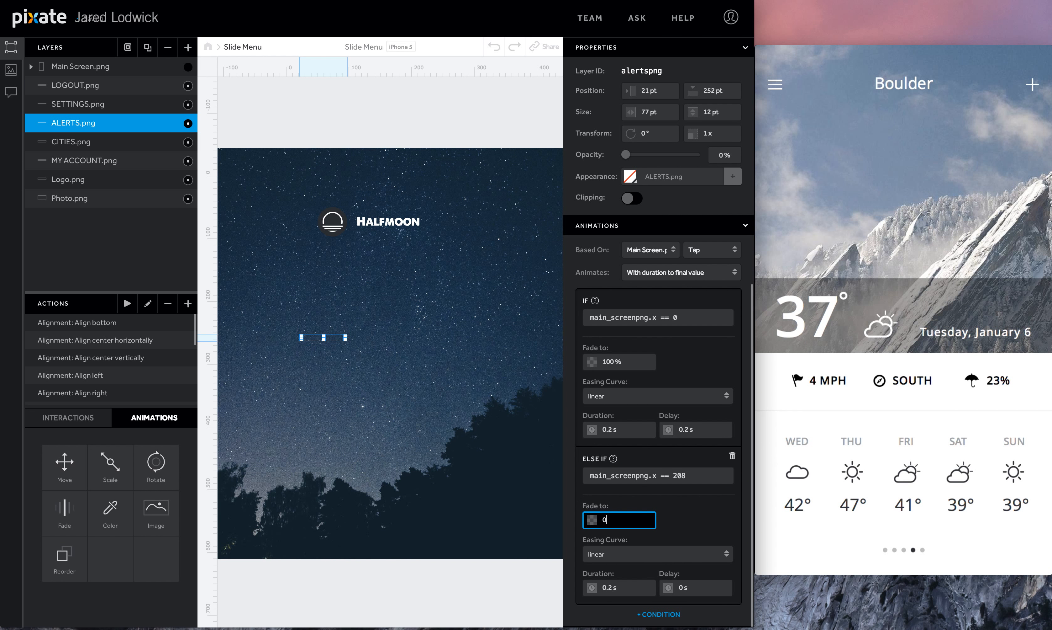
left_click(681, 587)
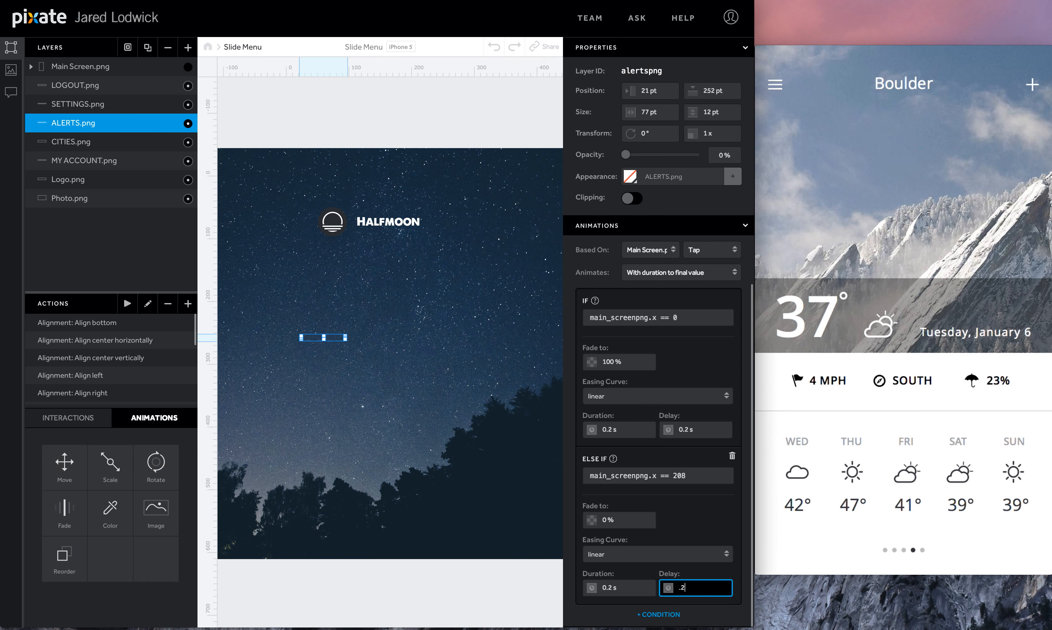
Step: Add a second Fade condition main_screenpng.x == 208 to CITIES.png, fading to 0% with a 0.2 s delay
left_click(124, 144)
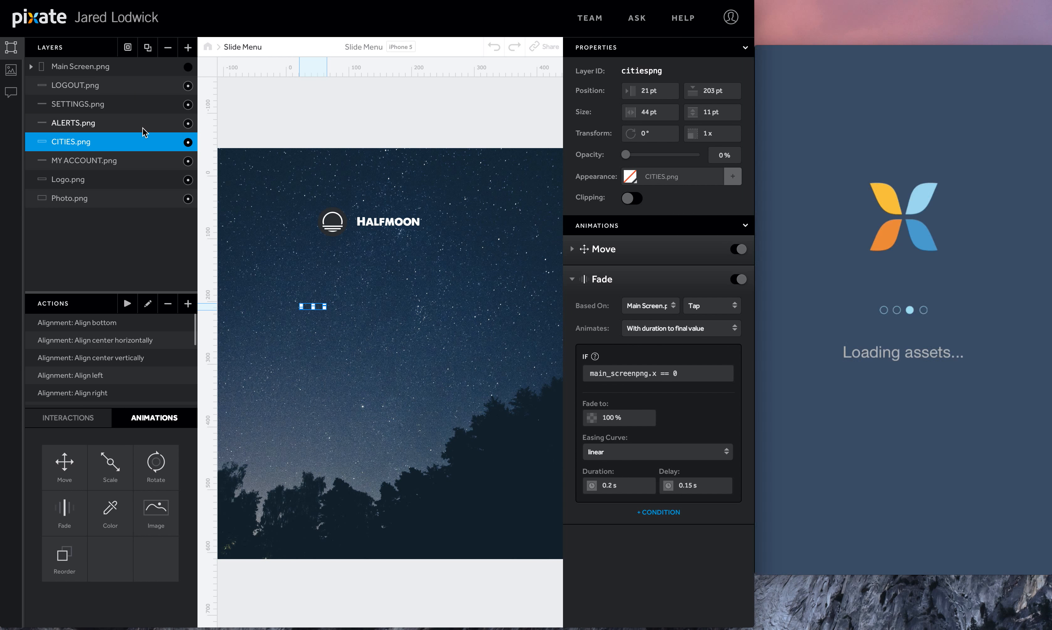
left_click(148, 124)
scroll(616, 351, "down", 2)
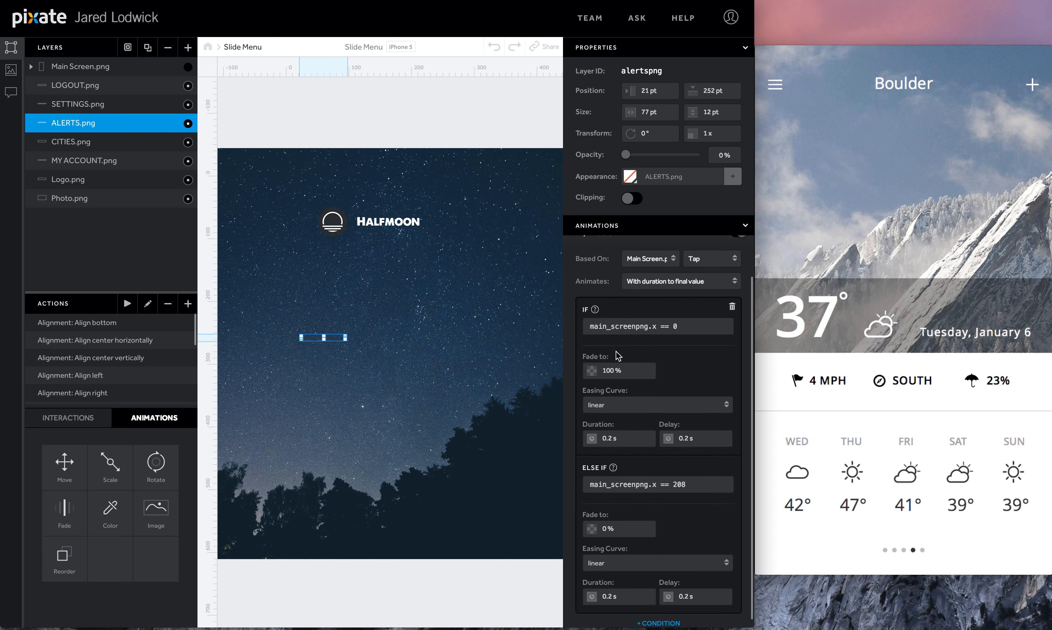
left_click(115, 146)
left_click(650, 515)
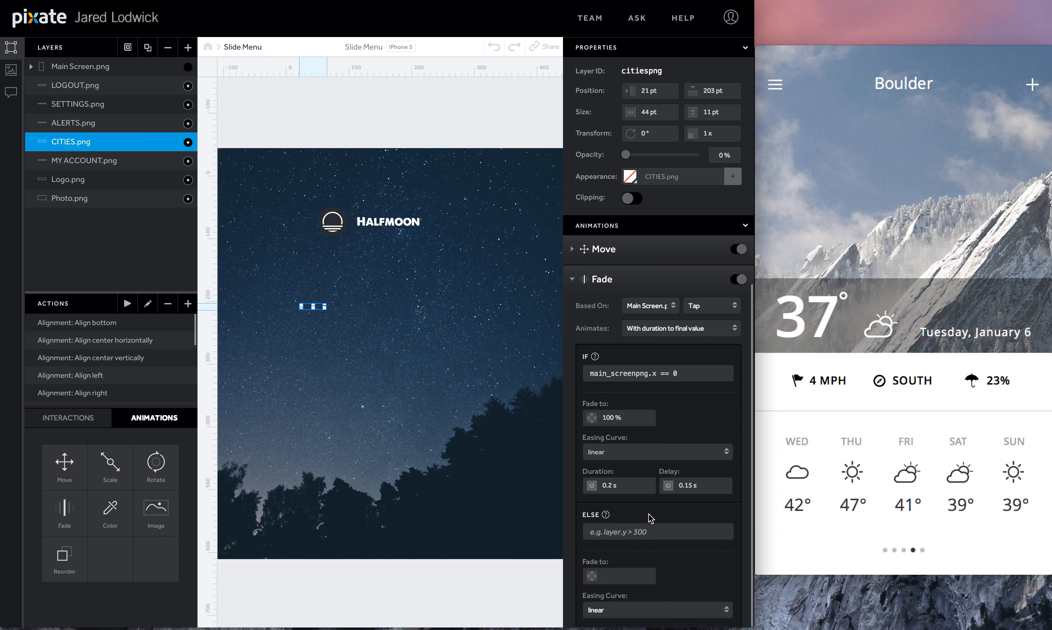
left_click(650, 534)
left_click(636, 570)
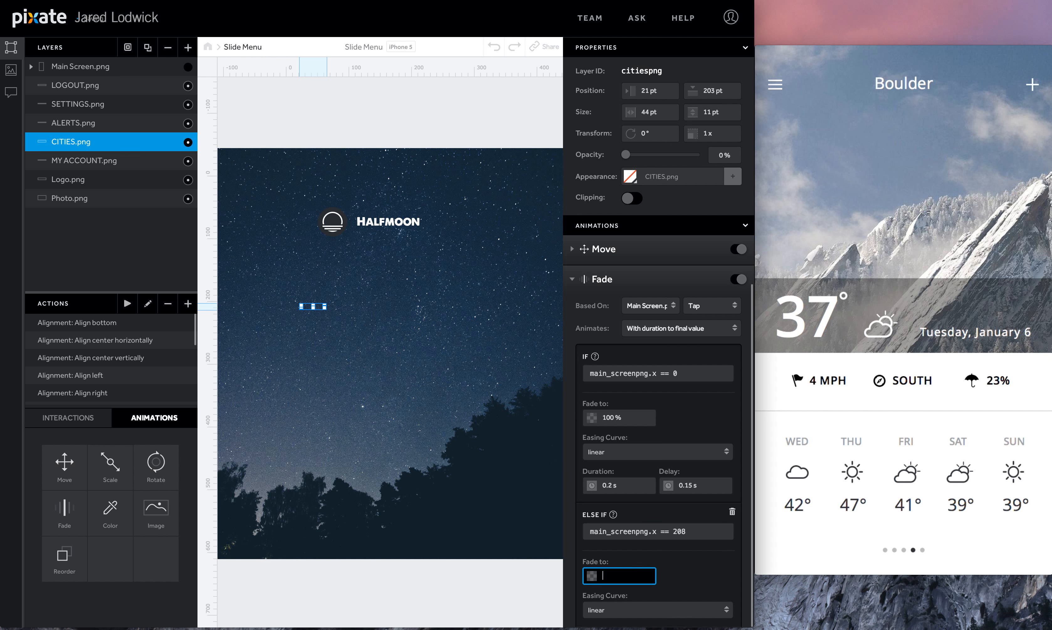
scroll(658, 427, "down", 3)
left_click(696, 588)
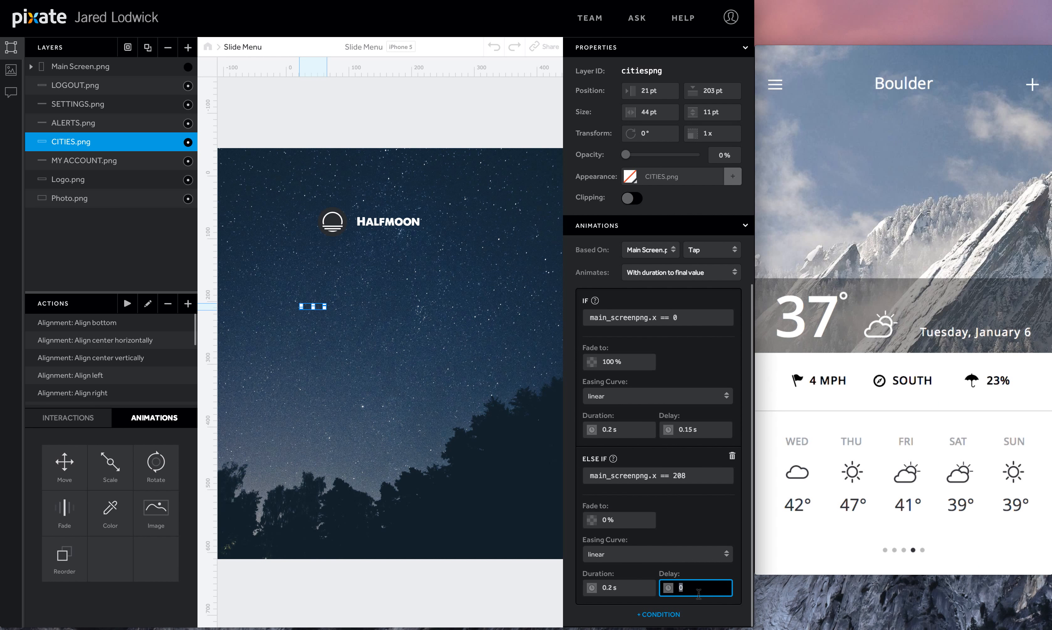
type(".2")
Step: Add a second Fade condition main_screenpng.x == 208 to MY ACCOUNT.png, fading to 0% with a 0.2 s delay
left_click(101, 159)
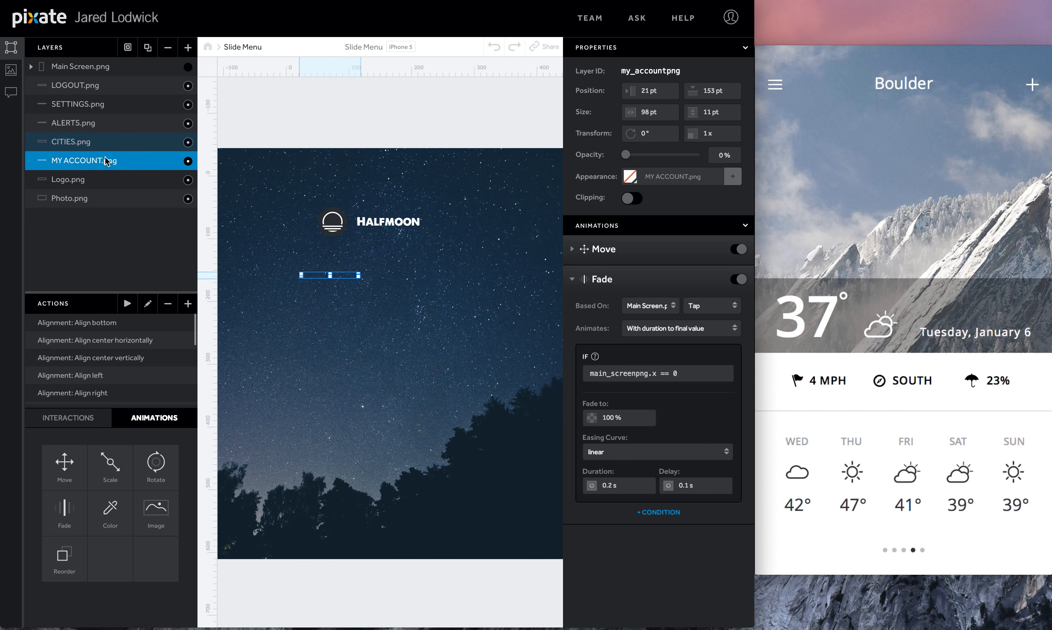
left_click(659, 513)
left_click(657, 529)
type("main_screenpng.x == 208")
scroll(657, 531, "down", 3)
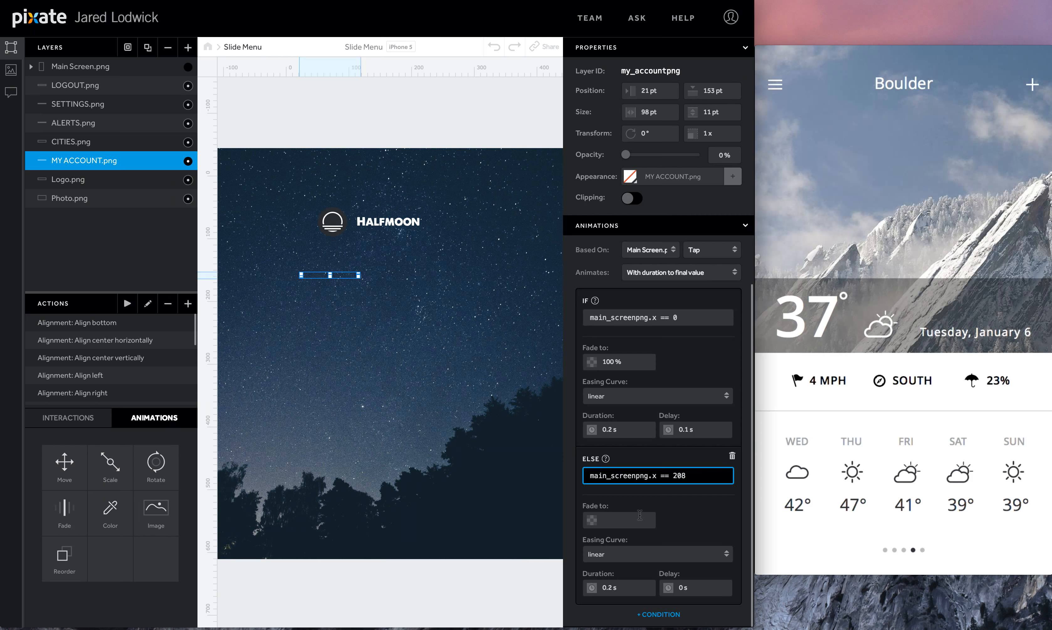
left_click(640, 515)
type("0")
left_click(694, 587)
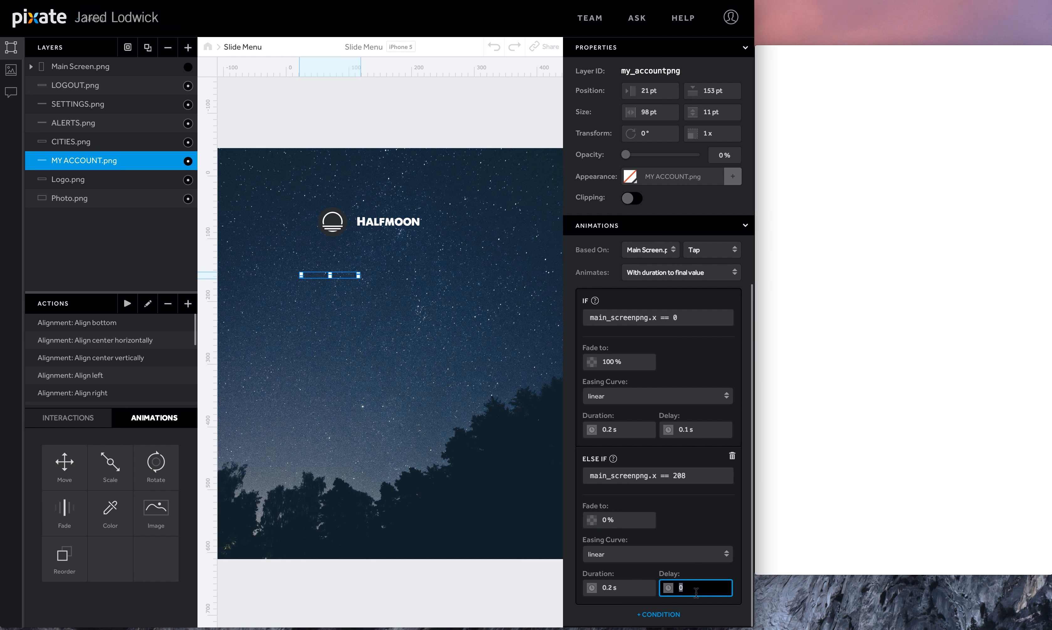
type(".2")
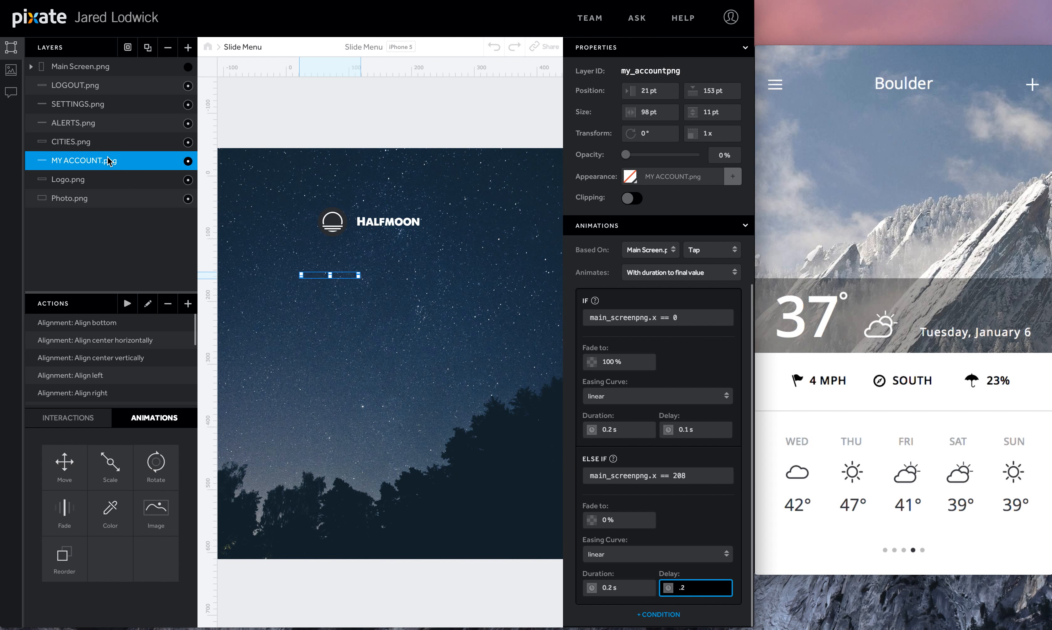
left_click(695, 511)
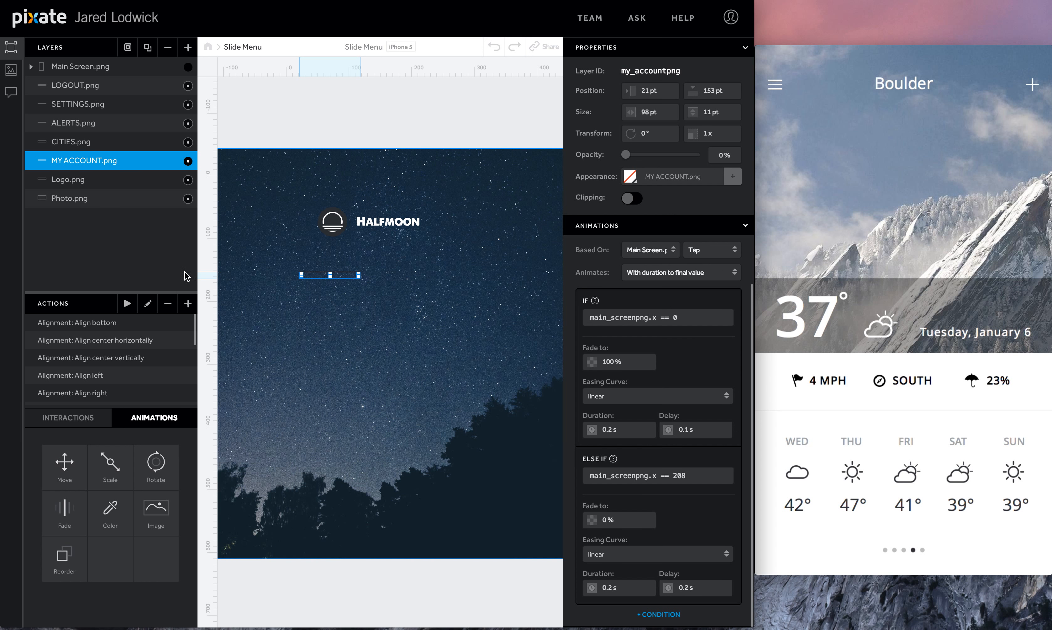
Step: Make the hidden Main Screen.png layer visible on the canvas again
left_click(101, 198)
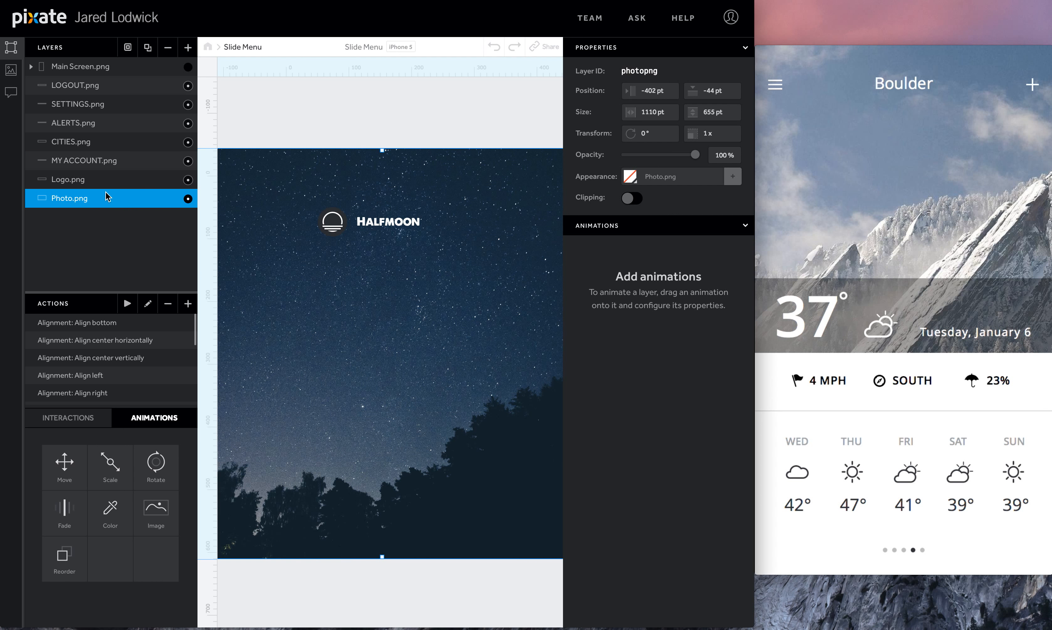
left_click(184, 67)
left_click(189, 67)
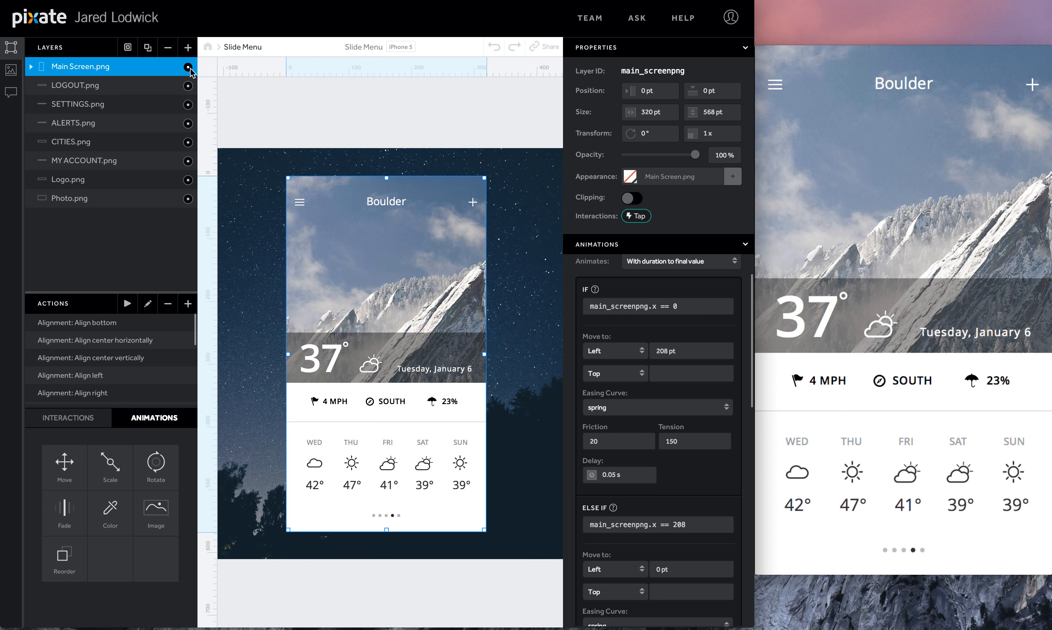
Step: Add a new layer directly above Photo.png, size it to 320 × 568 pt over the main screen, and name it Skrim
left_click(104, 201)
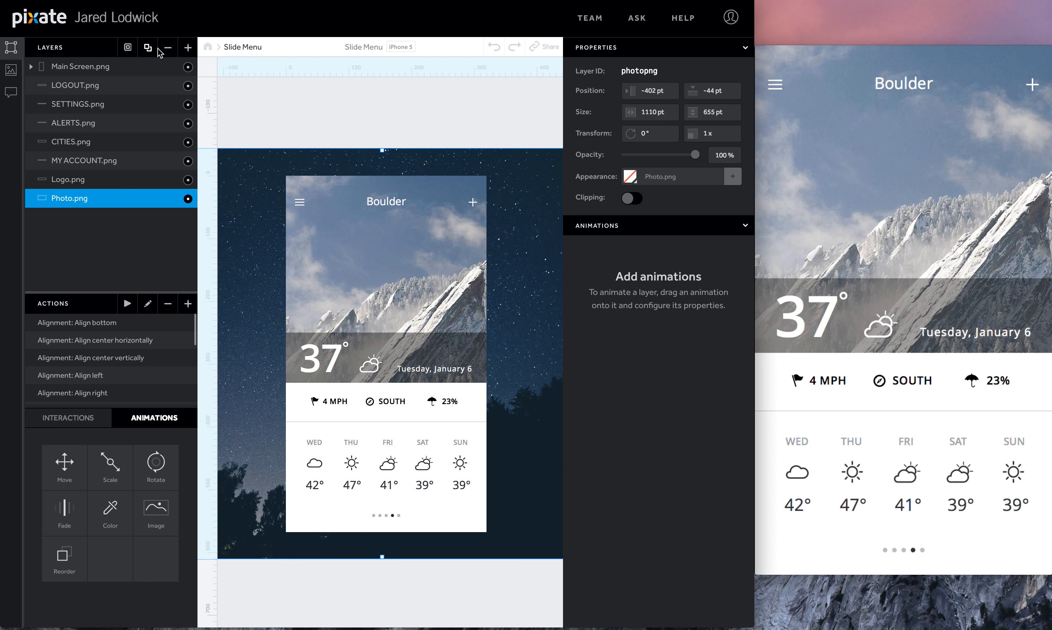
left_click(189, 47)
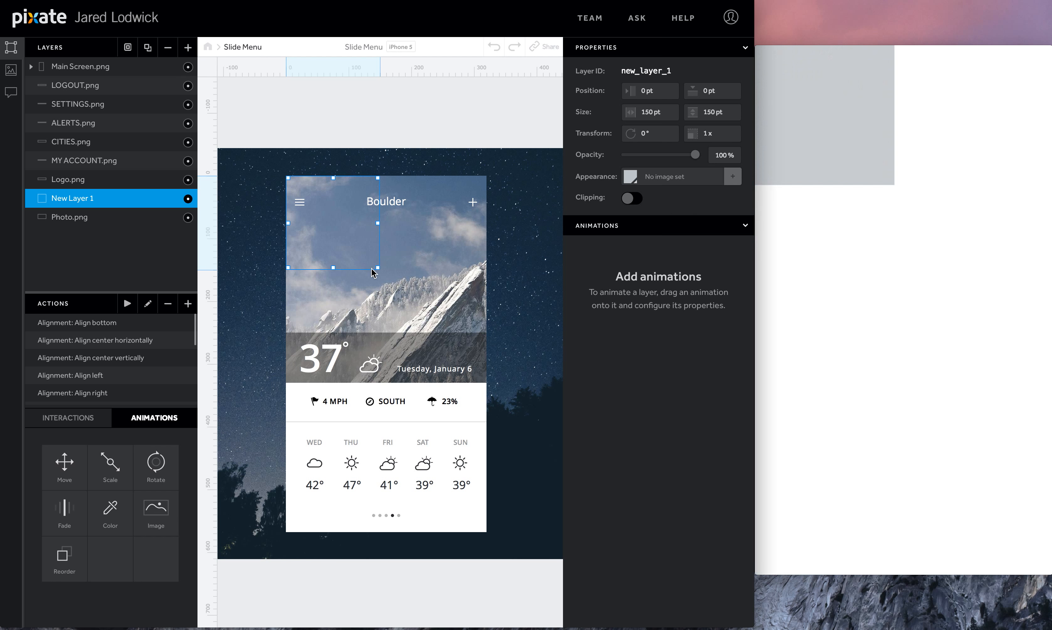
left_click_drag(374, 272, 485, 531)
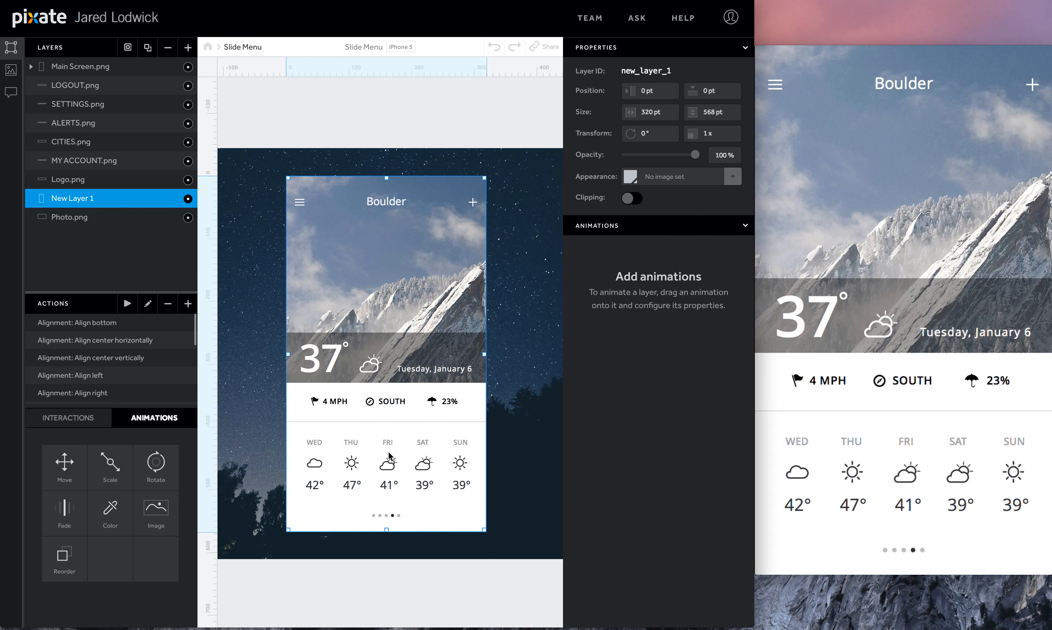
double_click(90, 199)
type("Shade")
key("Return")
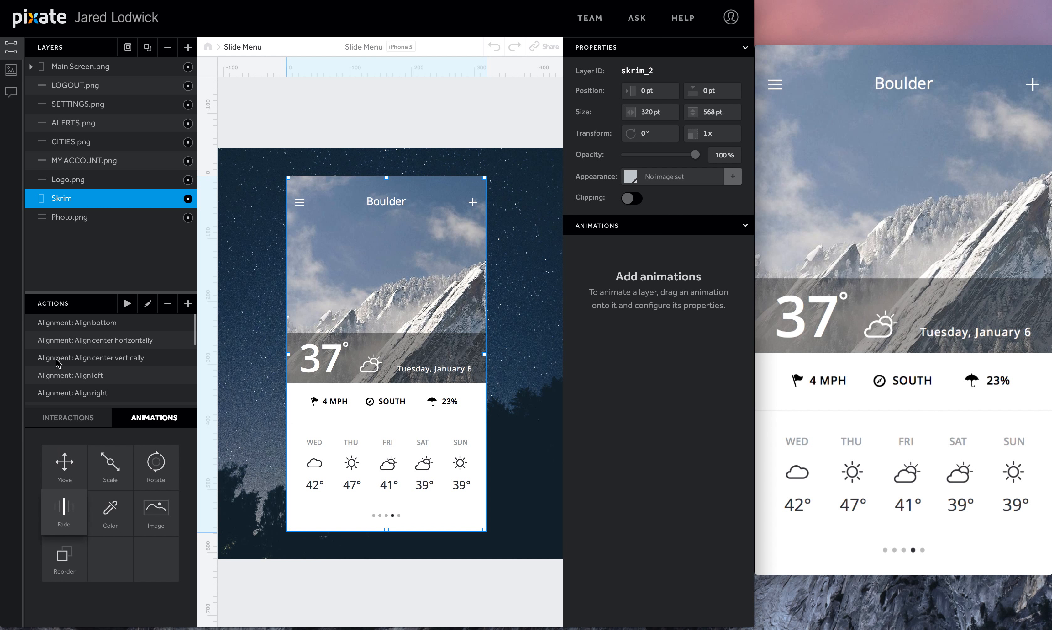
Step: Add a Fade animation to Skrim, based on a Tap of Main Screen.png
left_click_drag(64, 511, 71, 200)
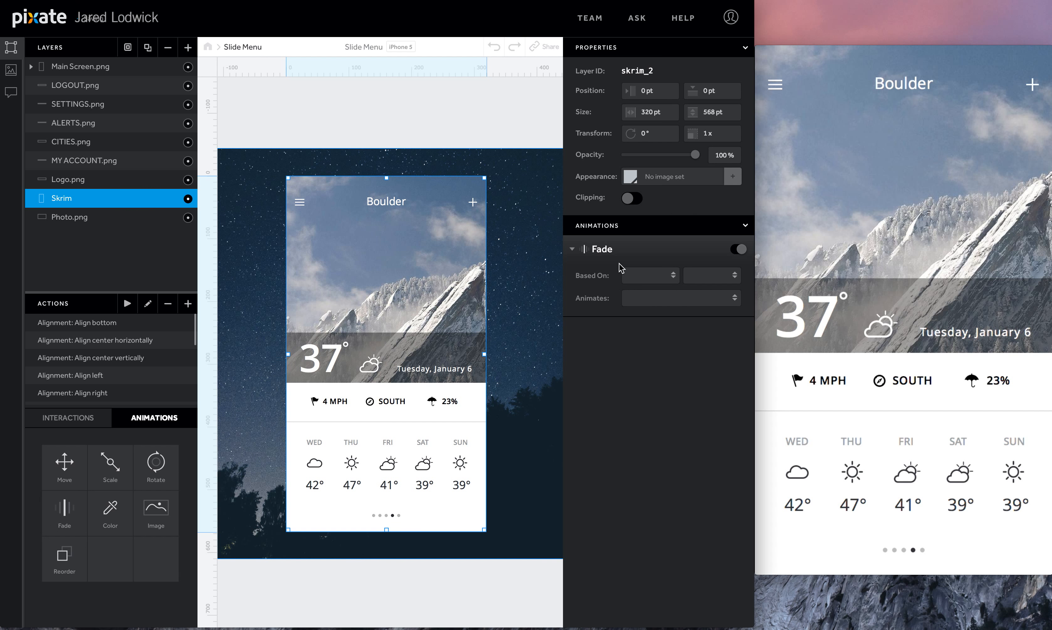
left_click(642, 275)
left_click(656, 295)
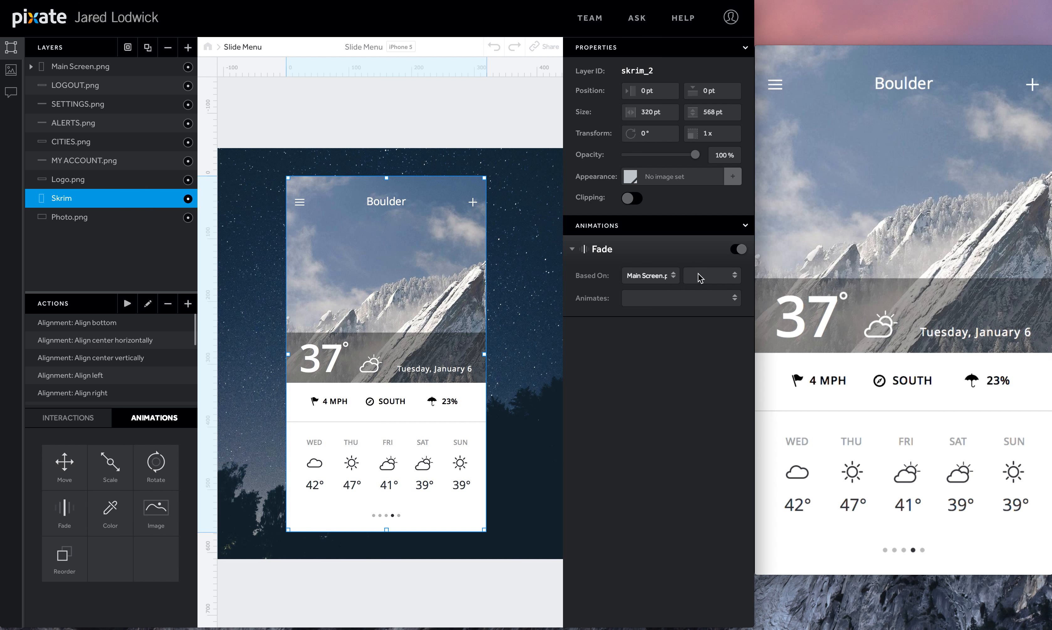
left_click(698, 275)
left_click(698, 286)
Step: Make Skrim fade to 70% over 0.4 s under the condition main_screenpng.x == 0
left_click(648, 341)
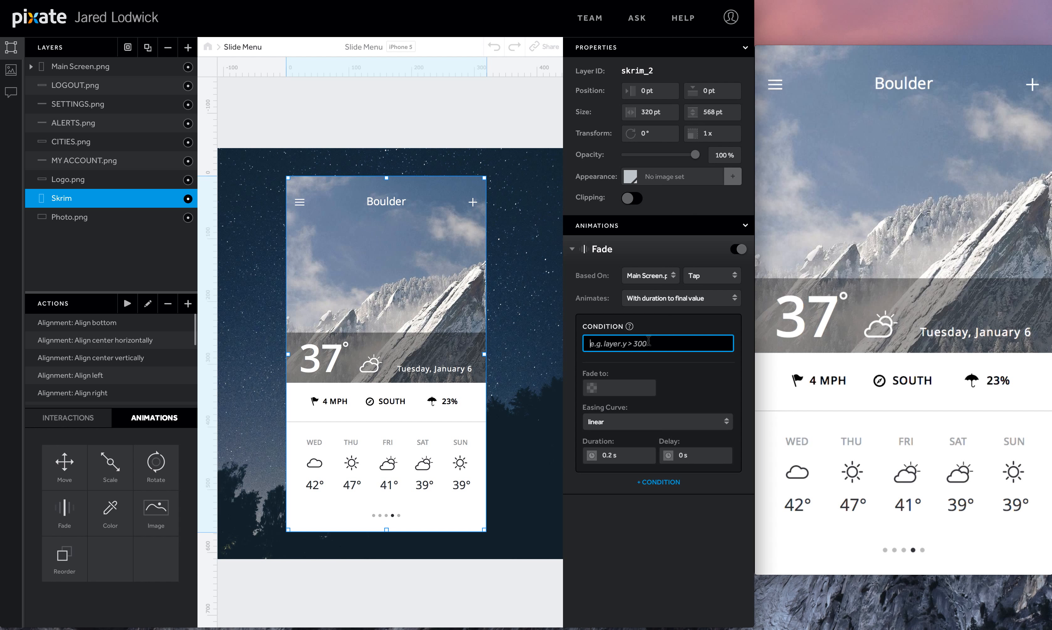
type("main_screenpng.x == 208")
key("BackSpace")
left_click(623, 386)
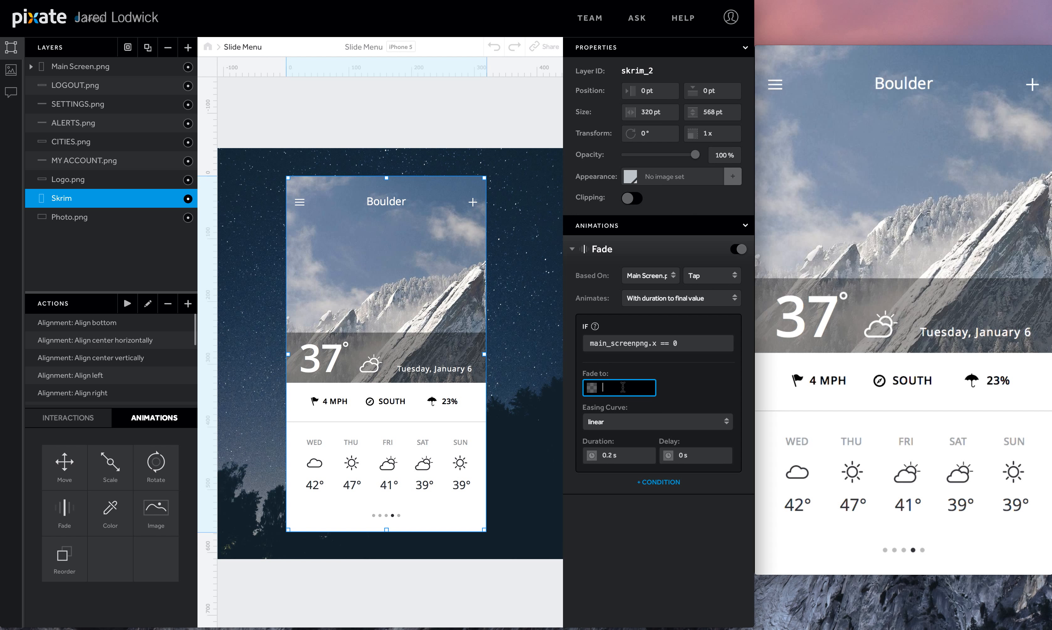
type("70")
left_click(644, 421)
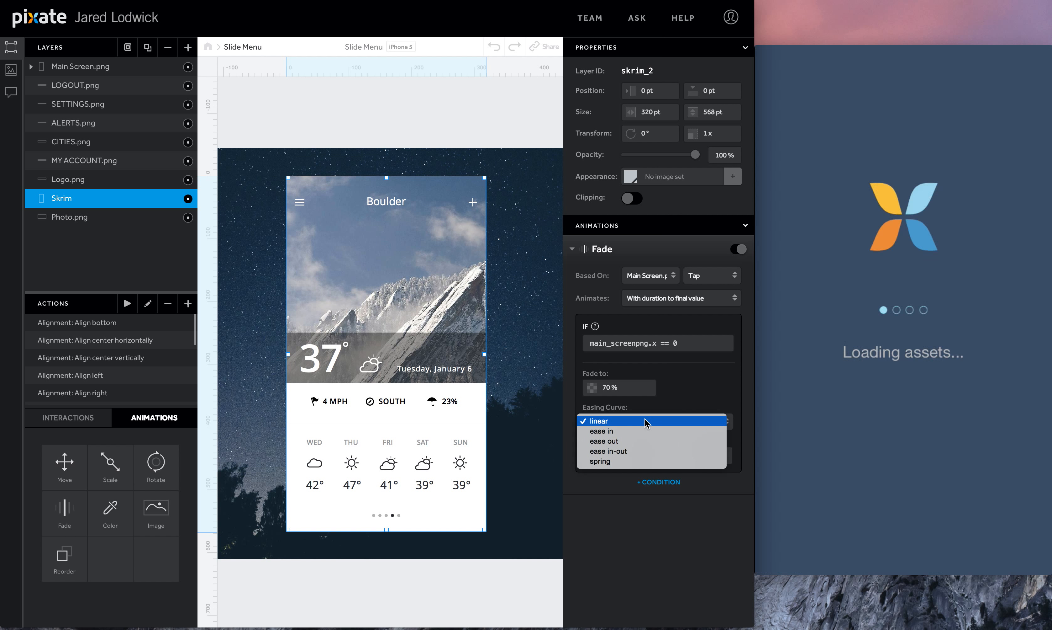
left_click(628, 454)
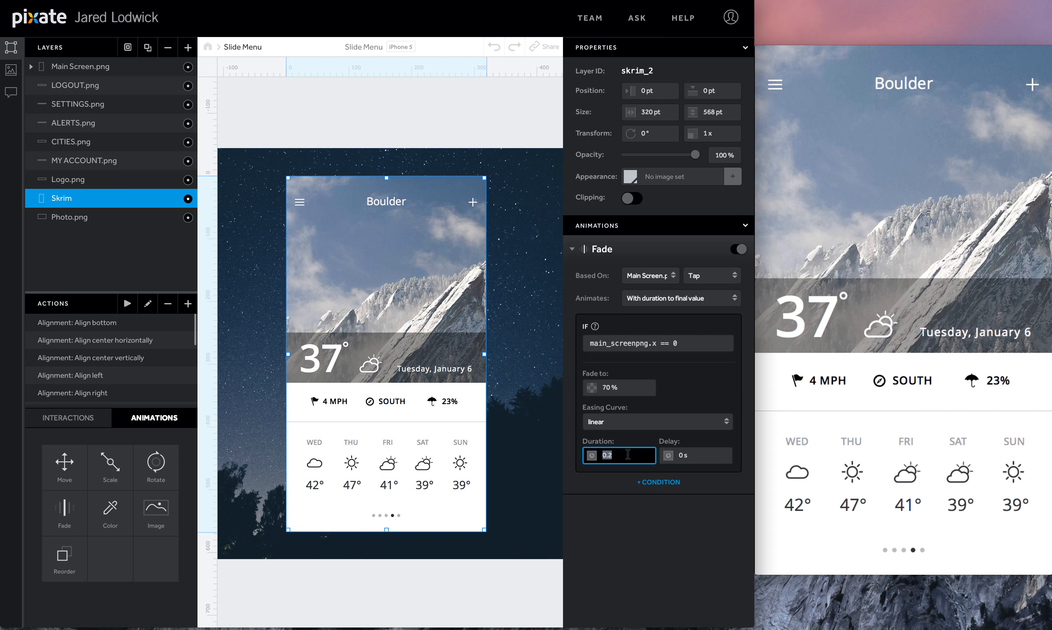
type(".4")
key("Return")
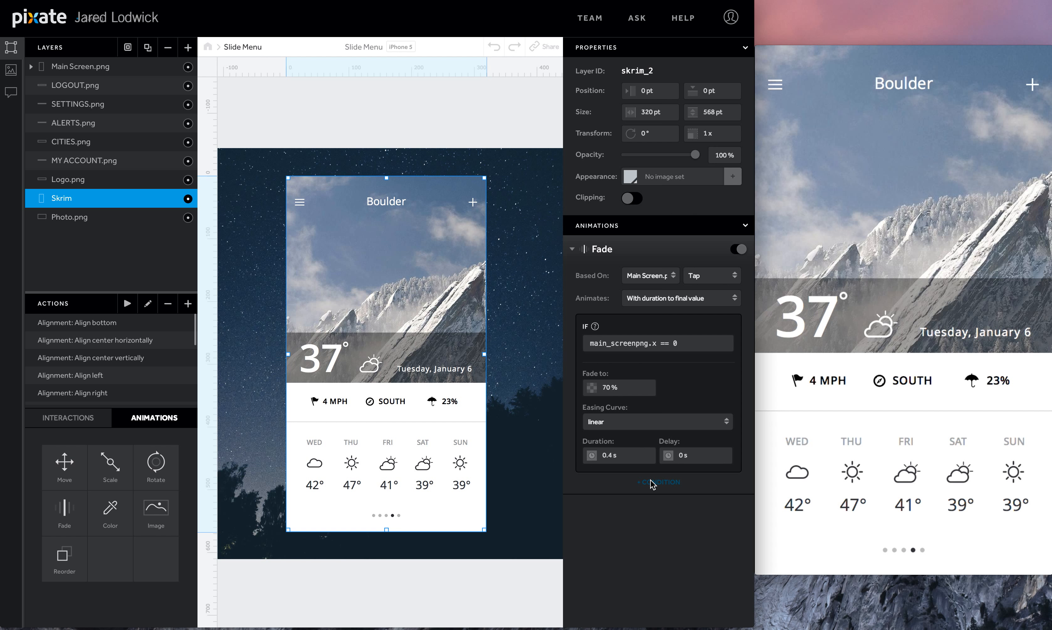
Step: Add a second Fade condition main_screenpng.x == 208 to Skrim, fading to 100% with a 0.5 s delay, and change its fill to near-black
left_click(651, 482)
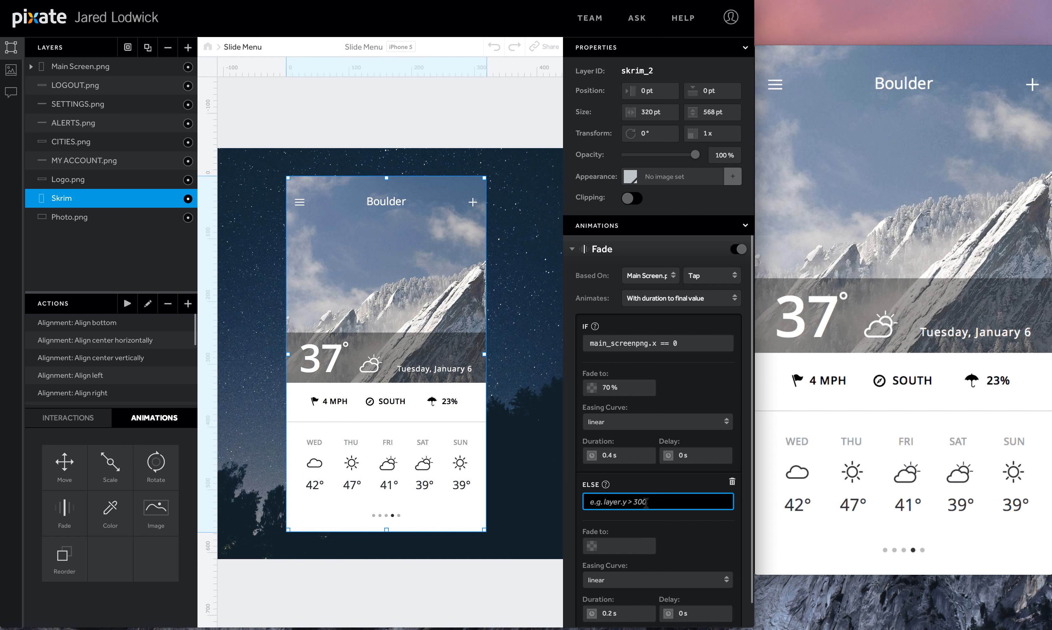
type("main_screenpng.x == 208")
scroll(636, 499, "down", 1)
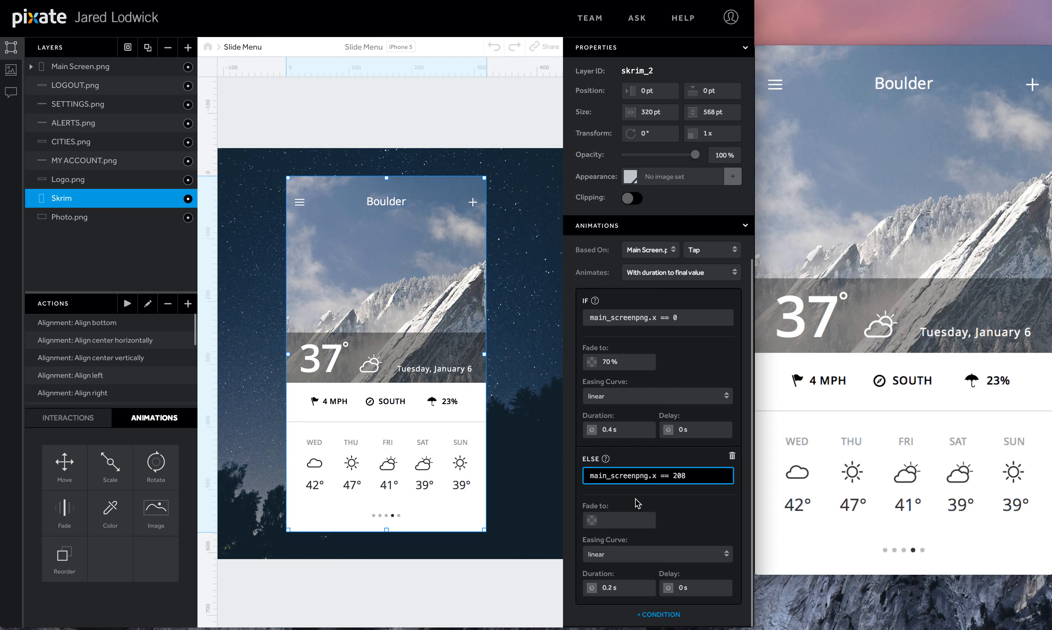
left_click(625, 524)
type("100")
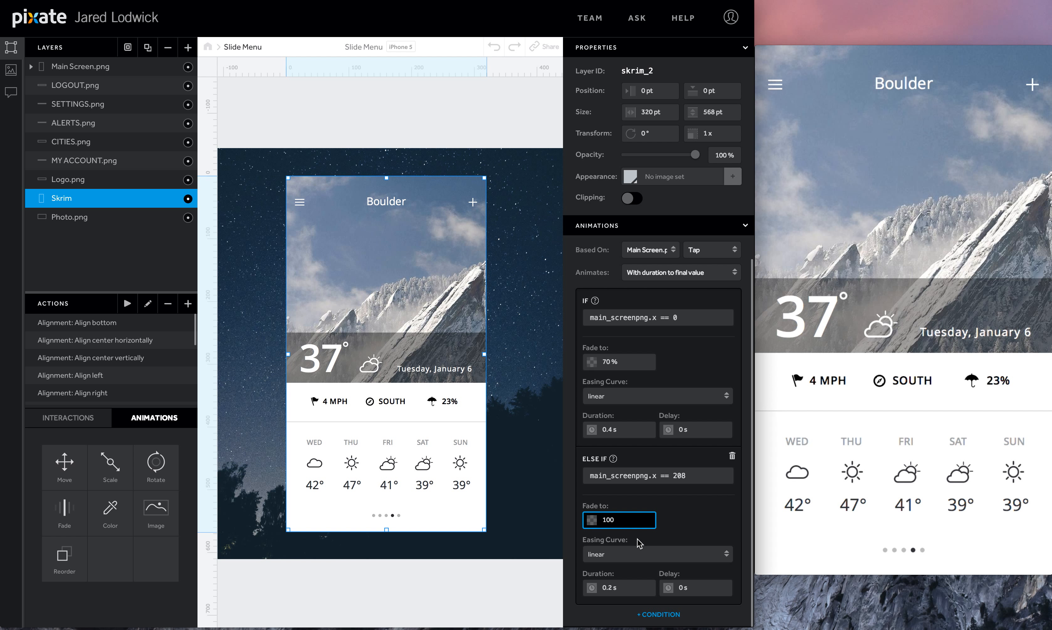
left_click(698, 595)
type(".5")
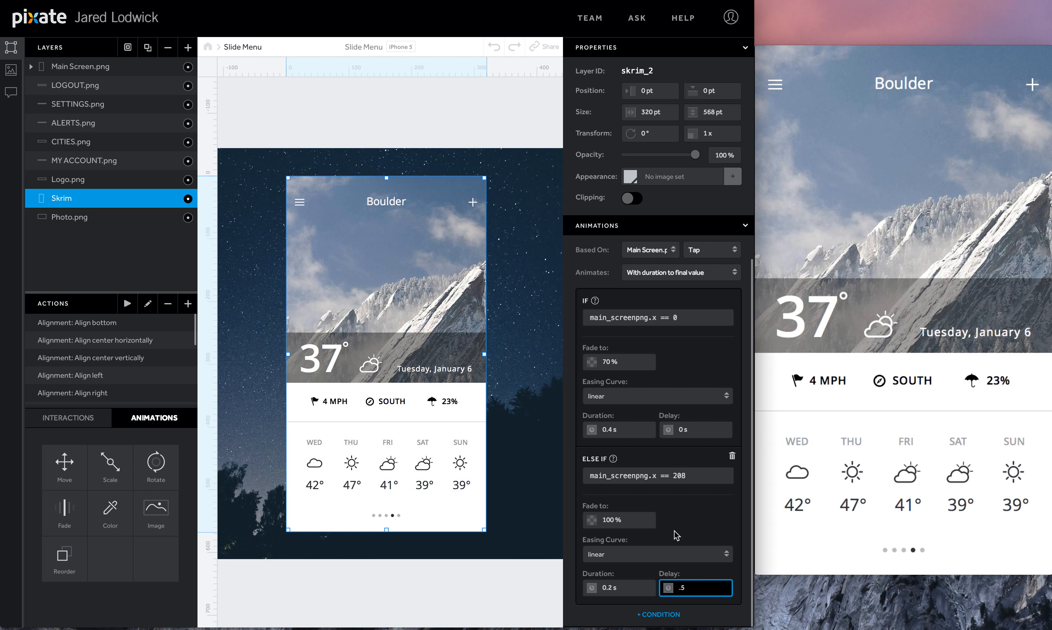
left_click(627, 180)
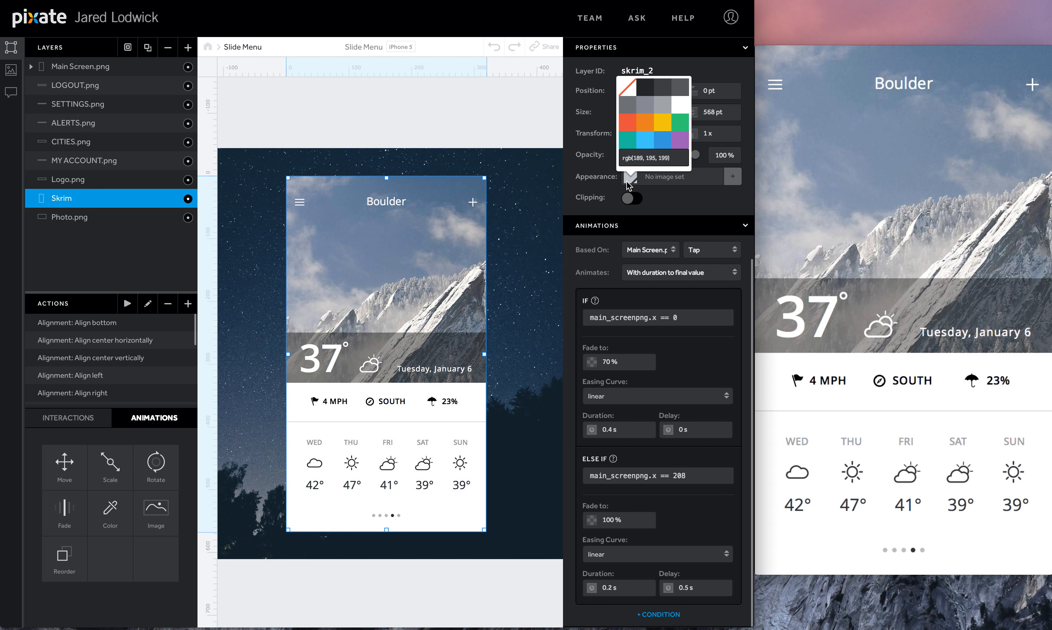
left_click(645, 91)
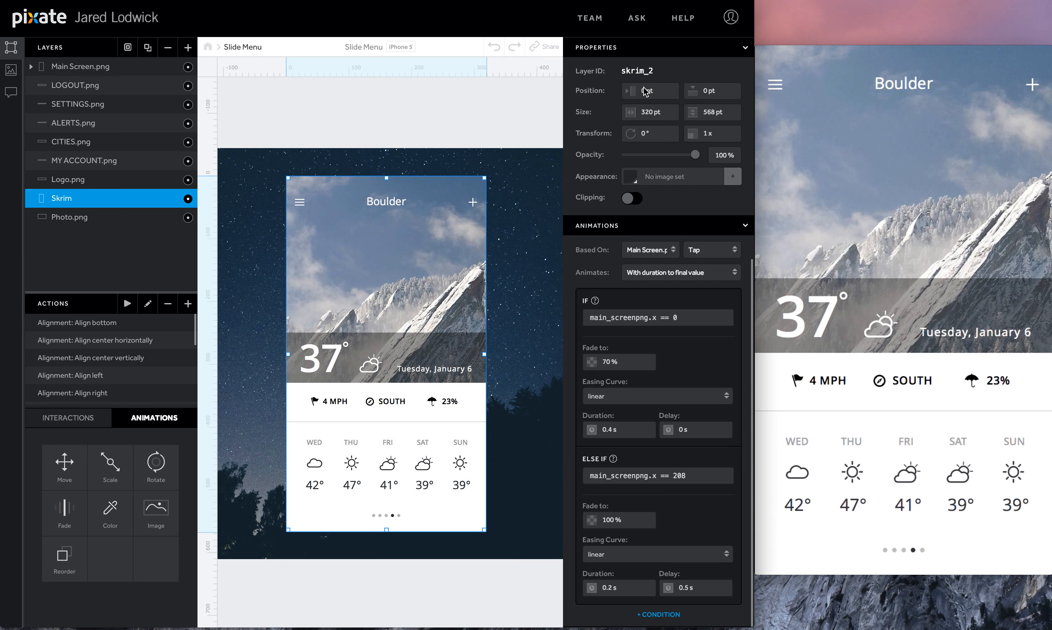
Step: Add Move and Scale animations to the Photo.png background layer
left_click(64, 218)
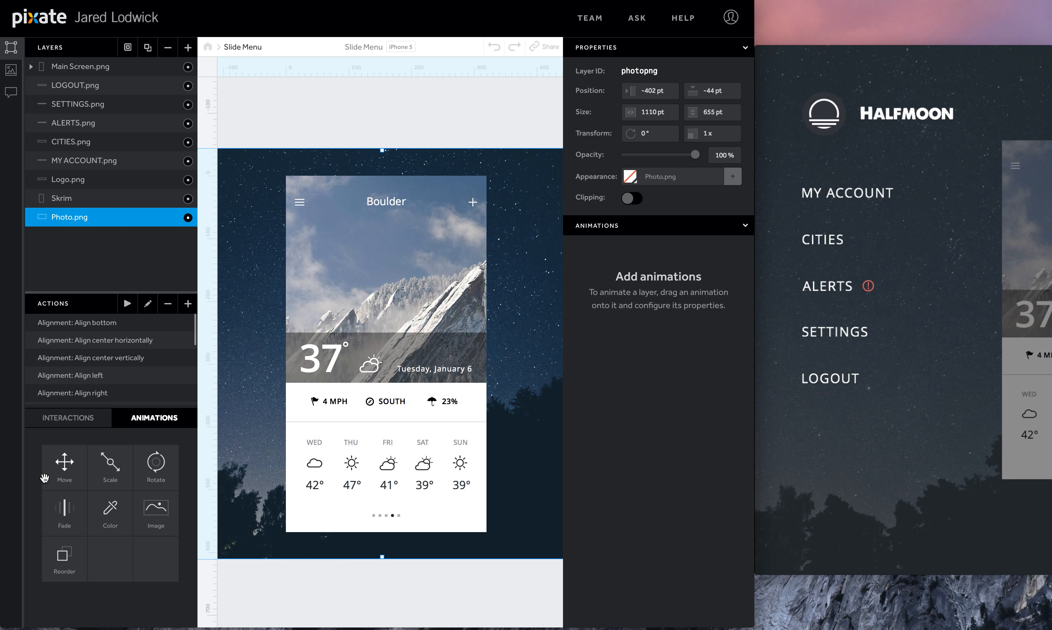
left_click_drag(63, 463, 69, 218)
left_click_drag(75, 471, 78, 217)
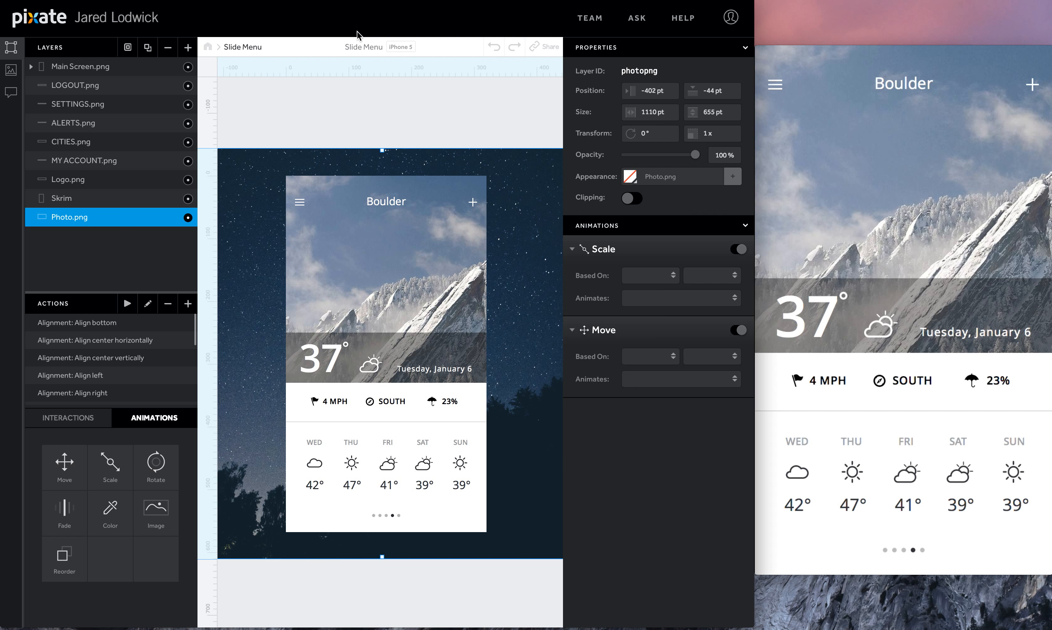
Step: Base Photo.png's Scale animation on a Tap of Main Screen.png
left_click(631, 270)
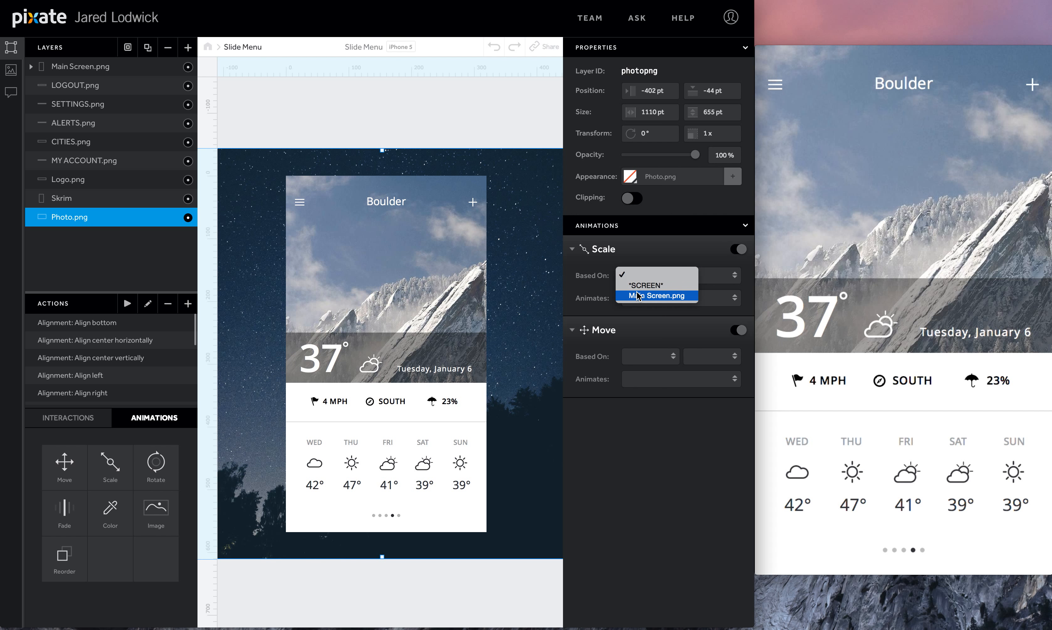
left_click(637, 295)
left_click(704, 276)
left_click(704, 280)
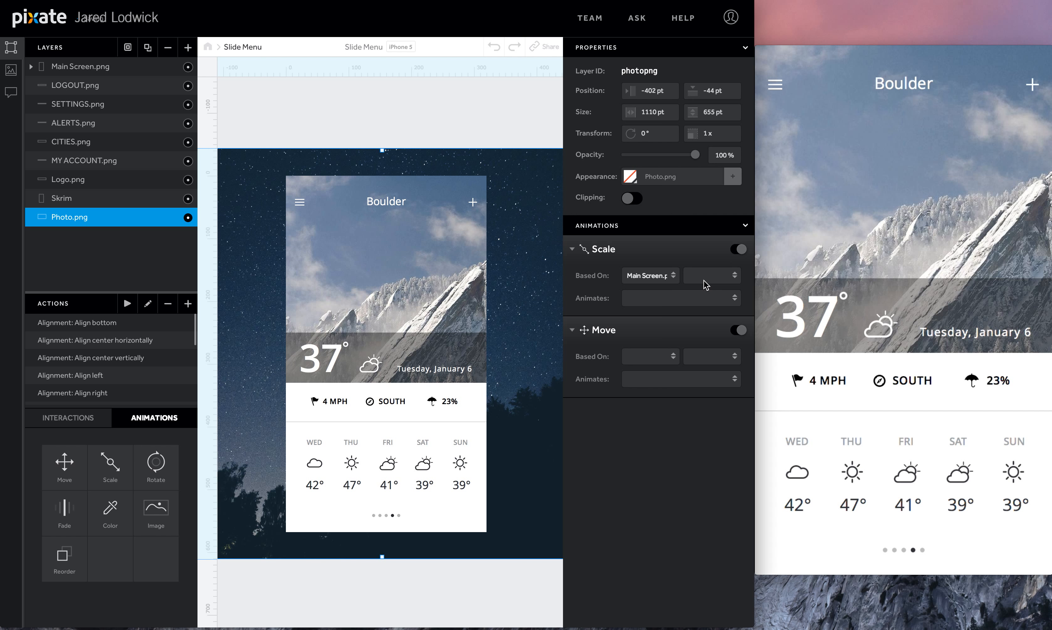
Step: Give the Scale animation the condition main_screenpng.x == 0 with a scale factor of 1x
left_click(679, 345)
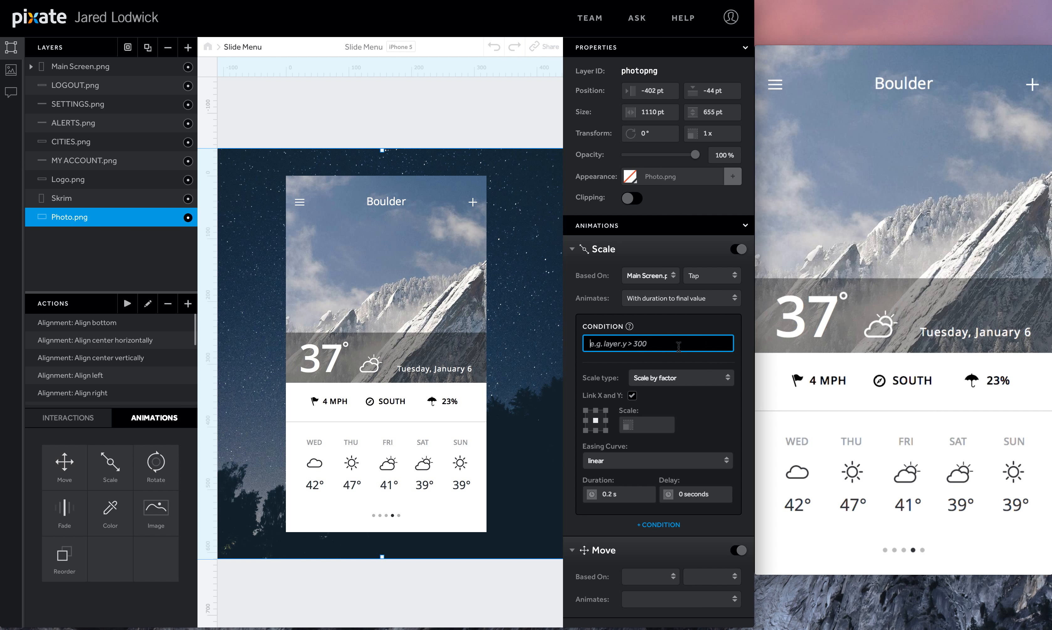
type("main_screenpng.x == 208")
left_click(647, 425)
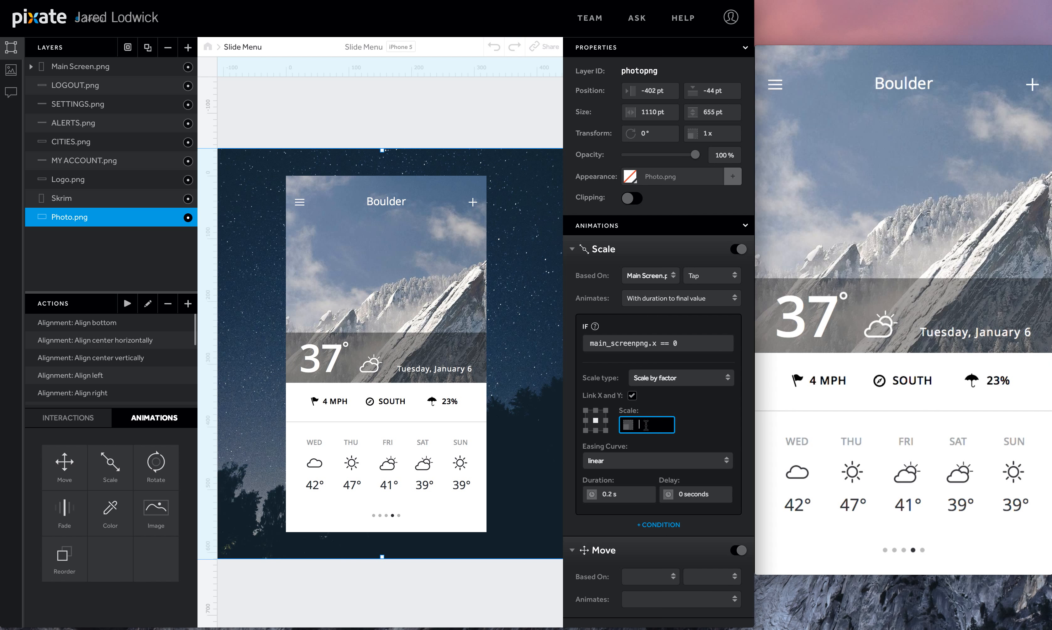
type("1")
Step: Set the Photo.png layer's own initial scale to 1.5x
left_click(721, 134)
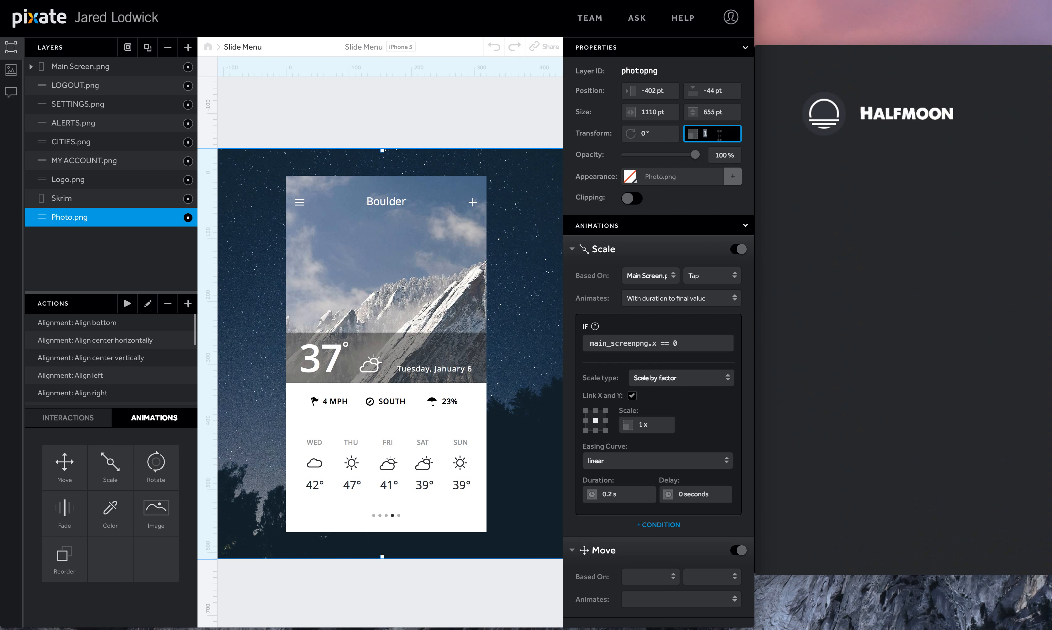
type(".15")
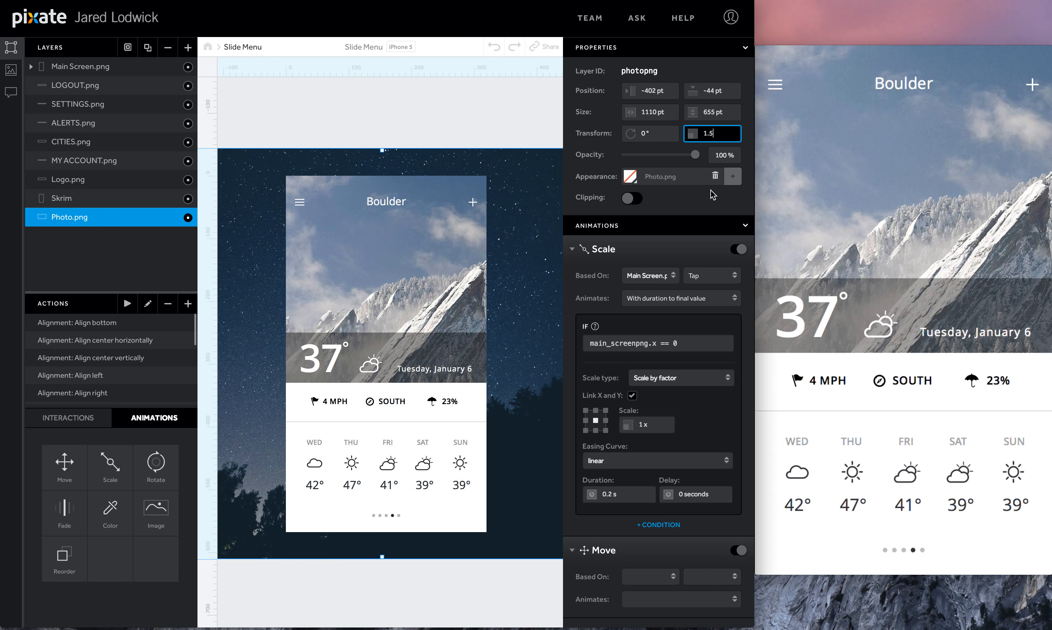
left_click(696, 249)
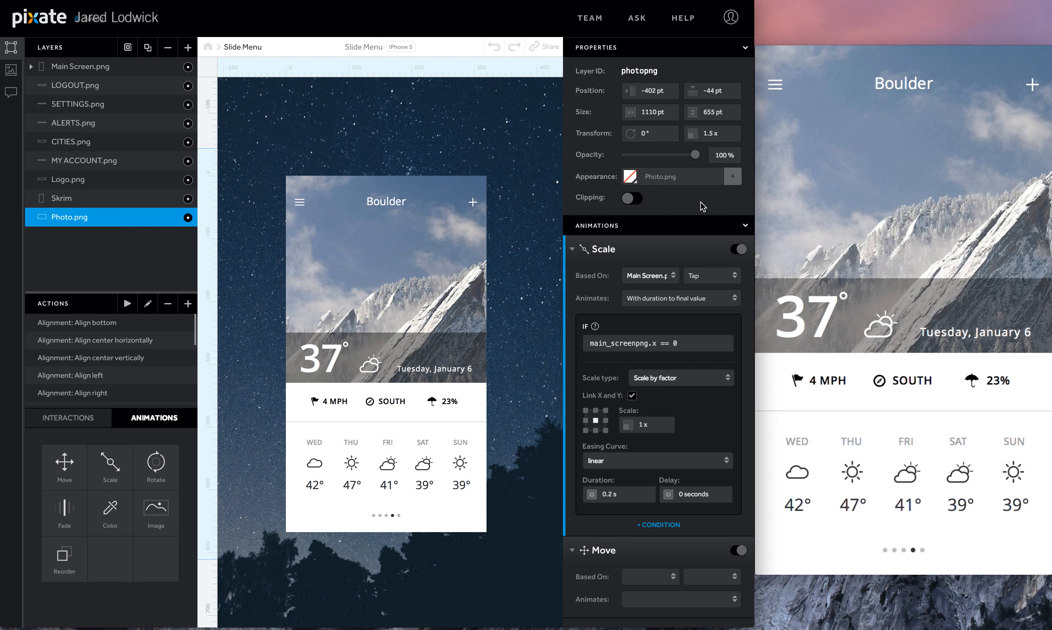
Step: Set the easing of the first Scale condition to spring with a tension of 50
left_click(658, 427)
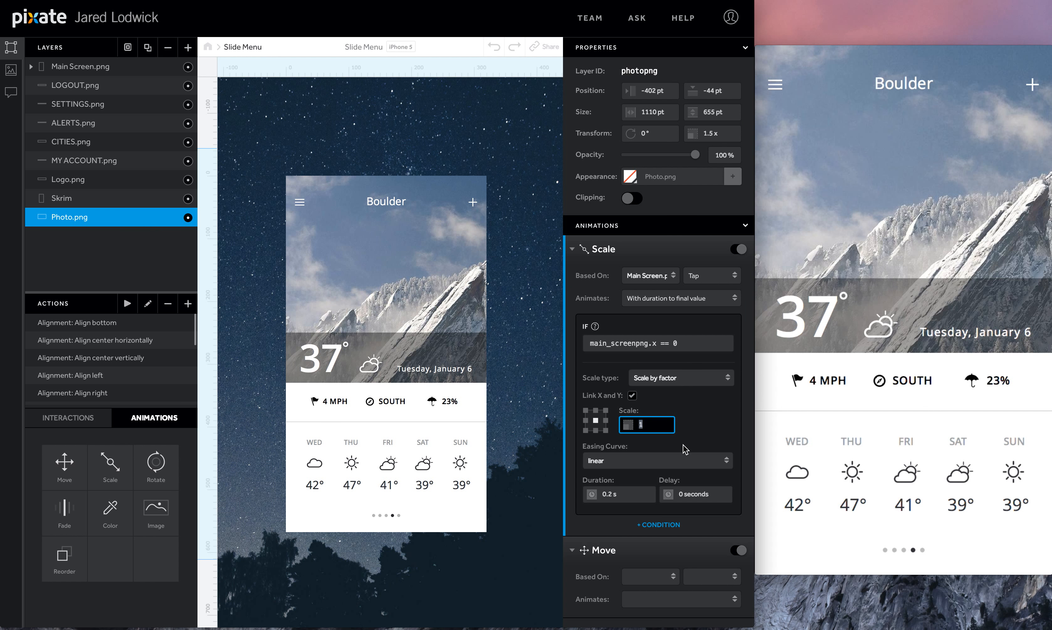
left_click(693, 461)
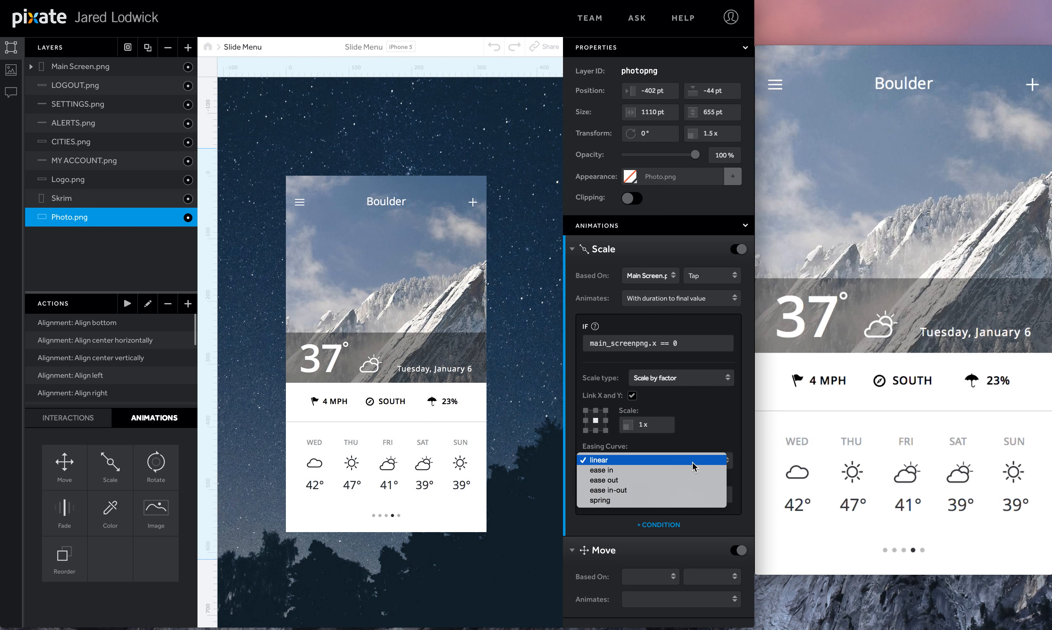
left_click(649, 501)
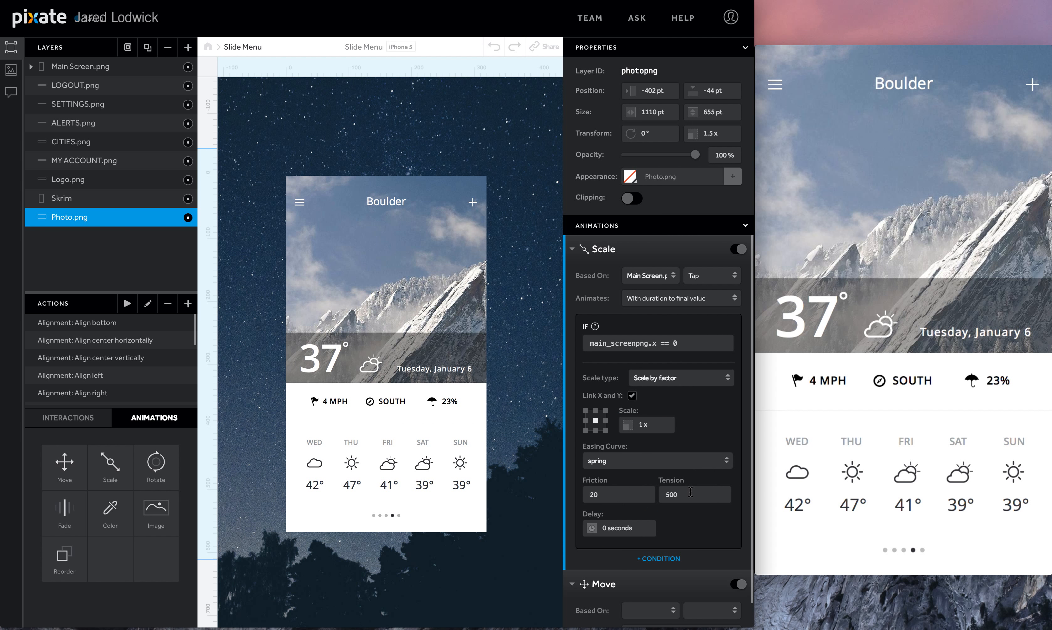
left_click(691, 492)
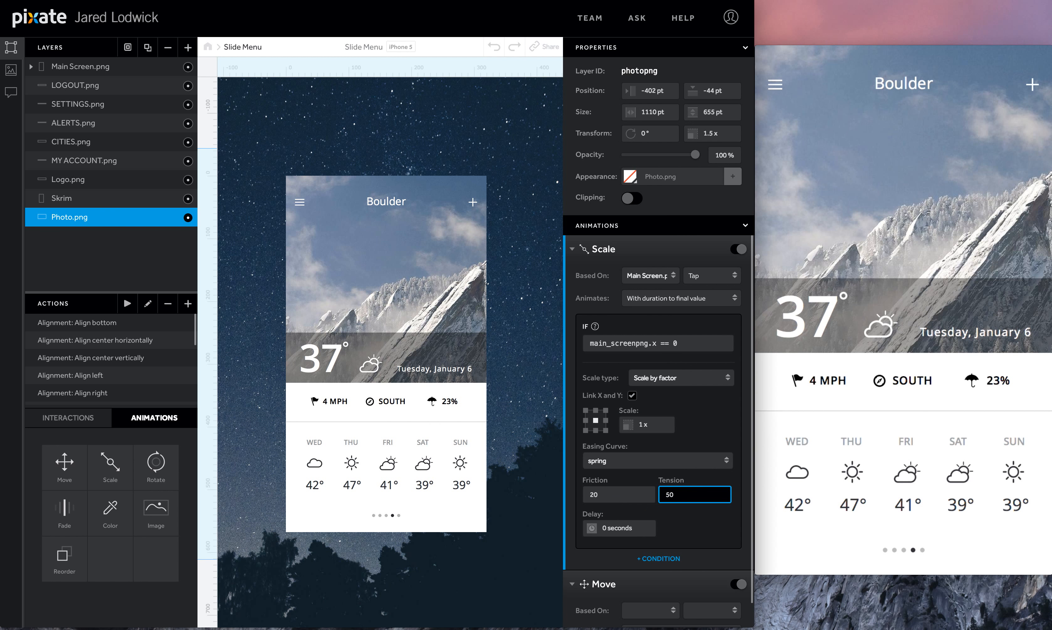
Step: Add a second Scale condition main_screenpng.x == 208 that scales Photo.png to 1.5x with a 0.5-second delay
scroll(693, 525, "down", 1)
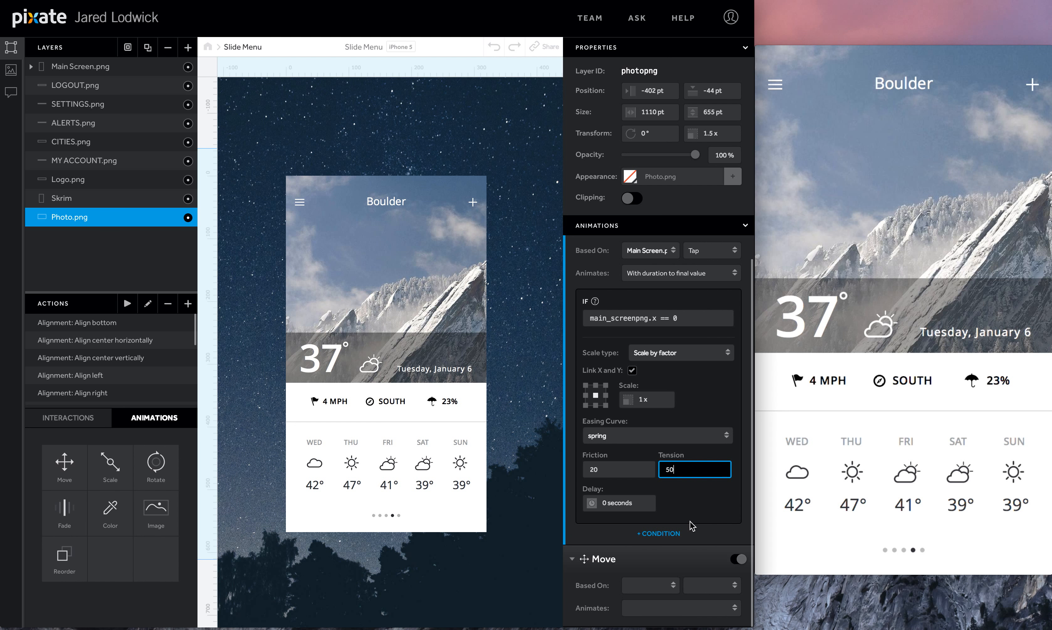
left_click(674, 534)
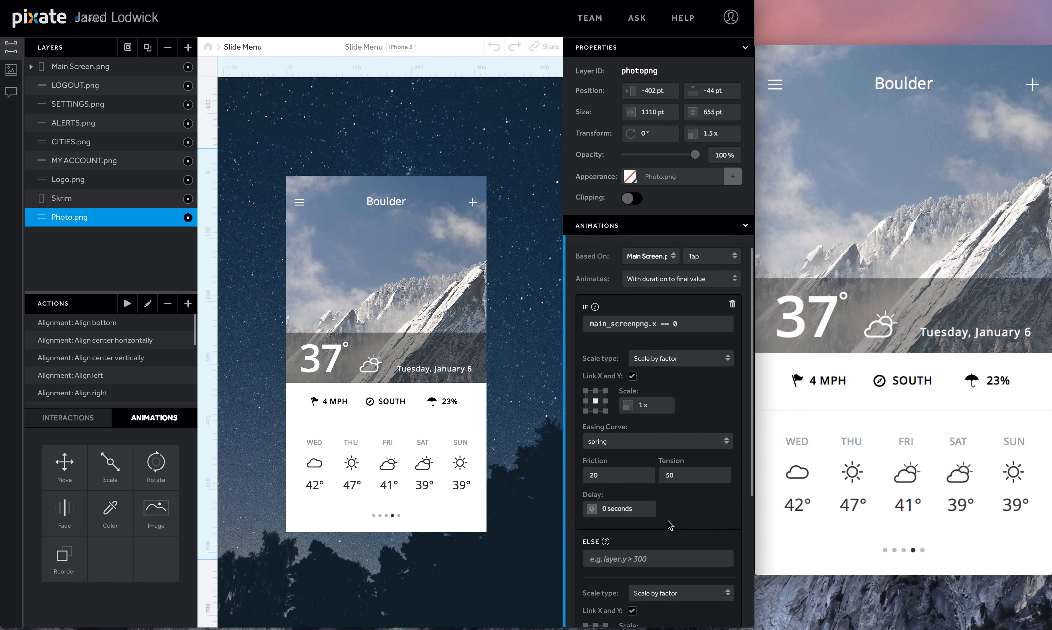
scroll(671, 526, "down", 3)
left_click(665, 470)
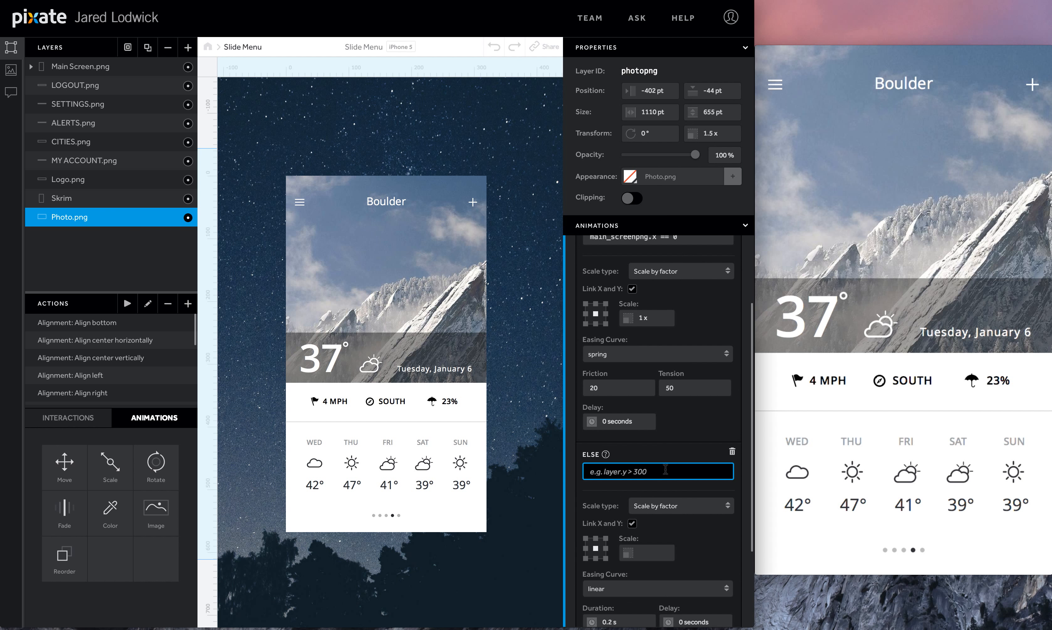
type("main_screenpng.x == 208")
left_click(650, 552)
type("1.5")
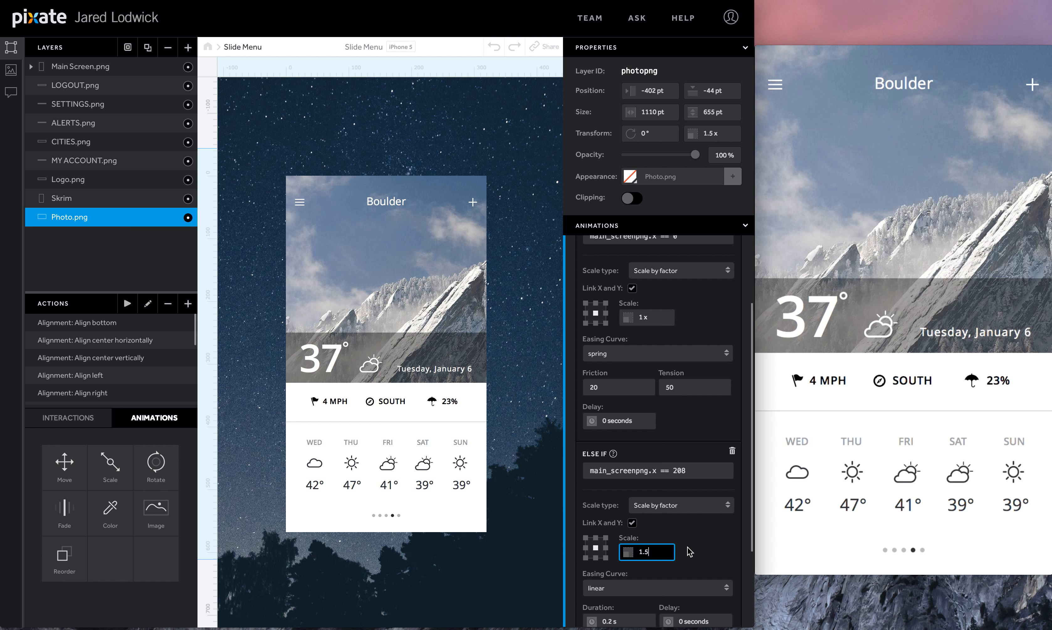
scroll(690, 550, "down", 2)
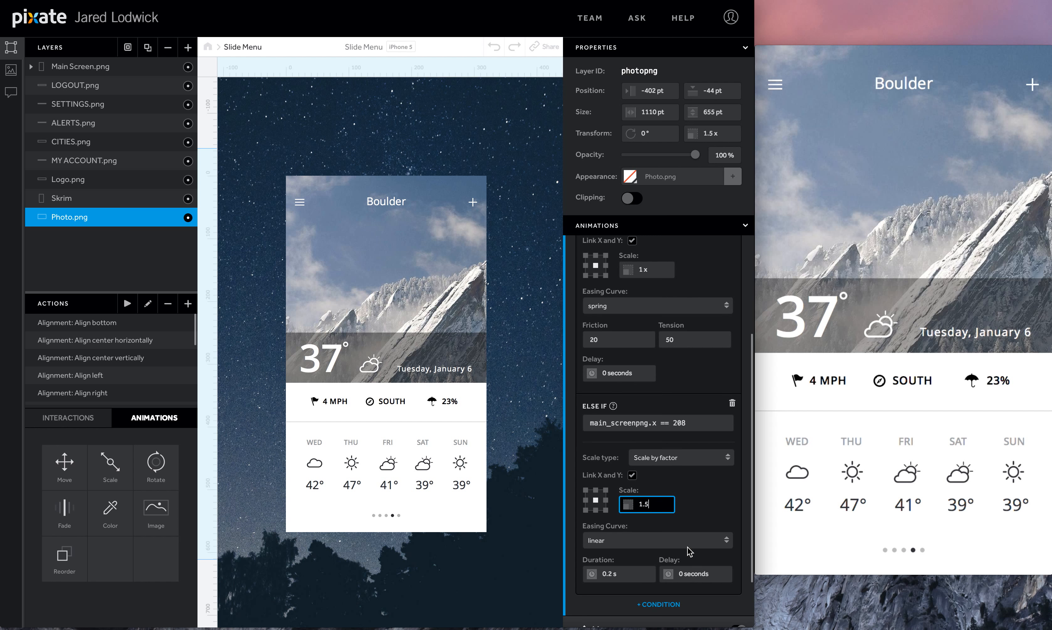
left_click(706, 573)
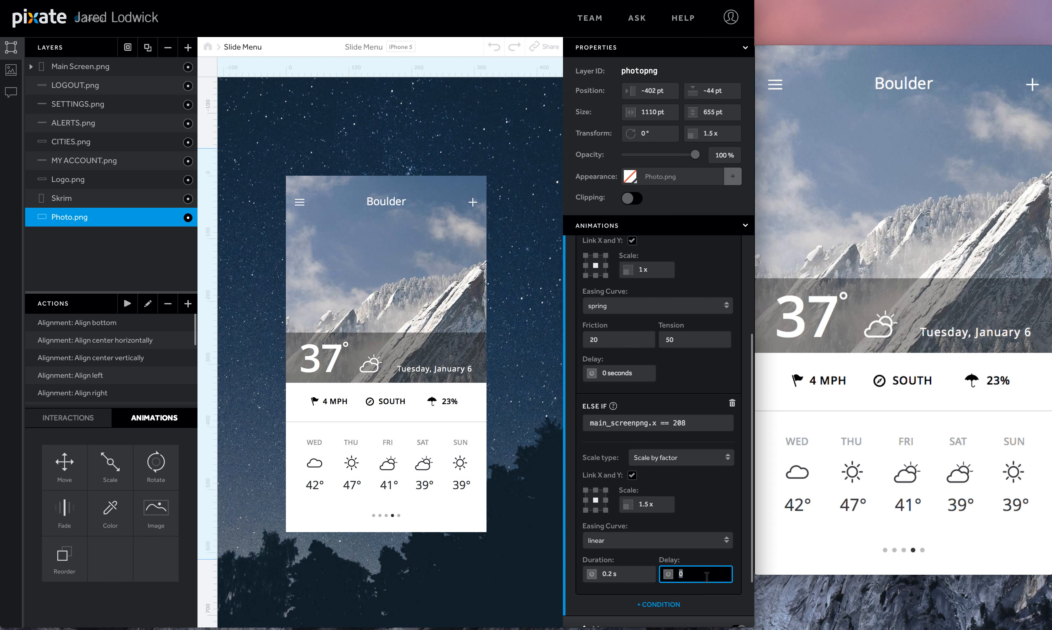
type(".5 seconds")
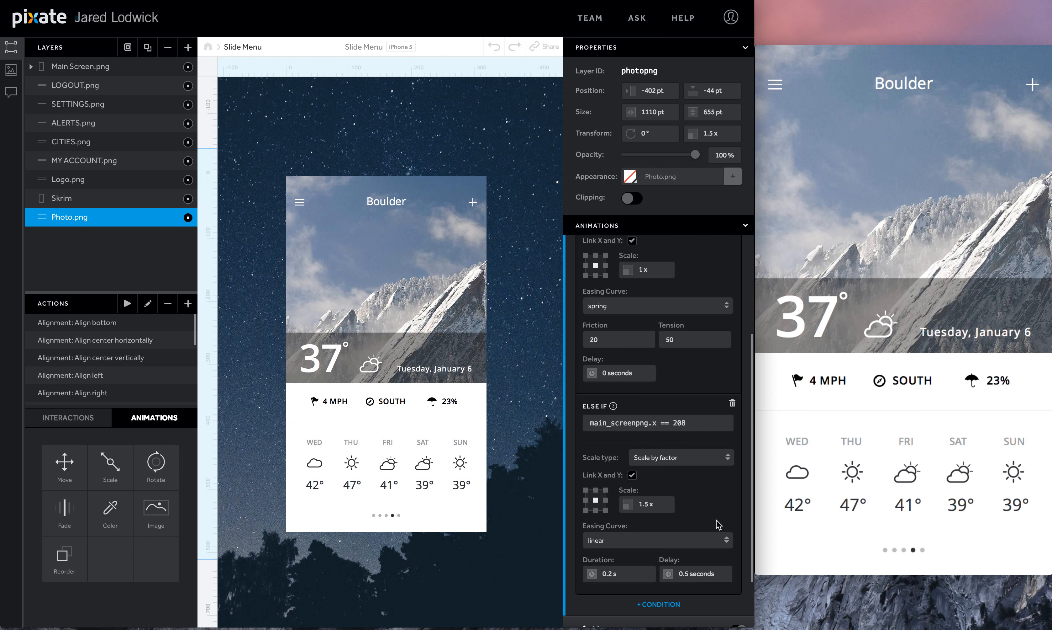
key("Return")
Step: Base Photo.png's Move animation on a Tap of Main Screen.png
scroll(716, 498, "down", 2)
scroll(716, 496, "down", 2)
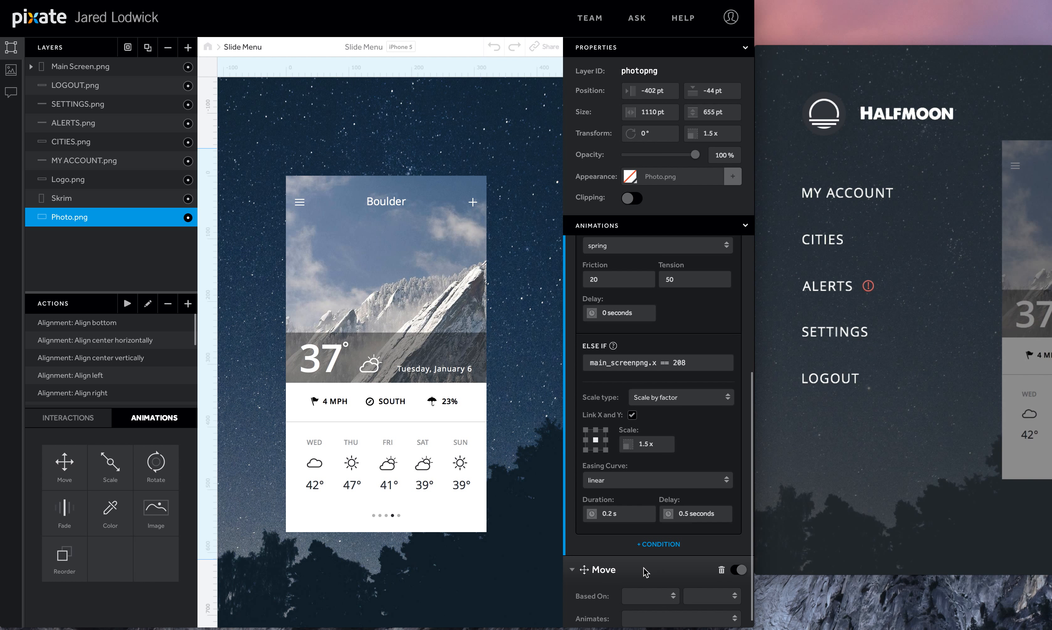
scroll(646, 573, "down", 1)
left_click(651, 589)
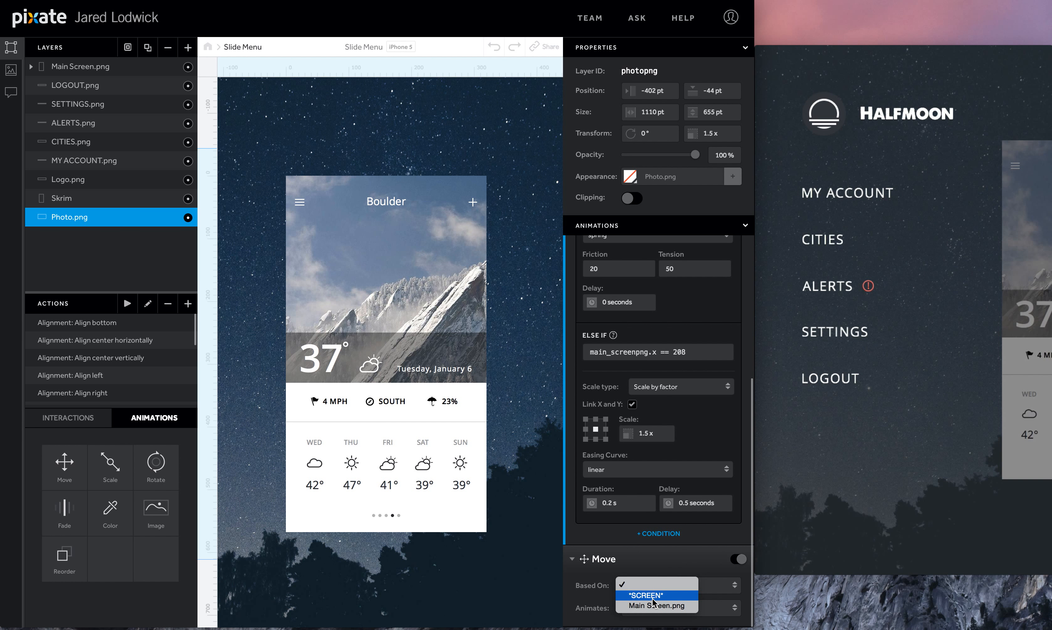
left_click(655, 604)
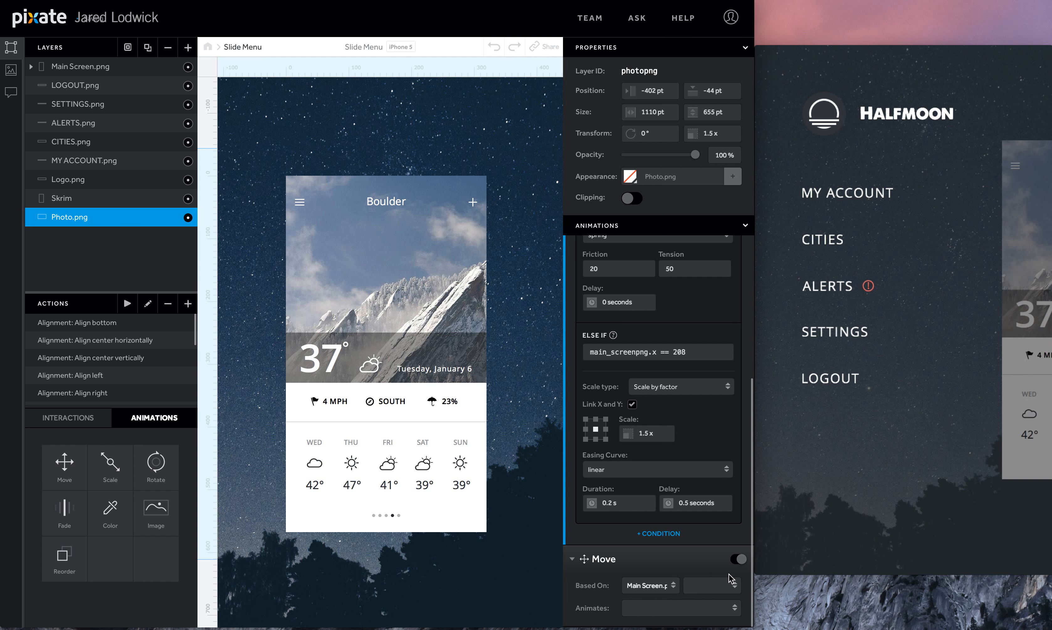
left_click(726, 585)
left_click(716, 594)
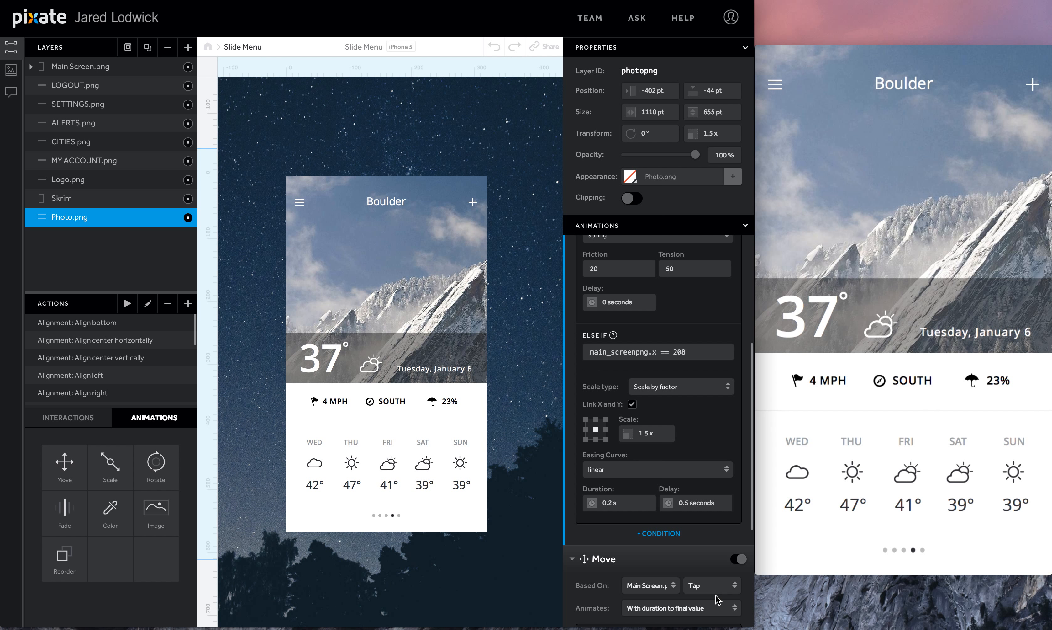
Step: Set the Move animation's condition to main_screenpng.x == 0
scroll(715, 594, "down", 5)
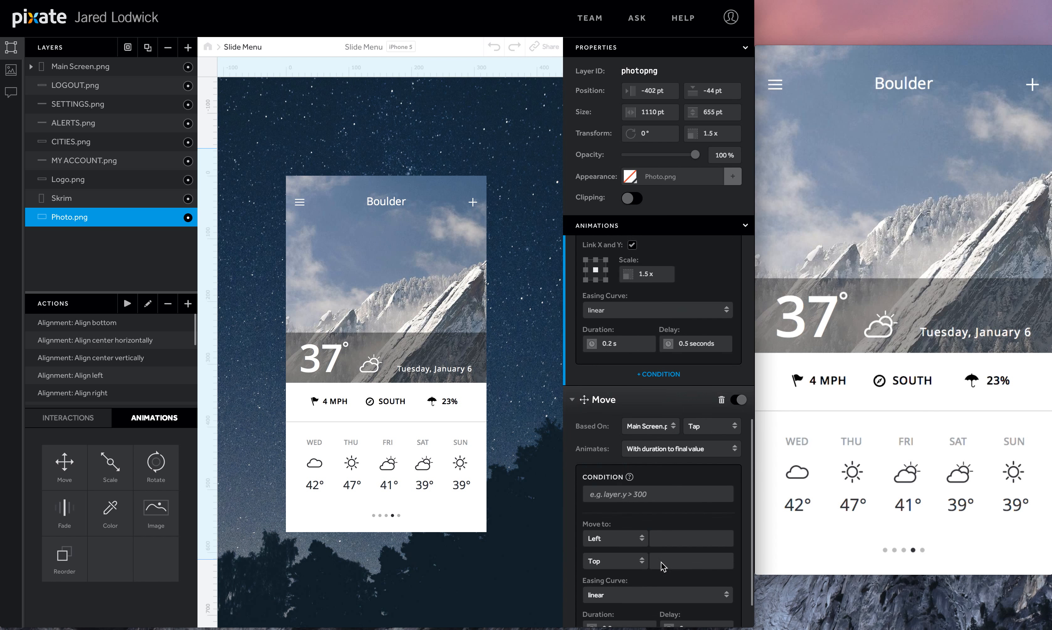
left_click(644, 472)
type("main_screenpng.x == 208")
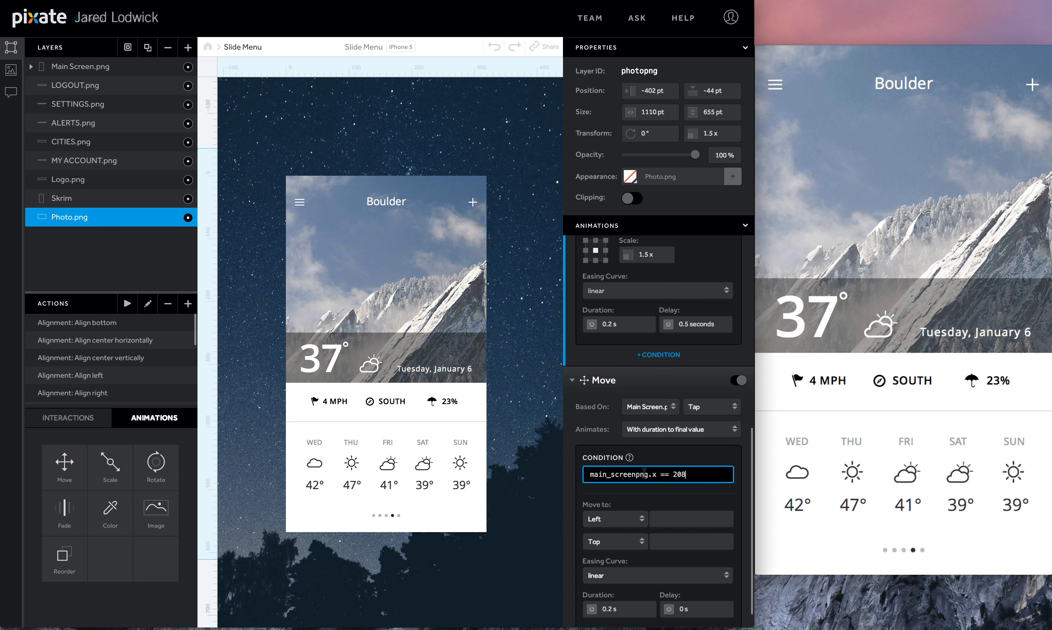
key("BackSpace")
key("BackSpace")
key("BackSpace")
type("0")
Step: Make the first Move condition shift Photo.png's left edge to 0 pt over a duration of 50 s
scroll(676, 528, "down", 1)
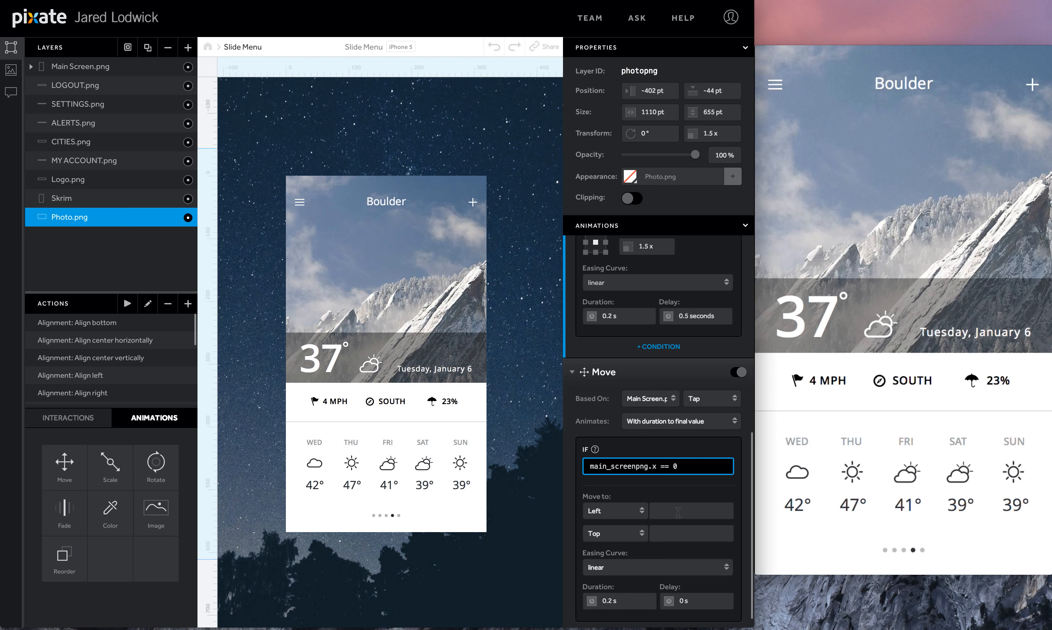
left_click(678, 511)
type("0")
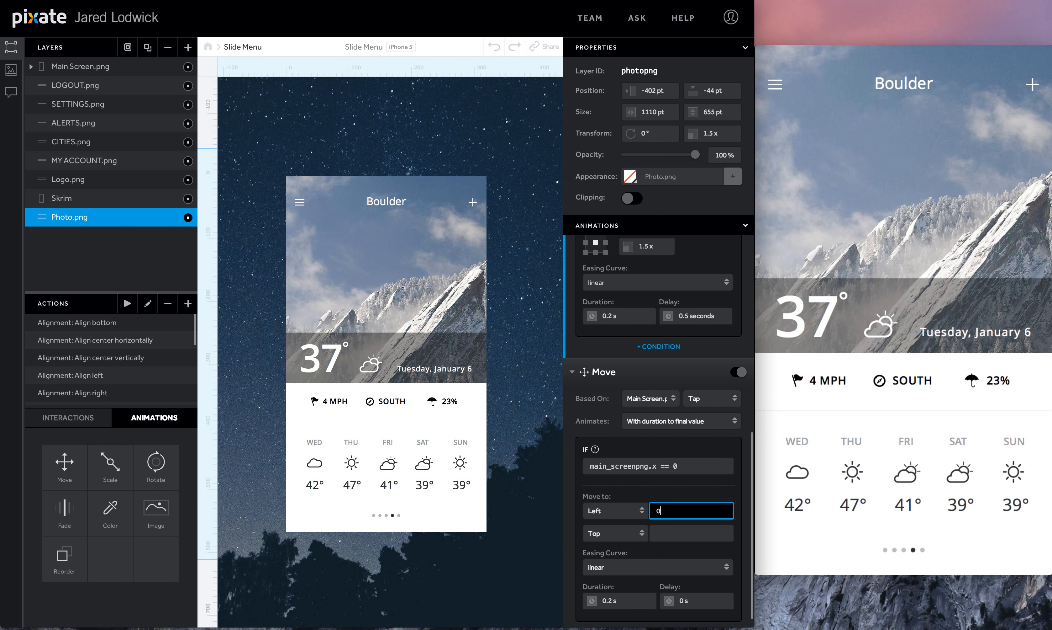
scroll(617, 519, "down", 2)
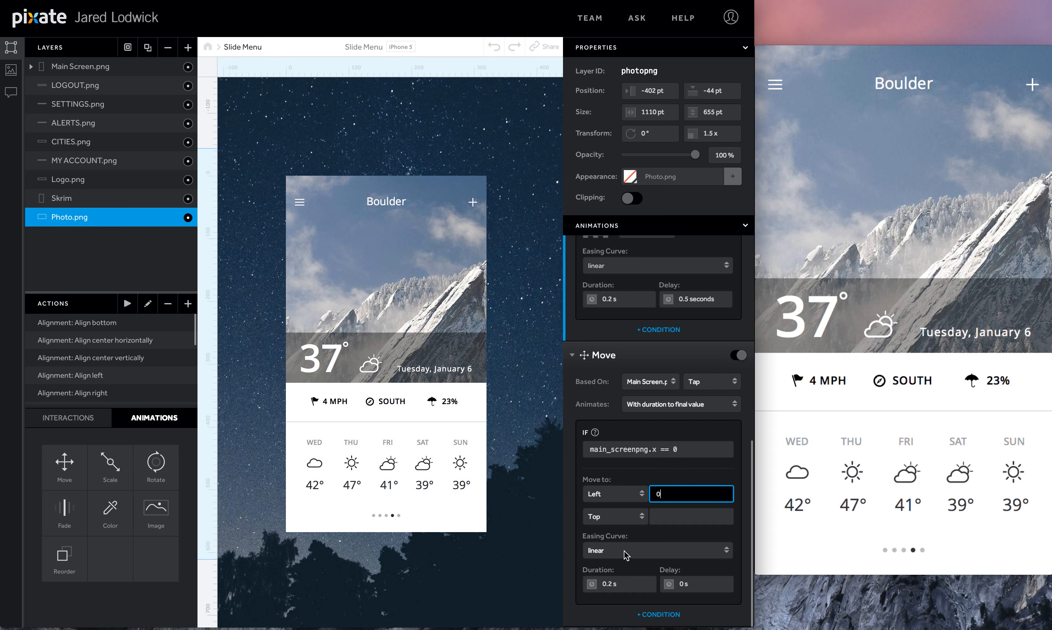
left_click(627, 576)
type("50")
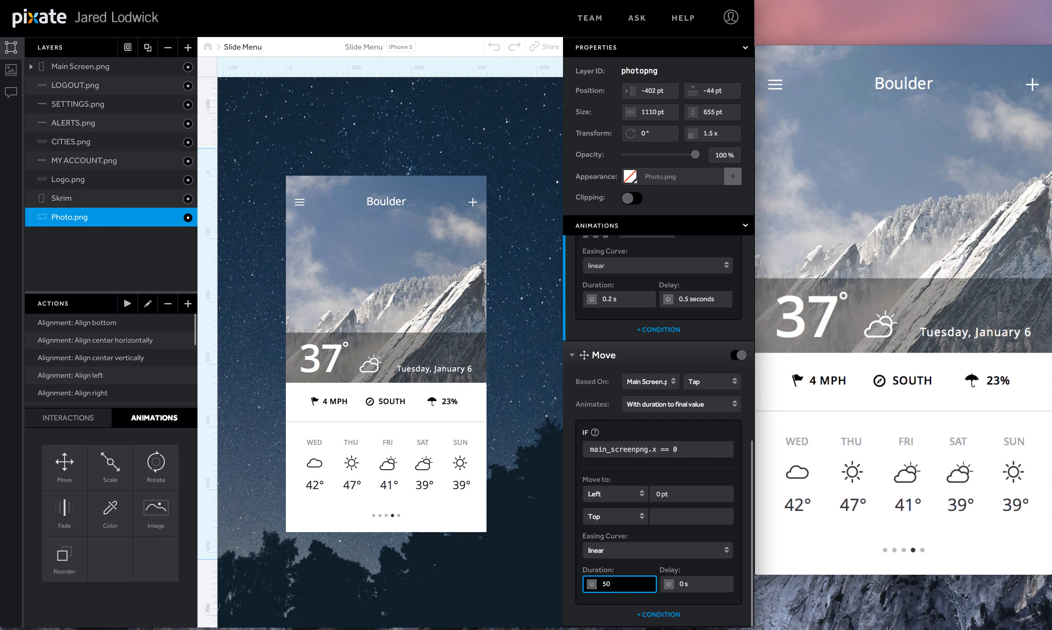
Step: Add a second Move condition main_screenpng.x == 208 that returns Photo.png's left edge to -402 pt with a 0.5 s delay
left_click(659, 614)
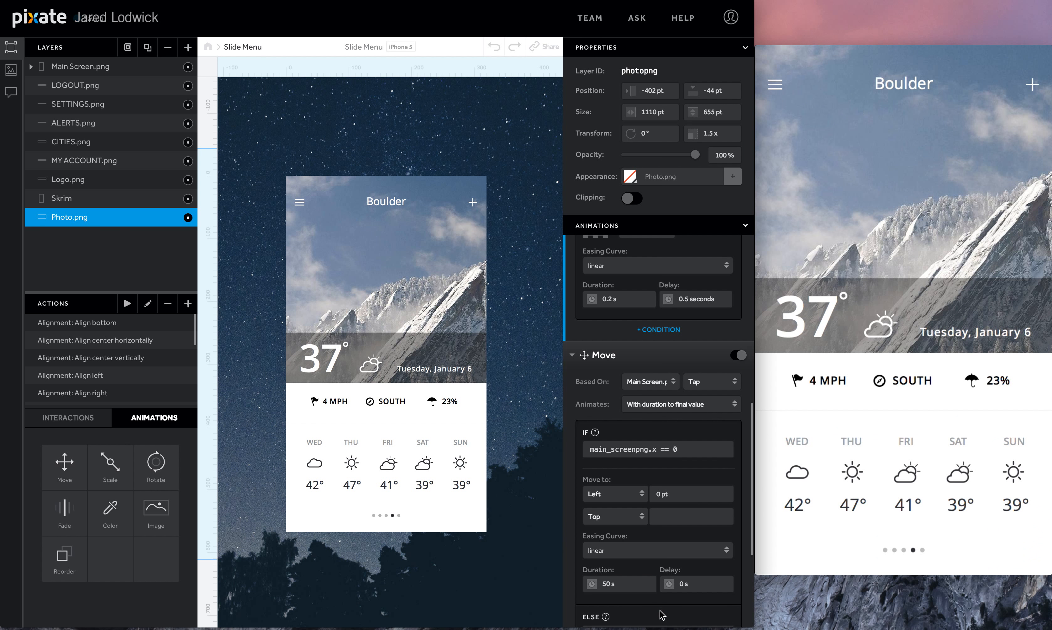
scroll(662, 615, "down", 5)
left_click(665, 447)
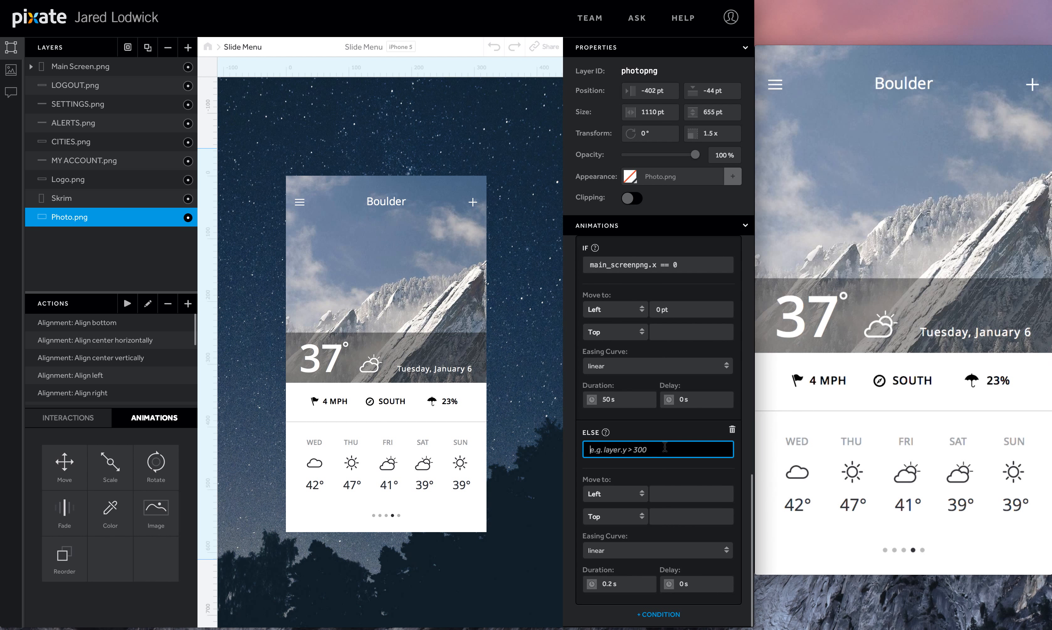
type("main_screenpng.x == 208")
left_click(676, 495)
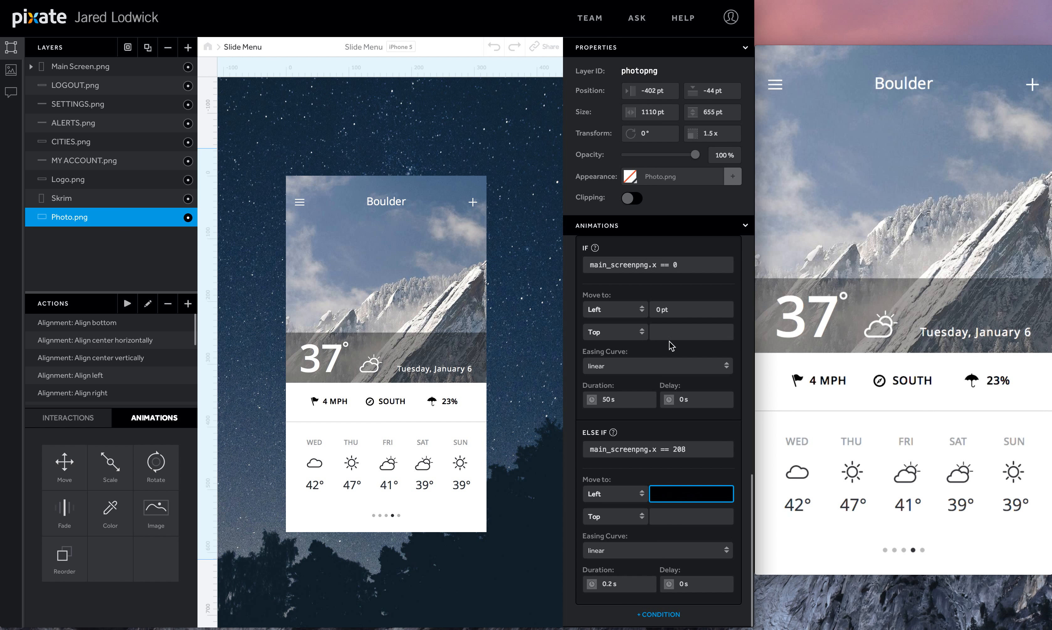
type("-402")
left_click(698, 584)
type(".5")
key("Return")
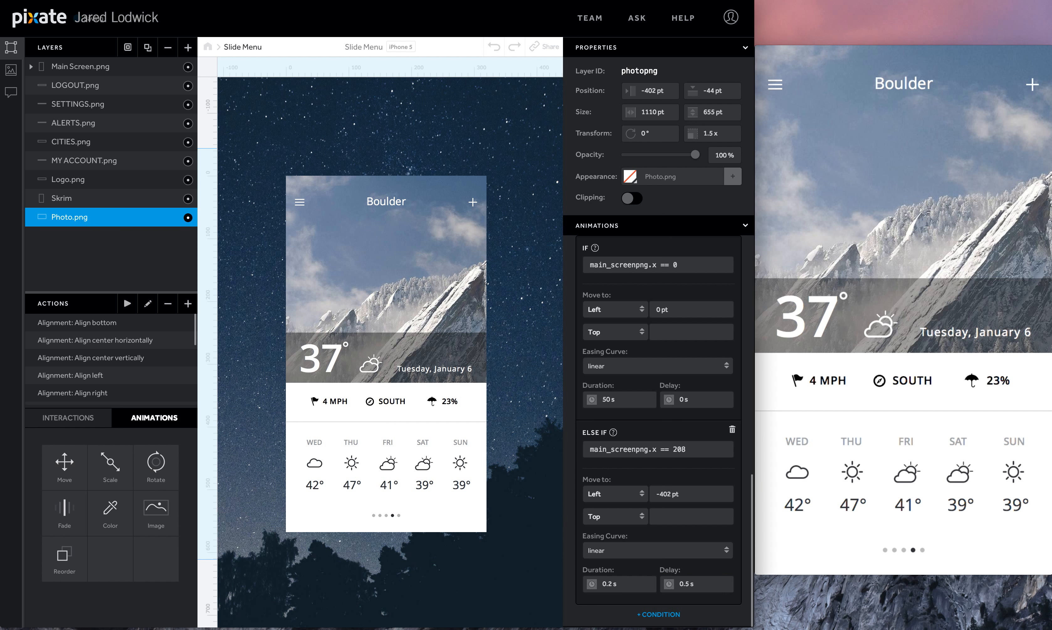